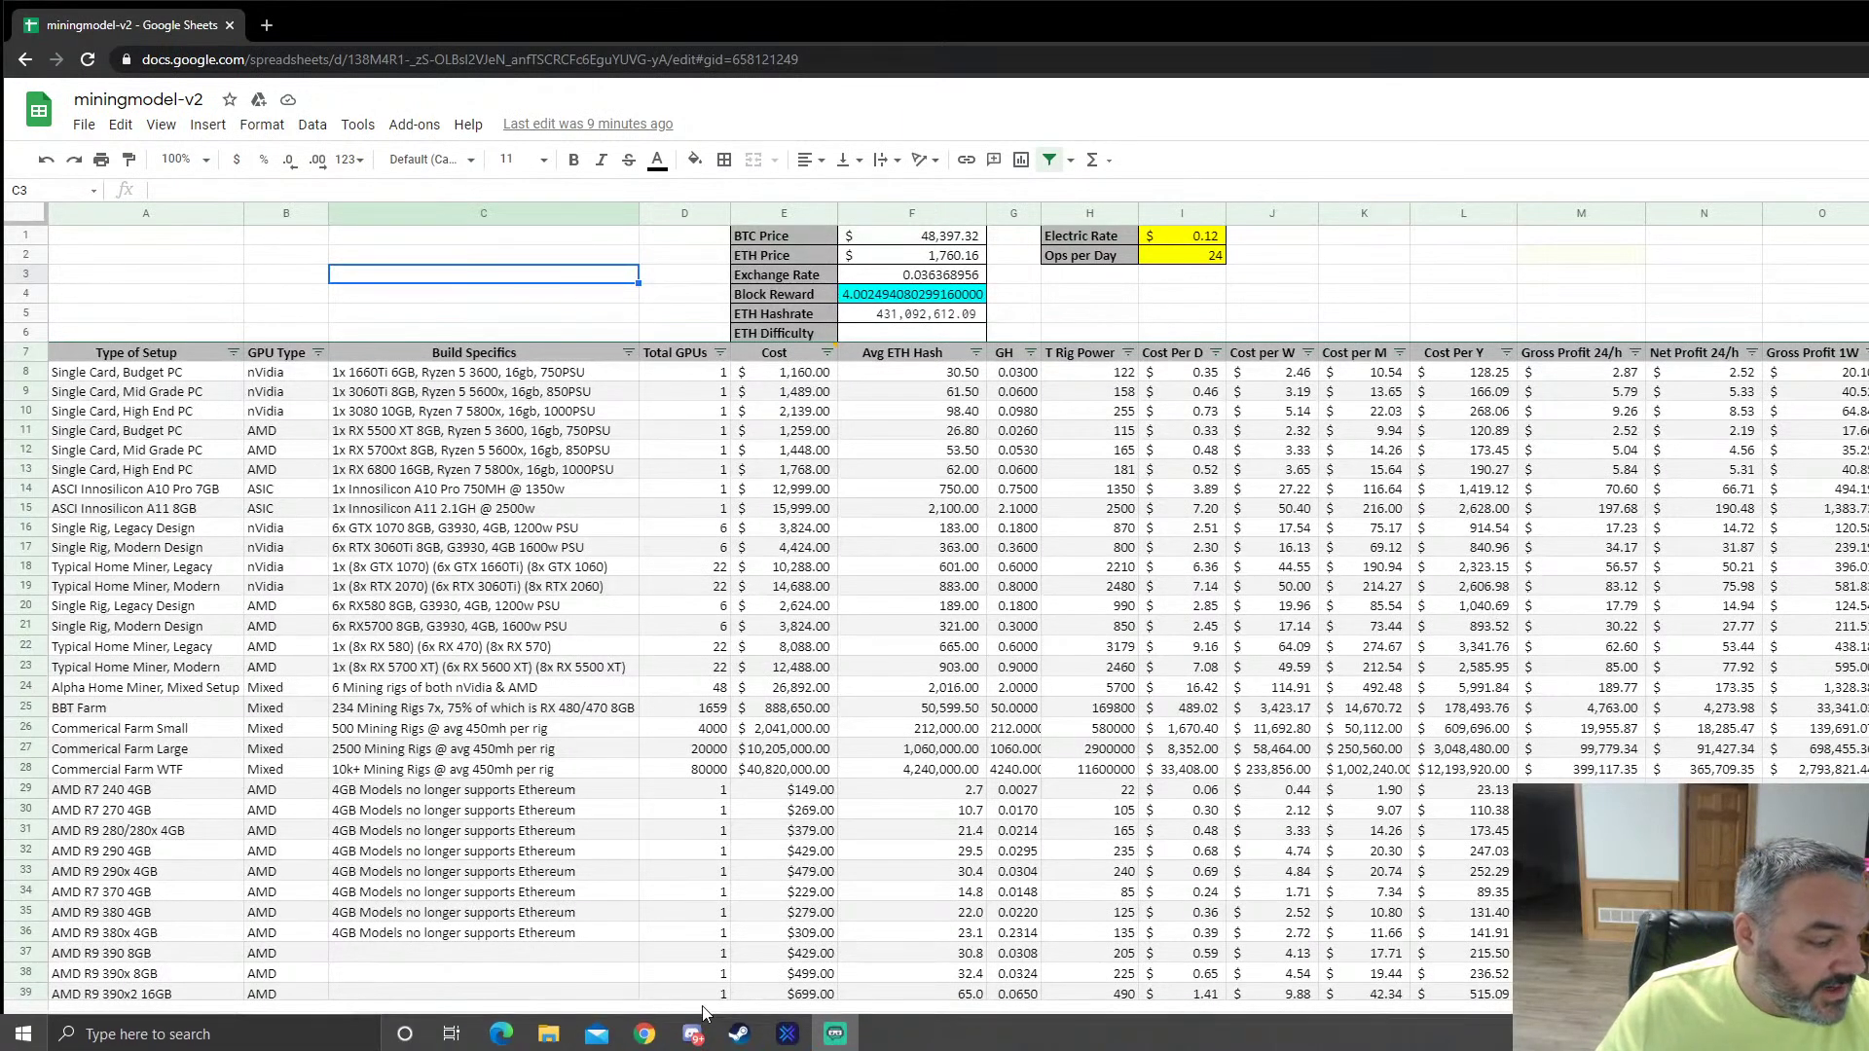
{"action": "mouse_move", "coordinate": [650, 1030]}
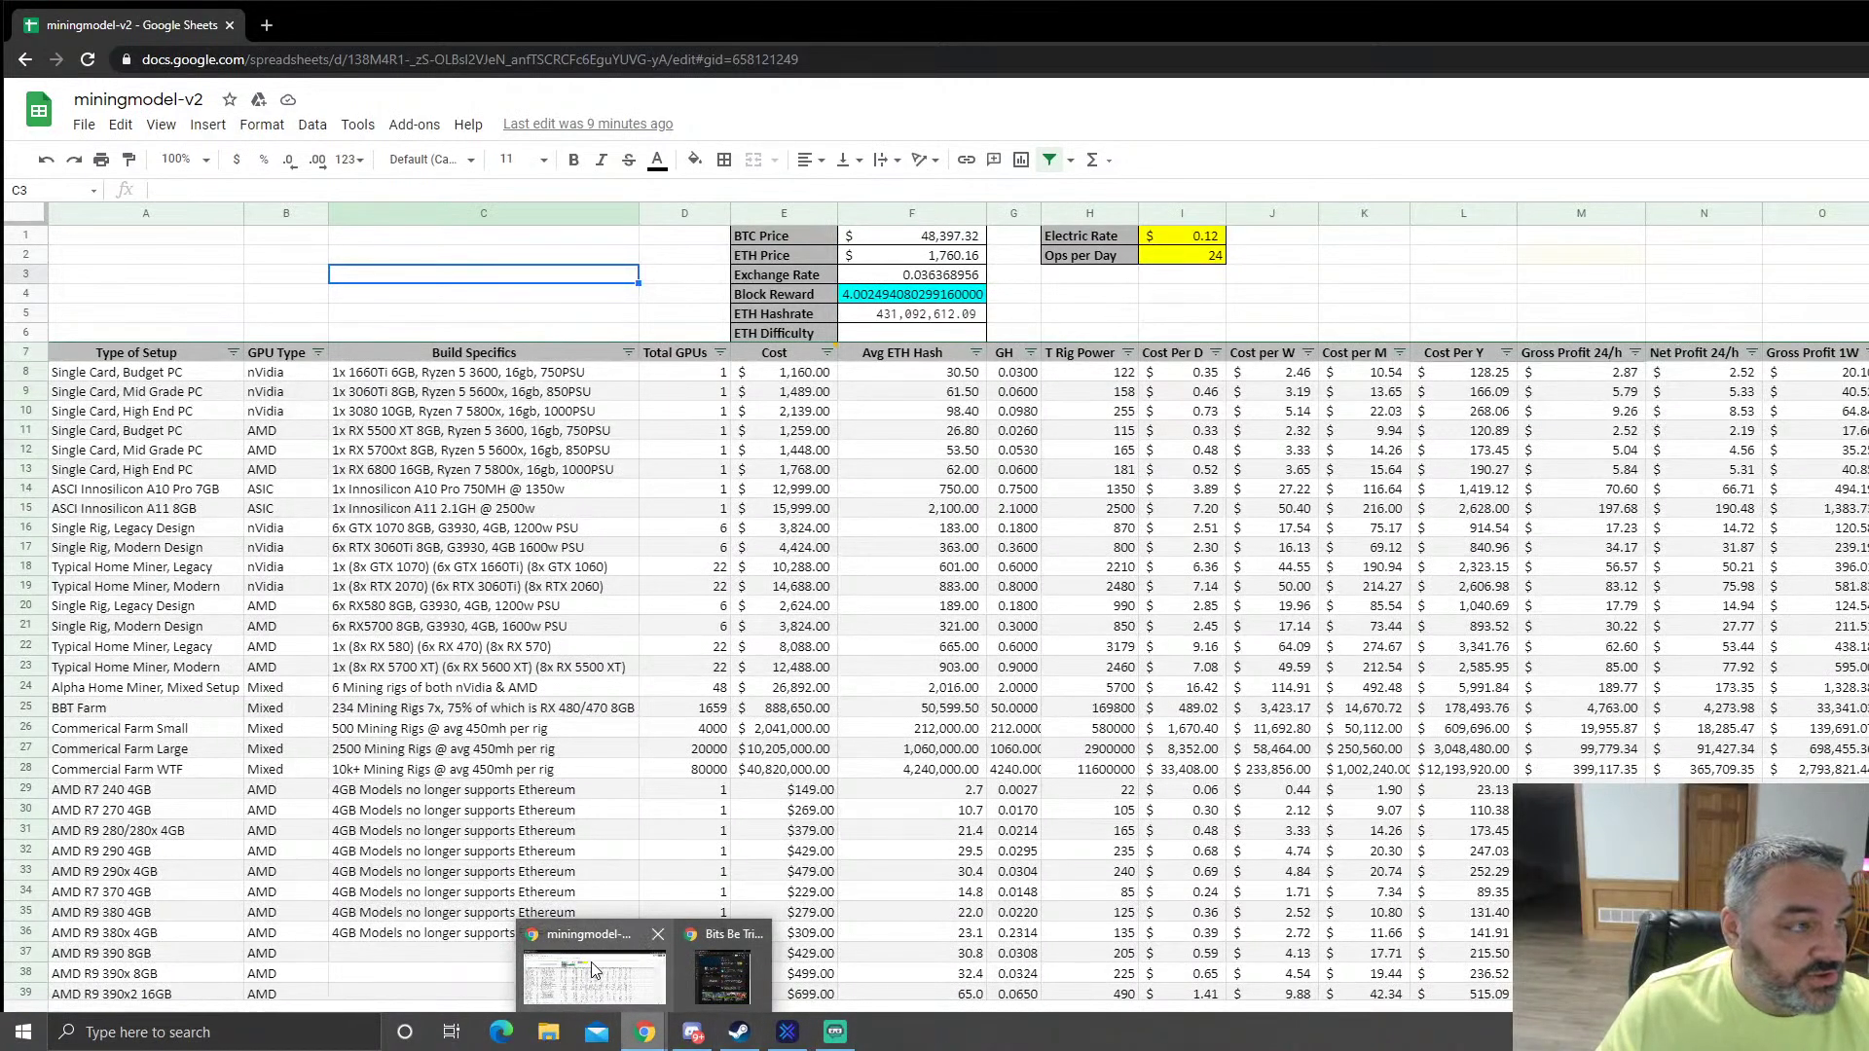
{"action": "mouse_move", "coordinate": [592, 962]}
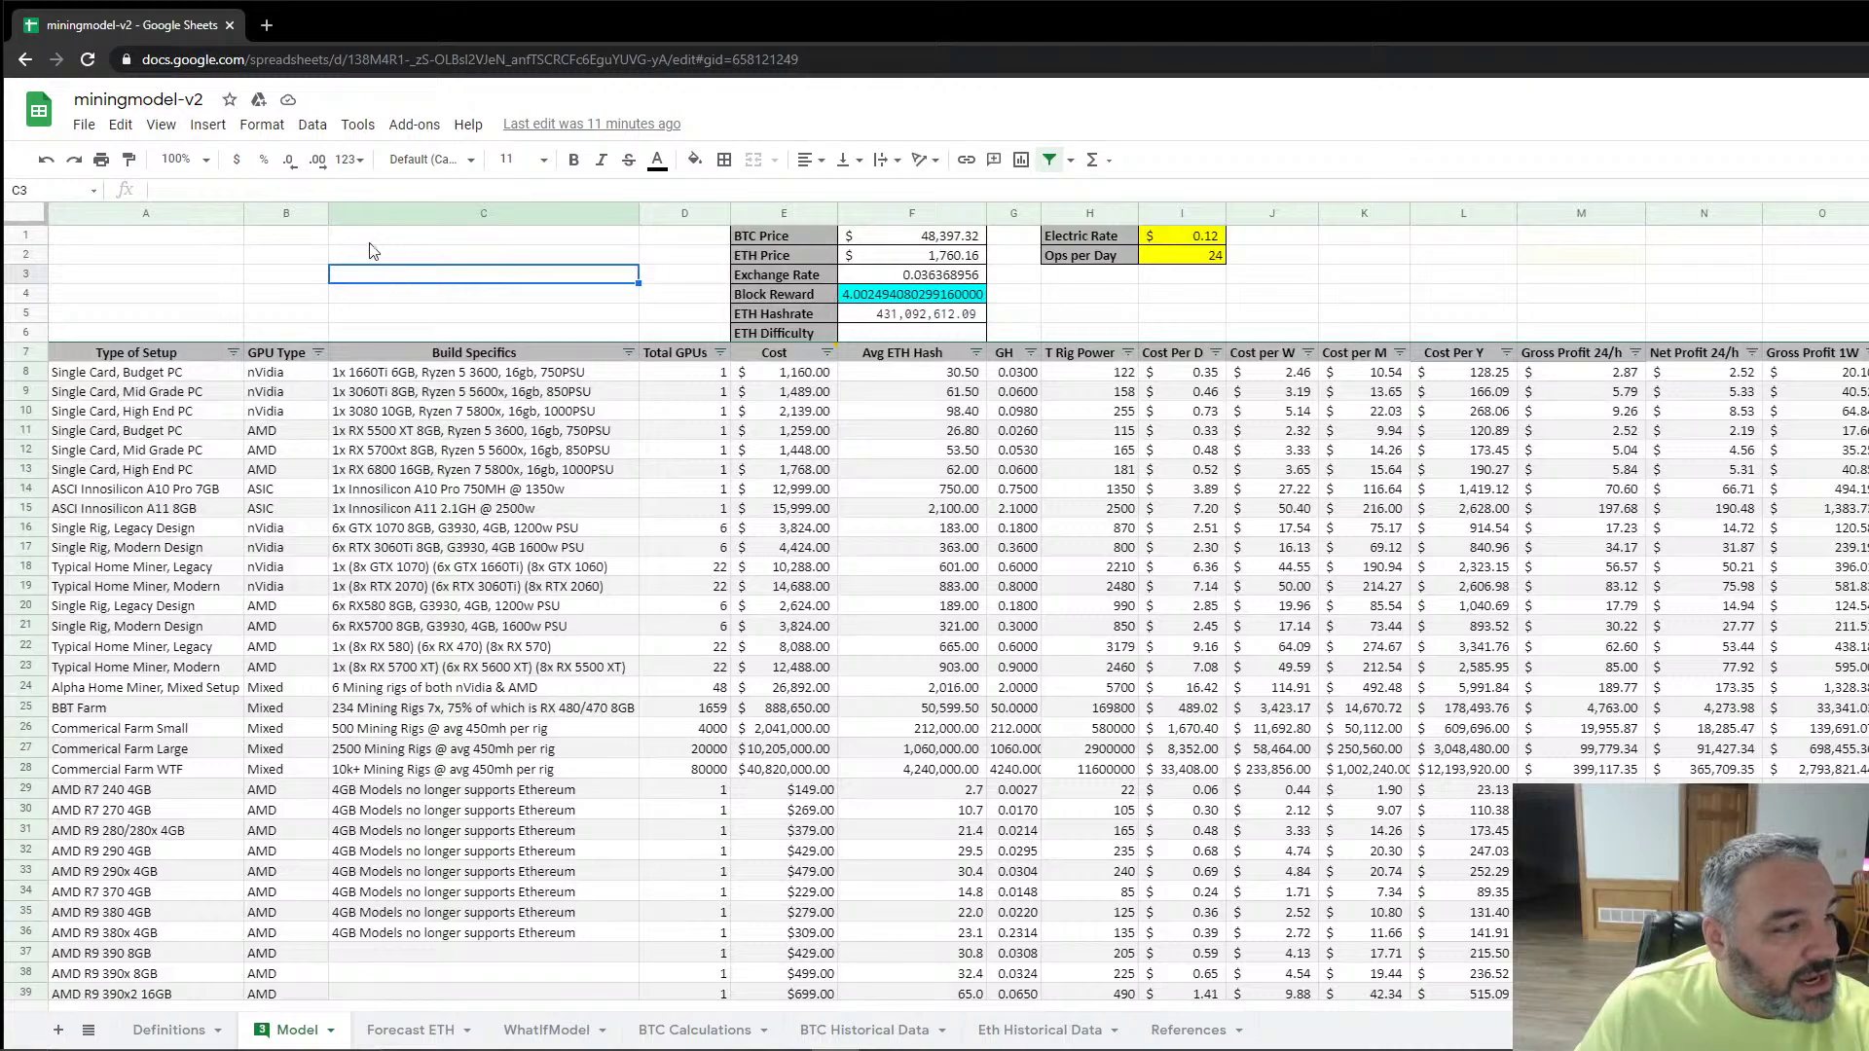
Step: Open the spreadsheet's script editor, dismiss the new-editor offer, examine the CryptoPrice code's API calls, and return to the project list
{"action": "left_click", "coordinate": [314, 126]}
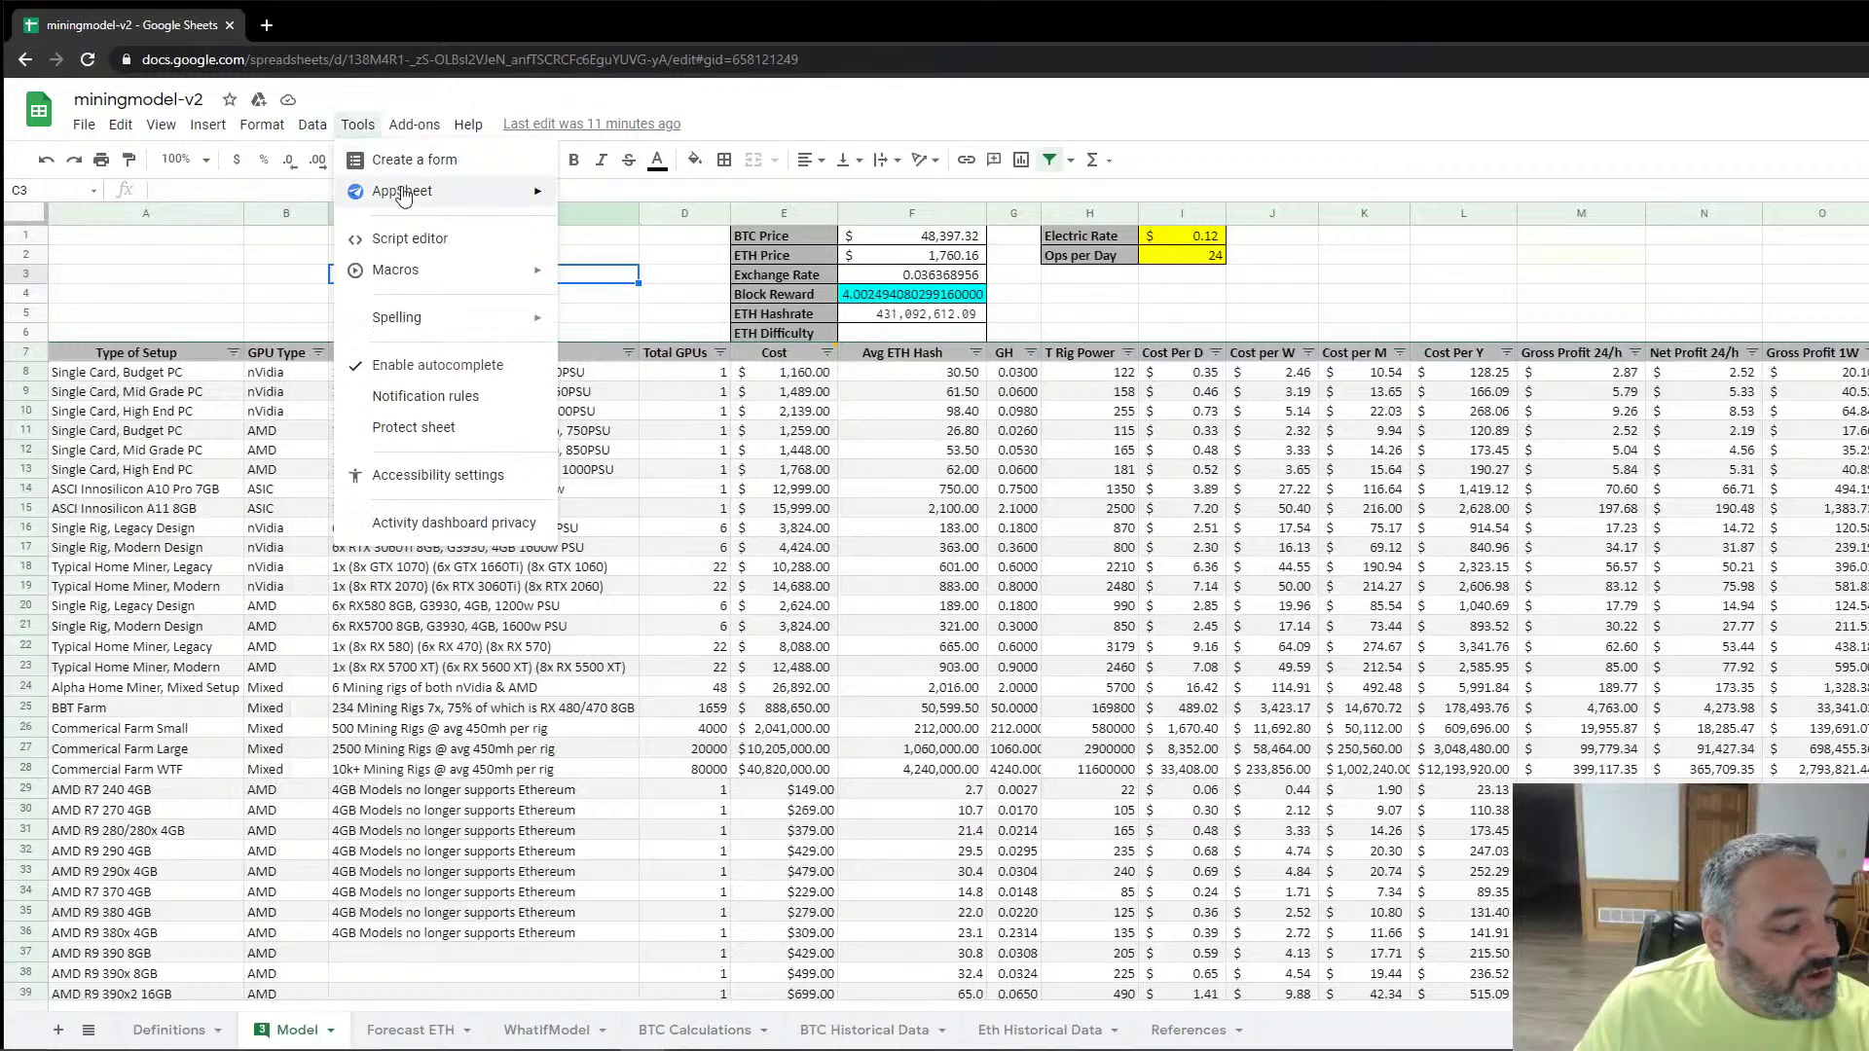
{"action": "mouse_move", "coordinate": [358, 126]}
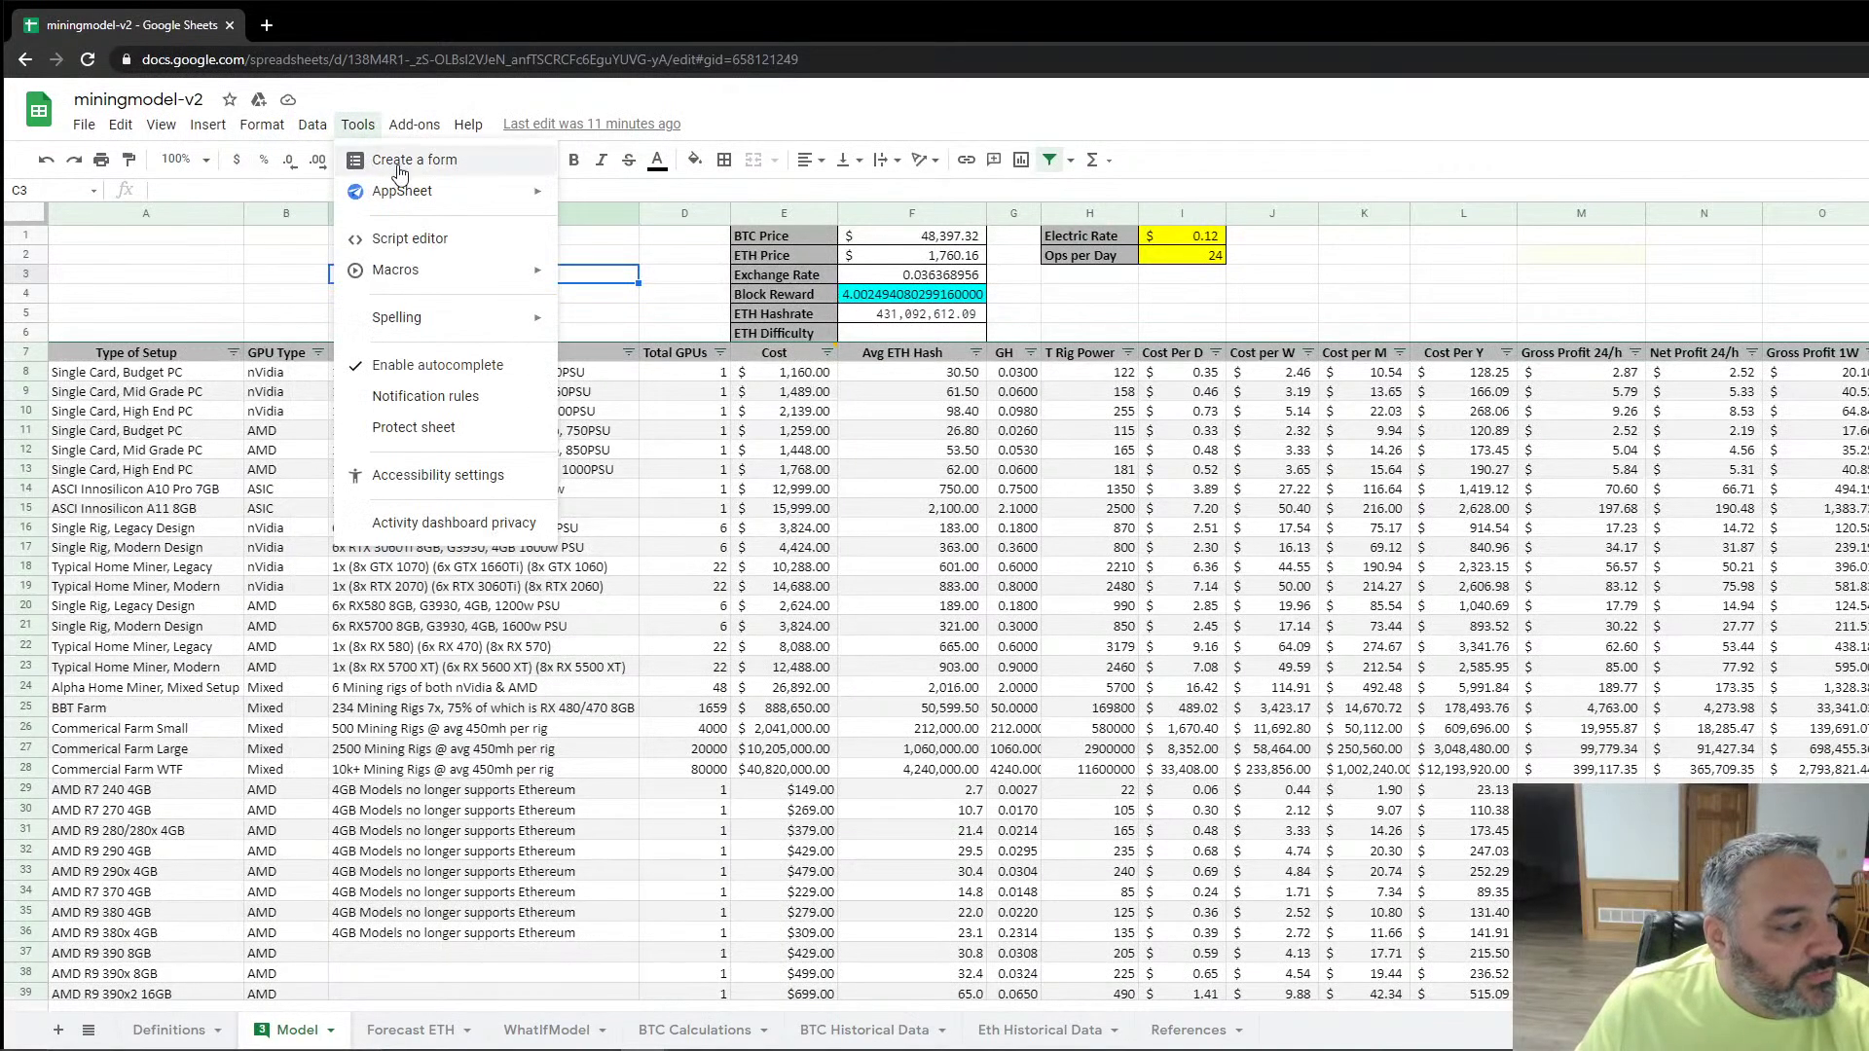
{"action": "mouse_move", "coordinate": [411, 291]}
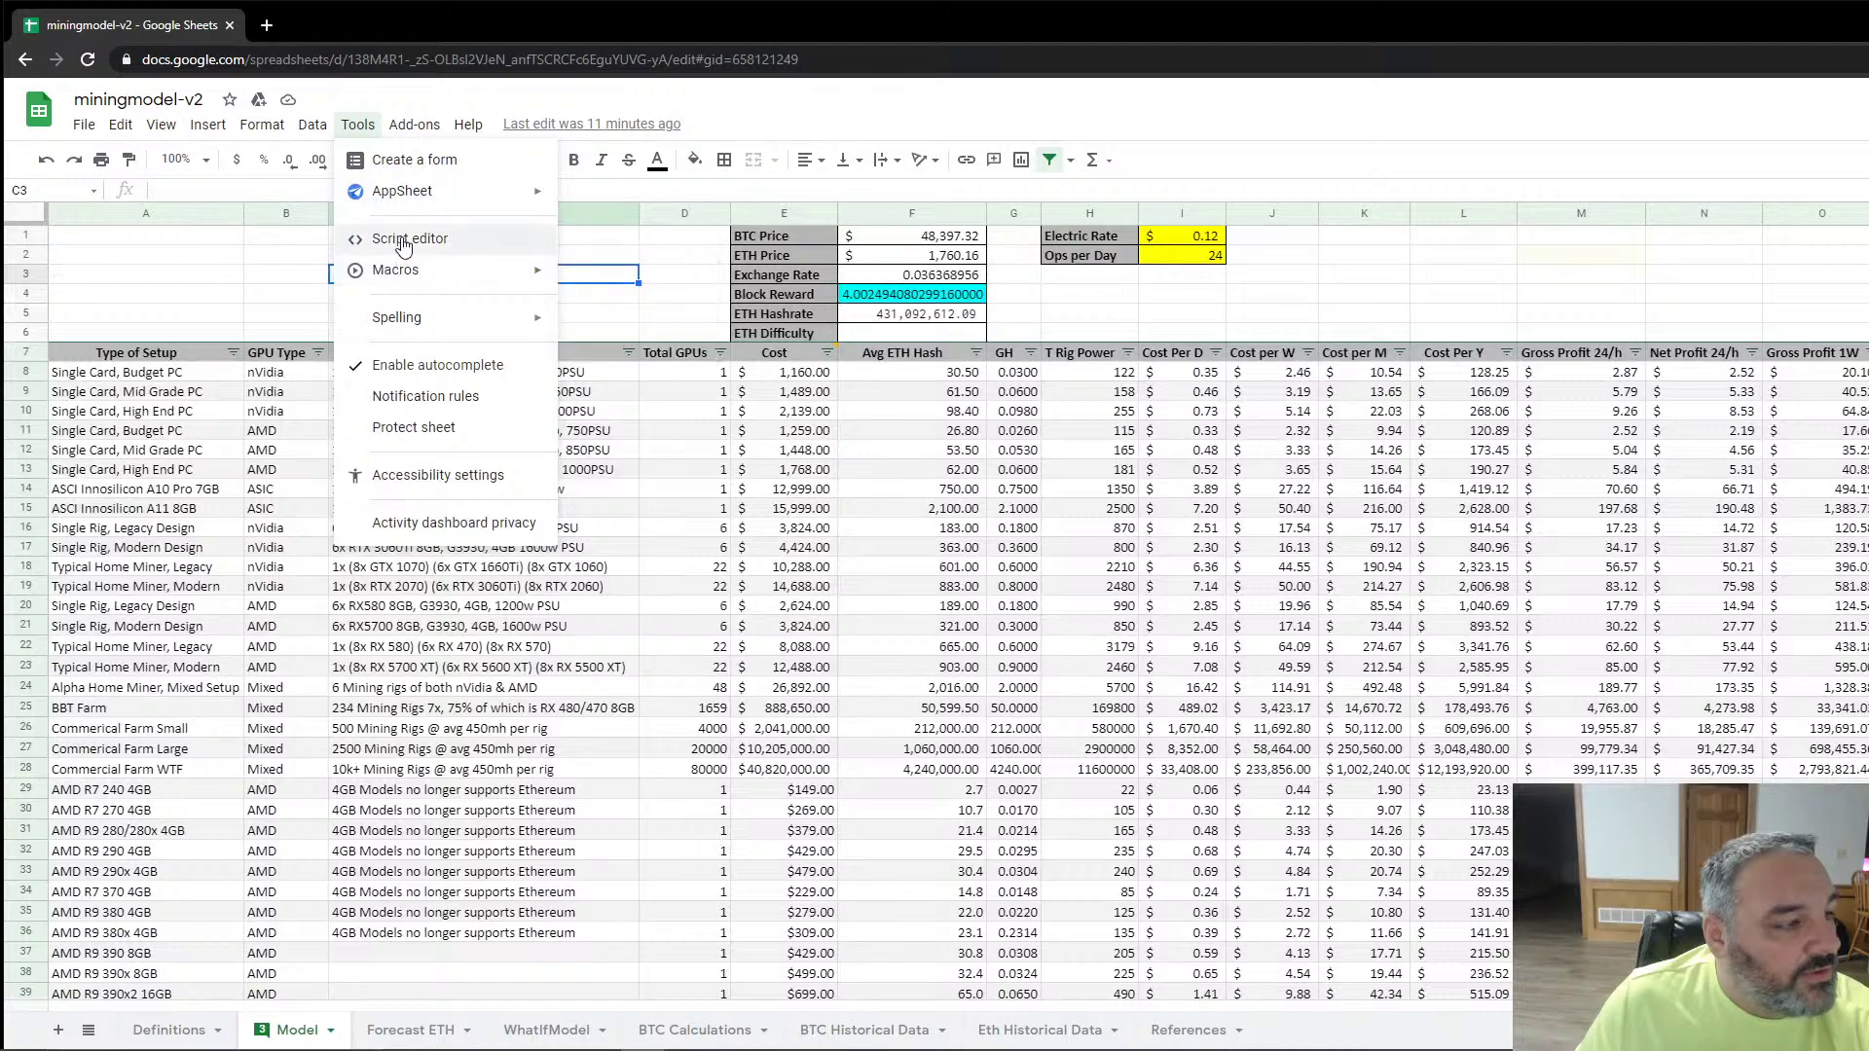
{"action": "left_click", "coordinate": [405, 239]}
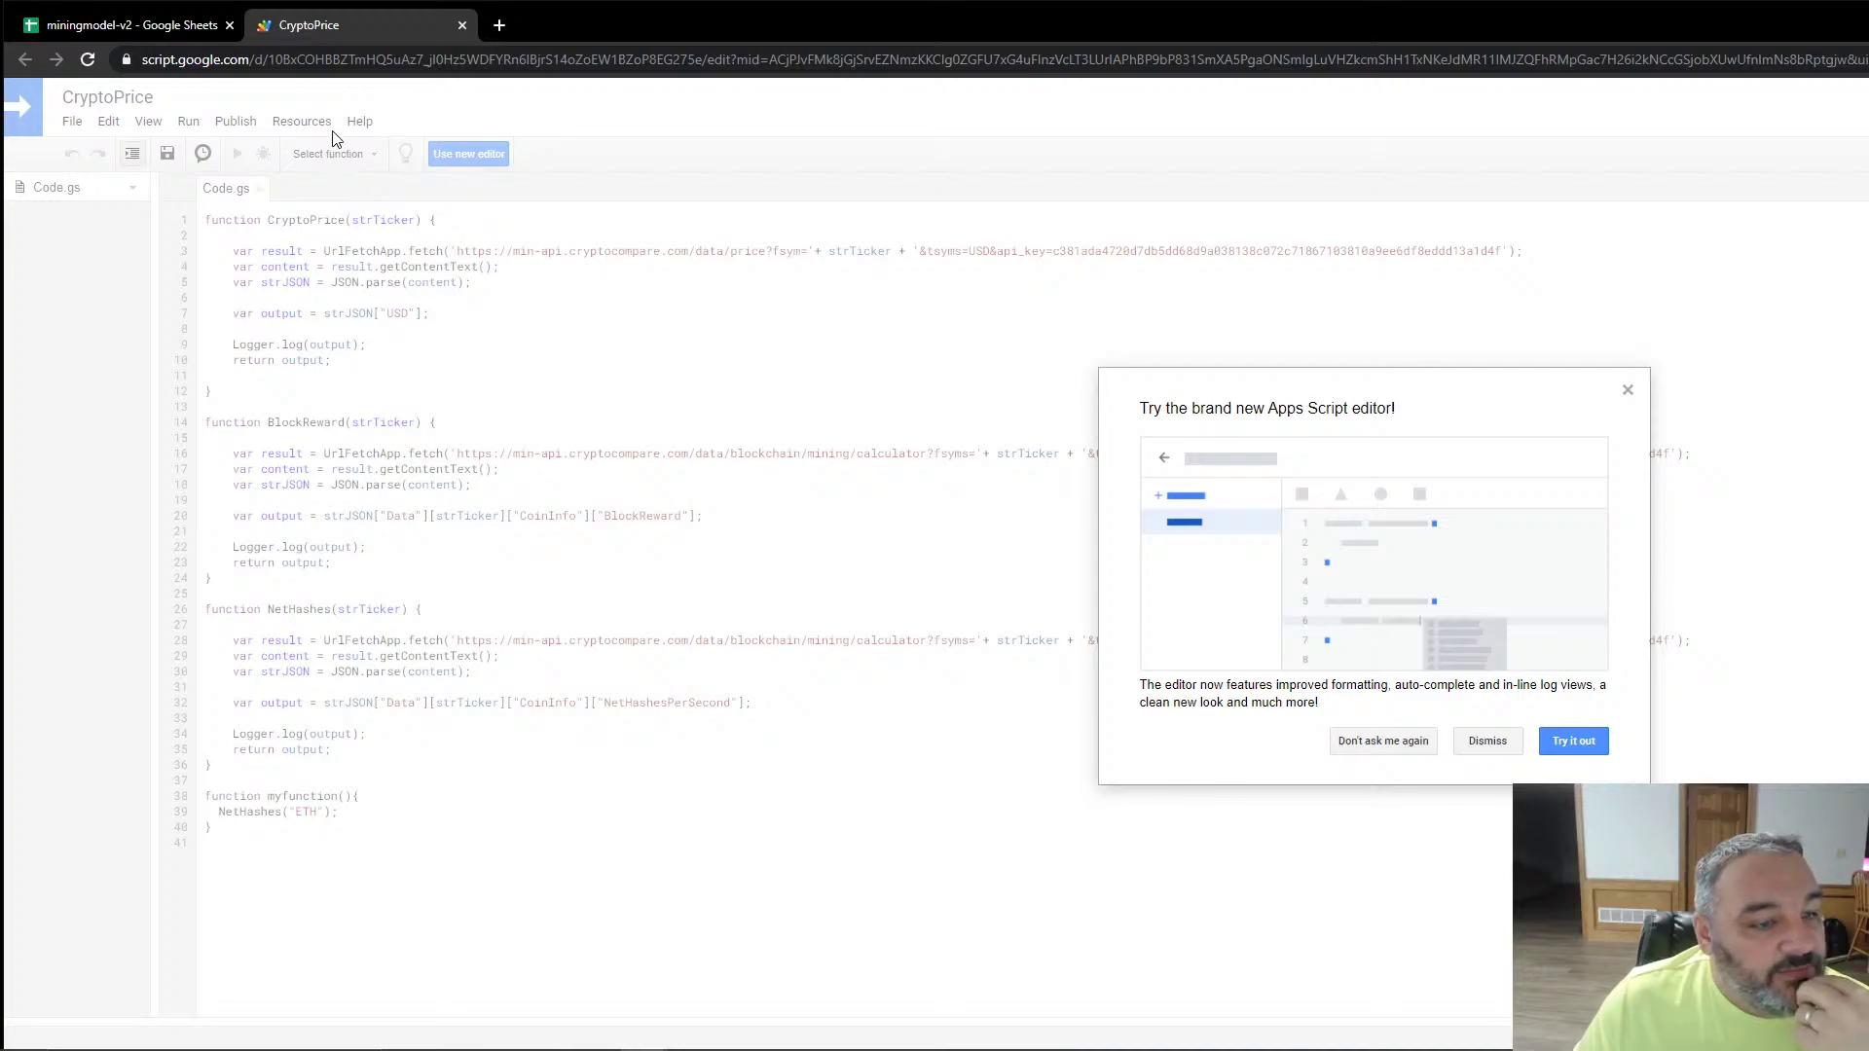
{"action": "left_click", "coordinate": [1498, 747]}
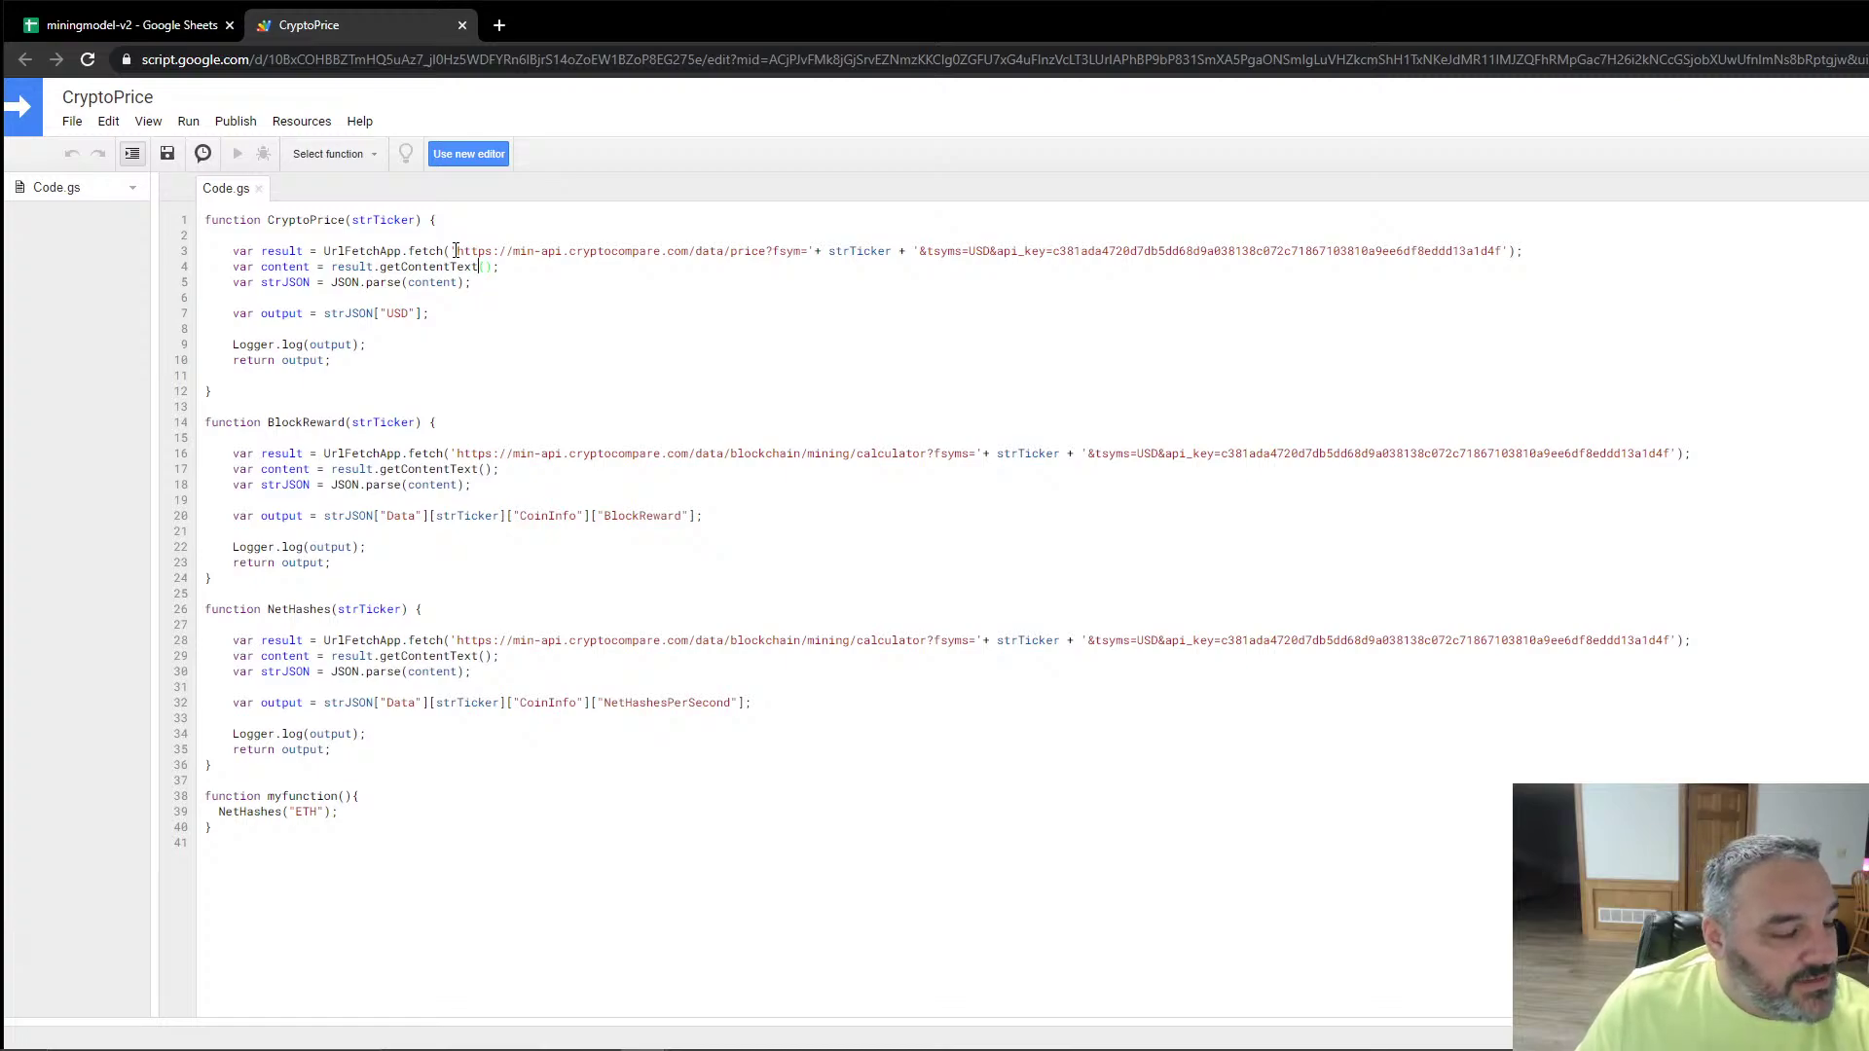
{"action": "double_click", "coordinate": [547, 252]}
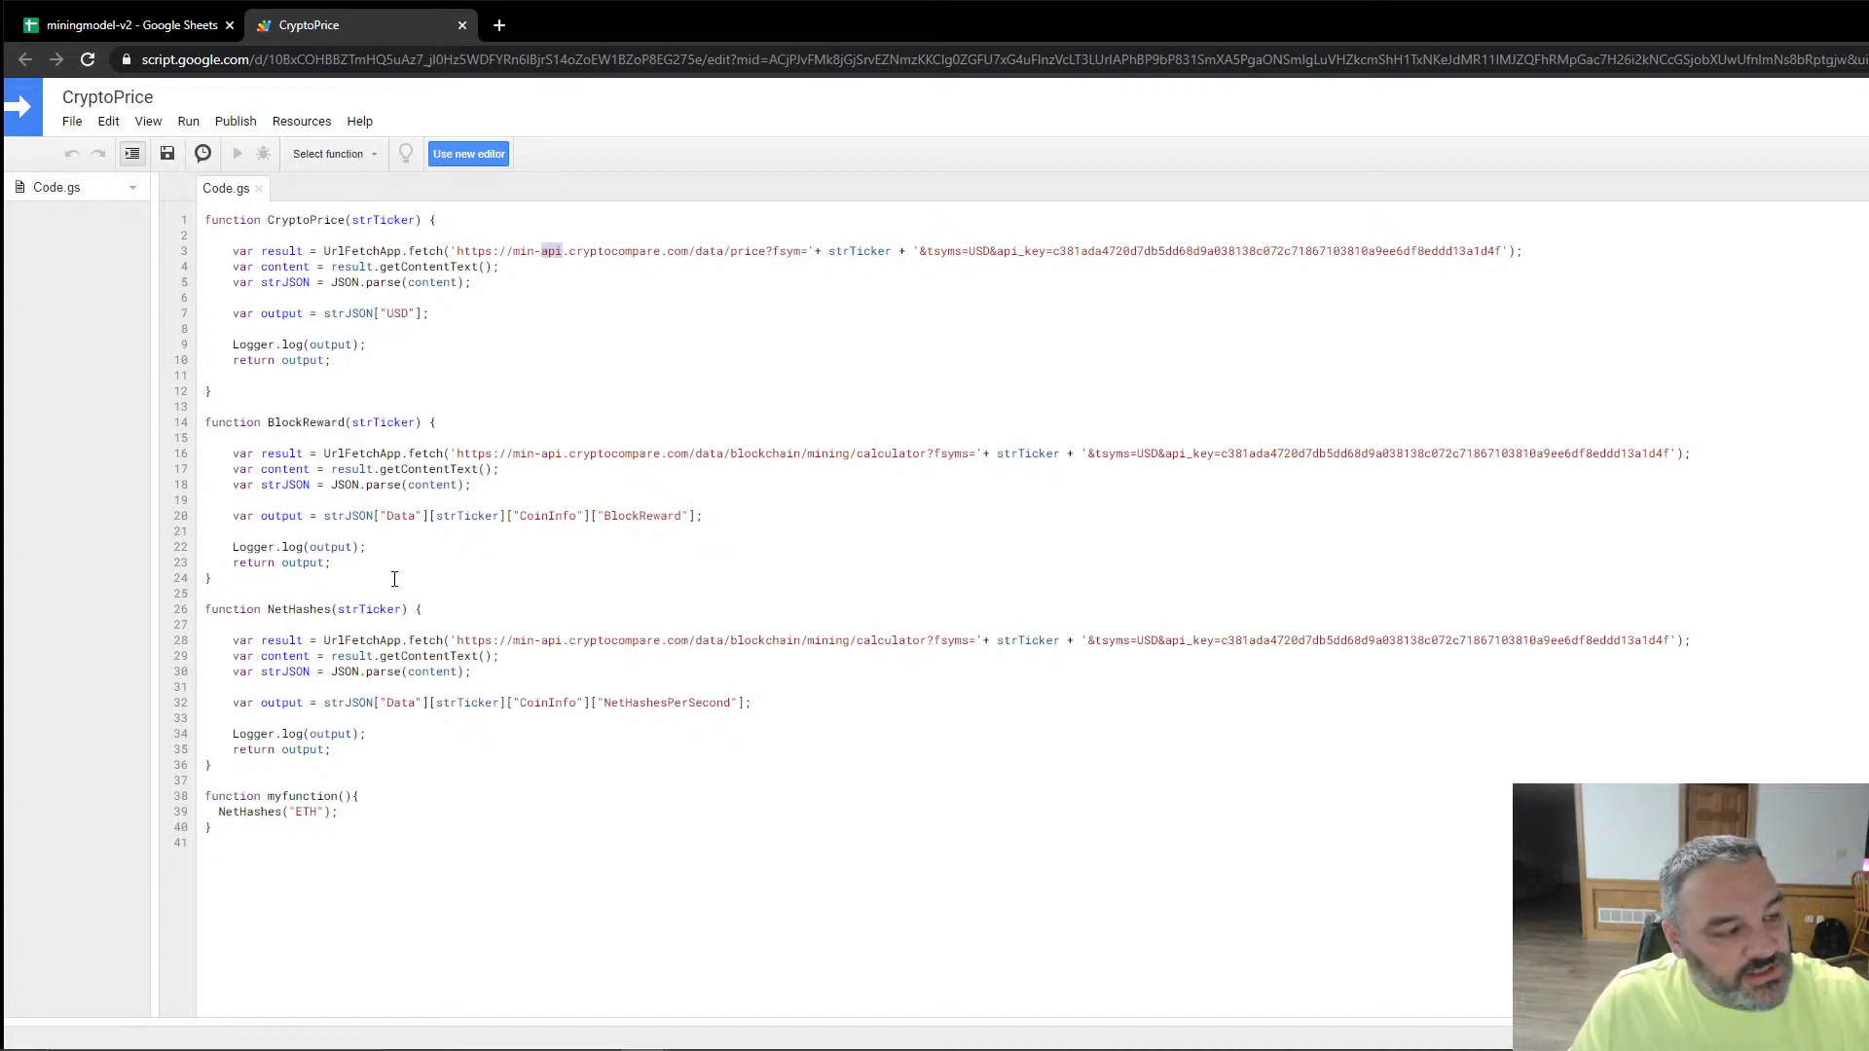
{"action": "left_click", "coordinate": [24, 121]}
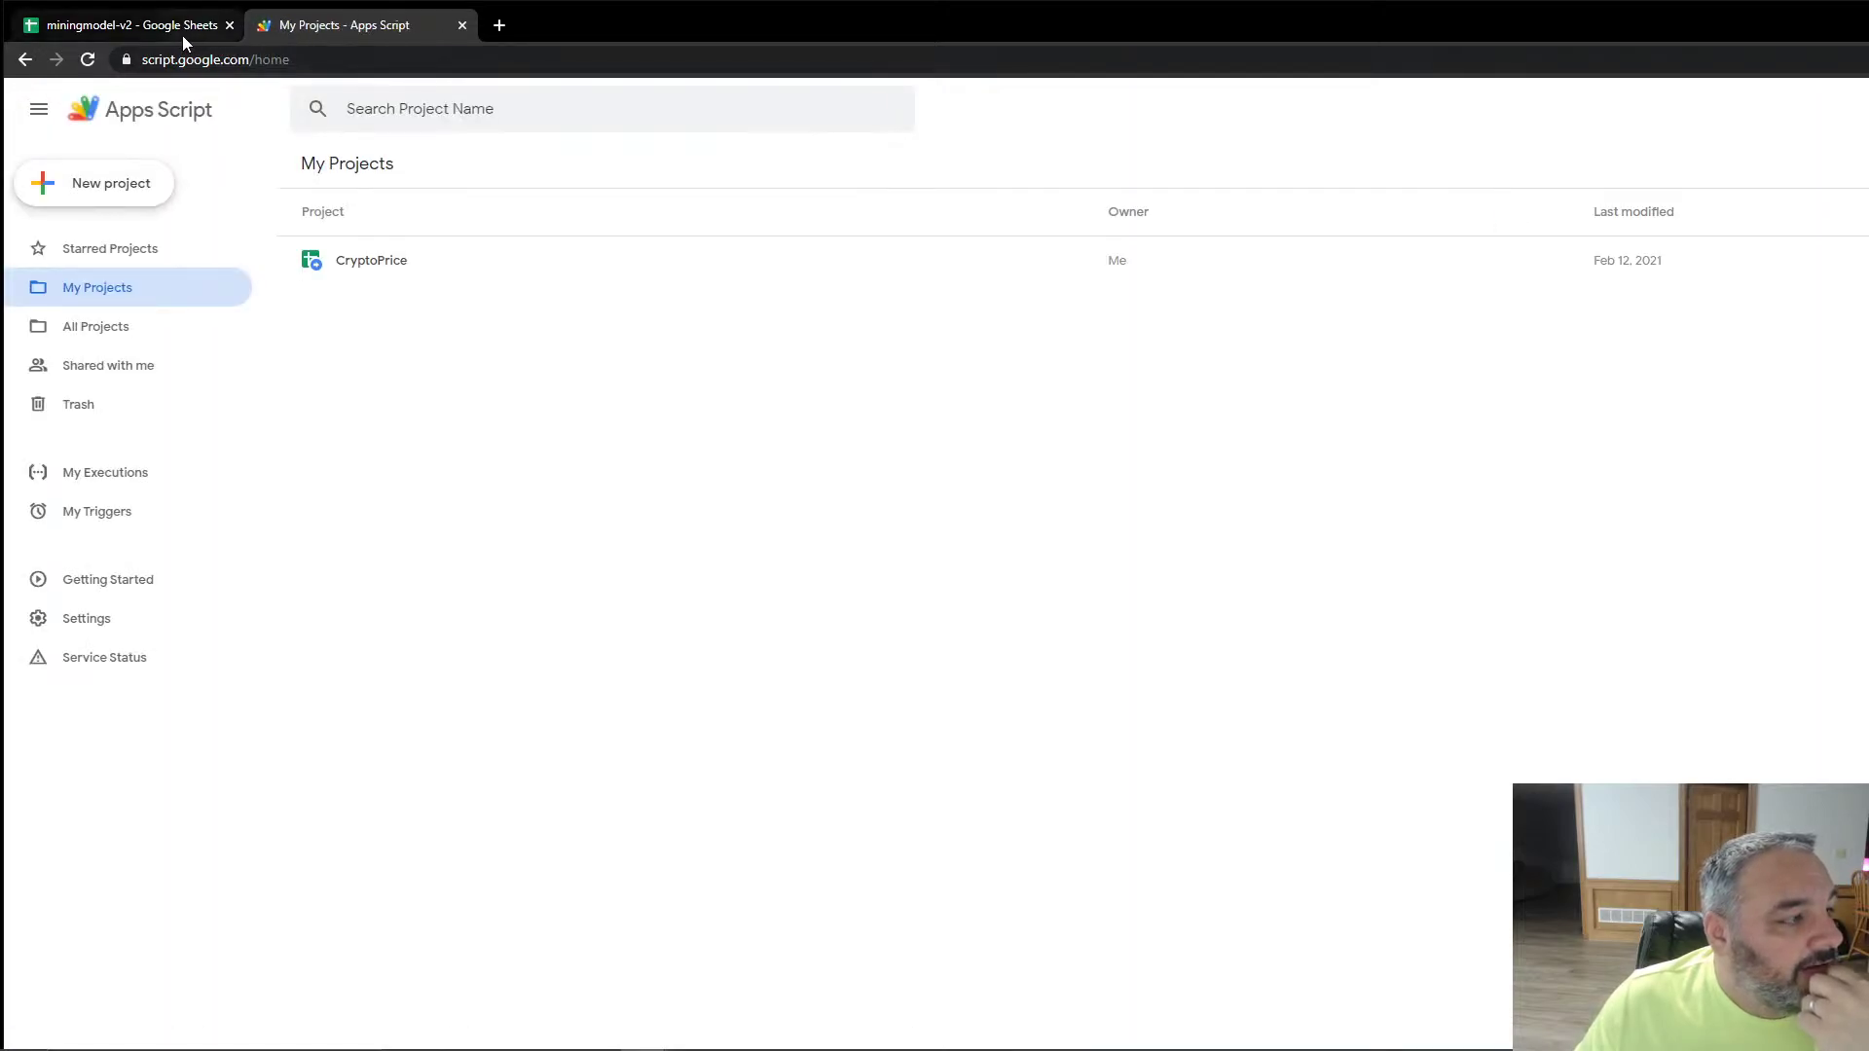
Step: Return to the miningmodel-v2 spreadsheet and inspect the formulas behind the BTC Price and ETH Hashrate cells on the Model sheet
{"action": "left_click", "coordinate": [183, 29]}
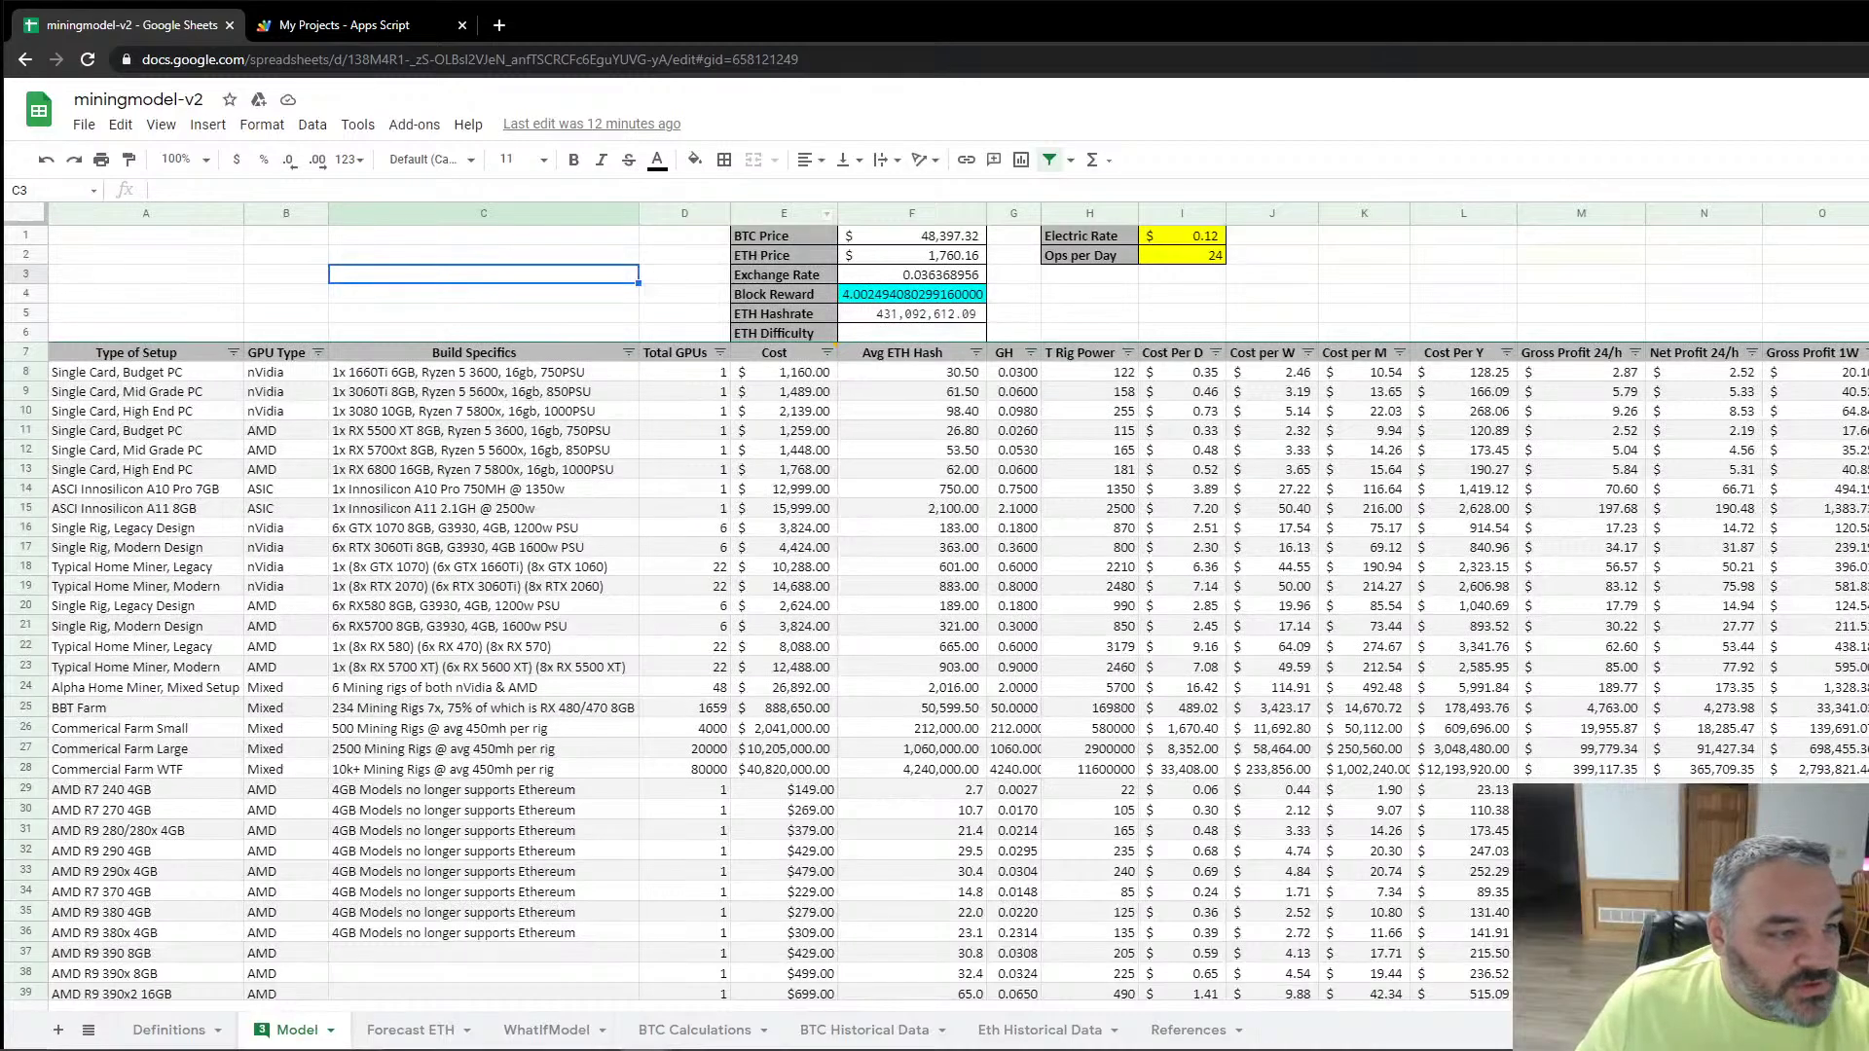
{"action": "left_click", "coordinate": [967, 239]}
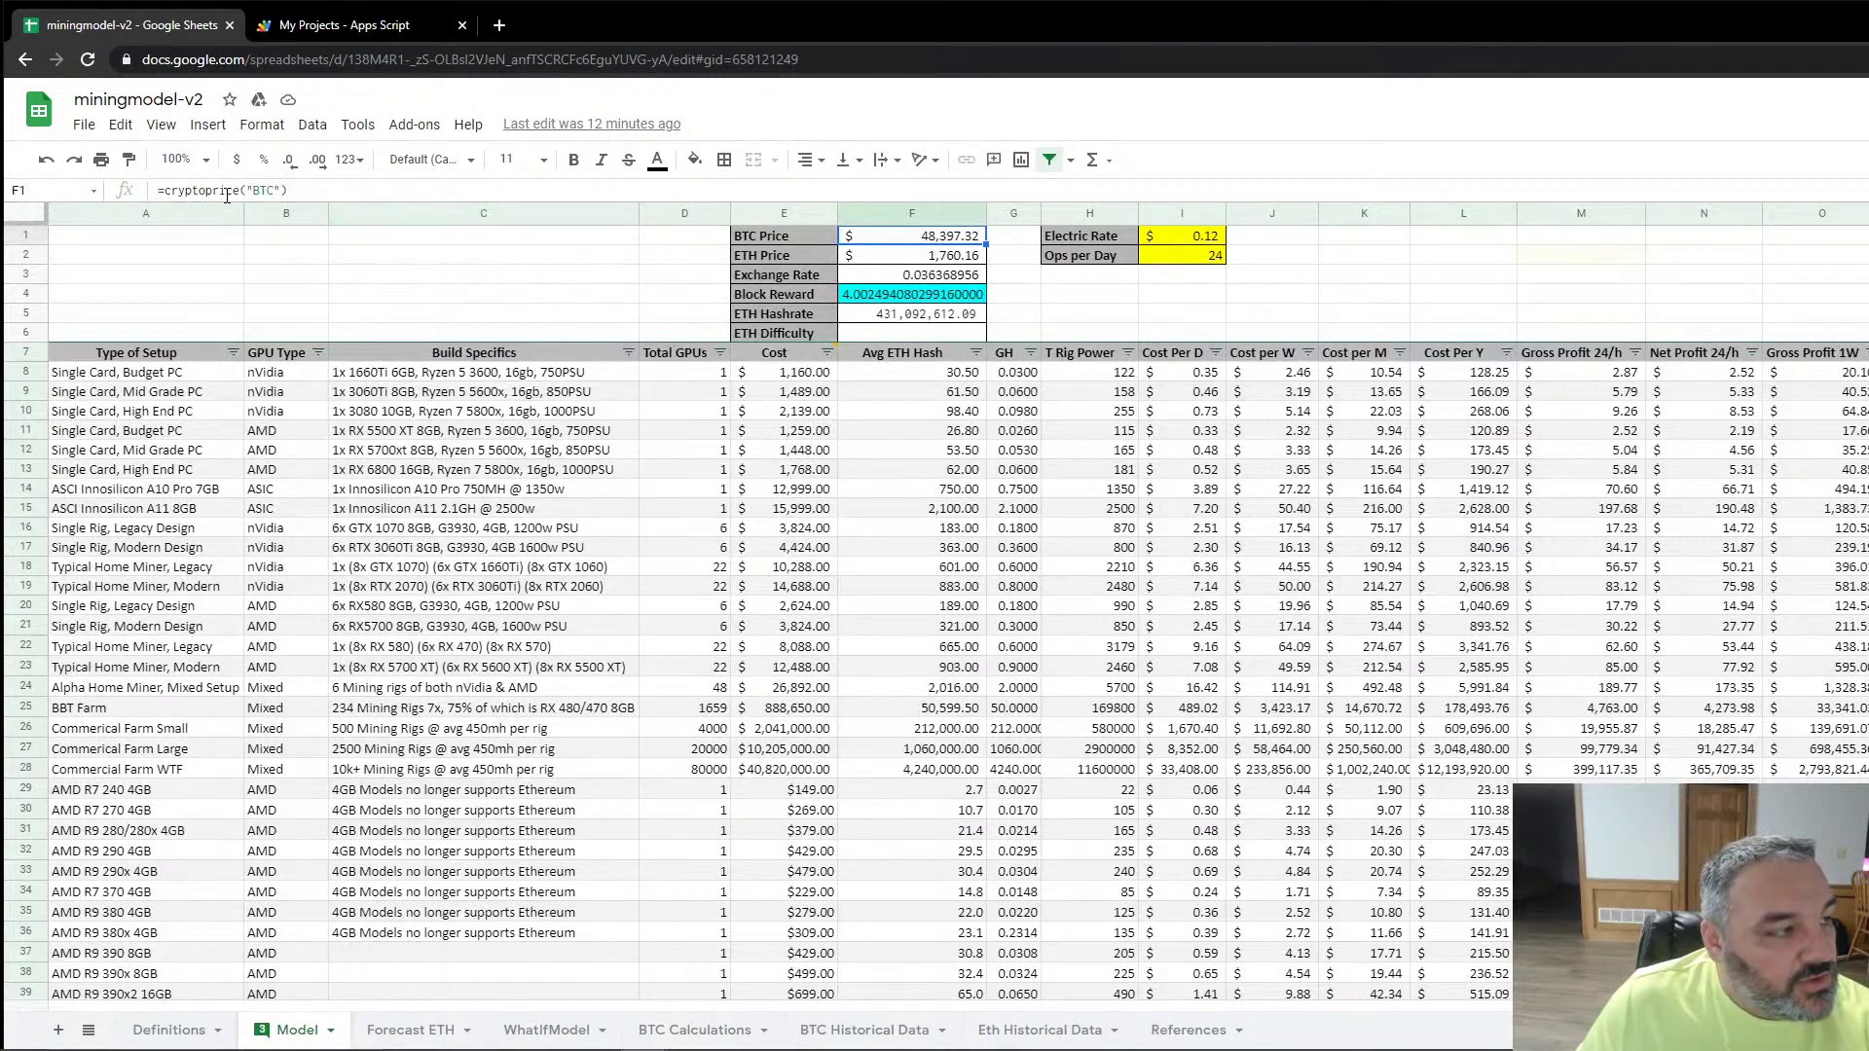
{"action": "left_click", "coordinate": [920, 315]}
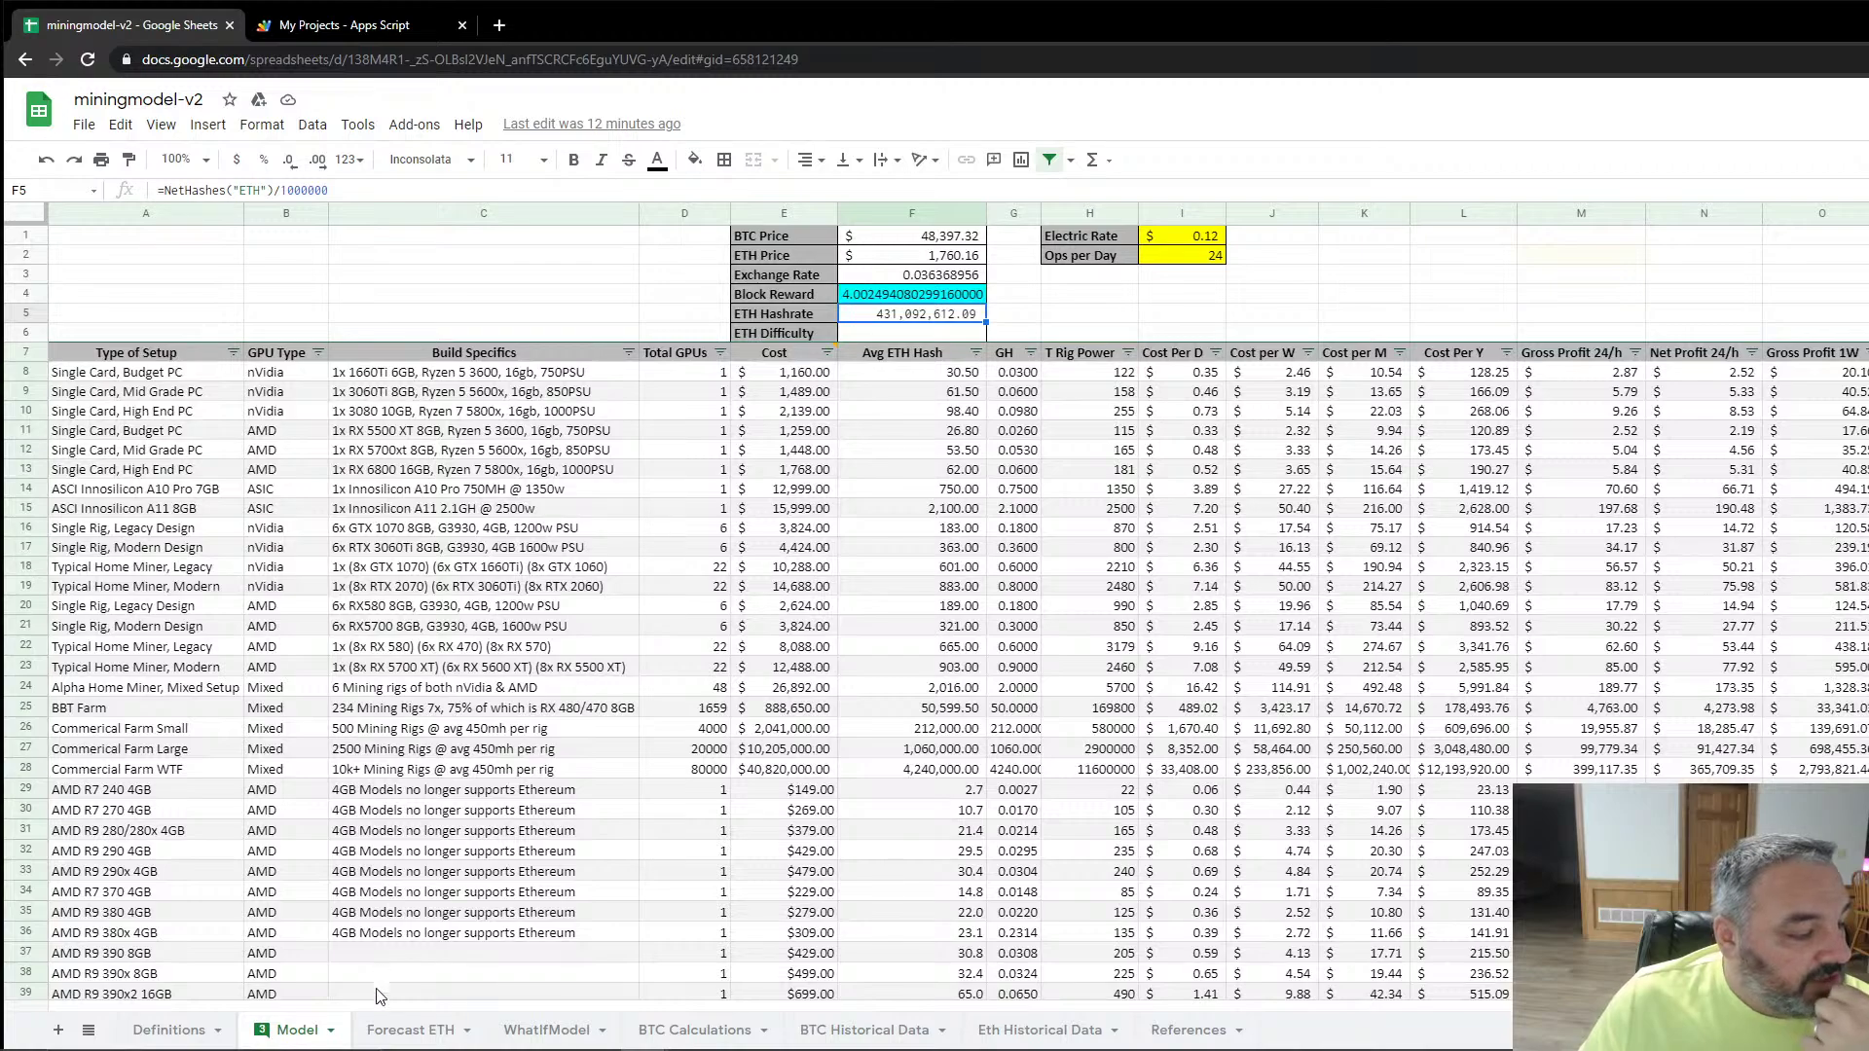
Step: On the WhatIfModel sheet, set the count of GPUs to 8 and inspect the Total MH formula
{"action": "left_click", "coordinate": [529, 1030]}
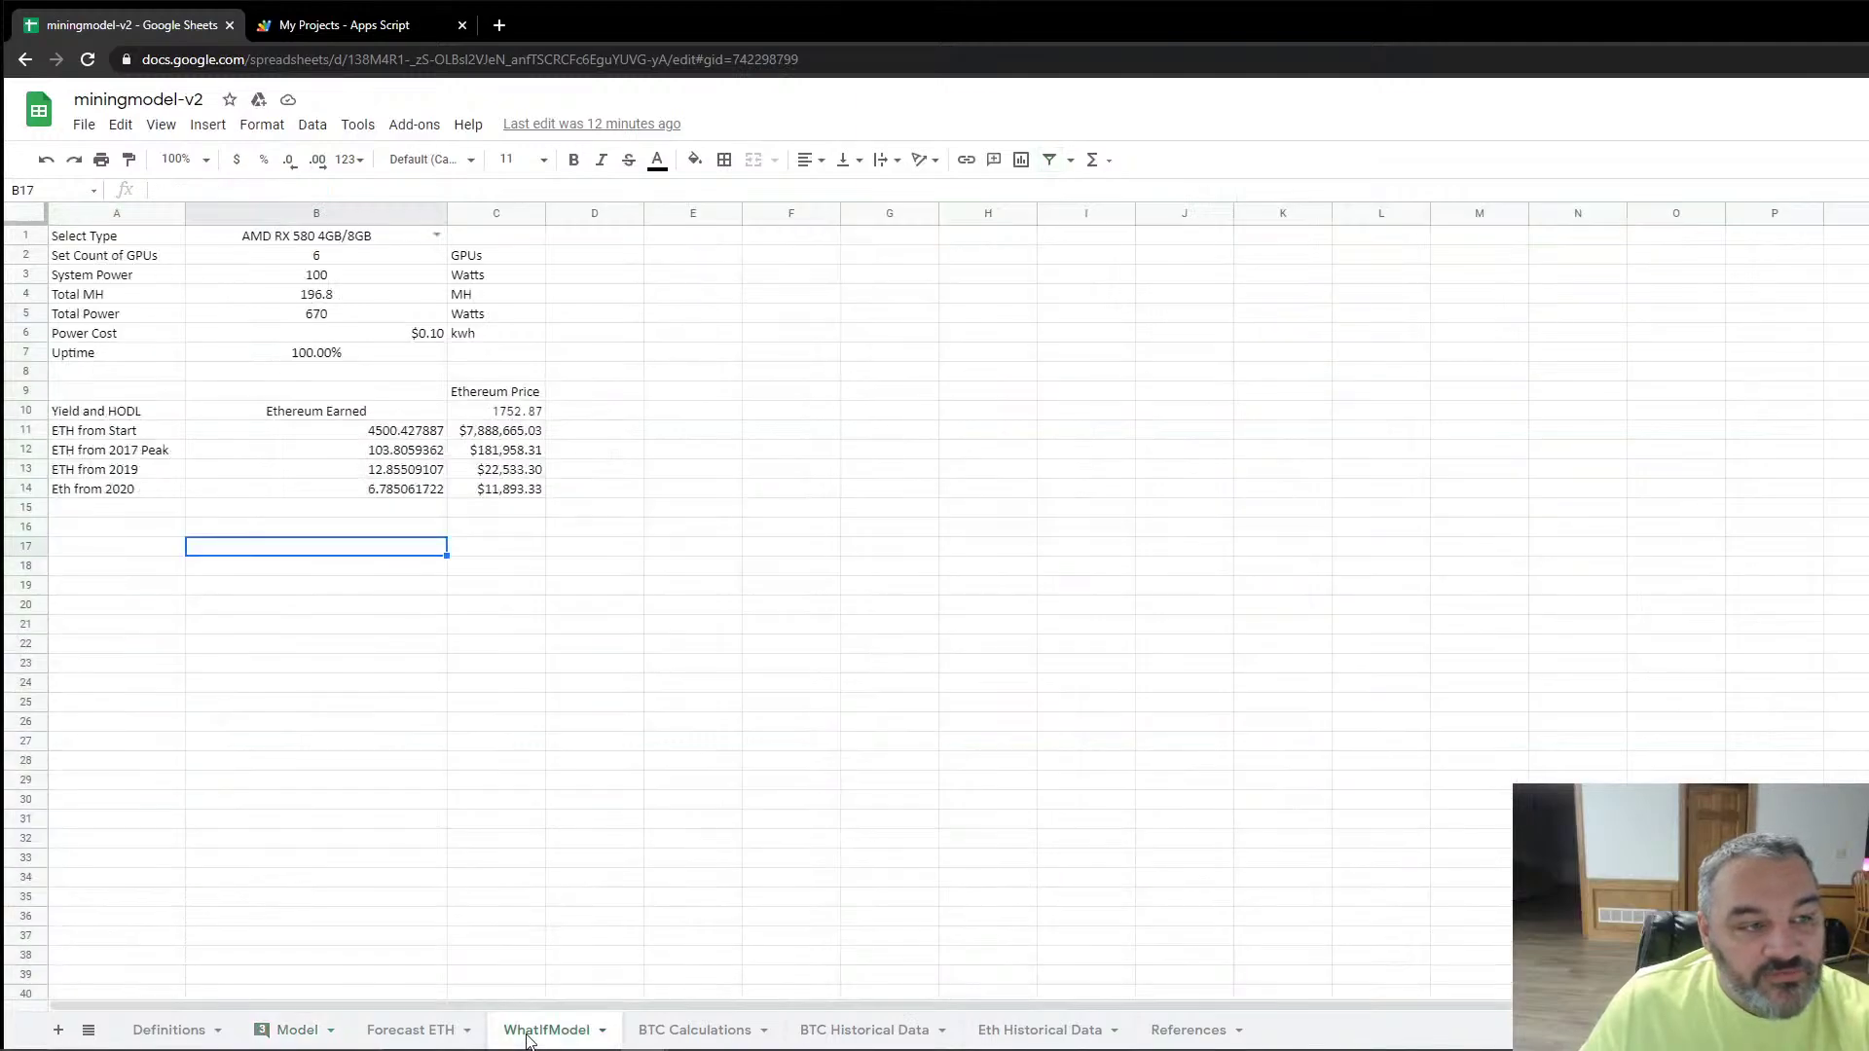
{"action": "left_click", "coordinate": [316, 259]}
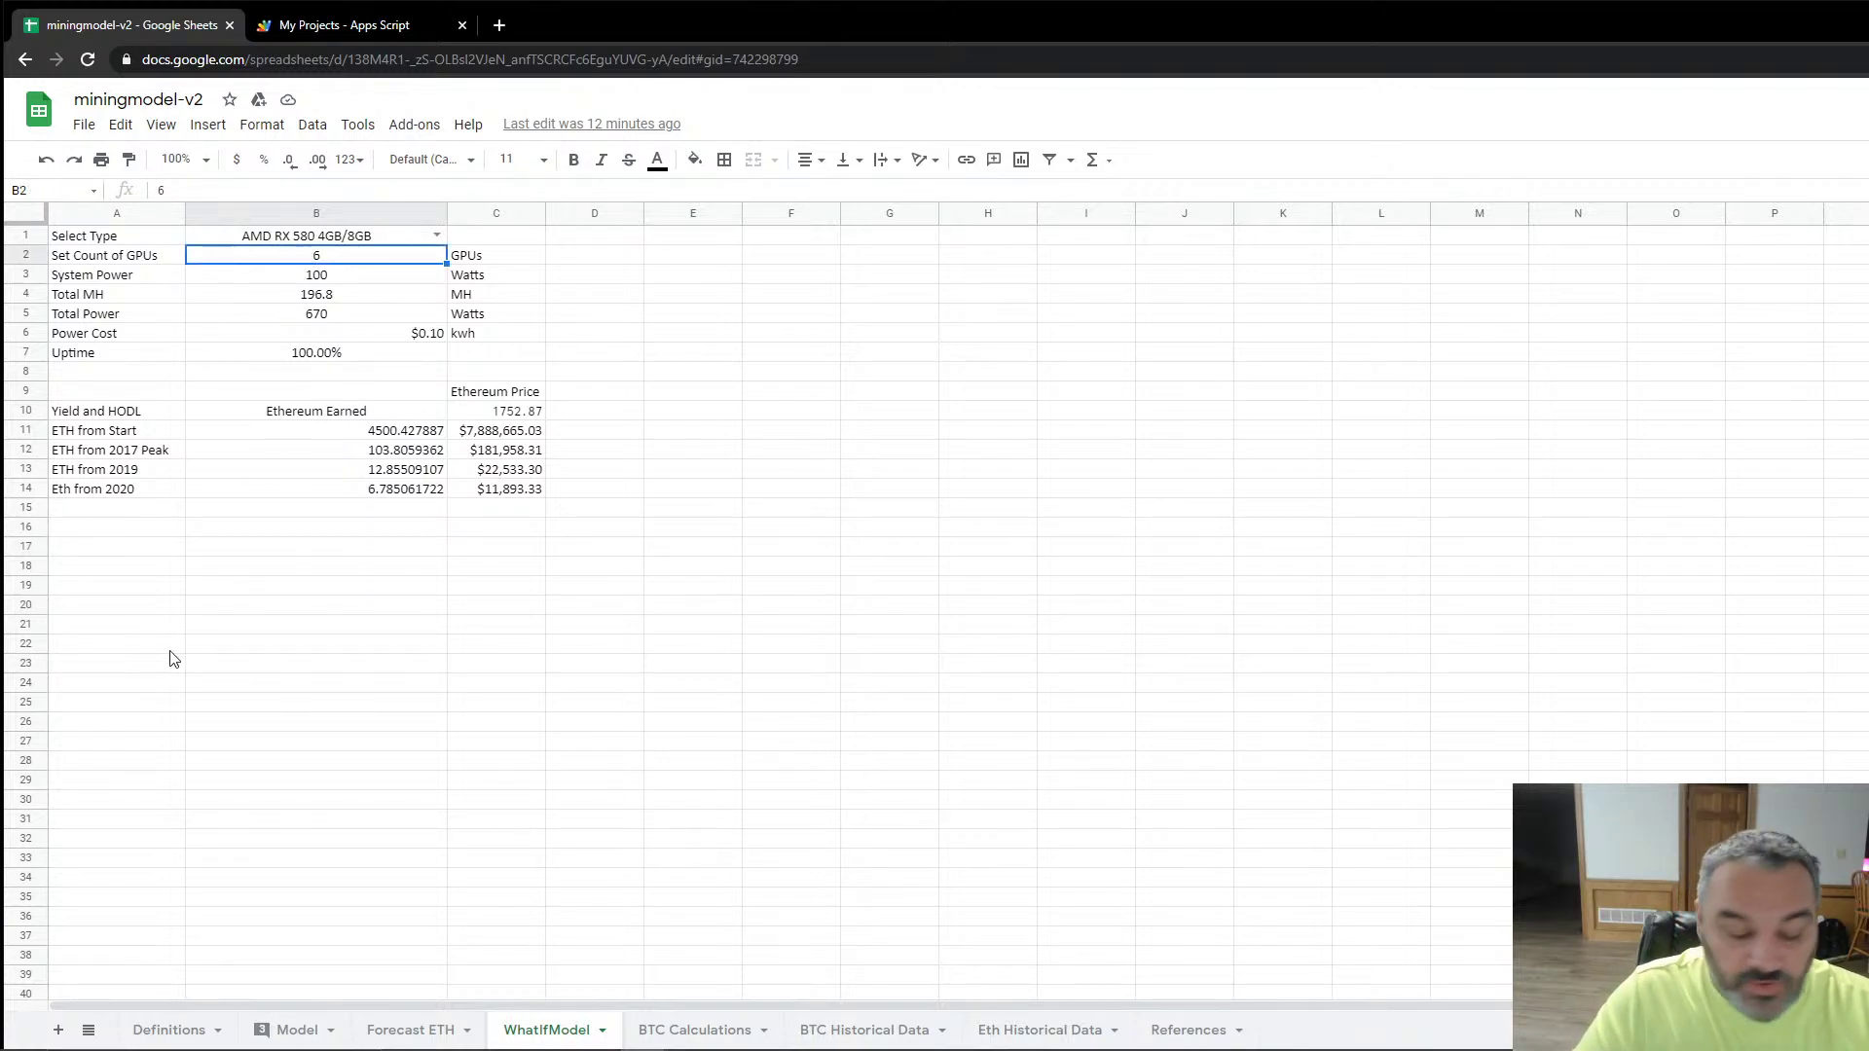
{"action": "type", "text": "8"}
{"action": "key", "text": "Return"}
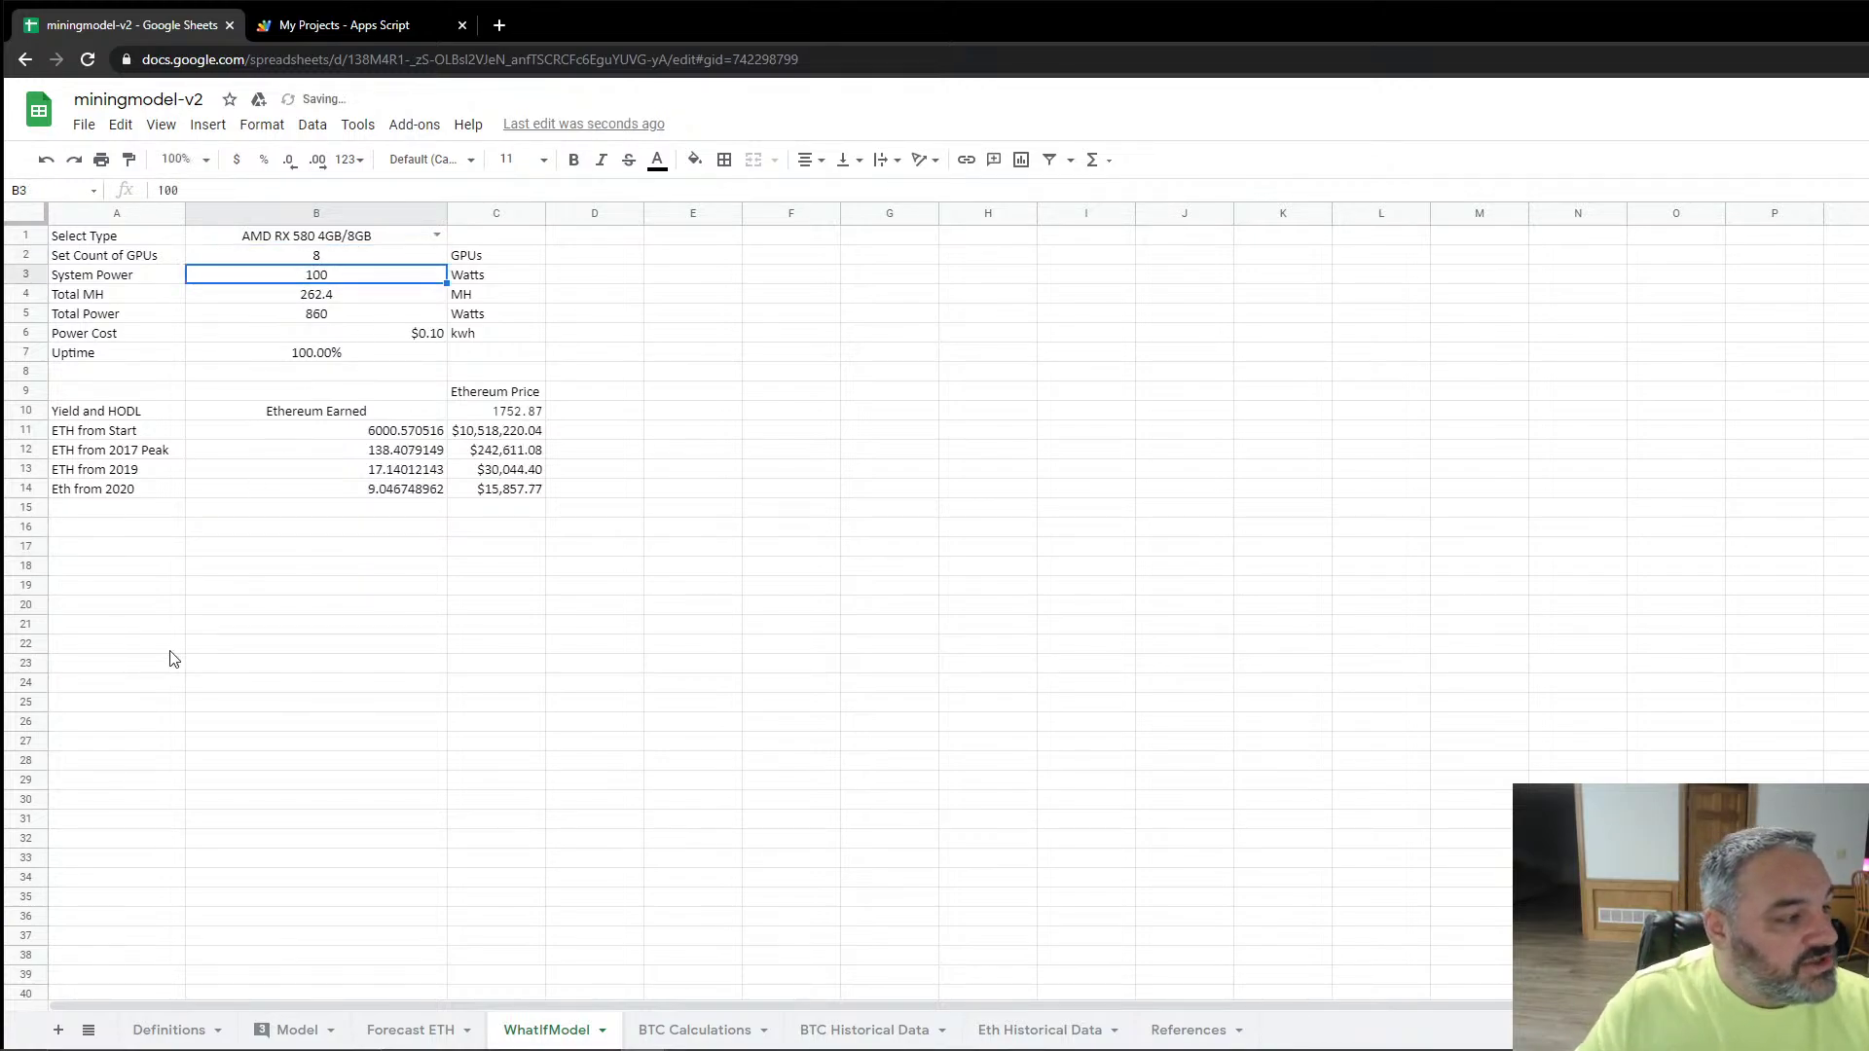
{"action": "left_click", "coordinate": [319, 302]}
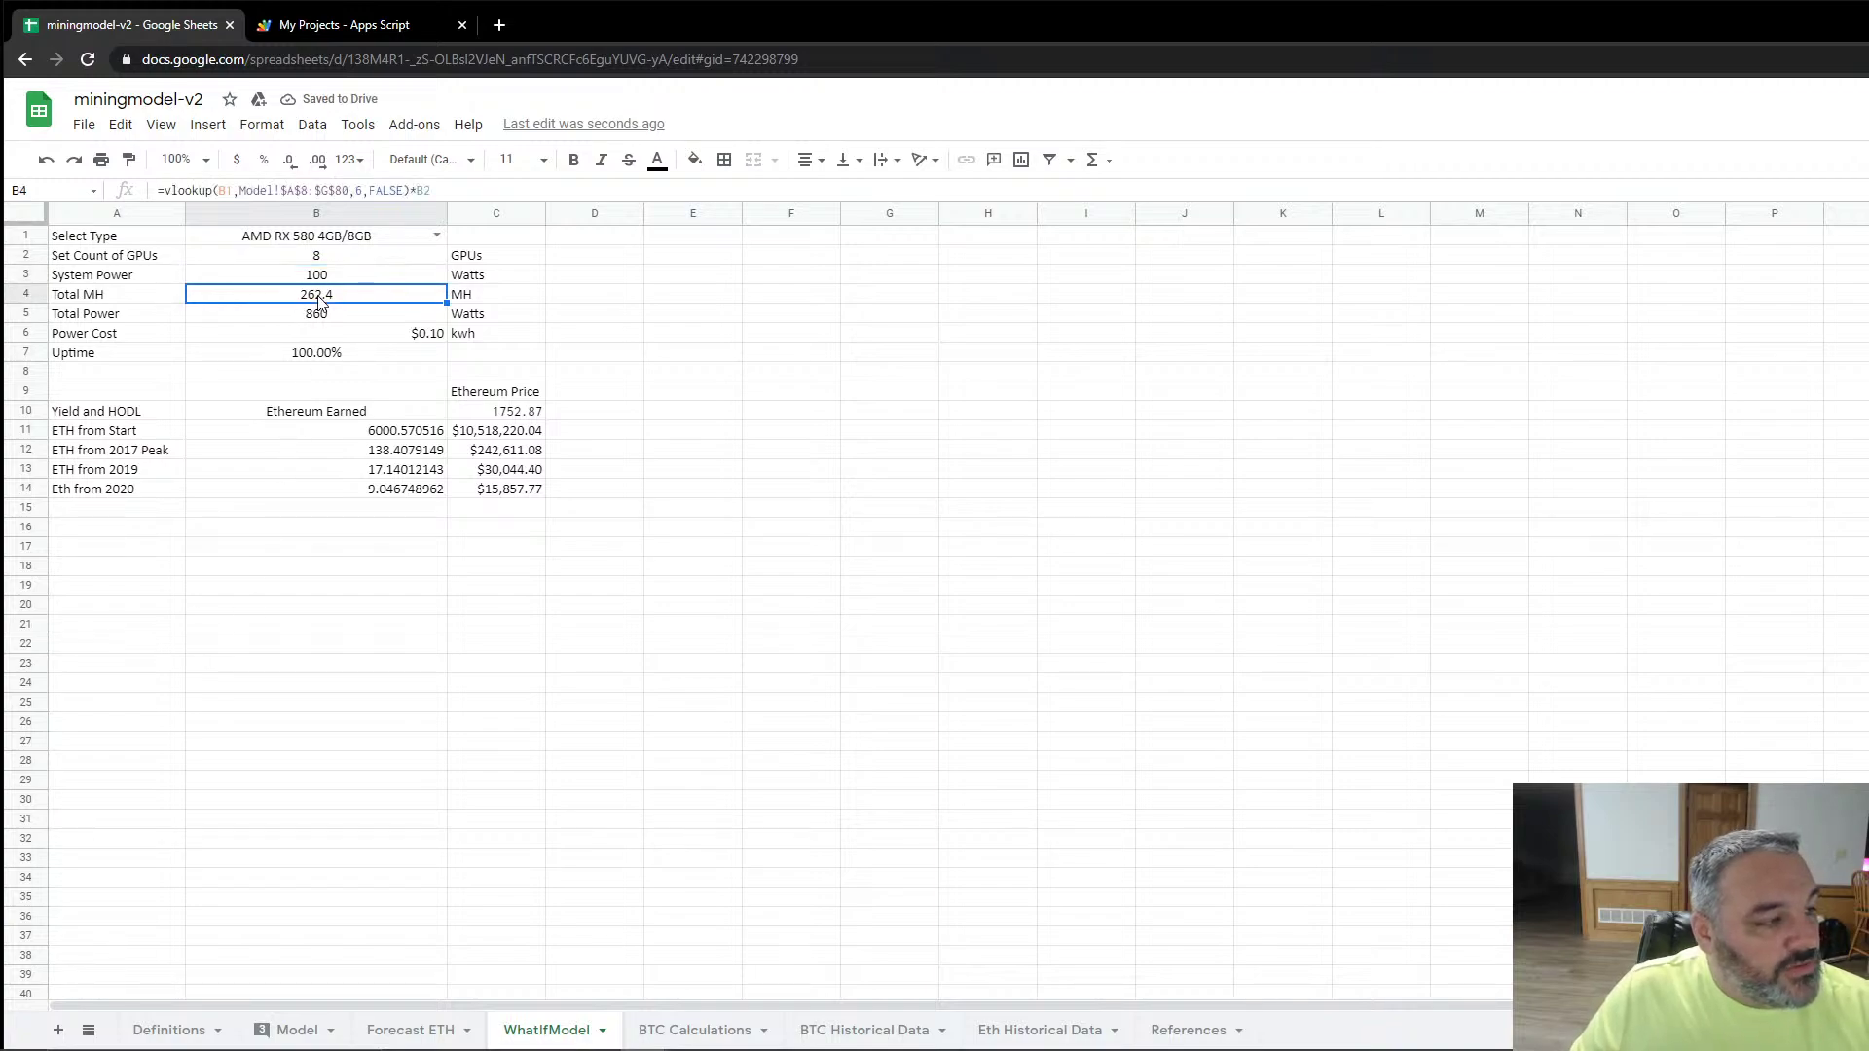
Step: Choose AMD R9 390 8GB as the hardware type in cell B1
{"action": "left_click", "coordinate": [354, 238]}
{"action": "left_click", "coordinate": [436, 236]}
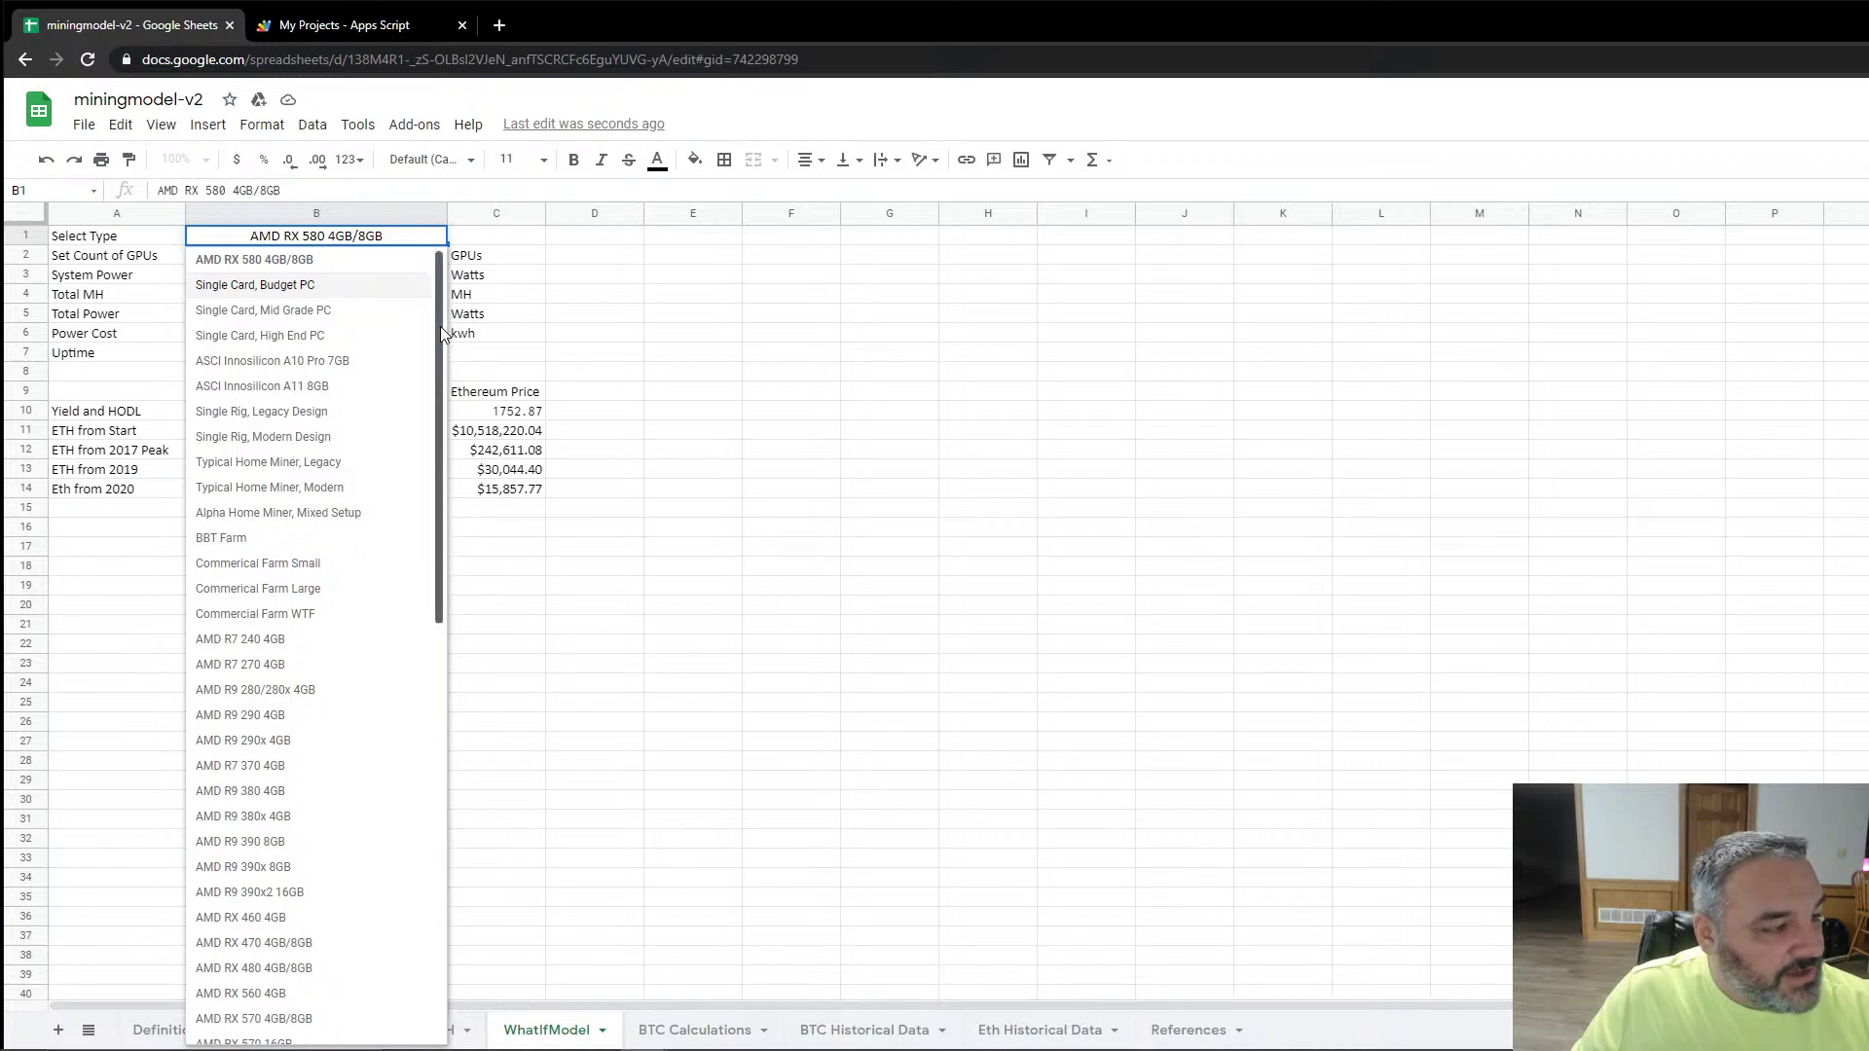
{"action": "left_click_drag", "start_coordinate": [440, 326], "coordinate": [427, 721]}
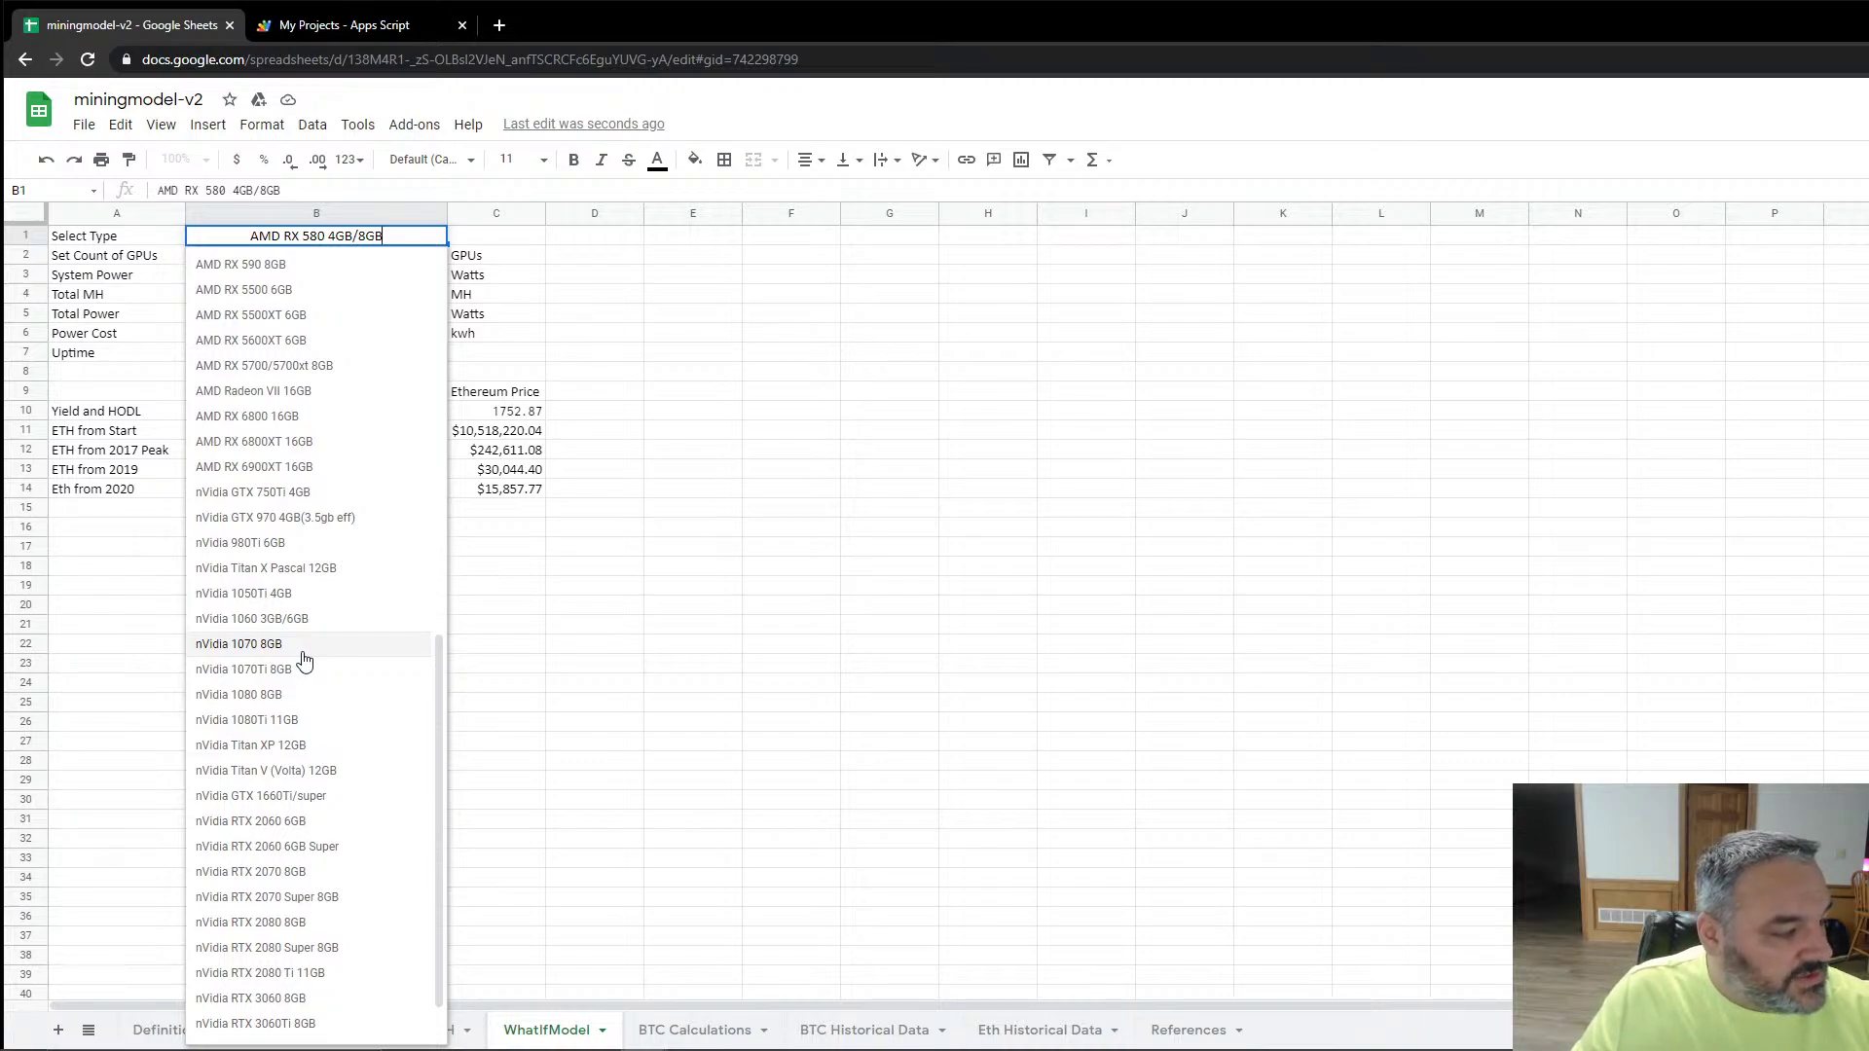
{"action": "scroll", "coordinate": [305, 660], "scroll_direction": "up", "scroll_amount": 4}
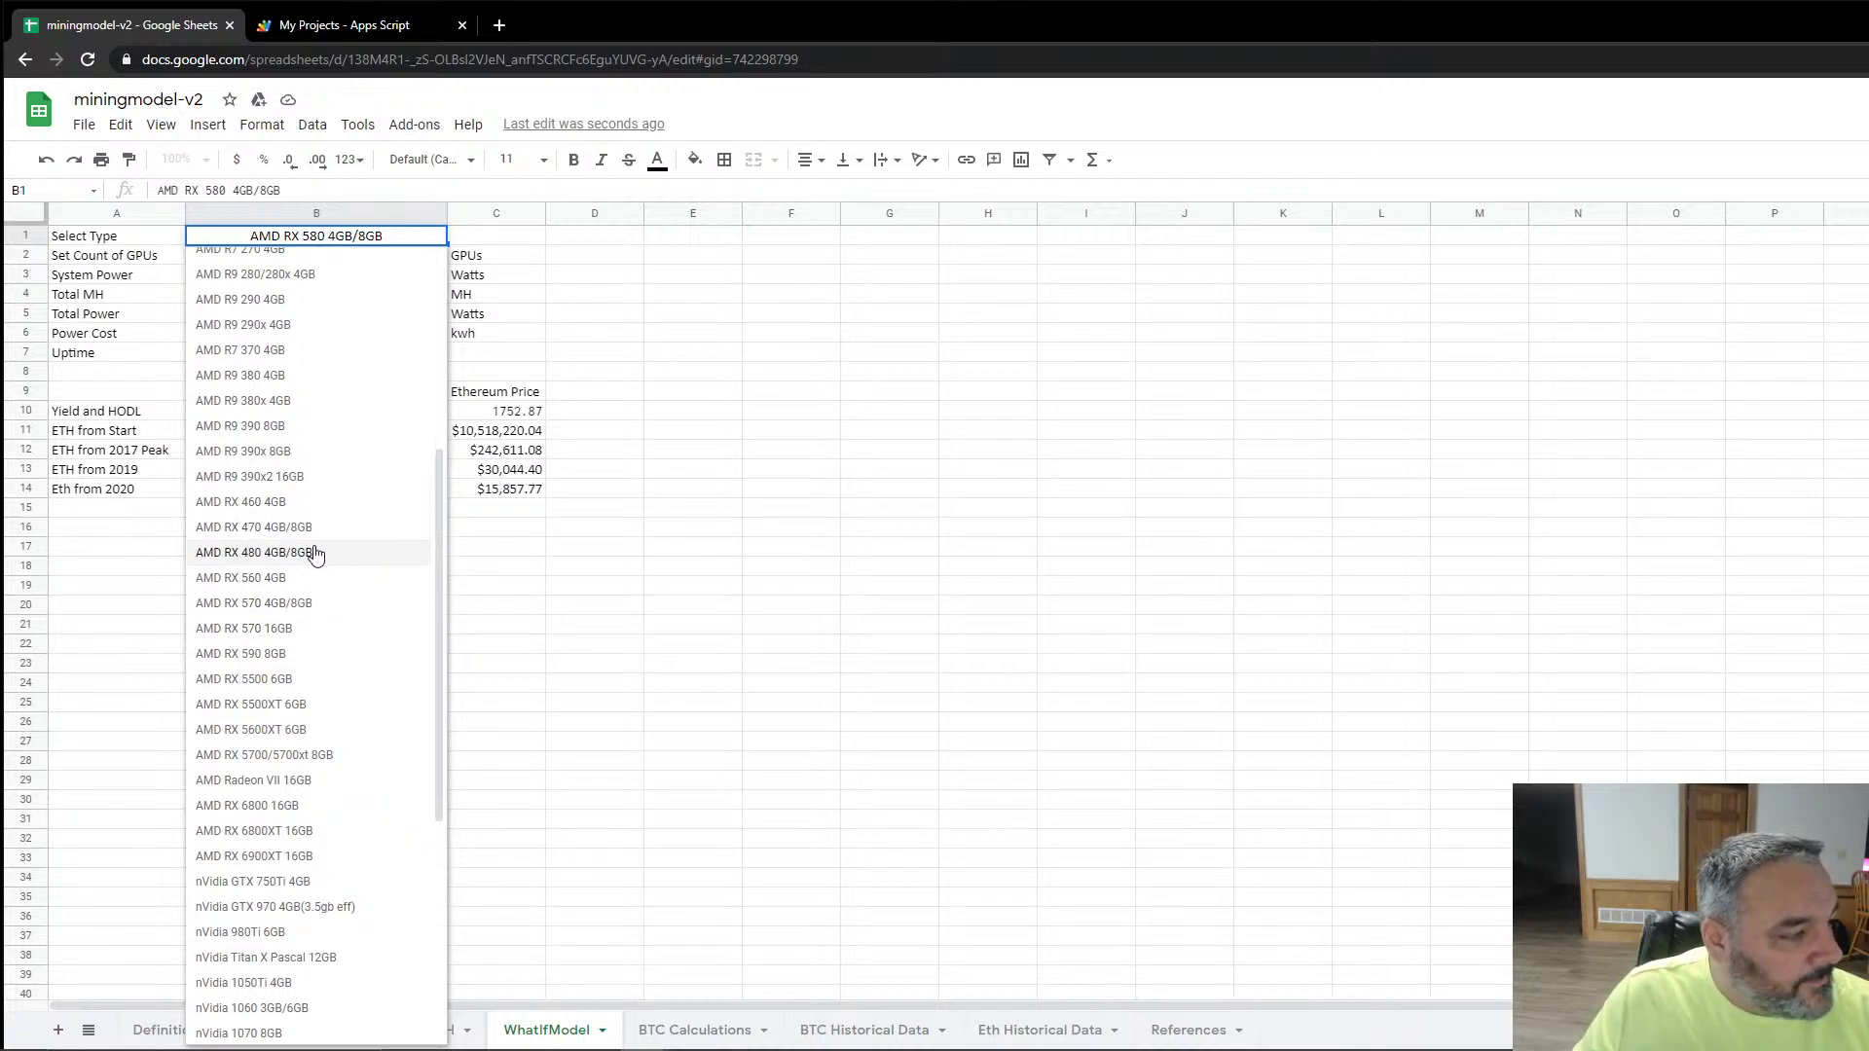
{"action": "left_click", "coordinate": [290, 429]}
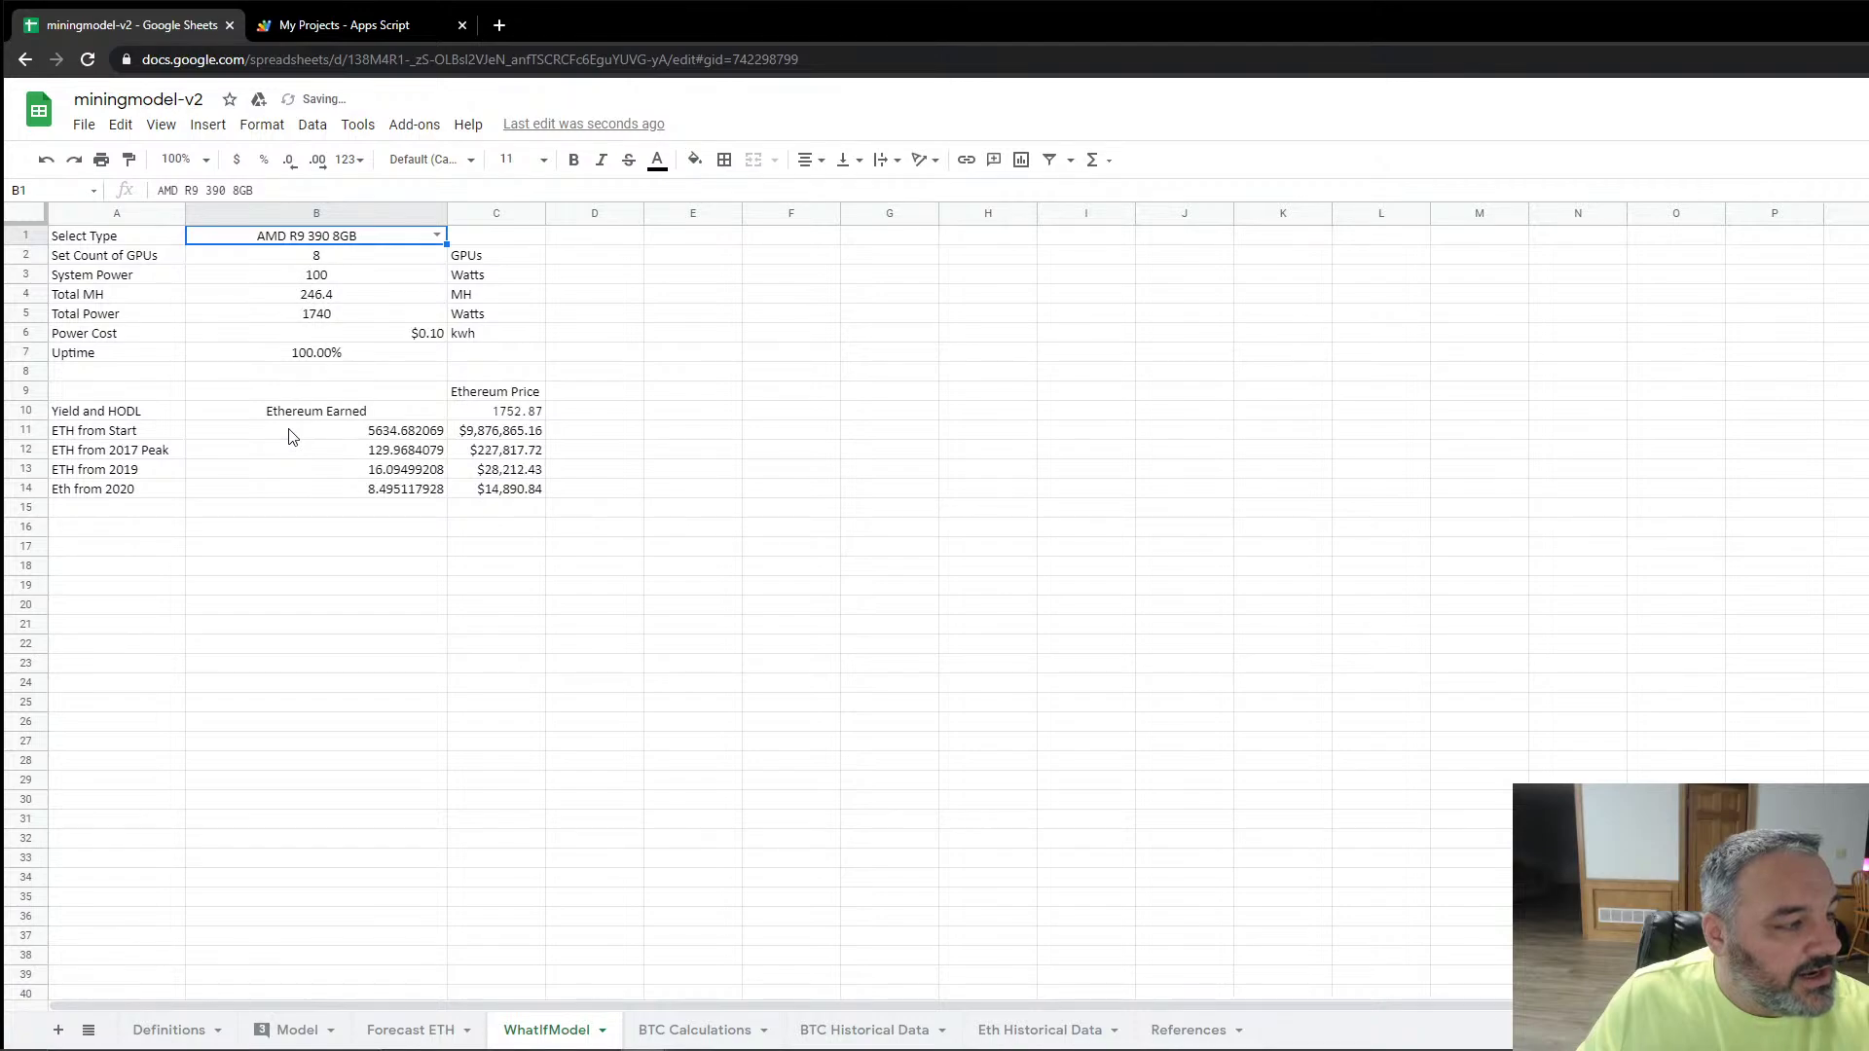
Step: Set the hardware type in cell B1 to nVidia 1070 8GB
{"action": "left_click", "coordinate": [436, 235]}
{"action": "scroll", "coordinate": [331, 682], "scroll_direction": "down", "scroll_amount": 2}
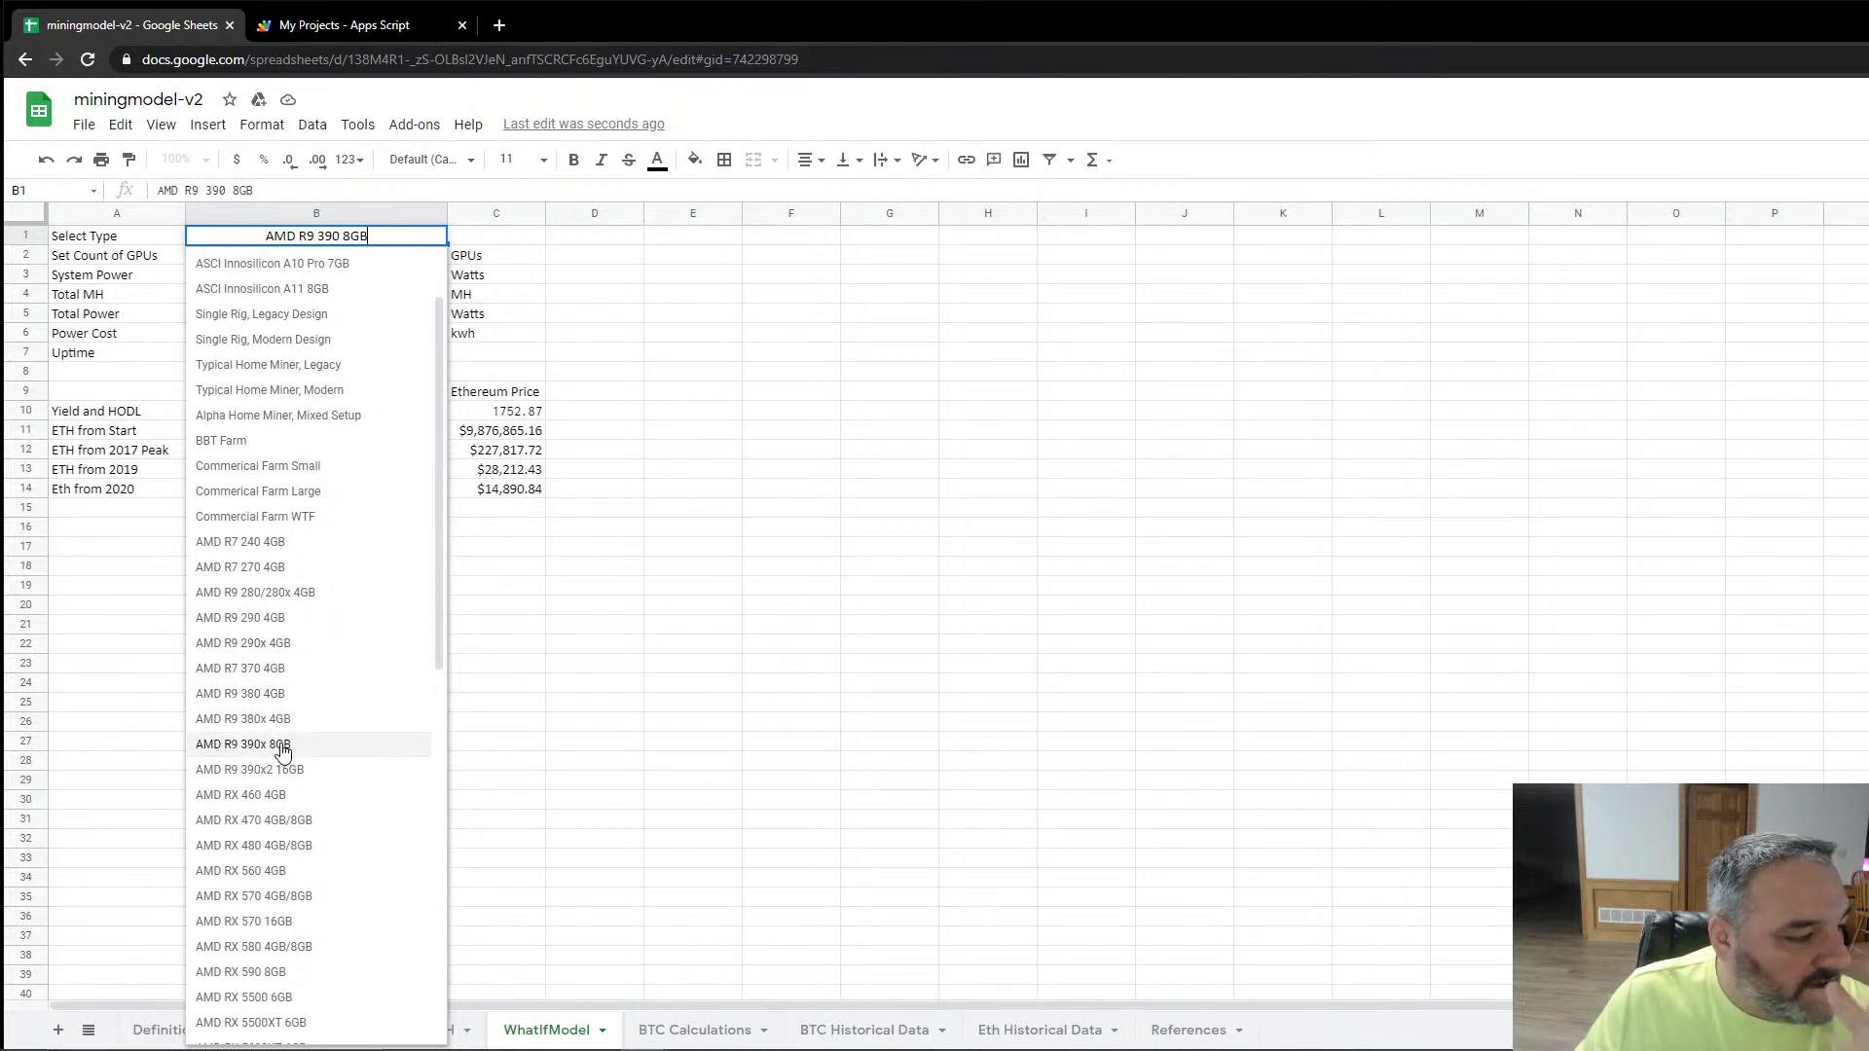
{"action": "scroll", "coordinate": [315, 821], "scroll_direction": "down", "scroll_amount": 3}
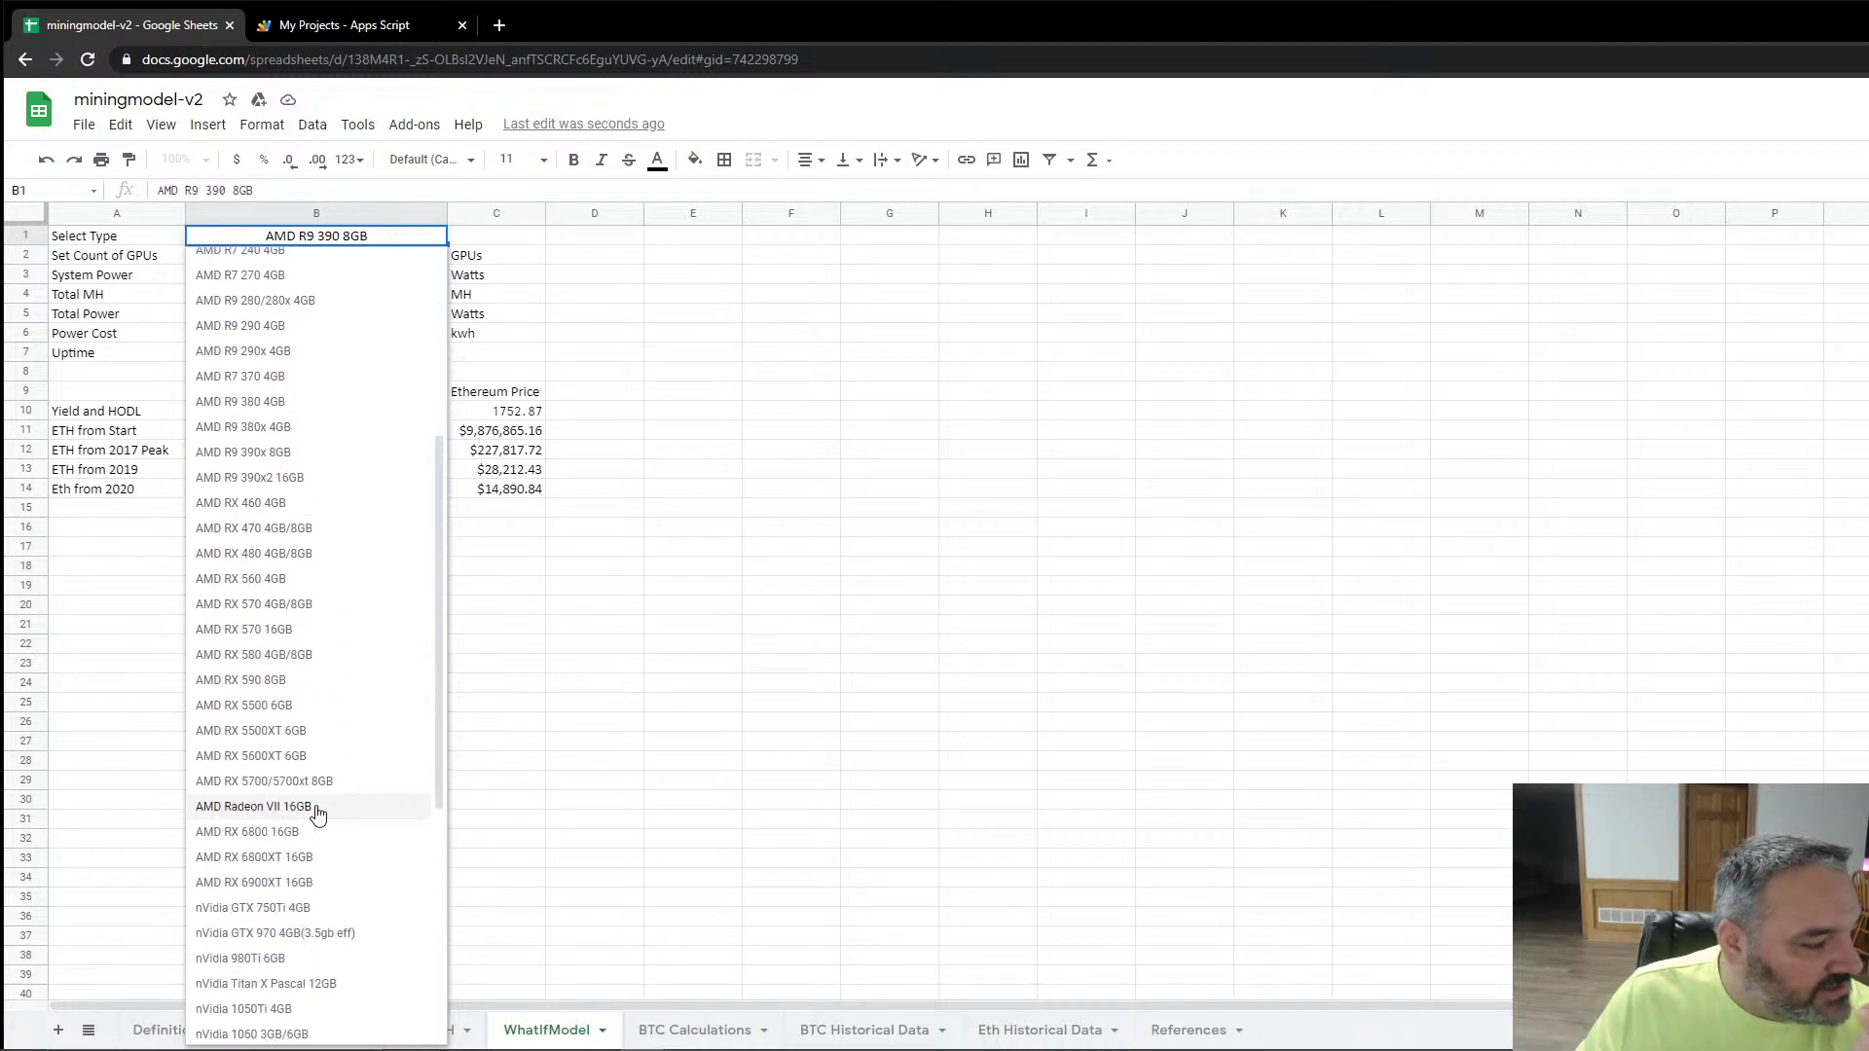
{"action": "scroll", "coordinate": [314, 818], "scroll_direction": "down", "scroll_amount": 3}
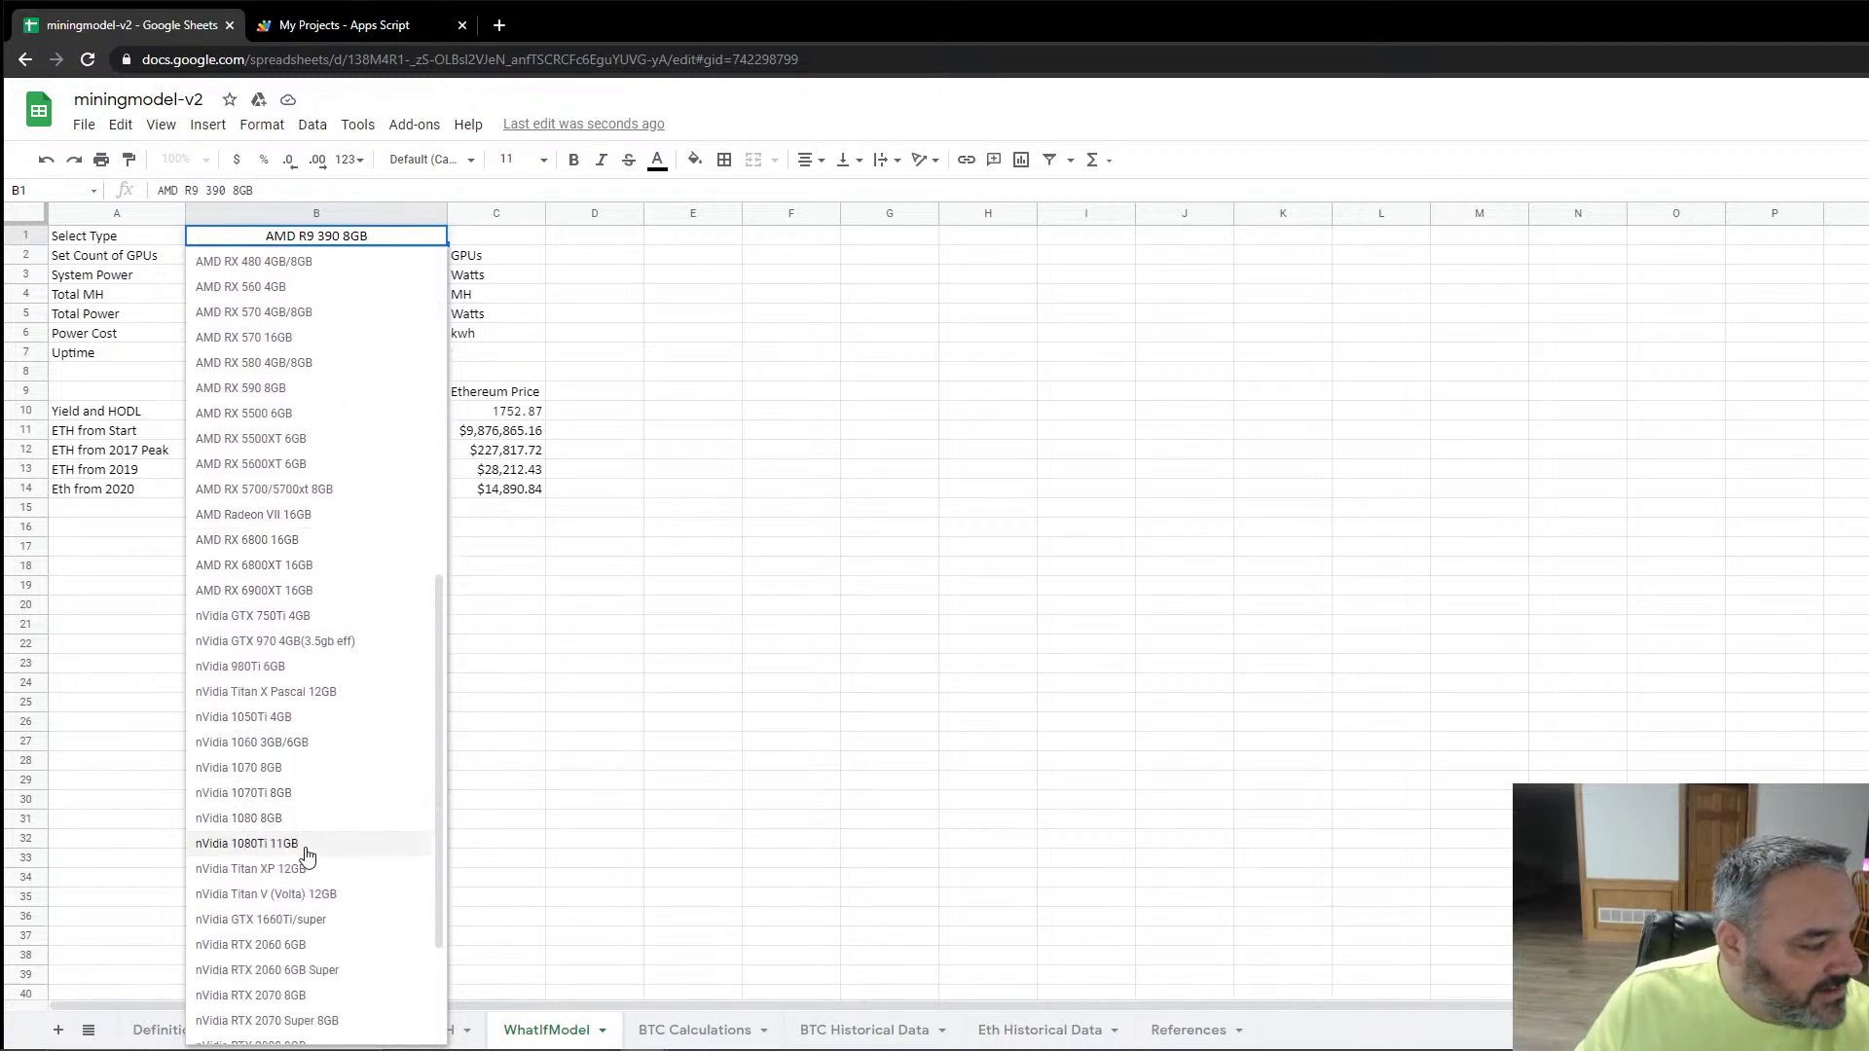
{"action": "left_click", "coordinate": [292, 768]}
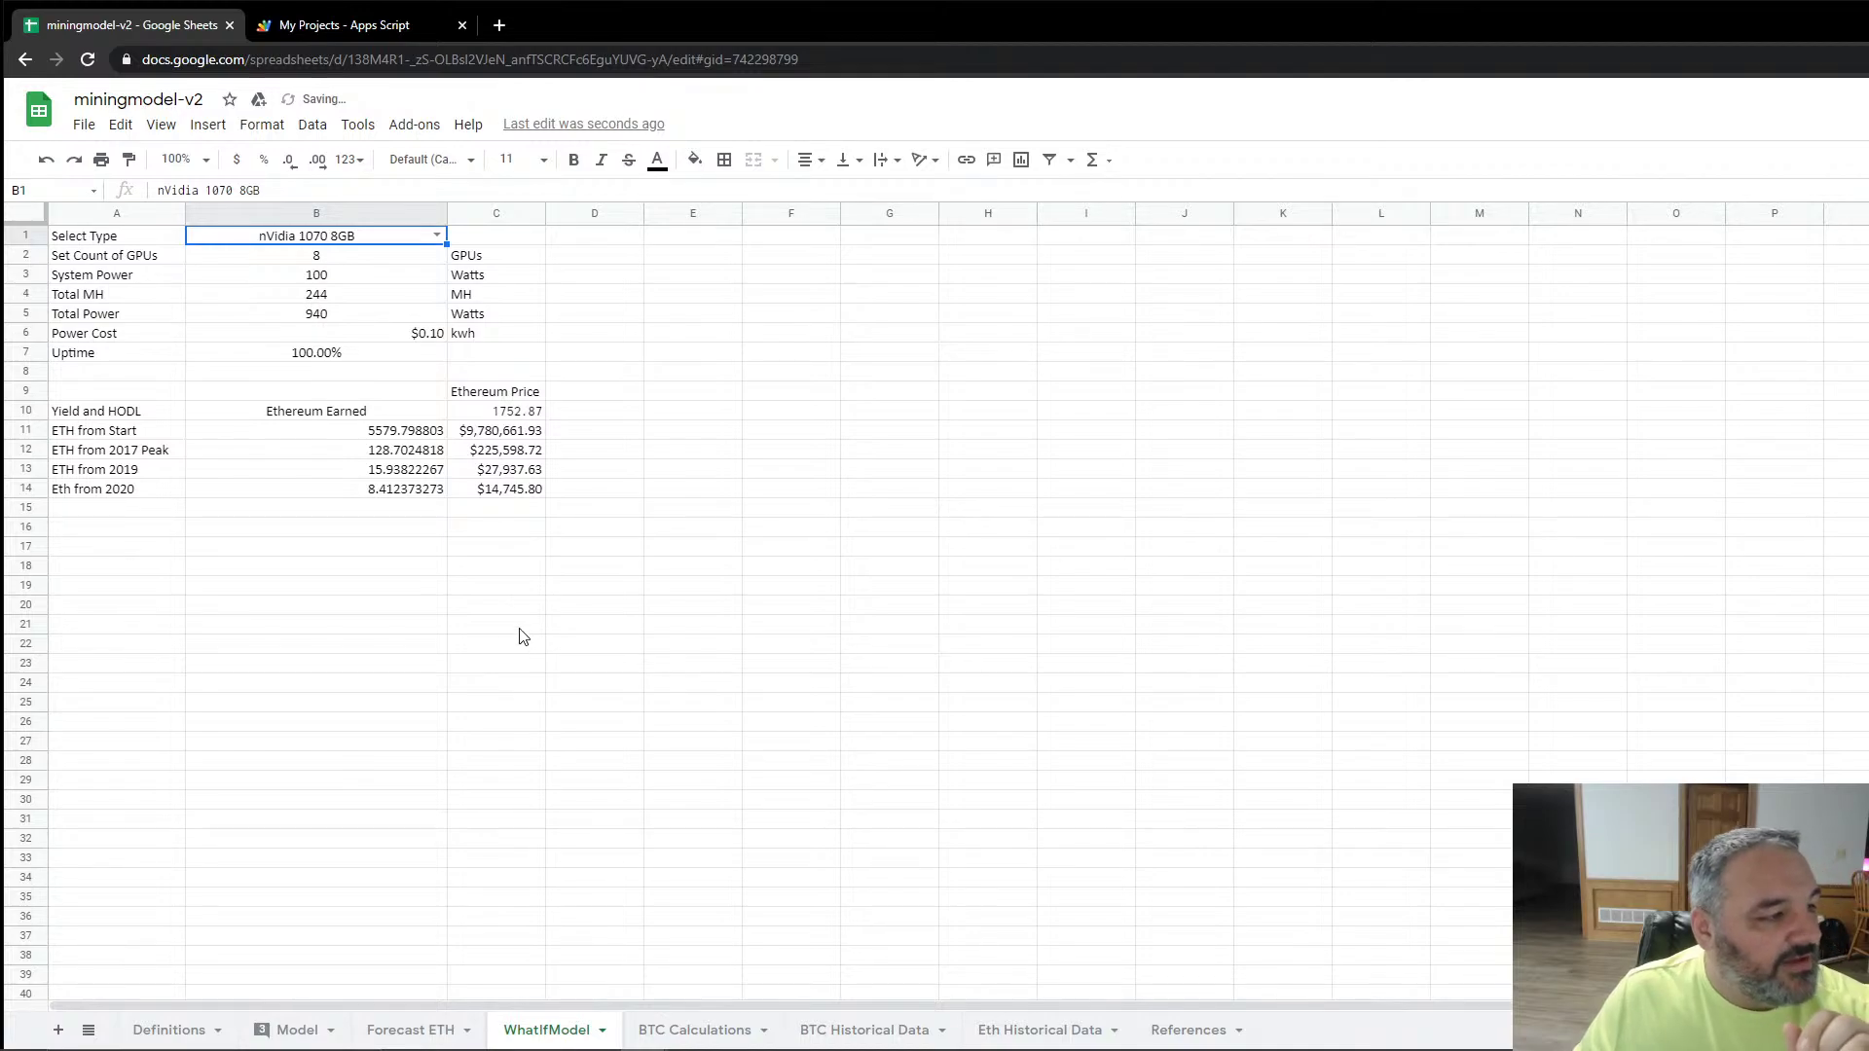
Step: Review the ETH from Start row, and look up the nVidia GTX 1070 release date on the References sheet
{"action": "left_click", "coordinate": [27, 430]}
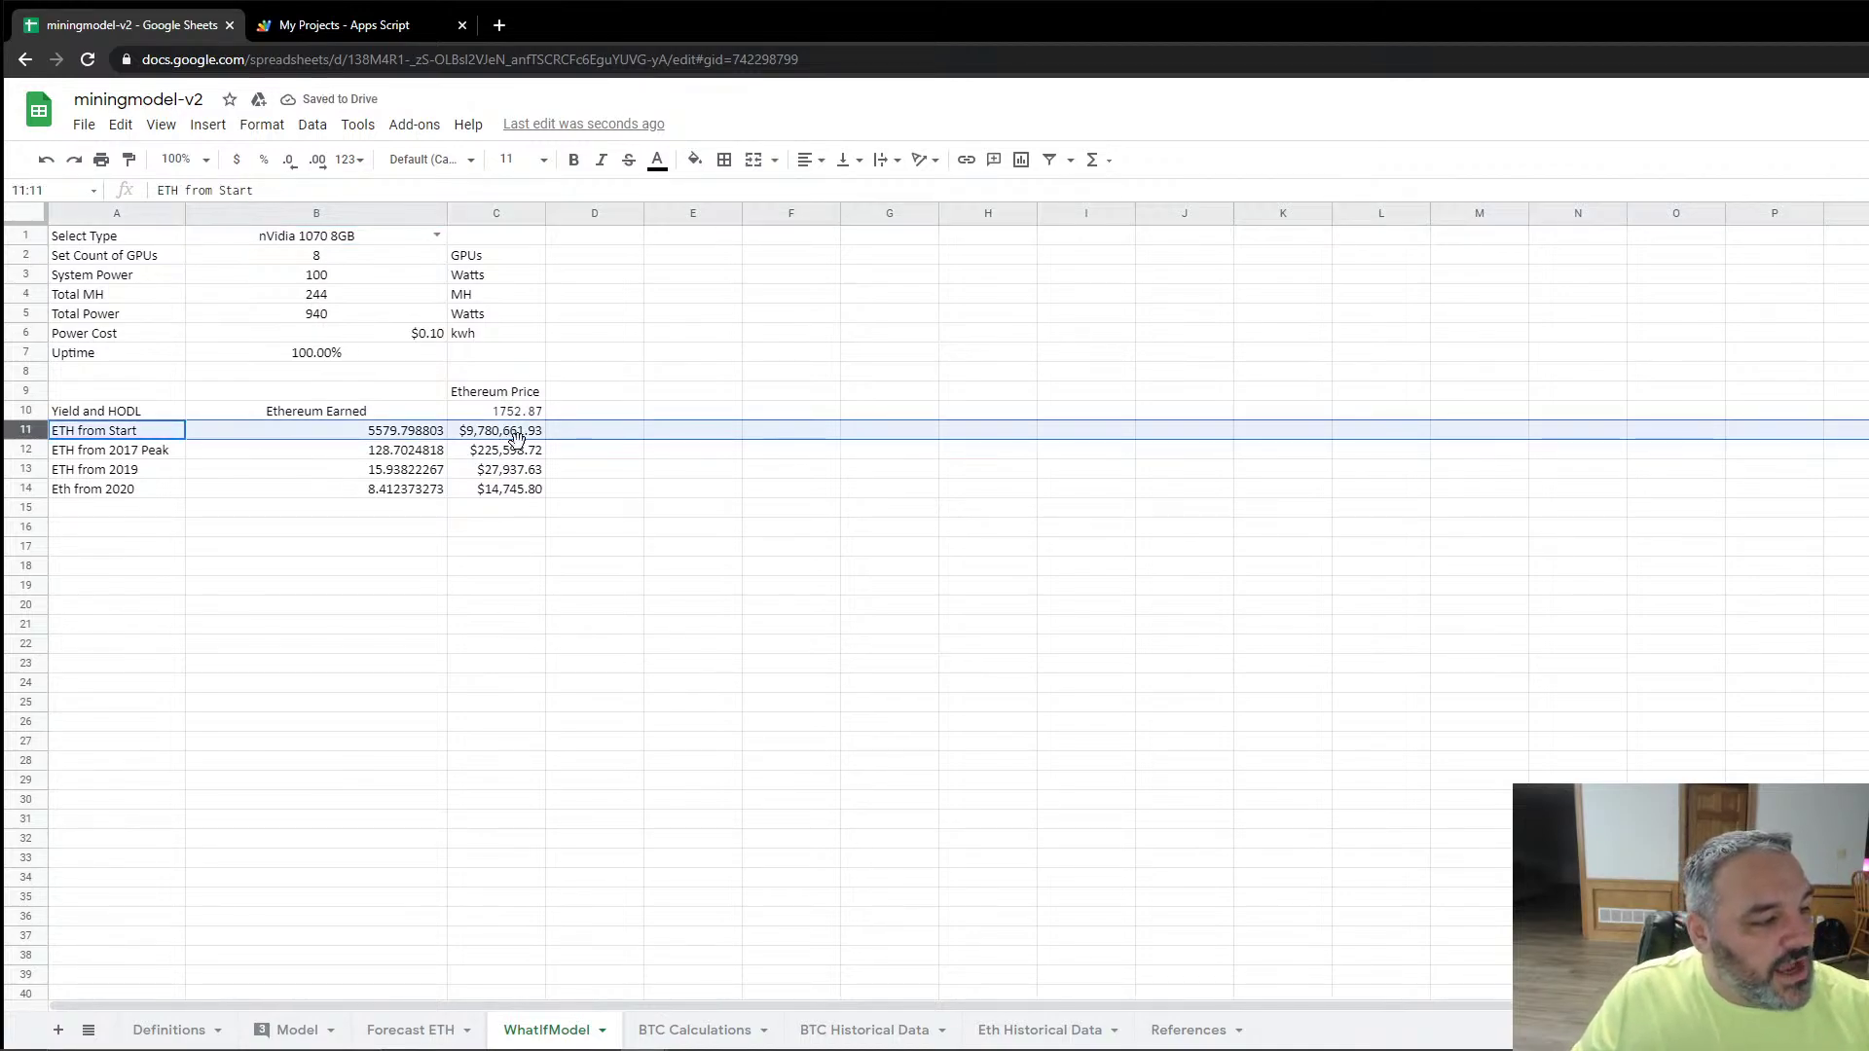
{"action": "left_click", "coordinate": [584, 440]}
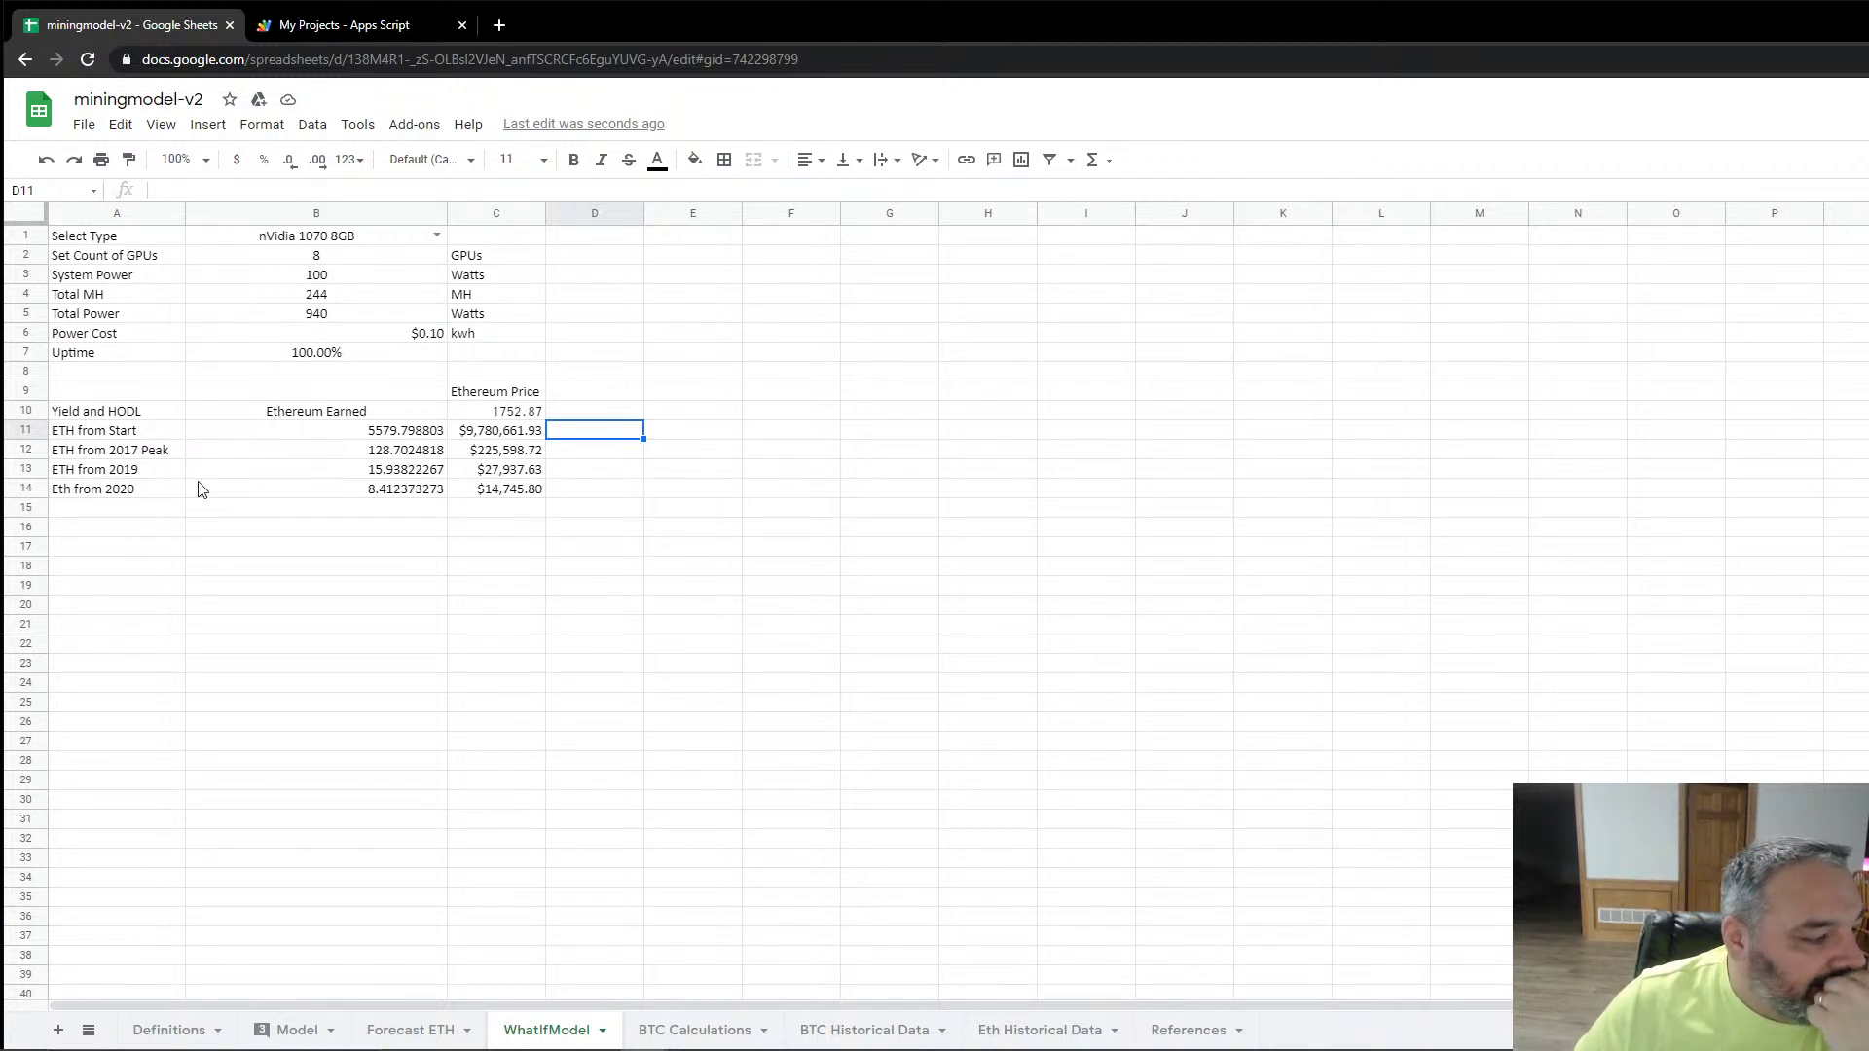
{"action": "left_click", "coordinate": [1173, 1029]}
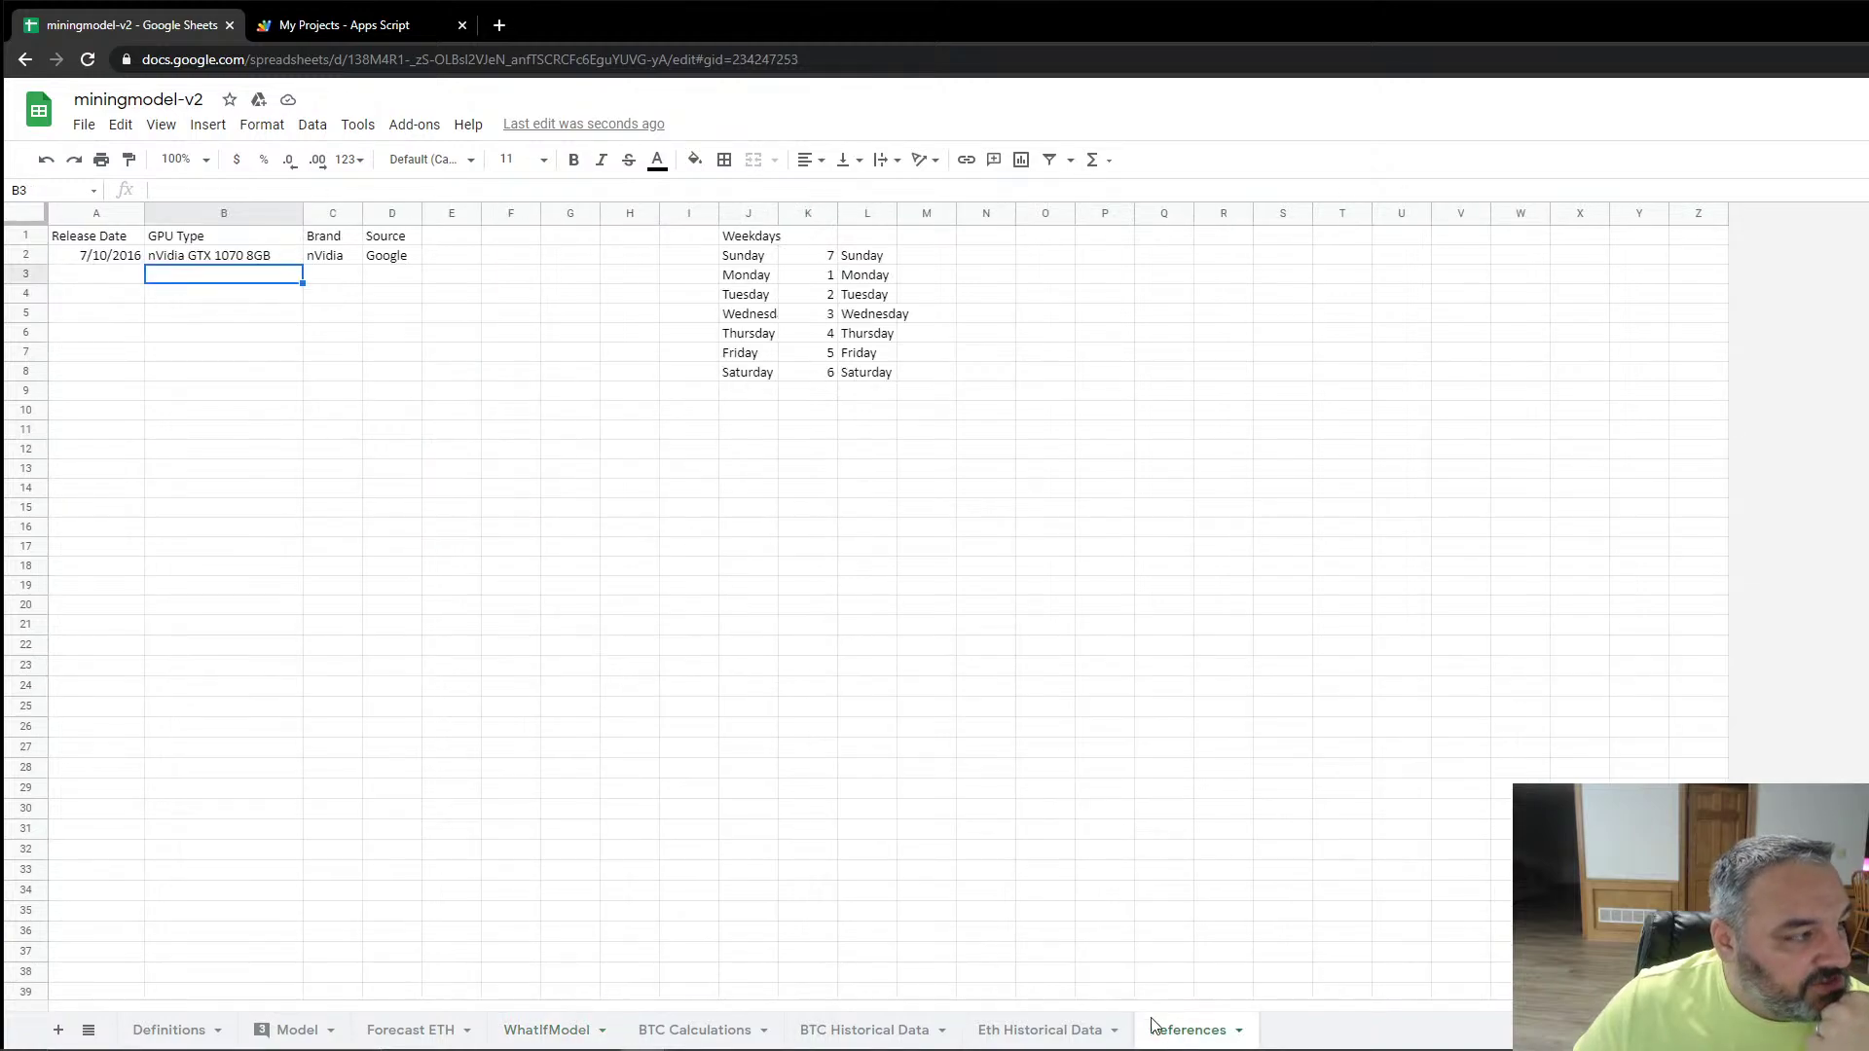
{"action": "left_click", "coordinate": [79, 261]}
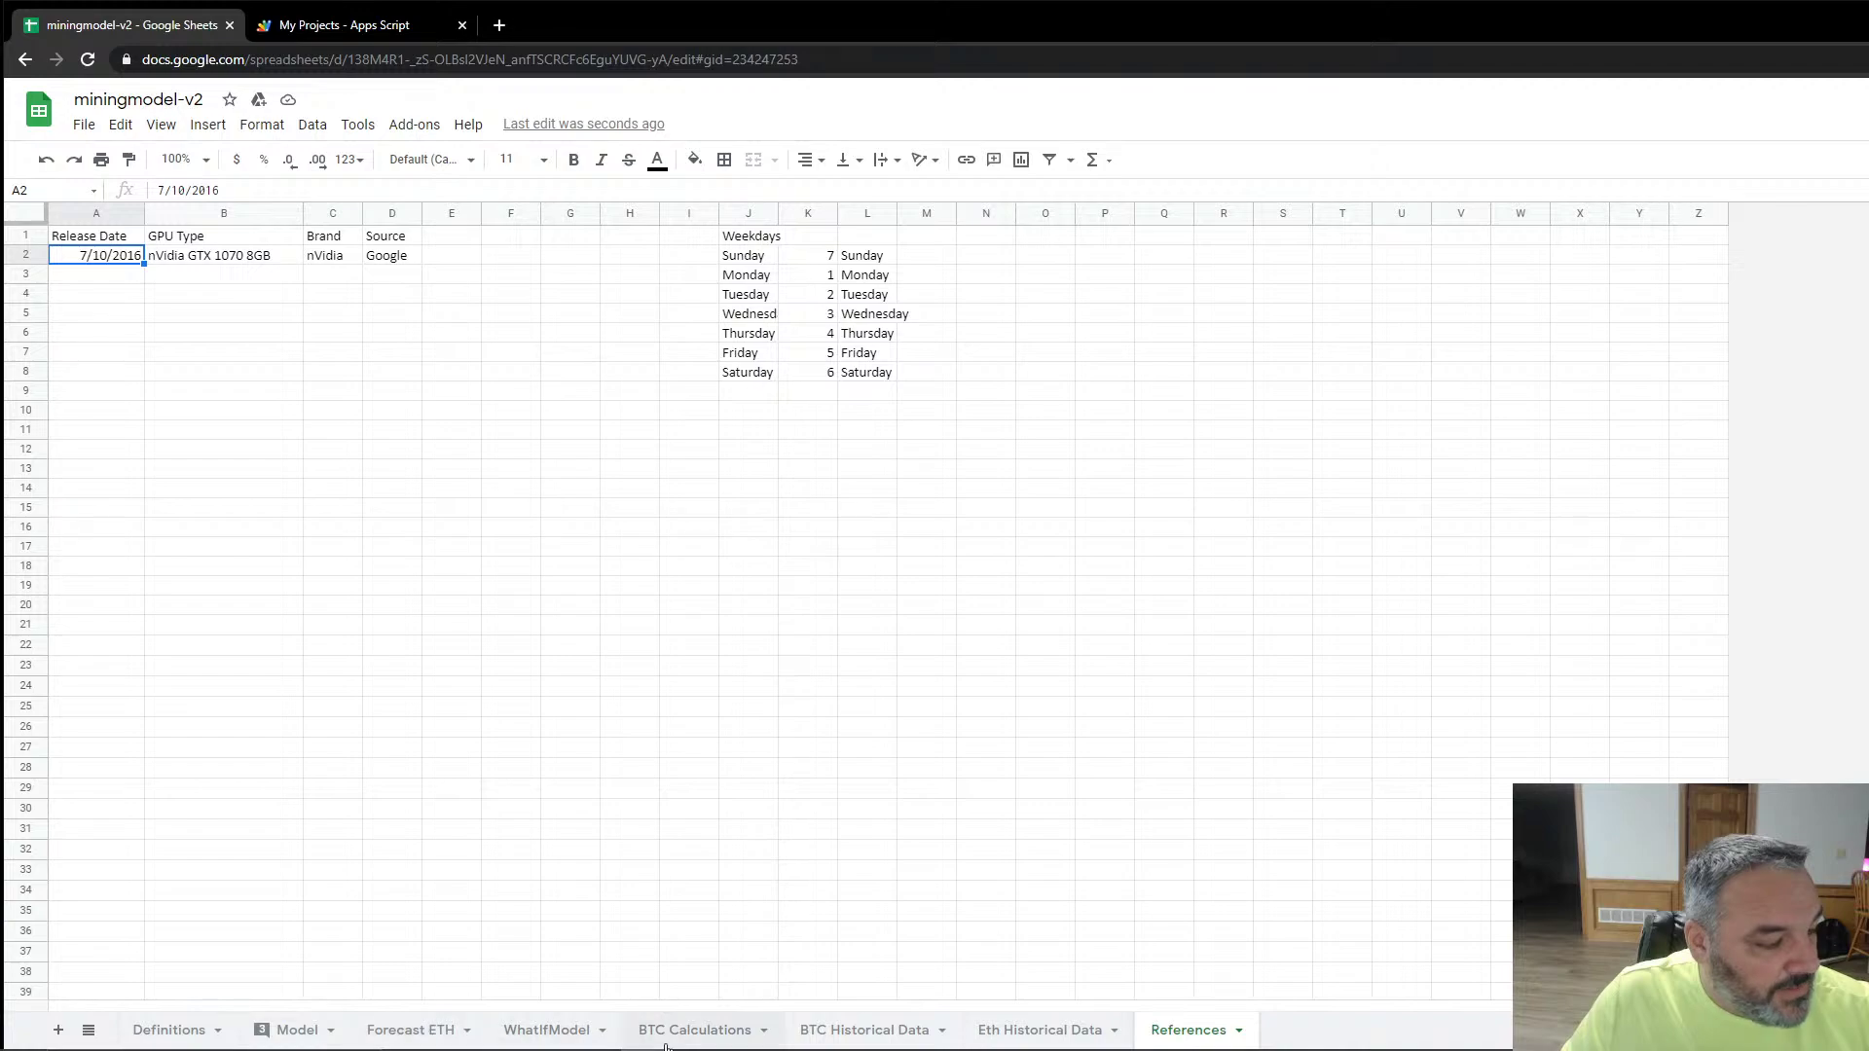
Step: Return to the WhatIfModel sheet and inspect the Ethereum Earned formula in the ETH from 2017 Peak row
{"action": "left_click", "coordinate": [573, 1037]}
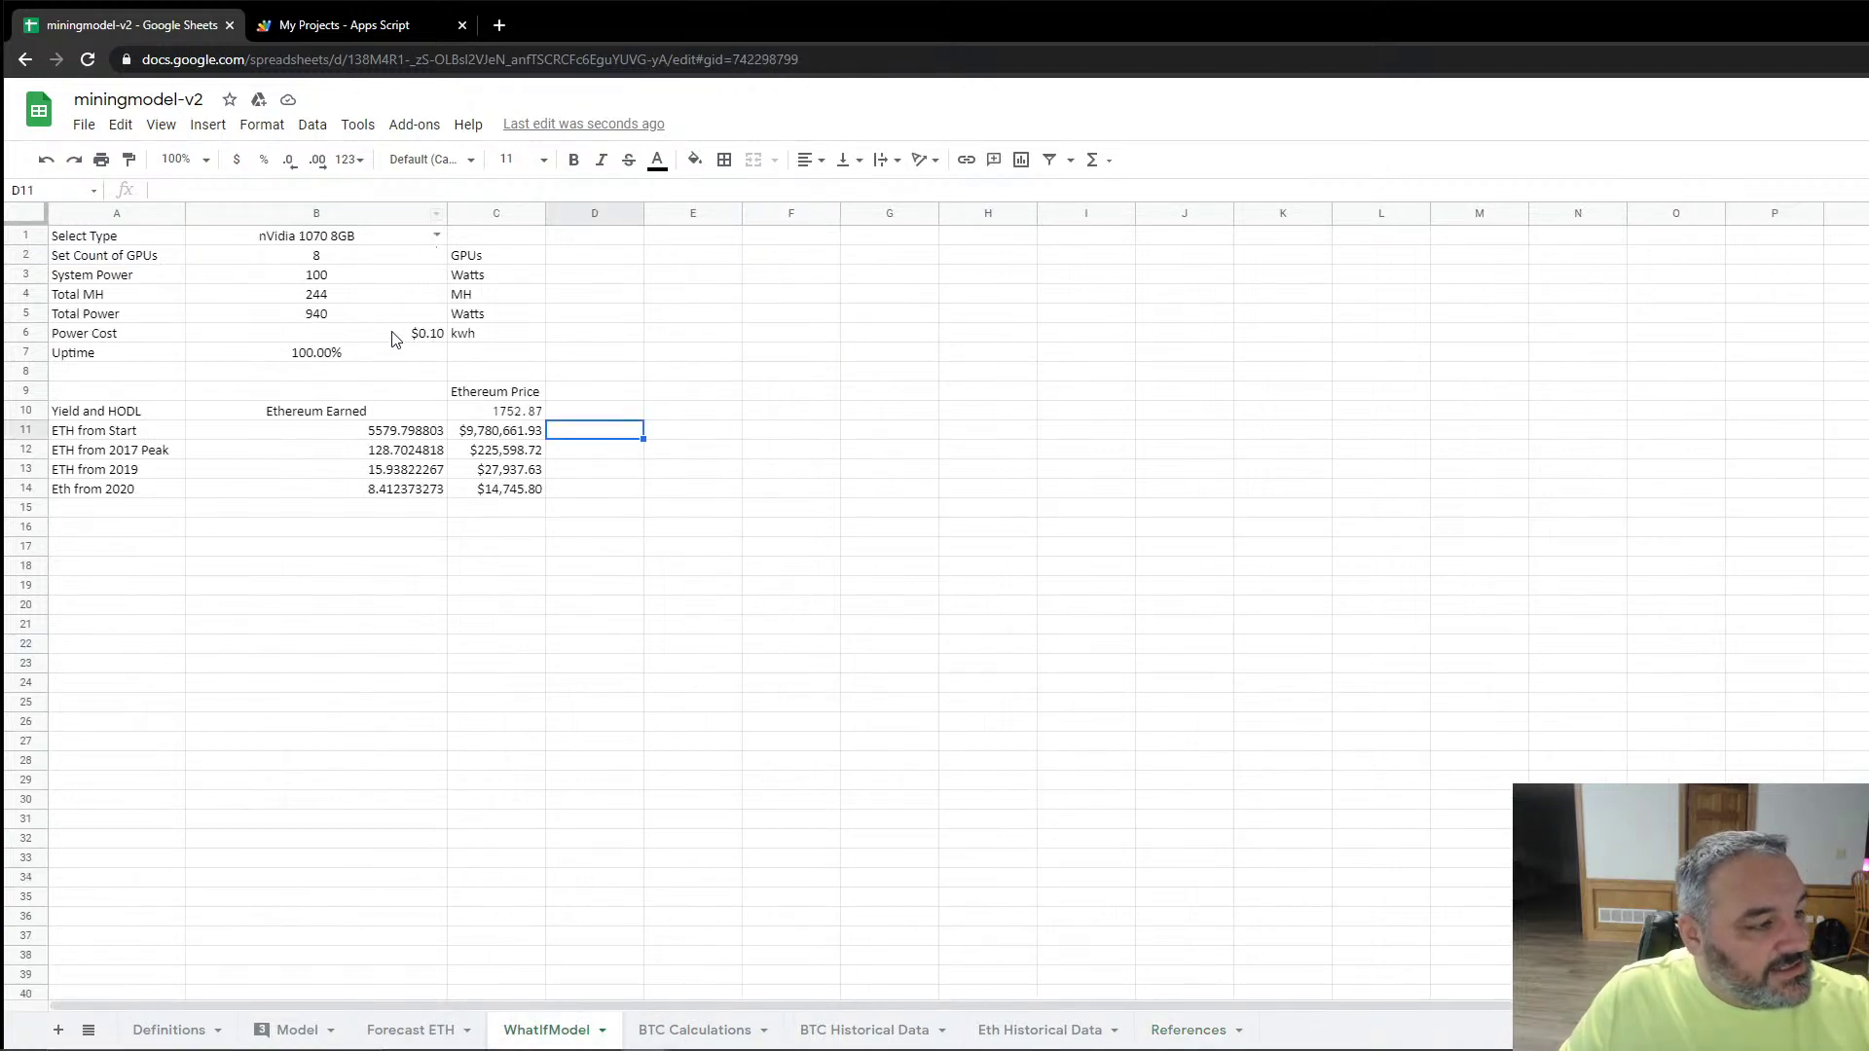
{"action": "left_click", "coordinate": [136, 453]}
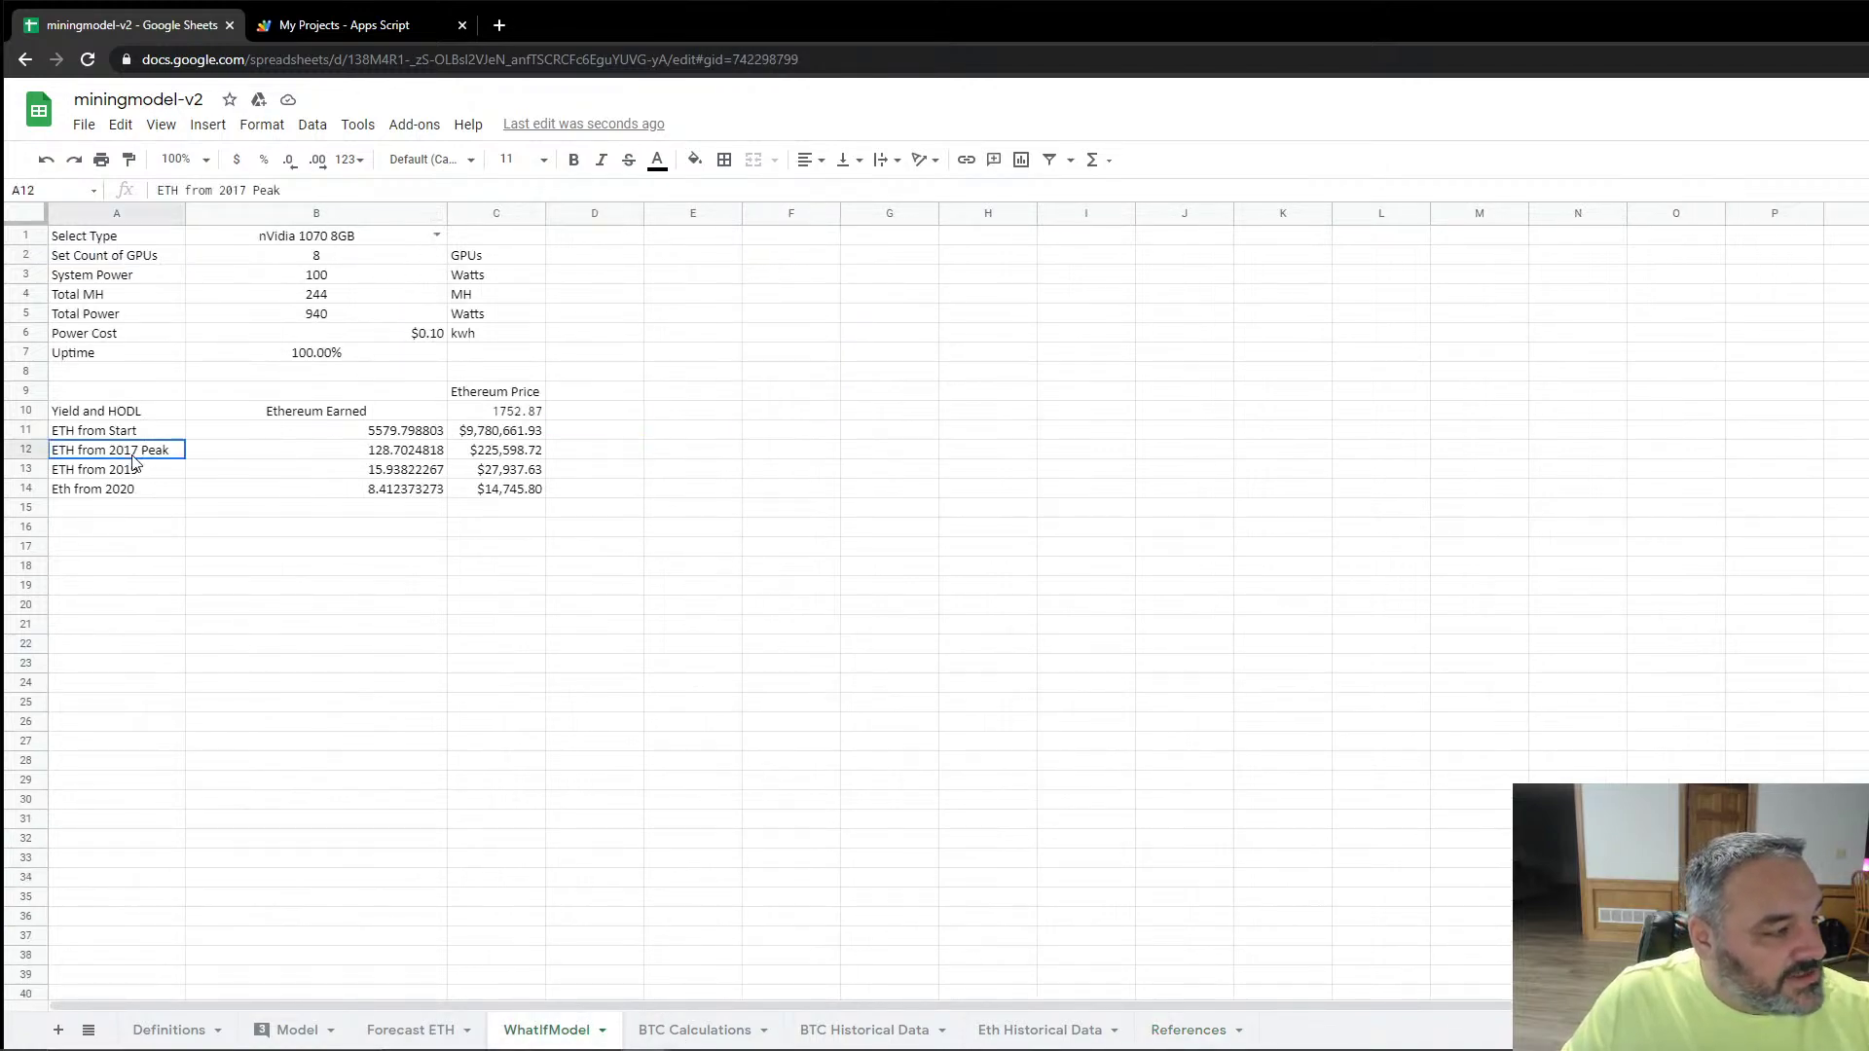
{"action": "left_click", "coordinate": [382, 454]}
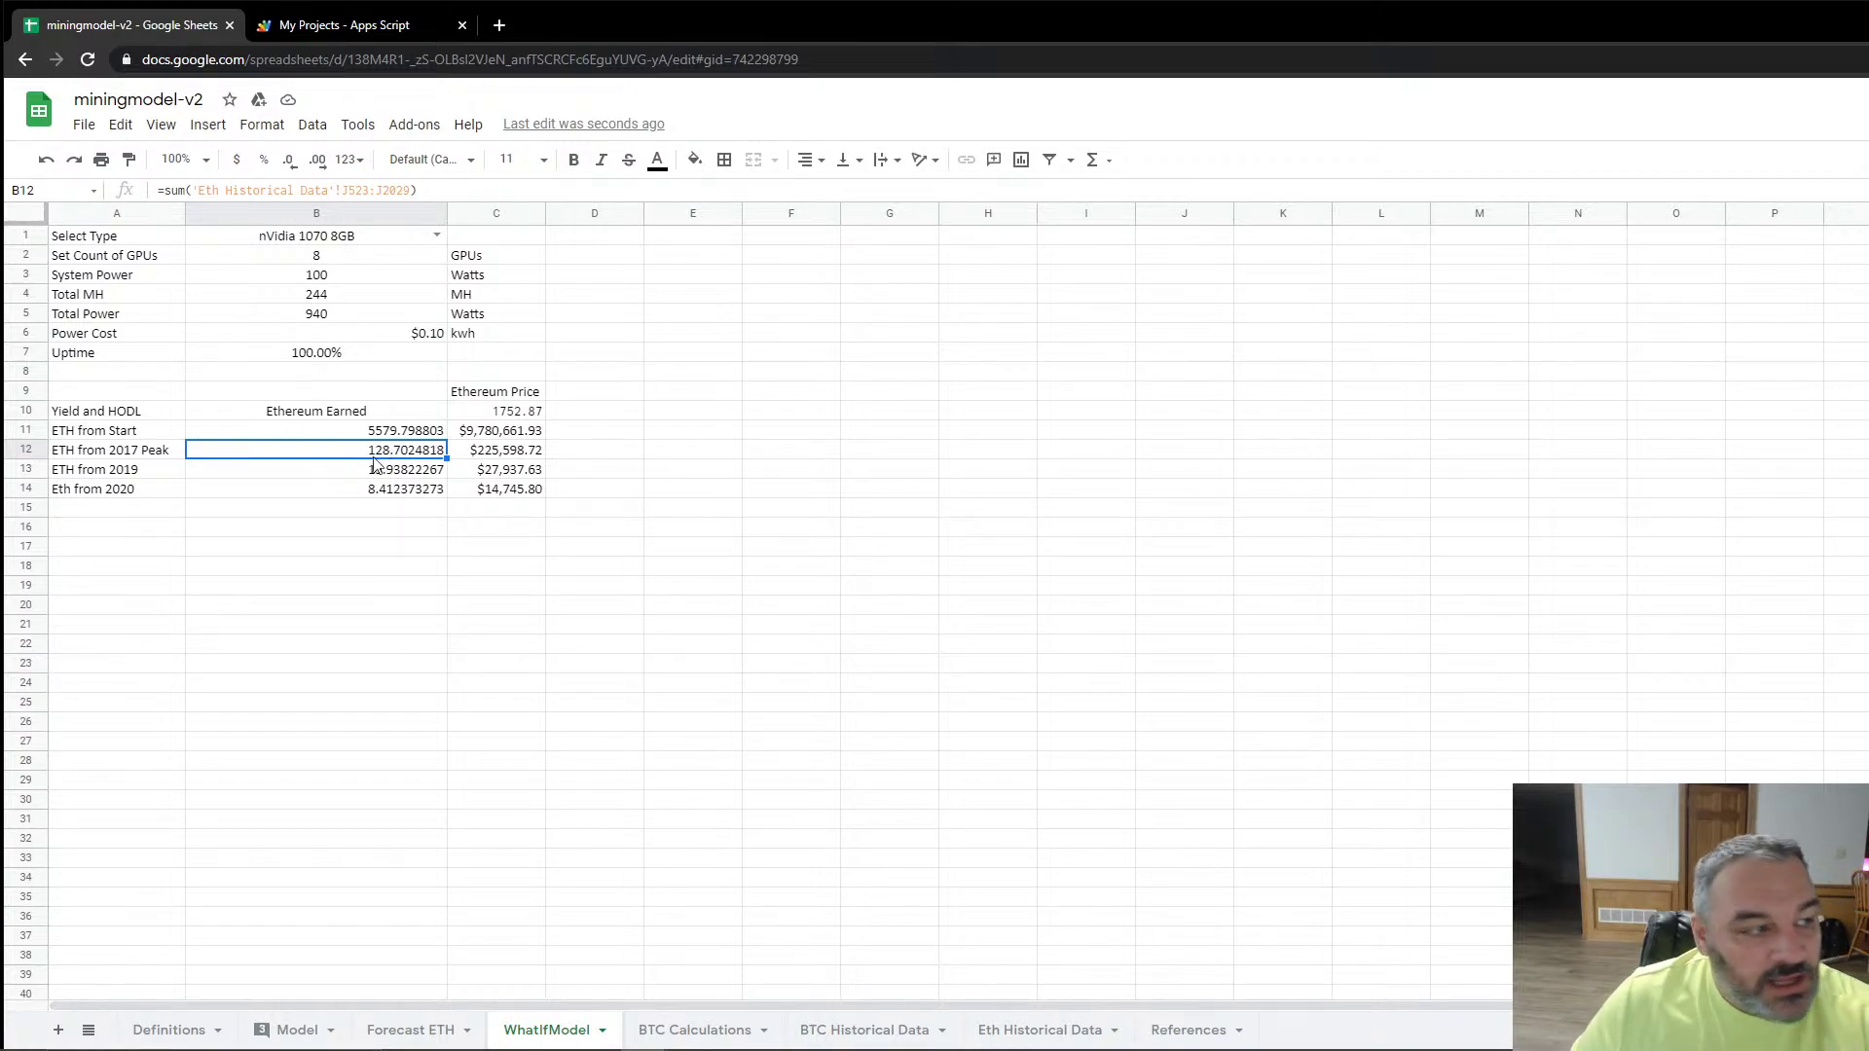
Step: Set the Uptime in cell B7 to 80% and keep that cell selected
{"action": "left_click", "coordinate": [336, 364]}
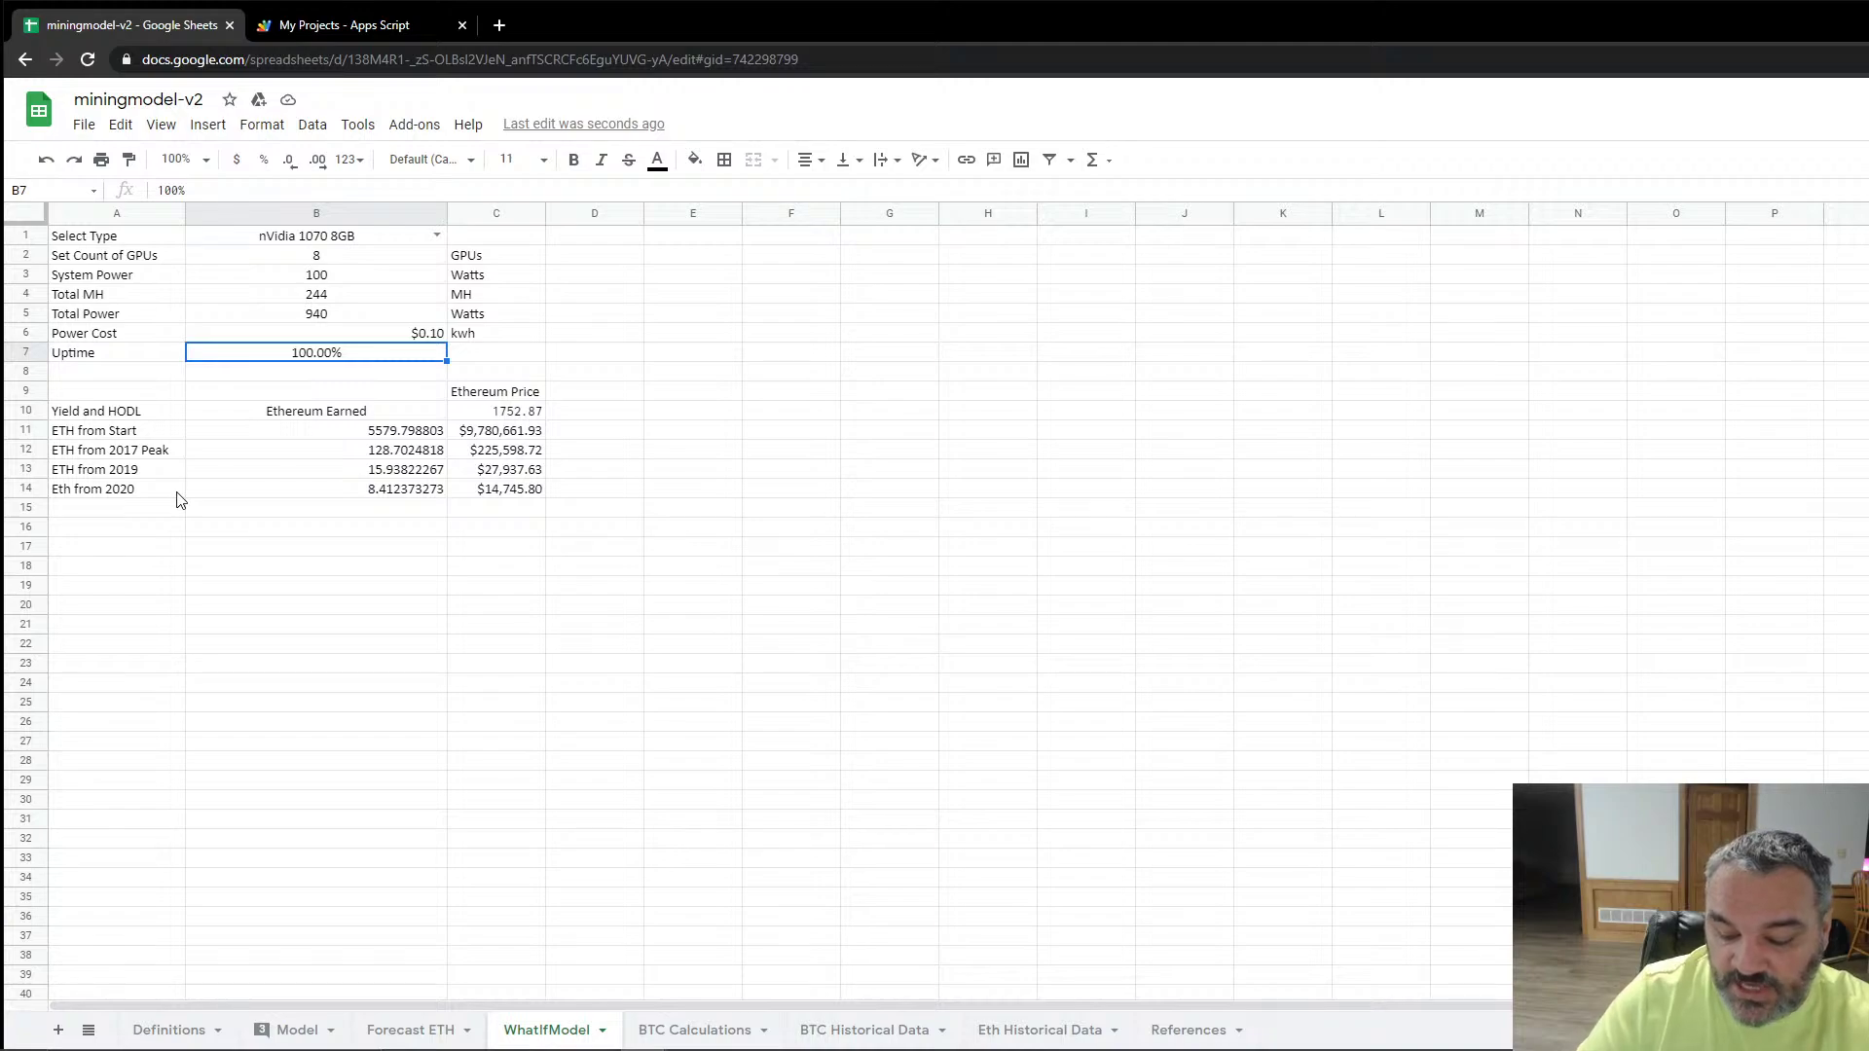
{"action": "type", "text": "80%"}
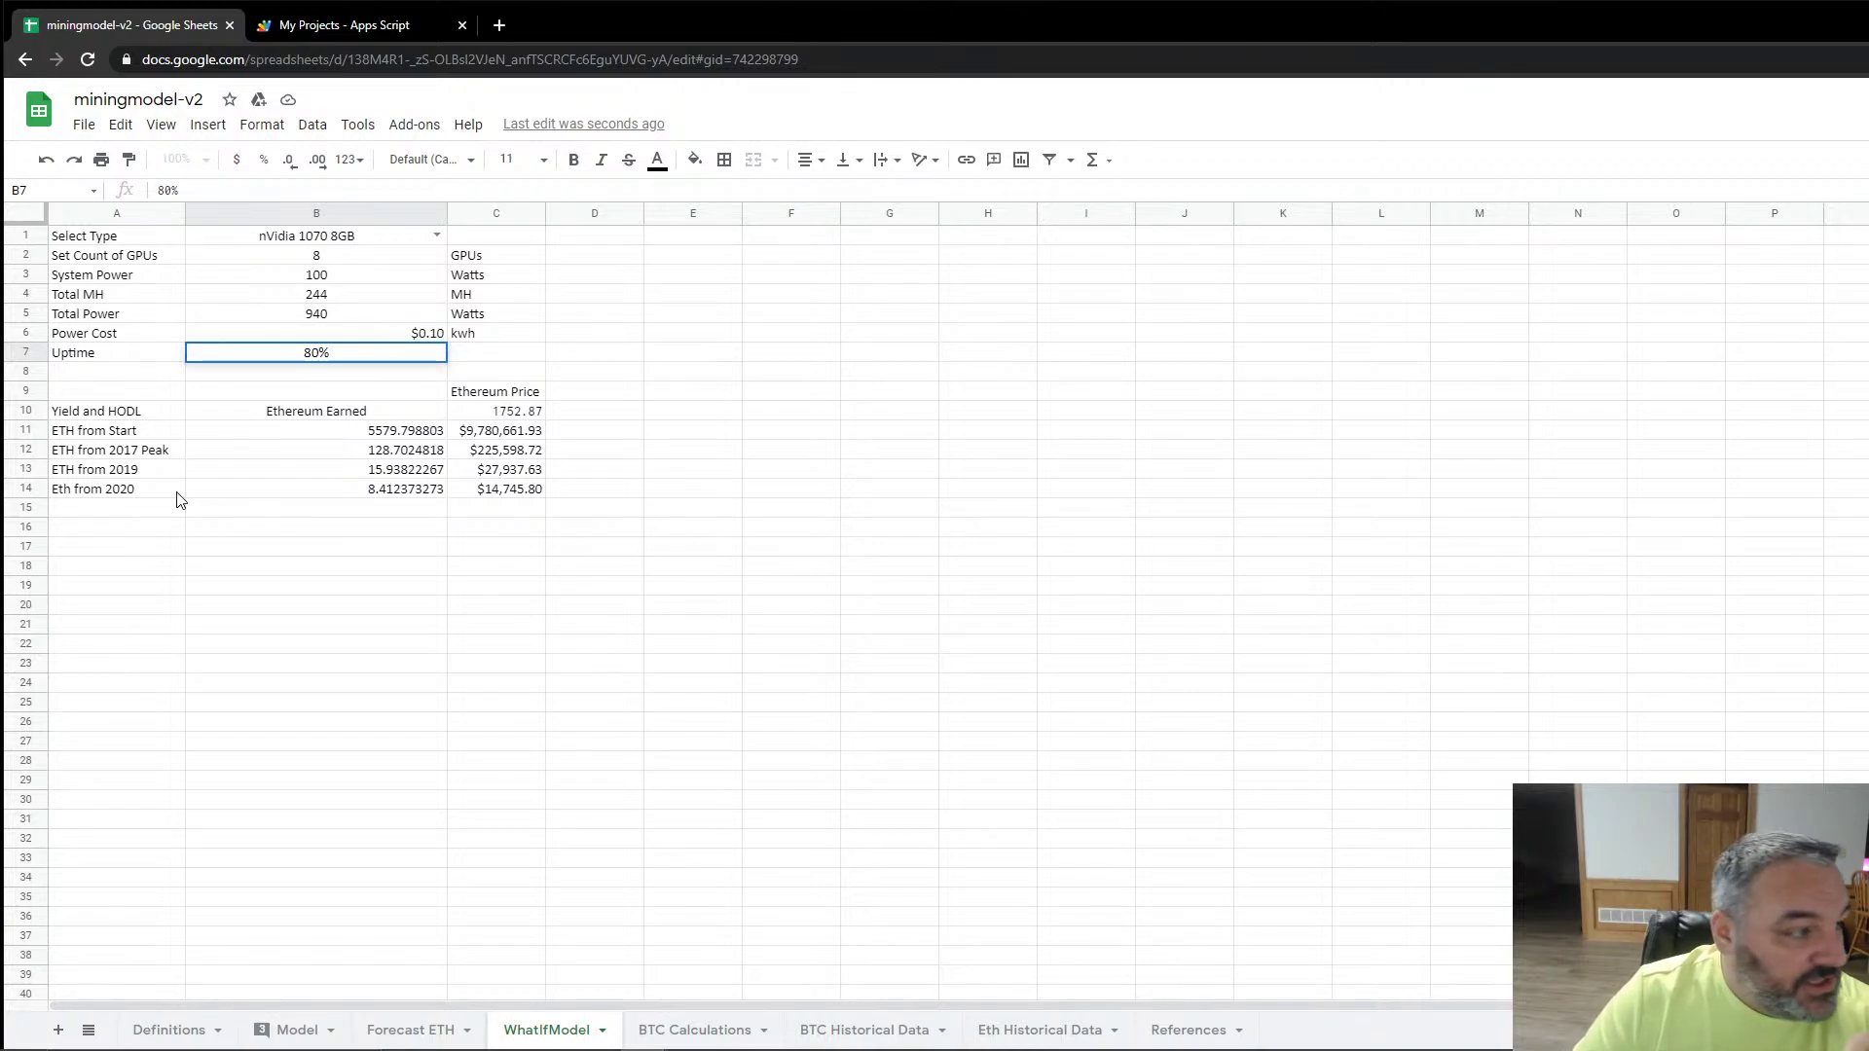
{"action": "key", "text": "Return"}
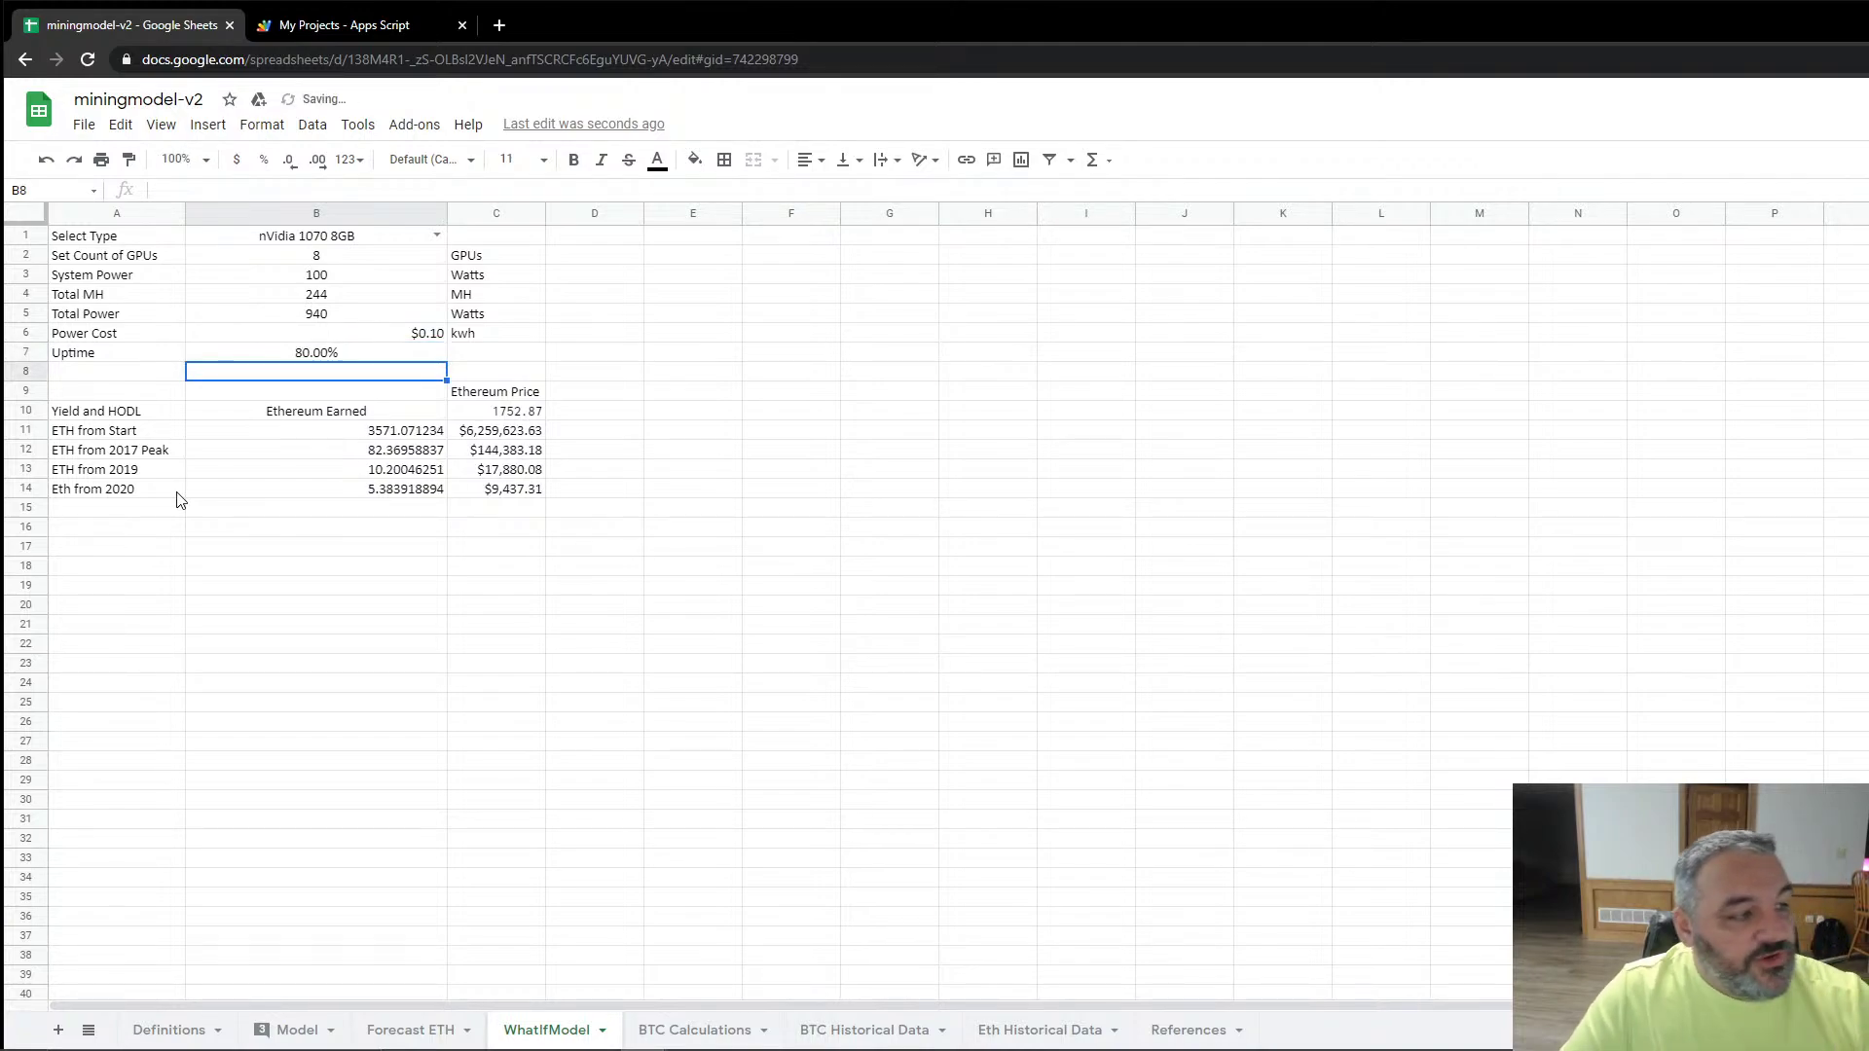
{"action": "key", "text": "Up"}
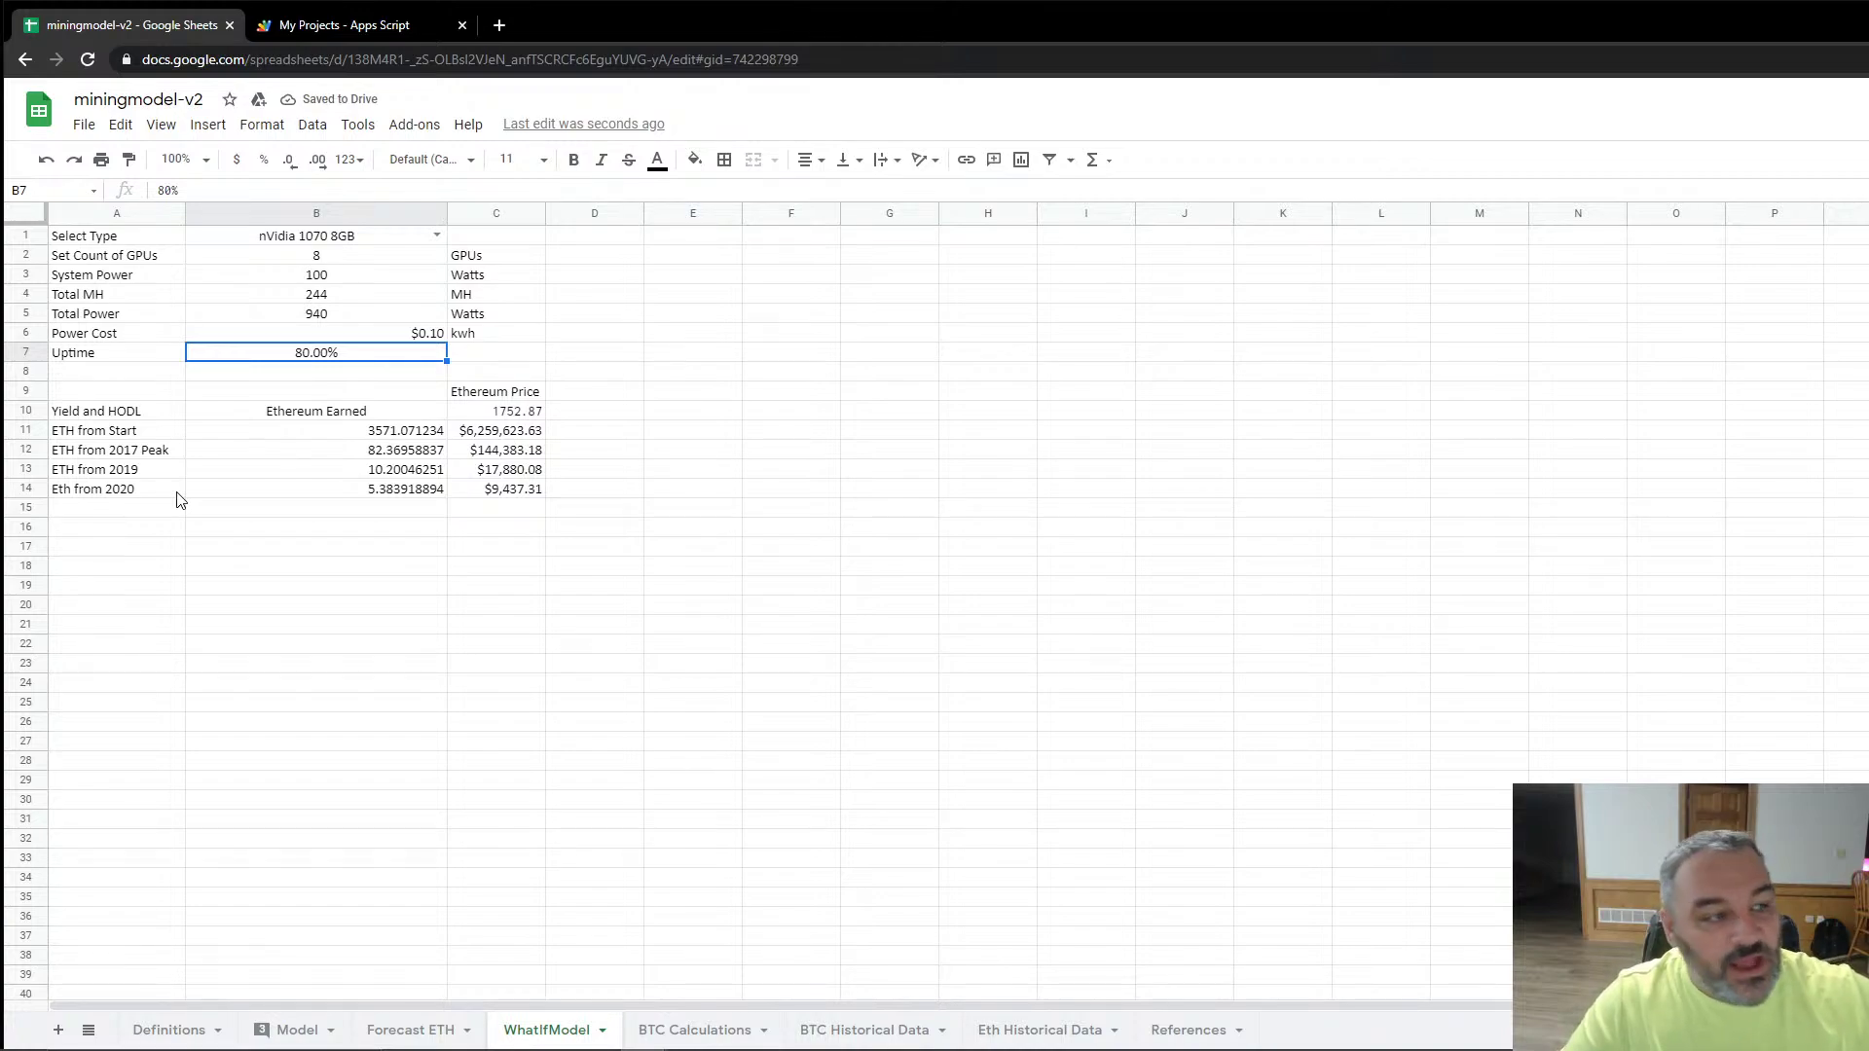
Step: Inspect the Ethereum Earned formula in the ETH from 2019 row
{"action": "key", "text": "Down"}
{"action": "key", "text": "Down"}
{"action": "key", "text": "Down"}
{"action": "key", "text": "Down"}
{"action": "key", "text": "Down"}
{"action": "key", "text": "Down"}
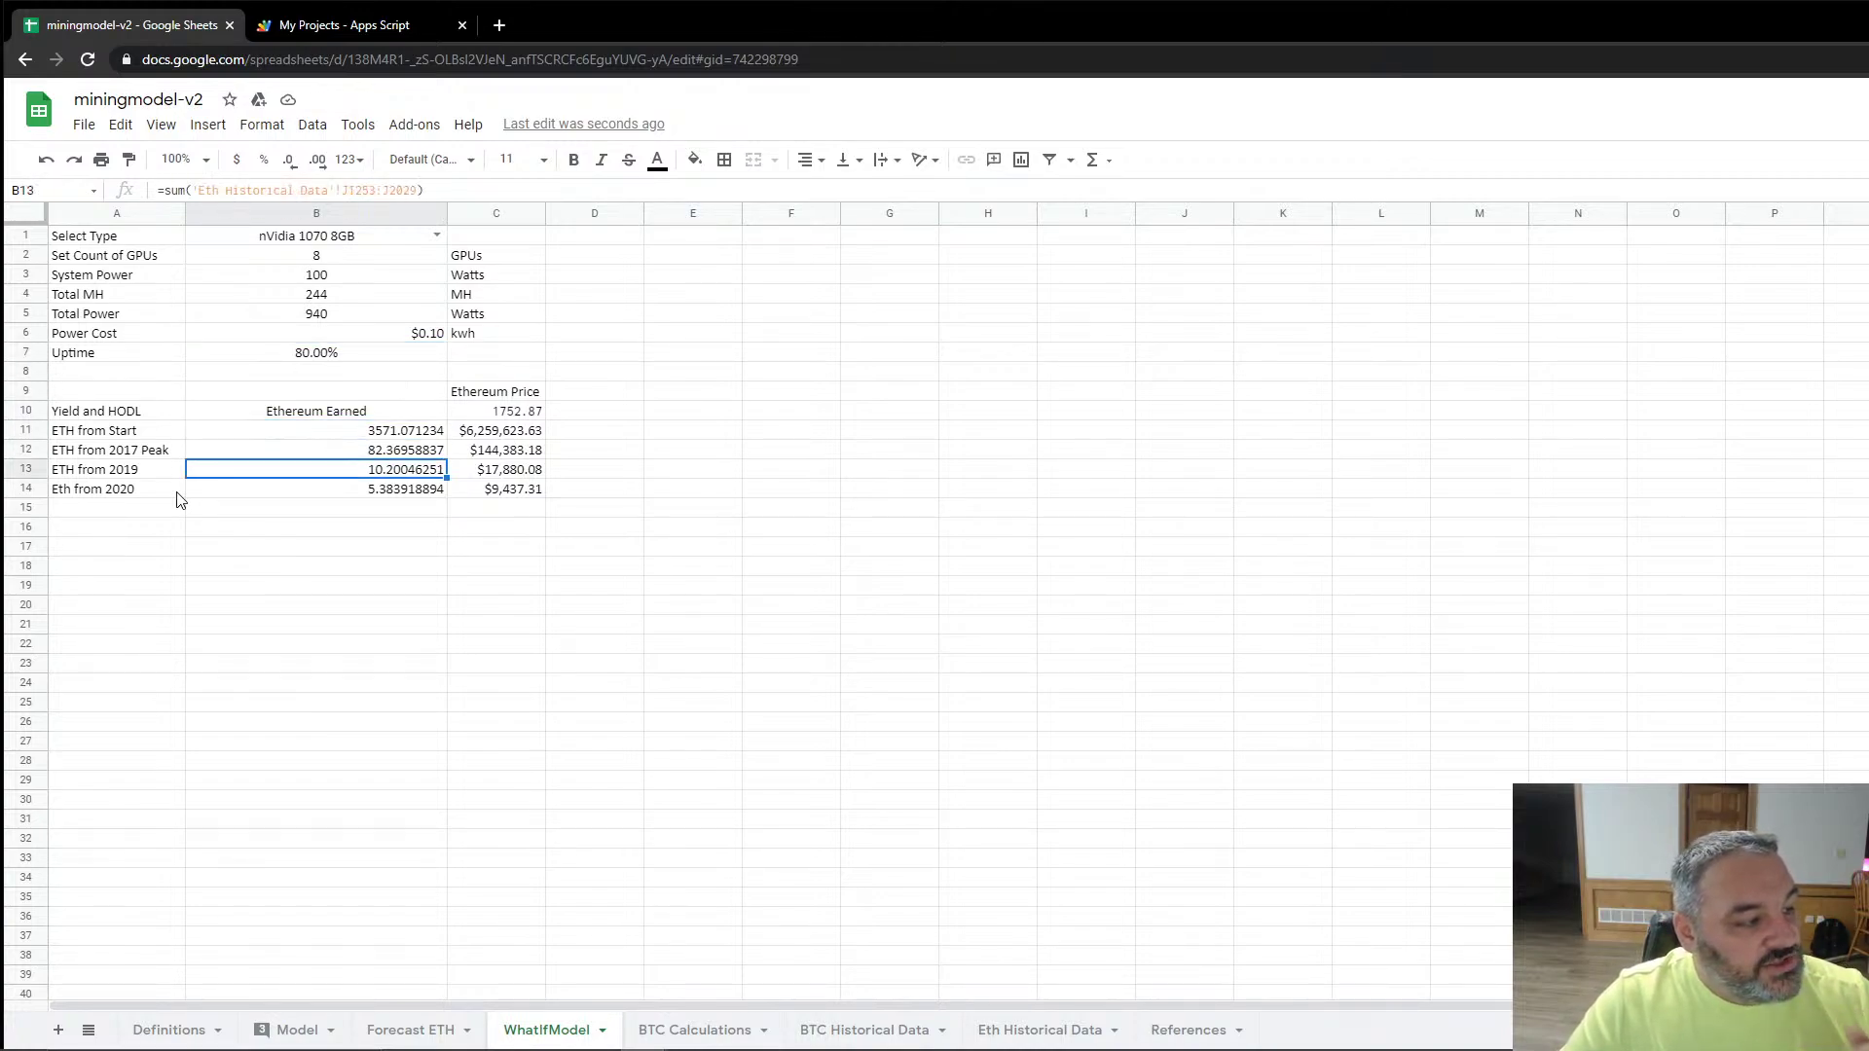
Step: Shade the entire ETH from Start row, row 11, with a gray fill
{"action": "key", "text": "Up"}
{"action": "key", "text": "Up"}
{"action": "key", "text": "Left"}
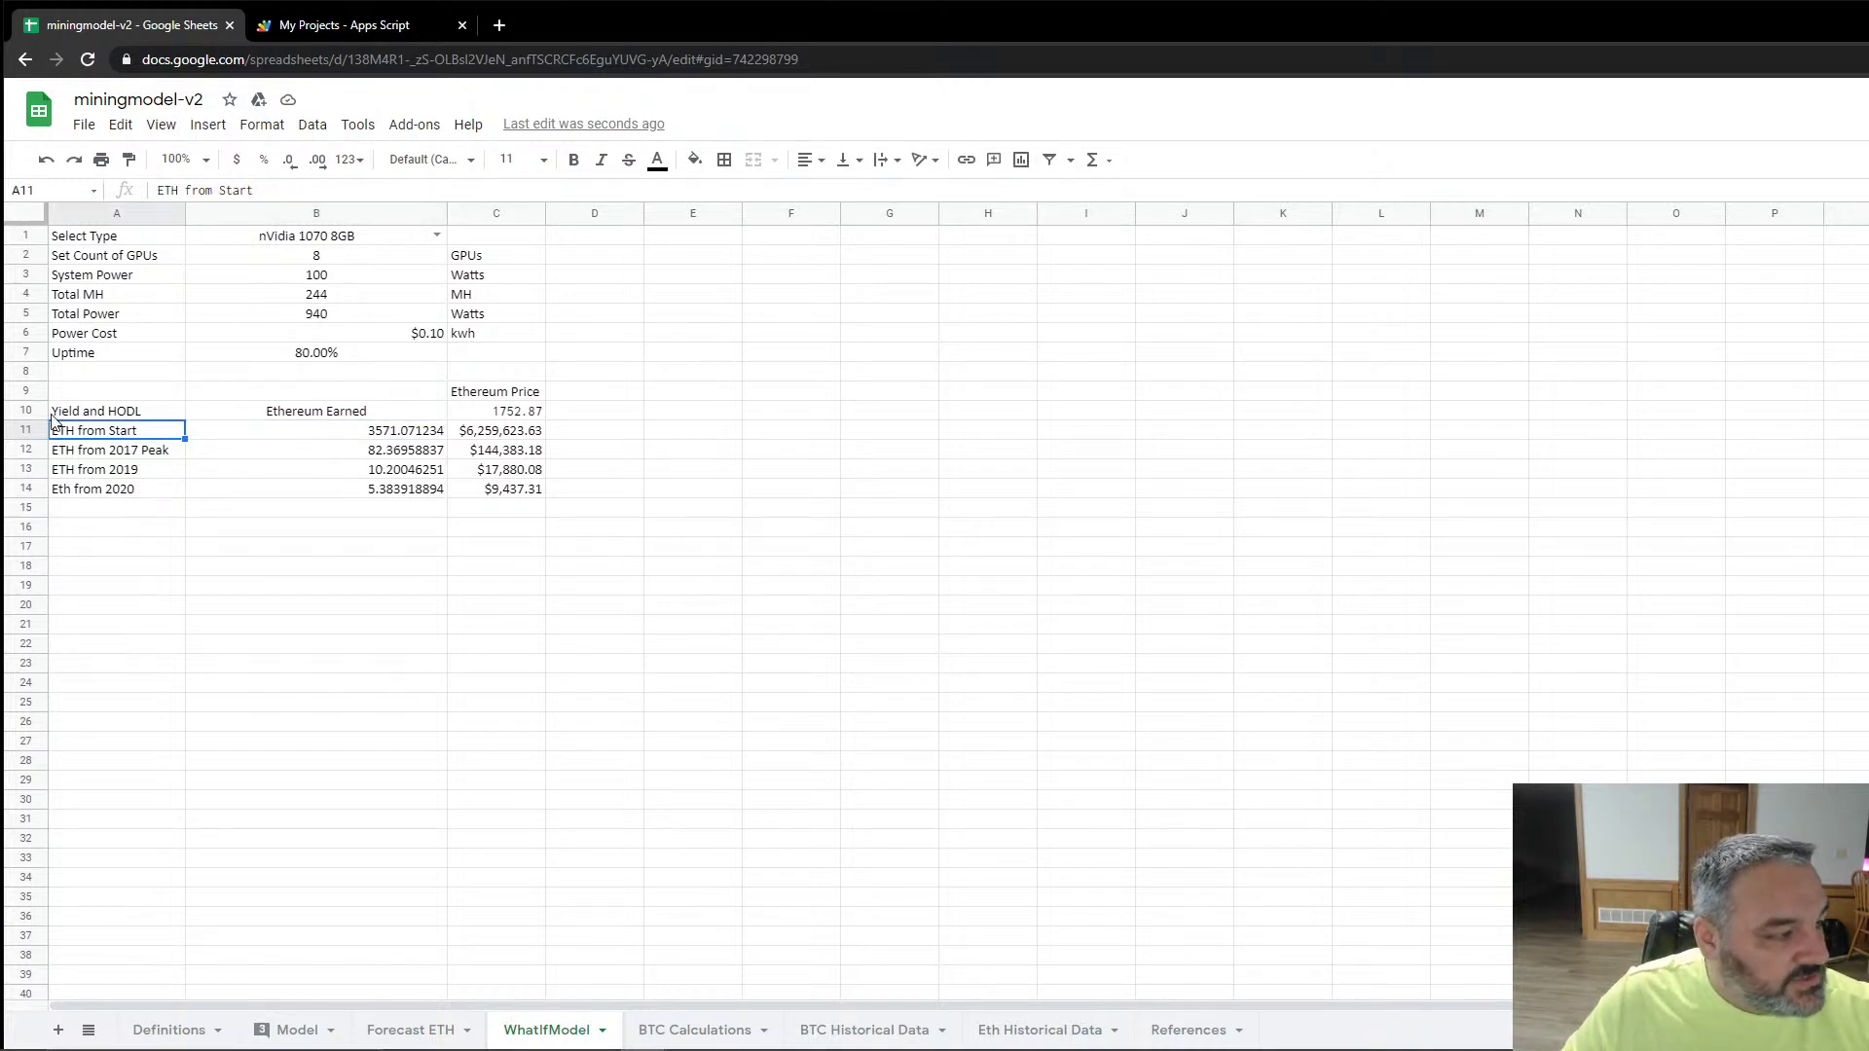
{"action": "left_click", "coordinate": [26, 430]}
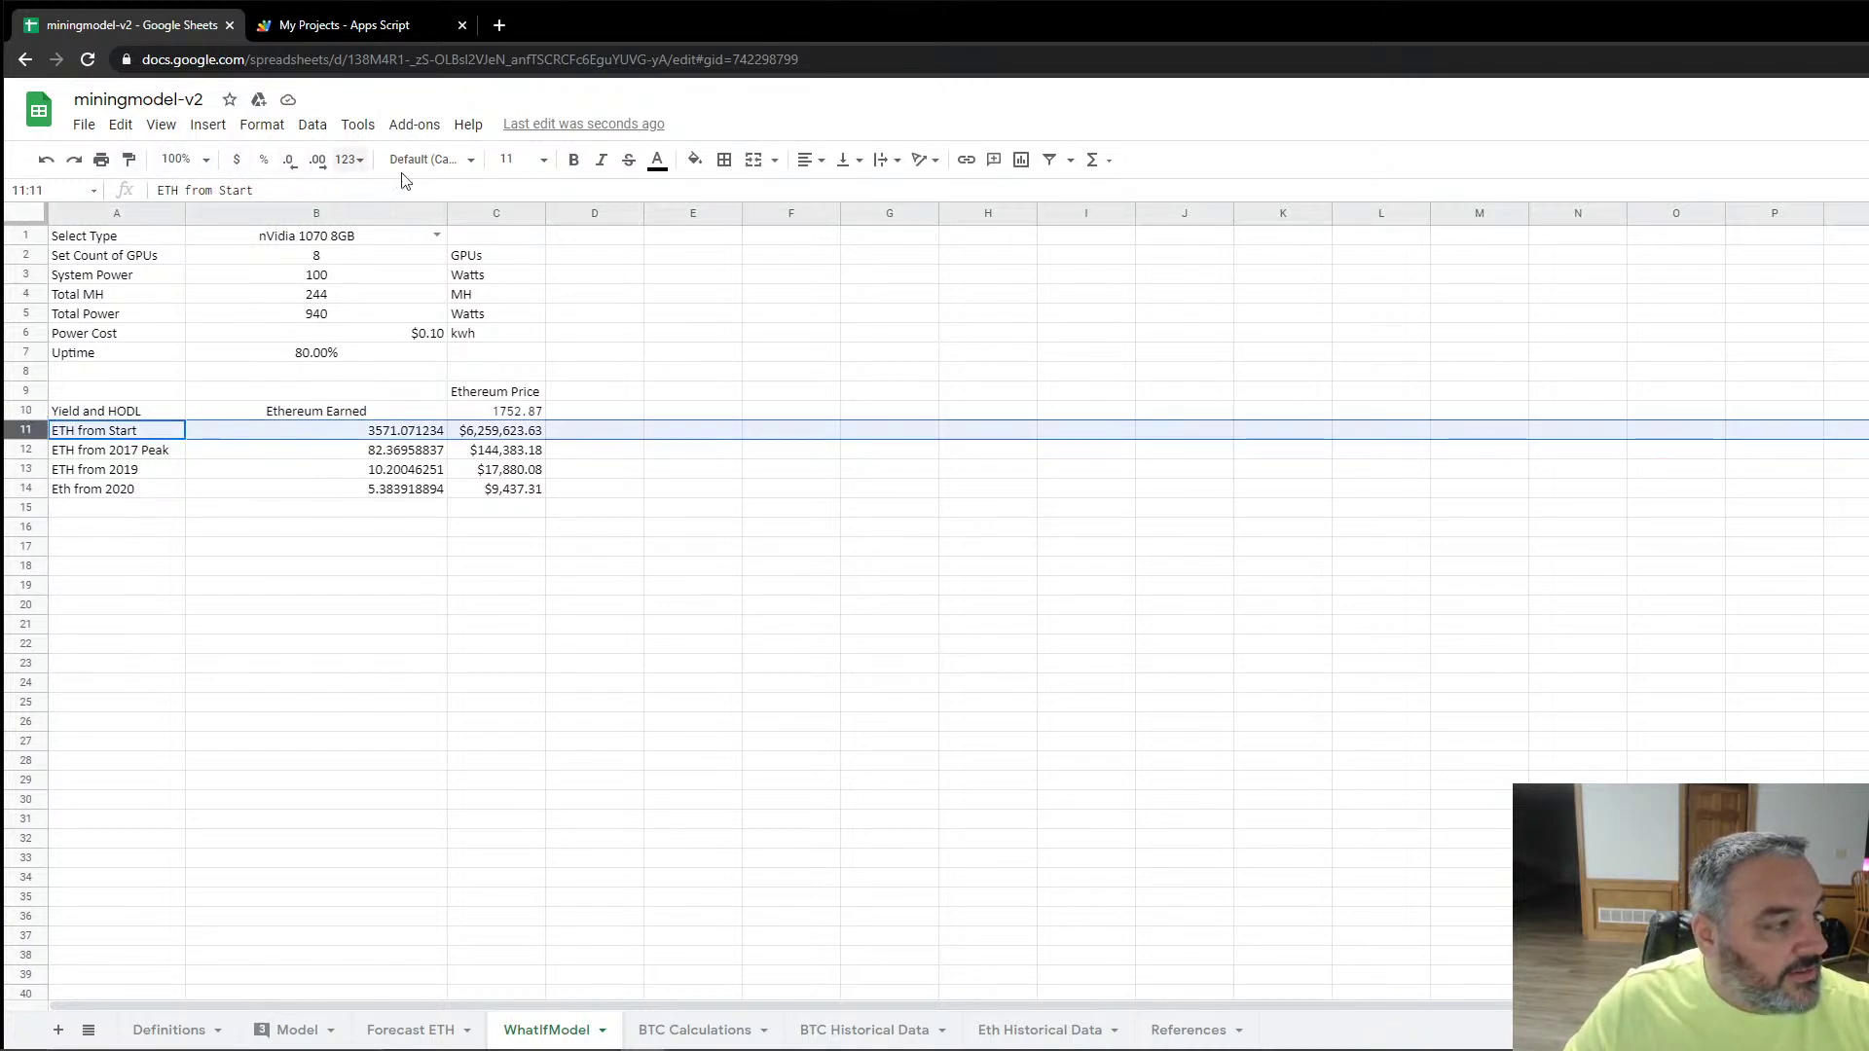
{"action": "left_click", "coordinate": [716, 169]}
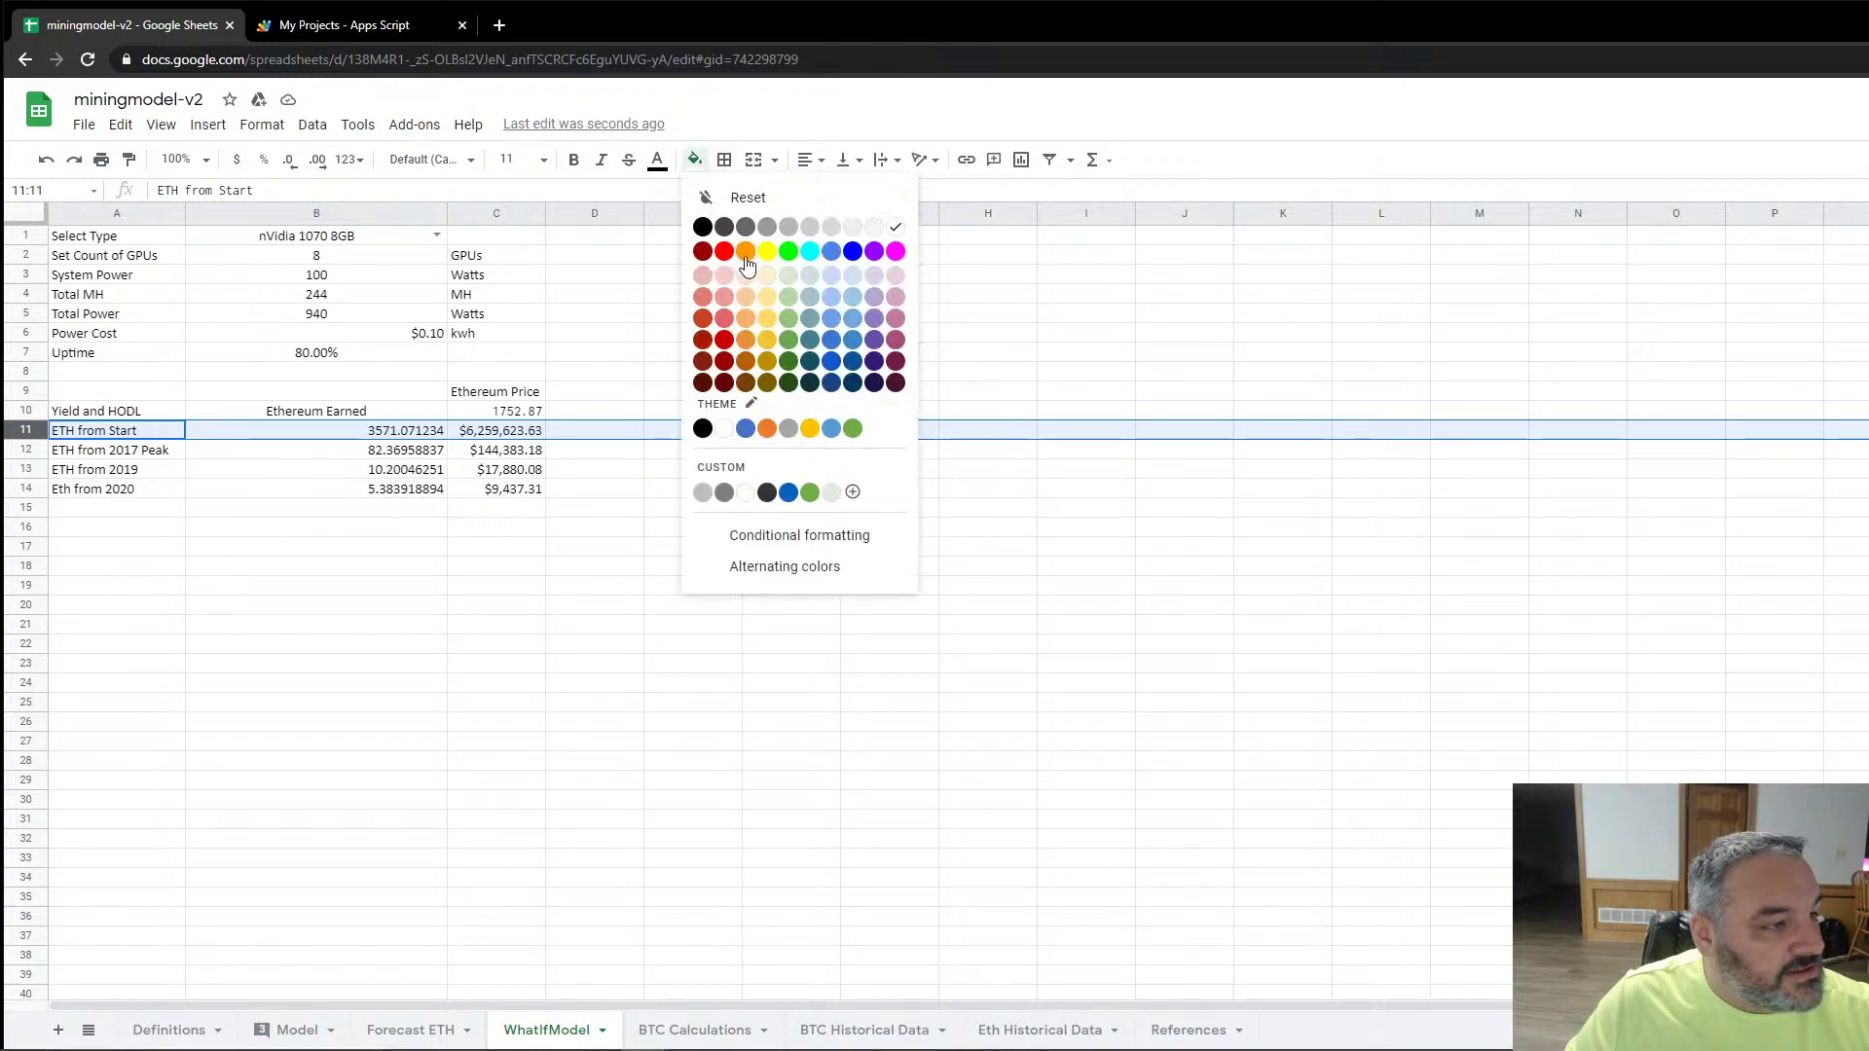
{"action": "left_click", "coordinate": [762, 232]}
{"action": "left_click", "coordinate": [750, 453]}
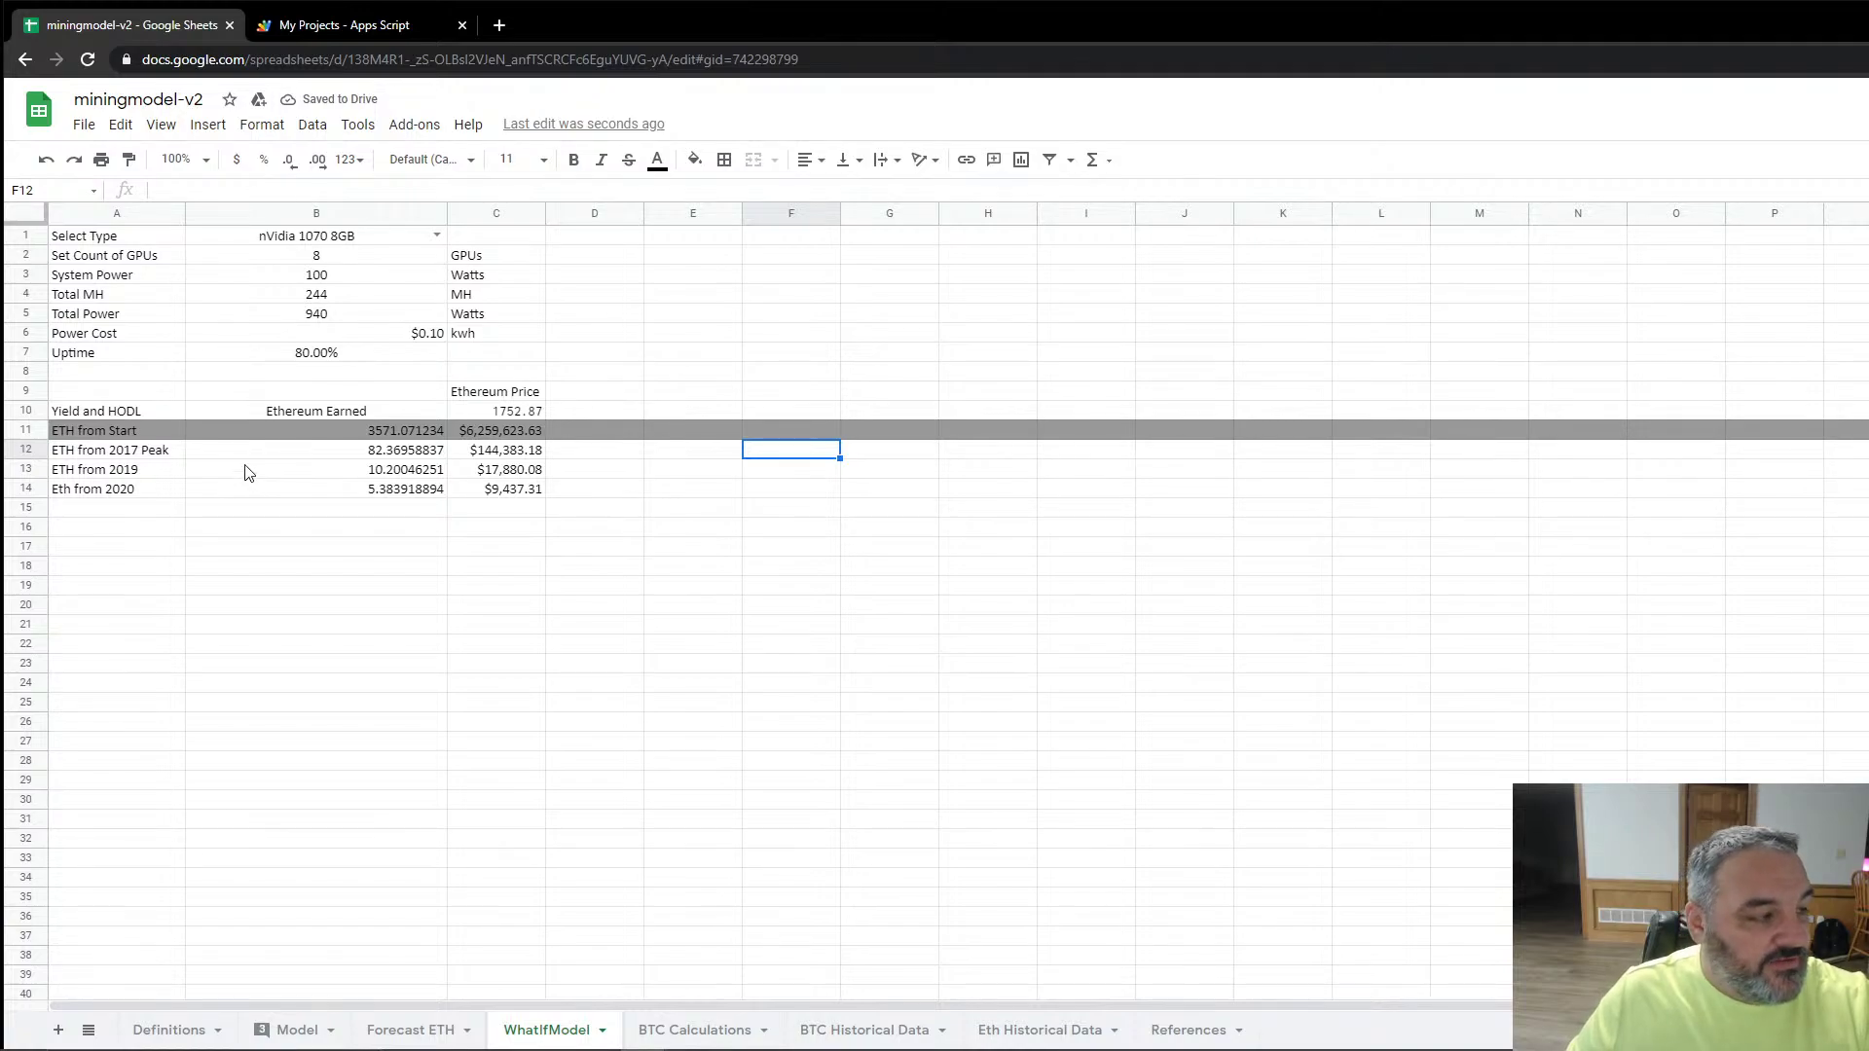
Step: Inspect the Ethereum Earned formulas for the 2017 Peak, 2019 and 2020 rows in turn
{"action": "left_click", "coordinate": [327, 452]}
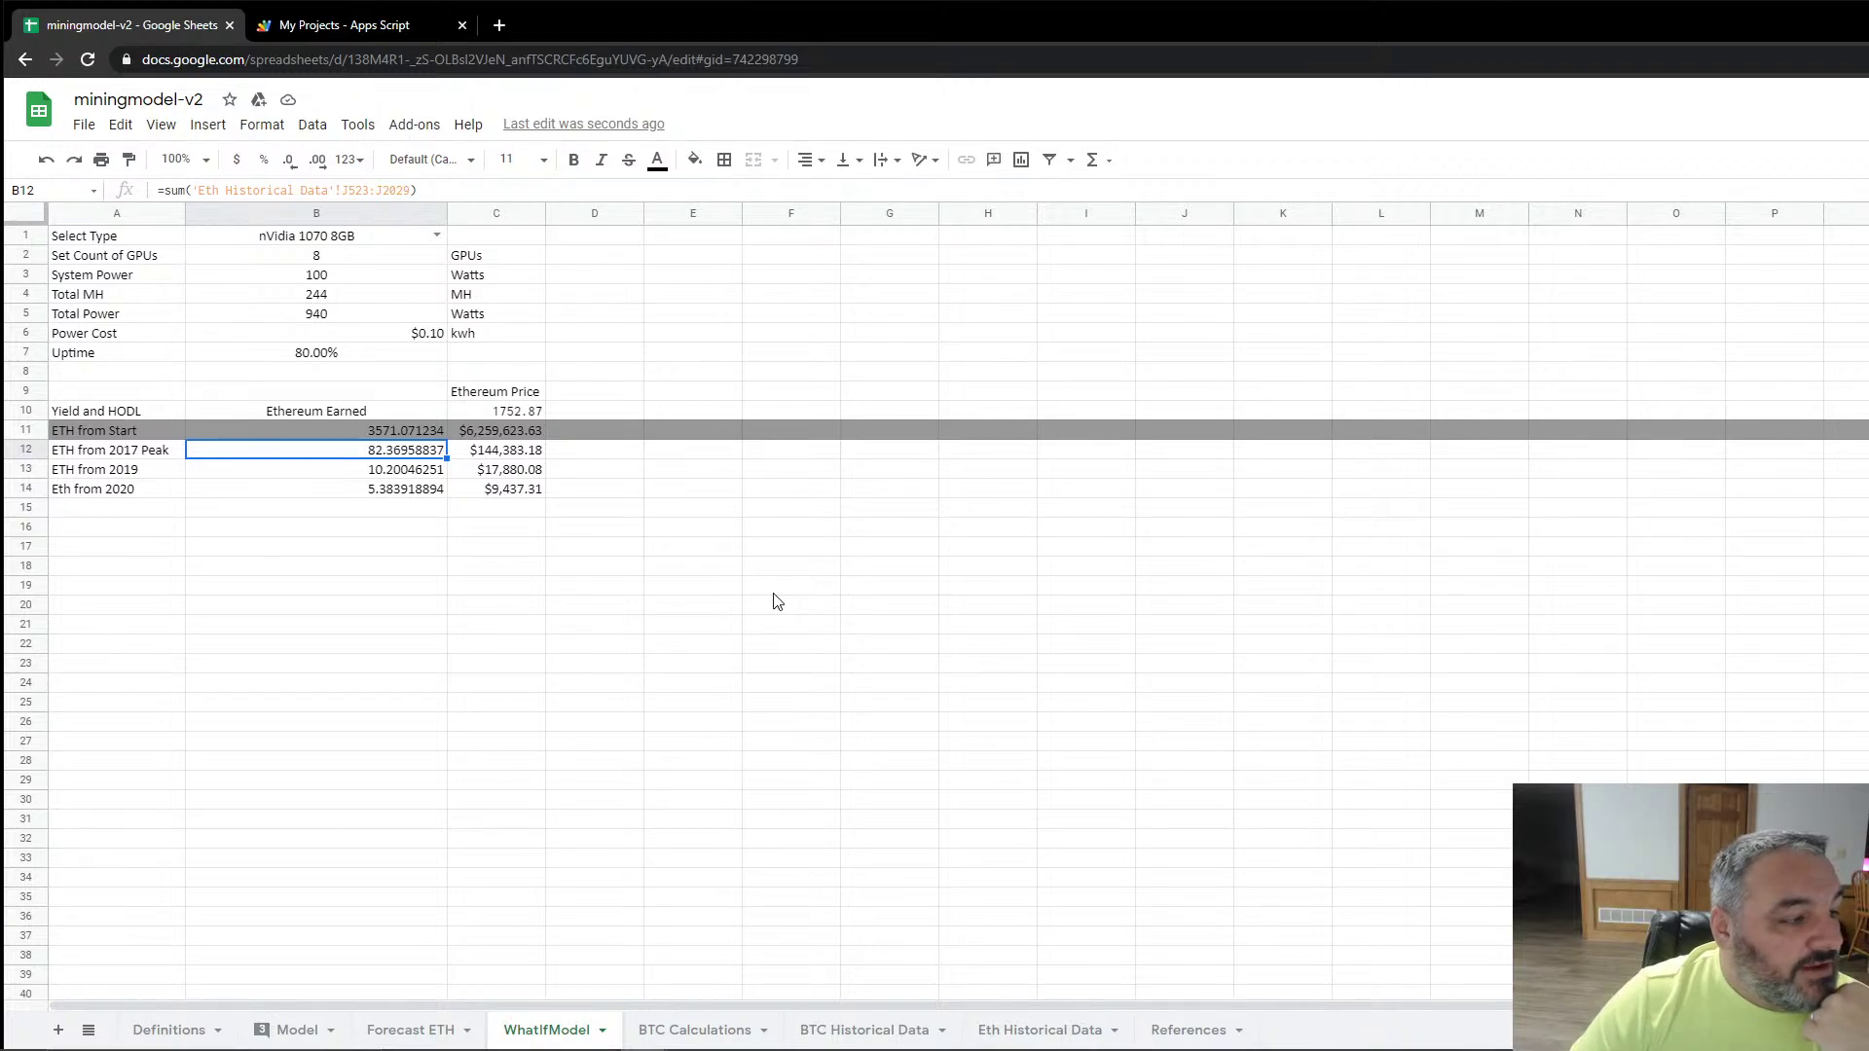
{"action": "key", "text": "Down"}
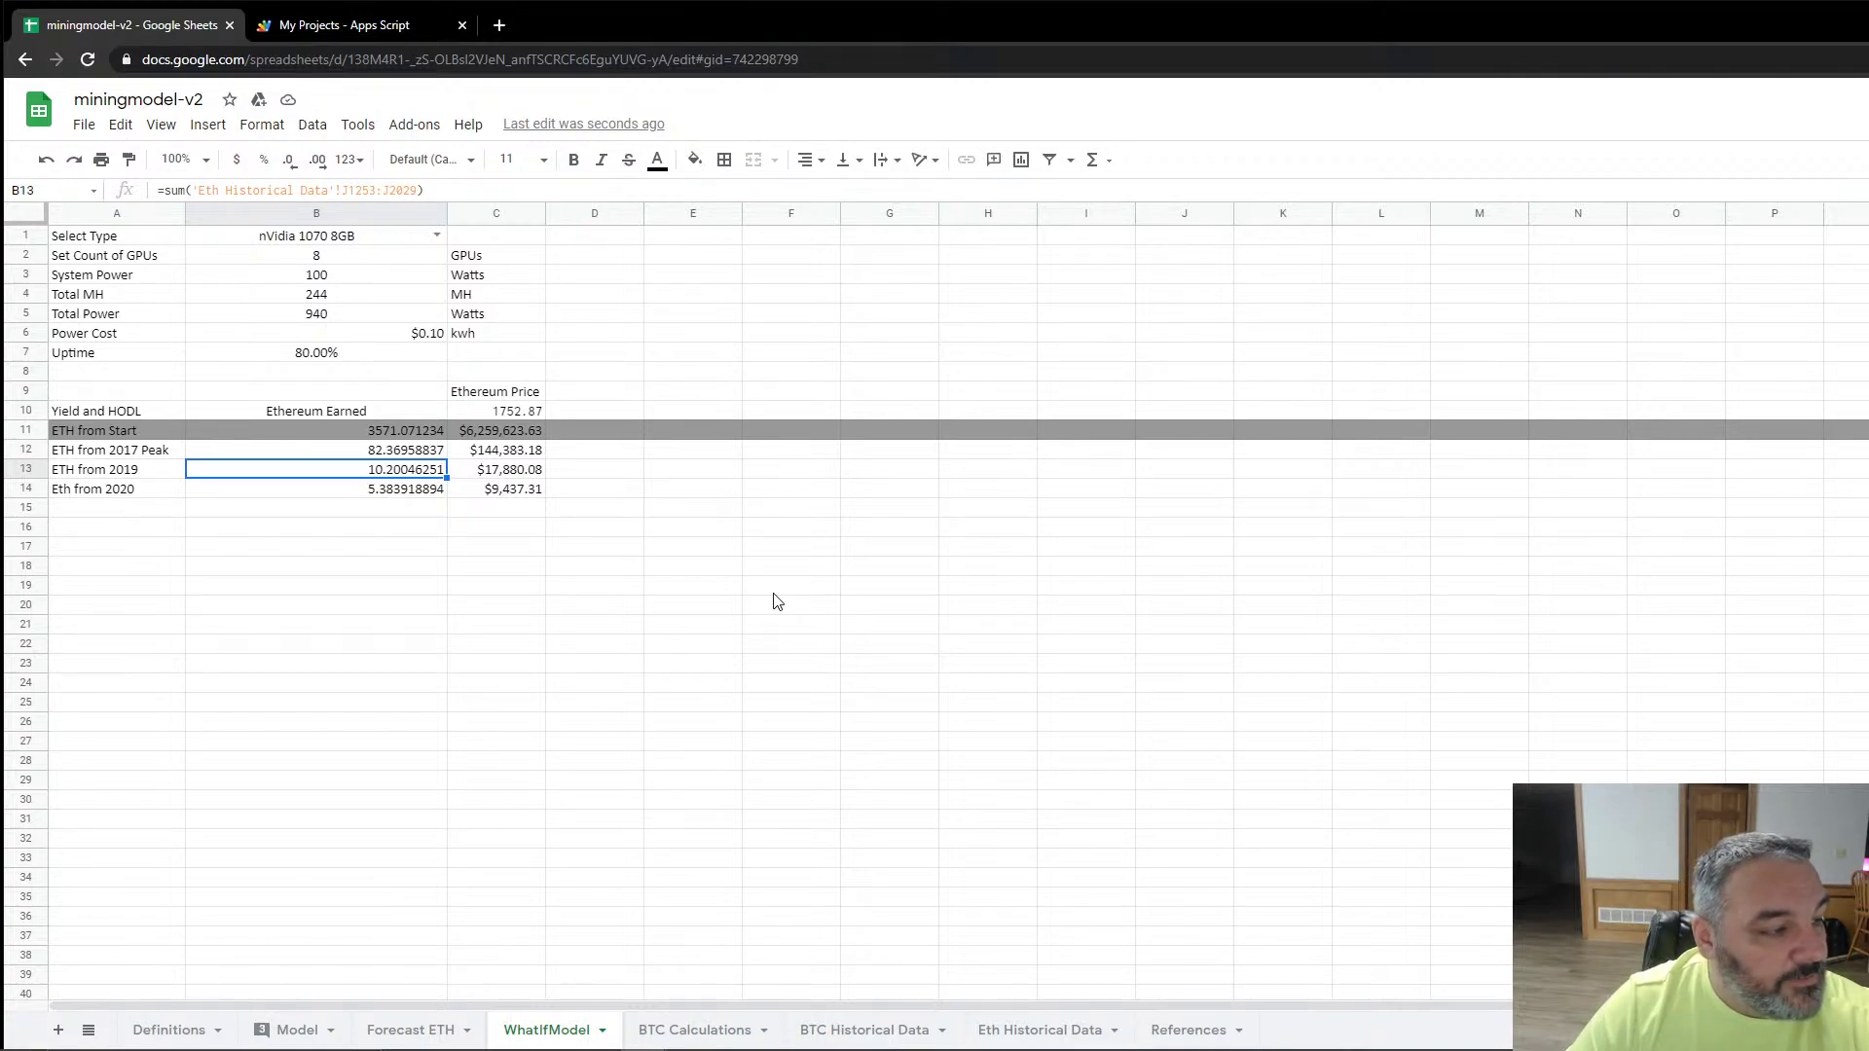
{"action": "key", "text": "Down"}
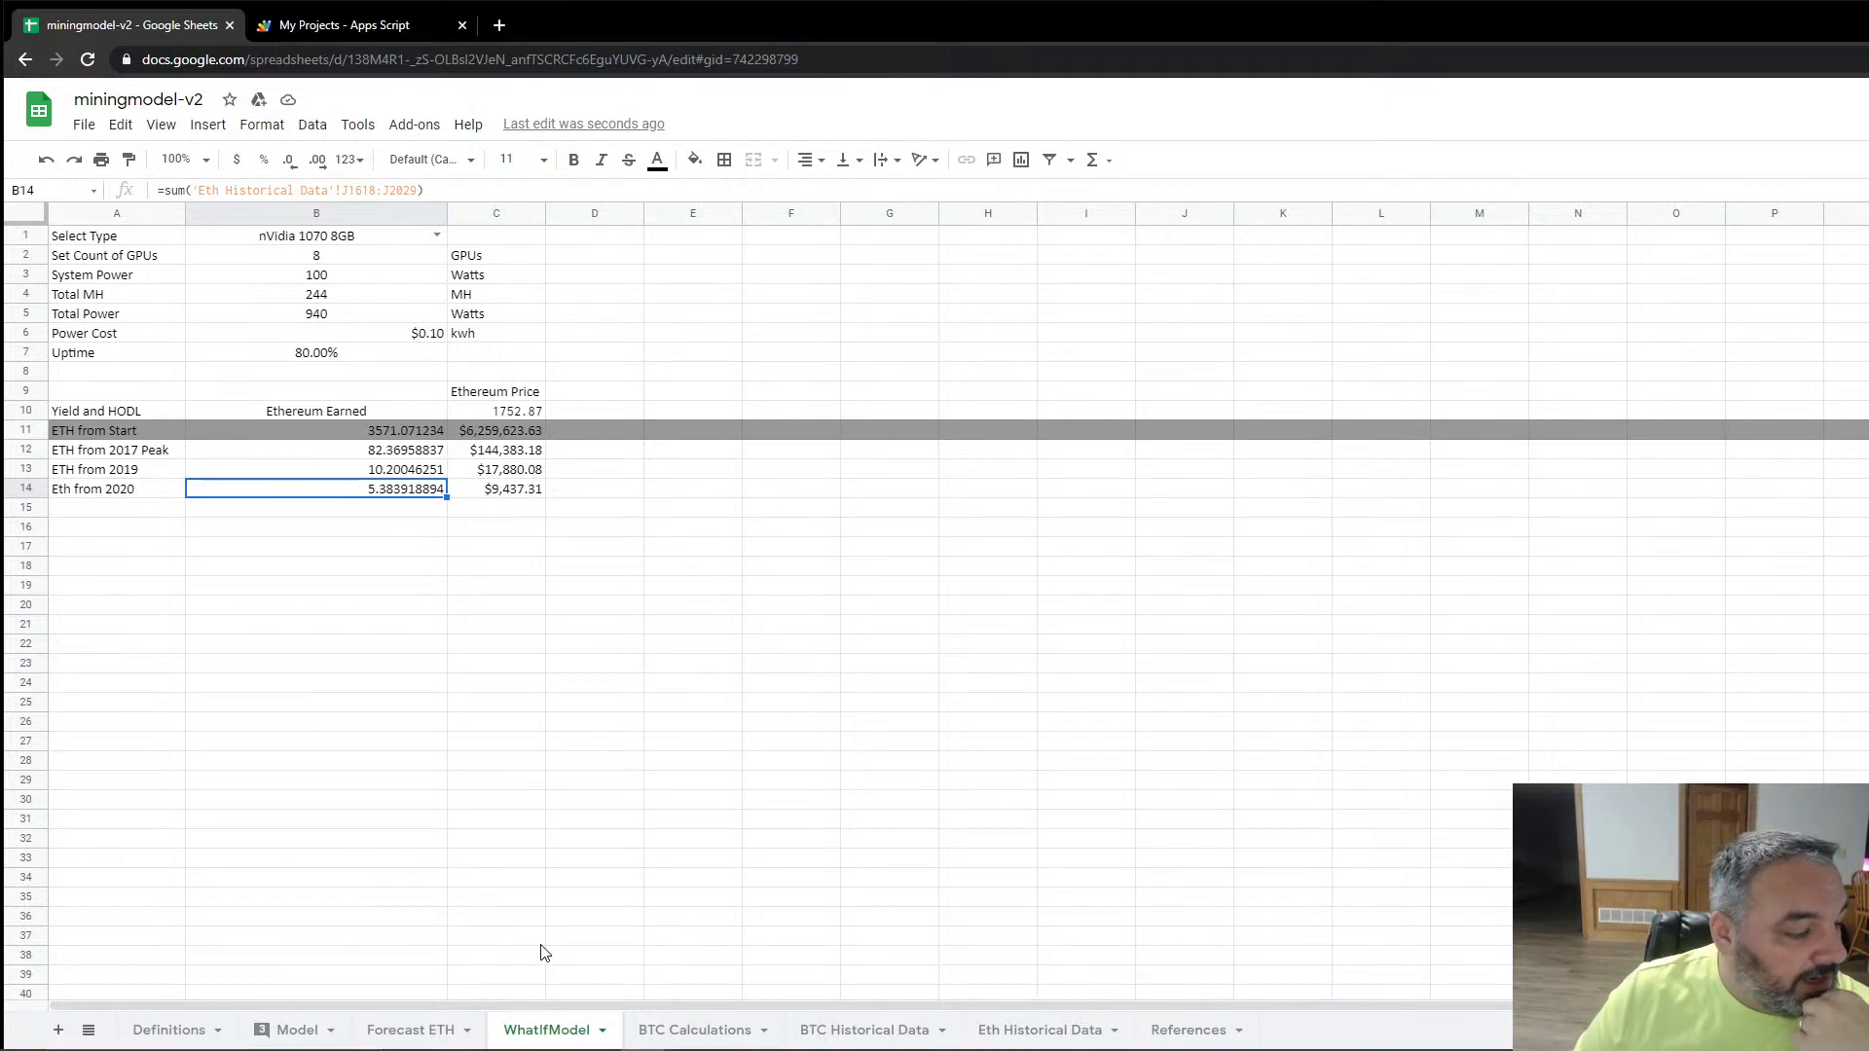
Step: On the Eth Historical Data sheet, widen column I so its Raw Profit Per Day header fits
{"action": "left_click", "coordinate": [1021, 1040]}
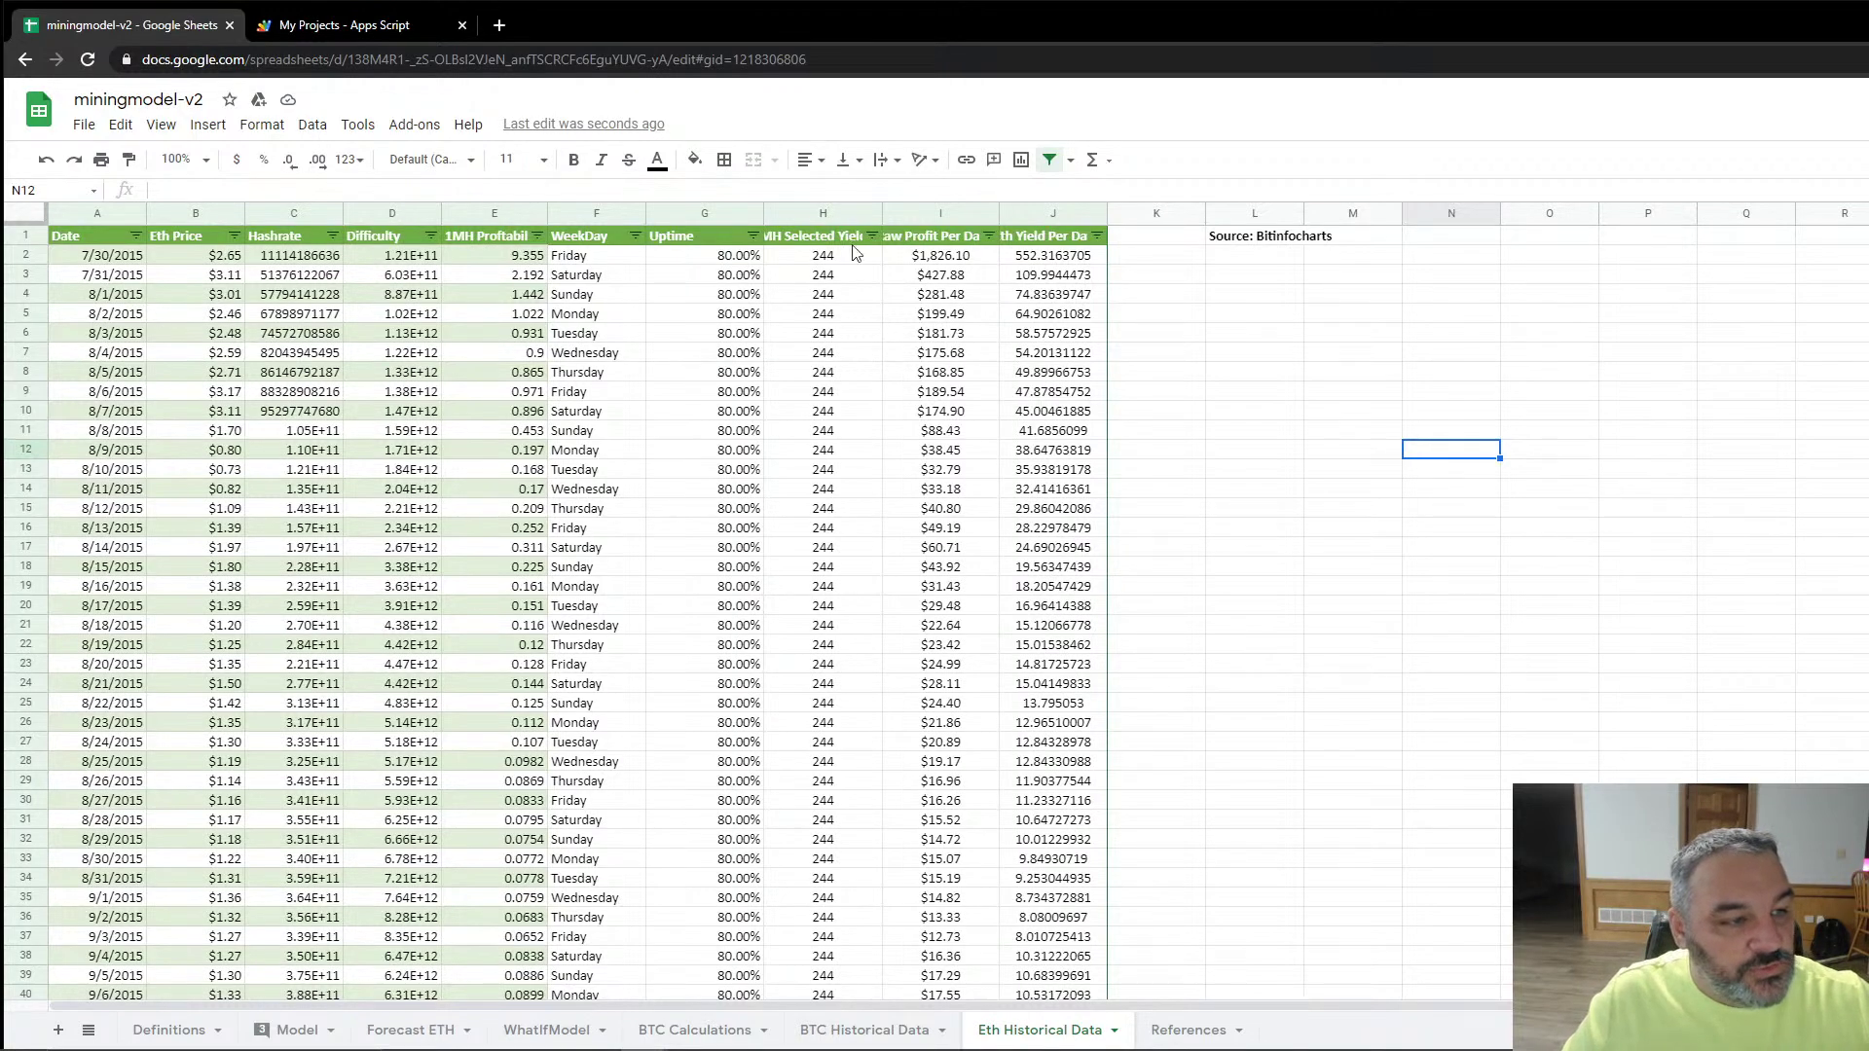
{"action": "left_click", "coordinate": [925, 242]}
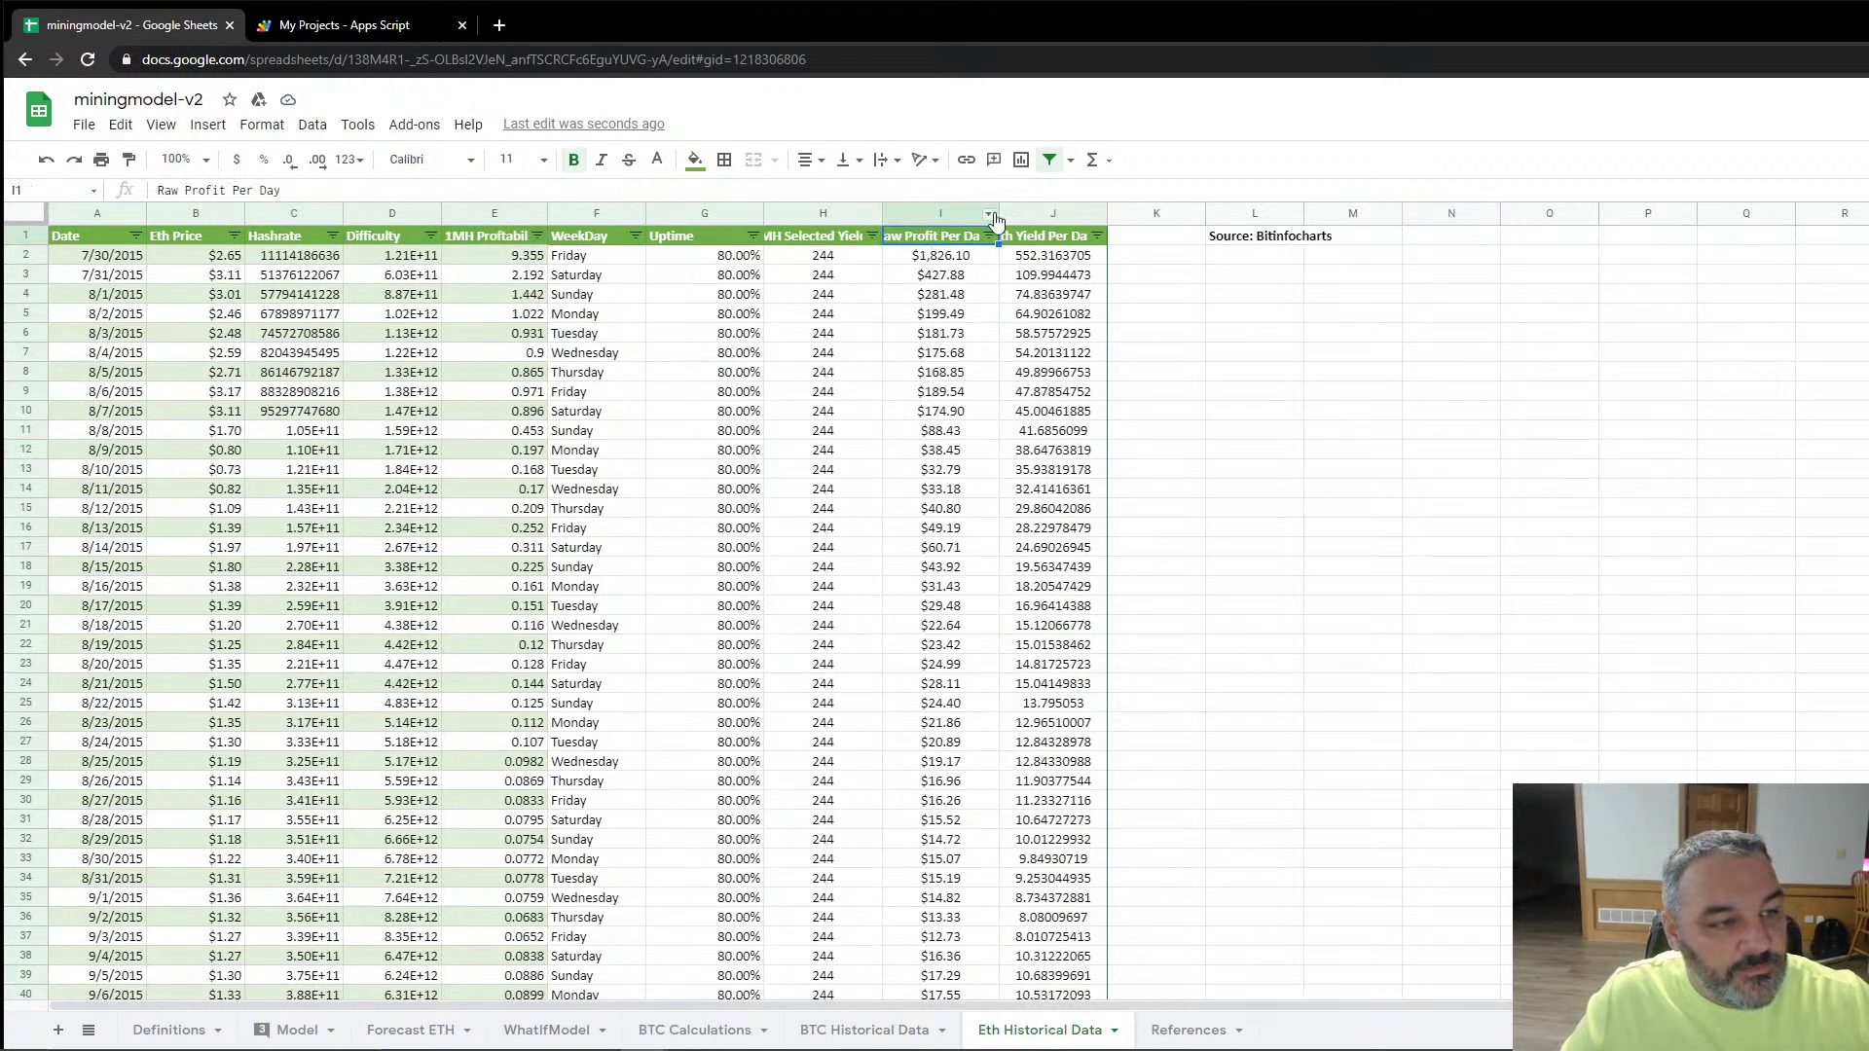
{"action": "left_click_drag", "start_coordinate": [1003, 220], "coordinate": [1047, 220]}
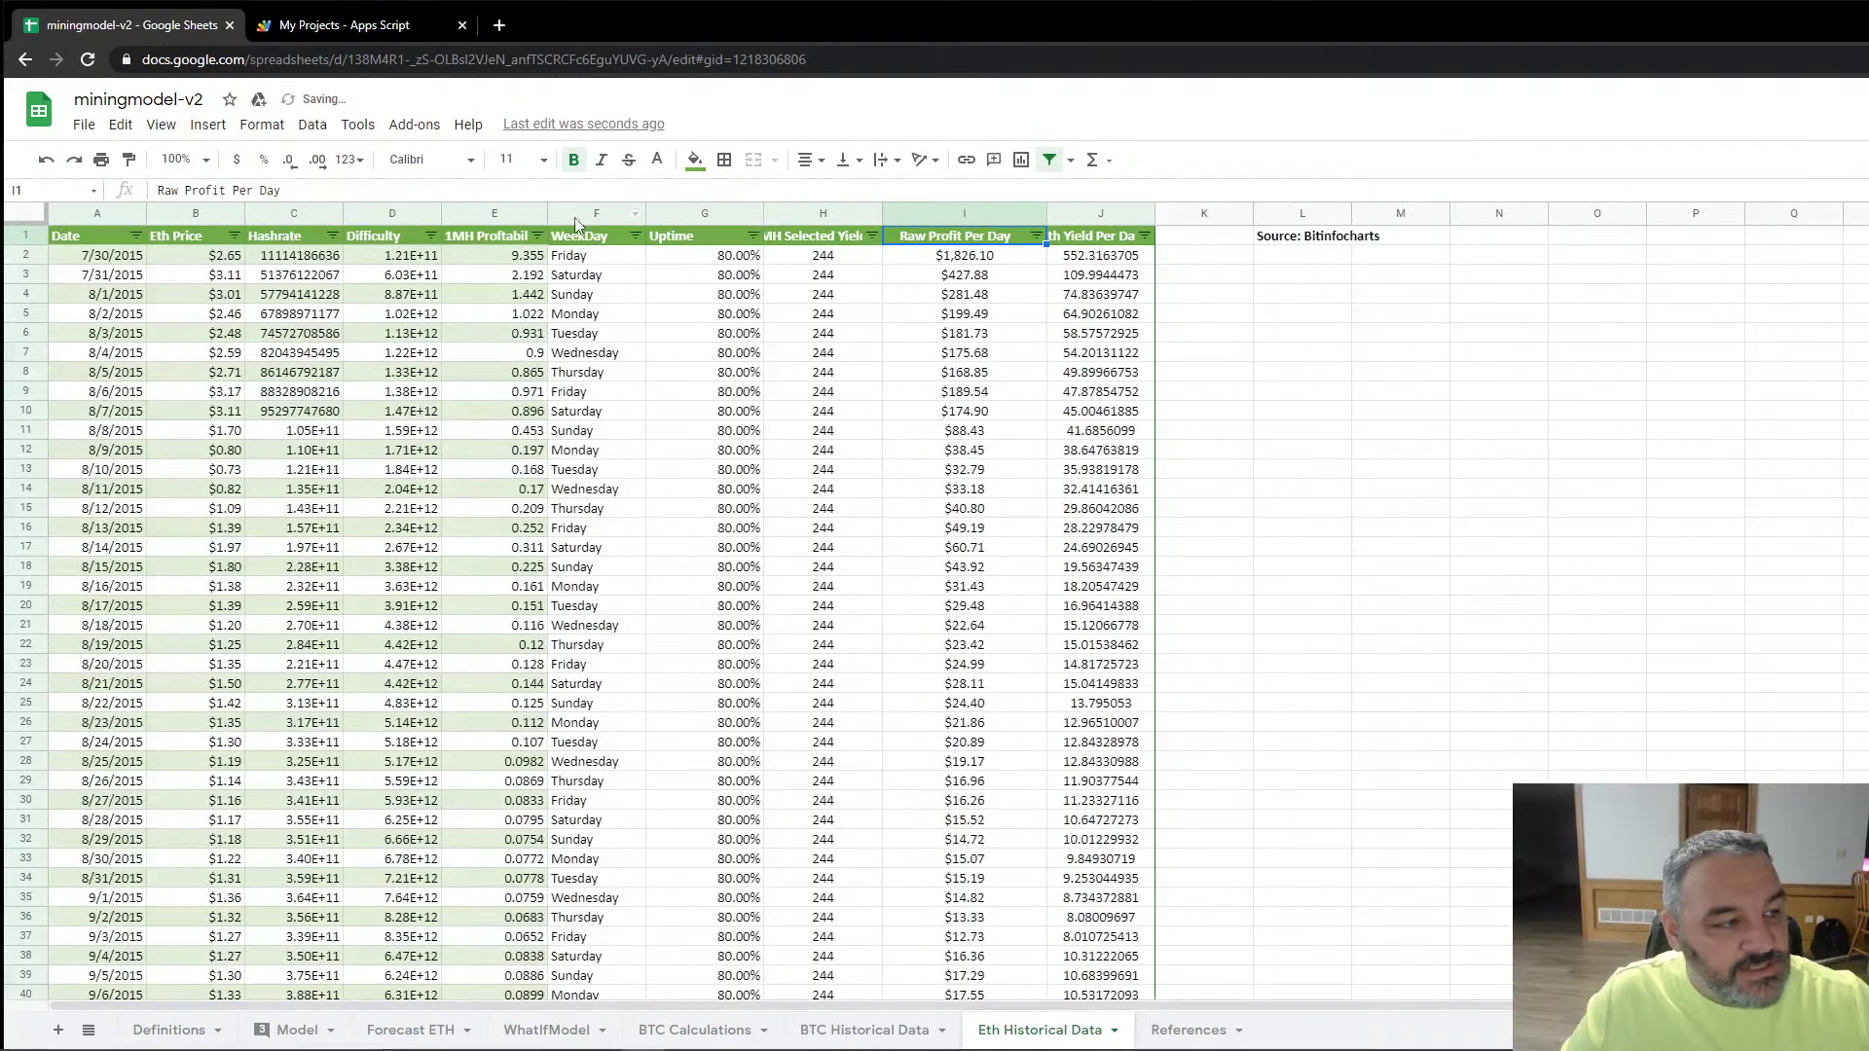
Step: Review the early daily values in the 1MH profitability column and the data source note in cell L1
{"action": "left_click", "coordinate": [514, 261]}
{"action": "left_click", "coordinate": [516, 314]}
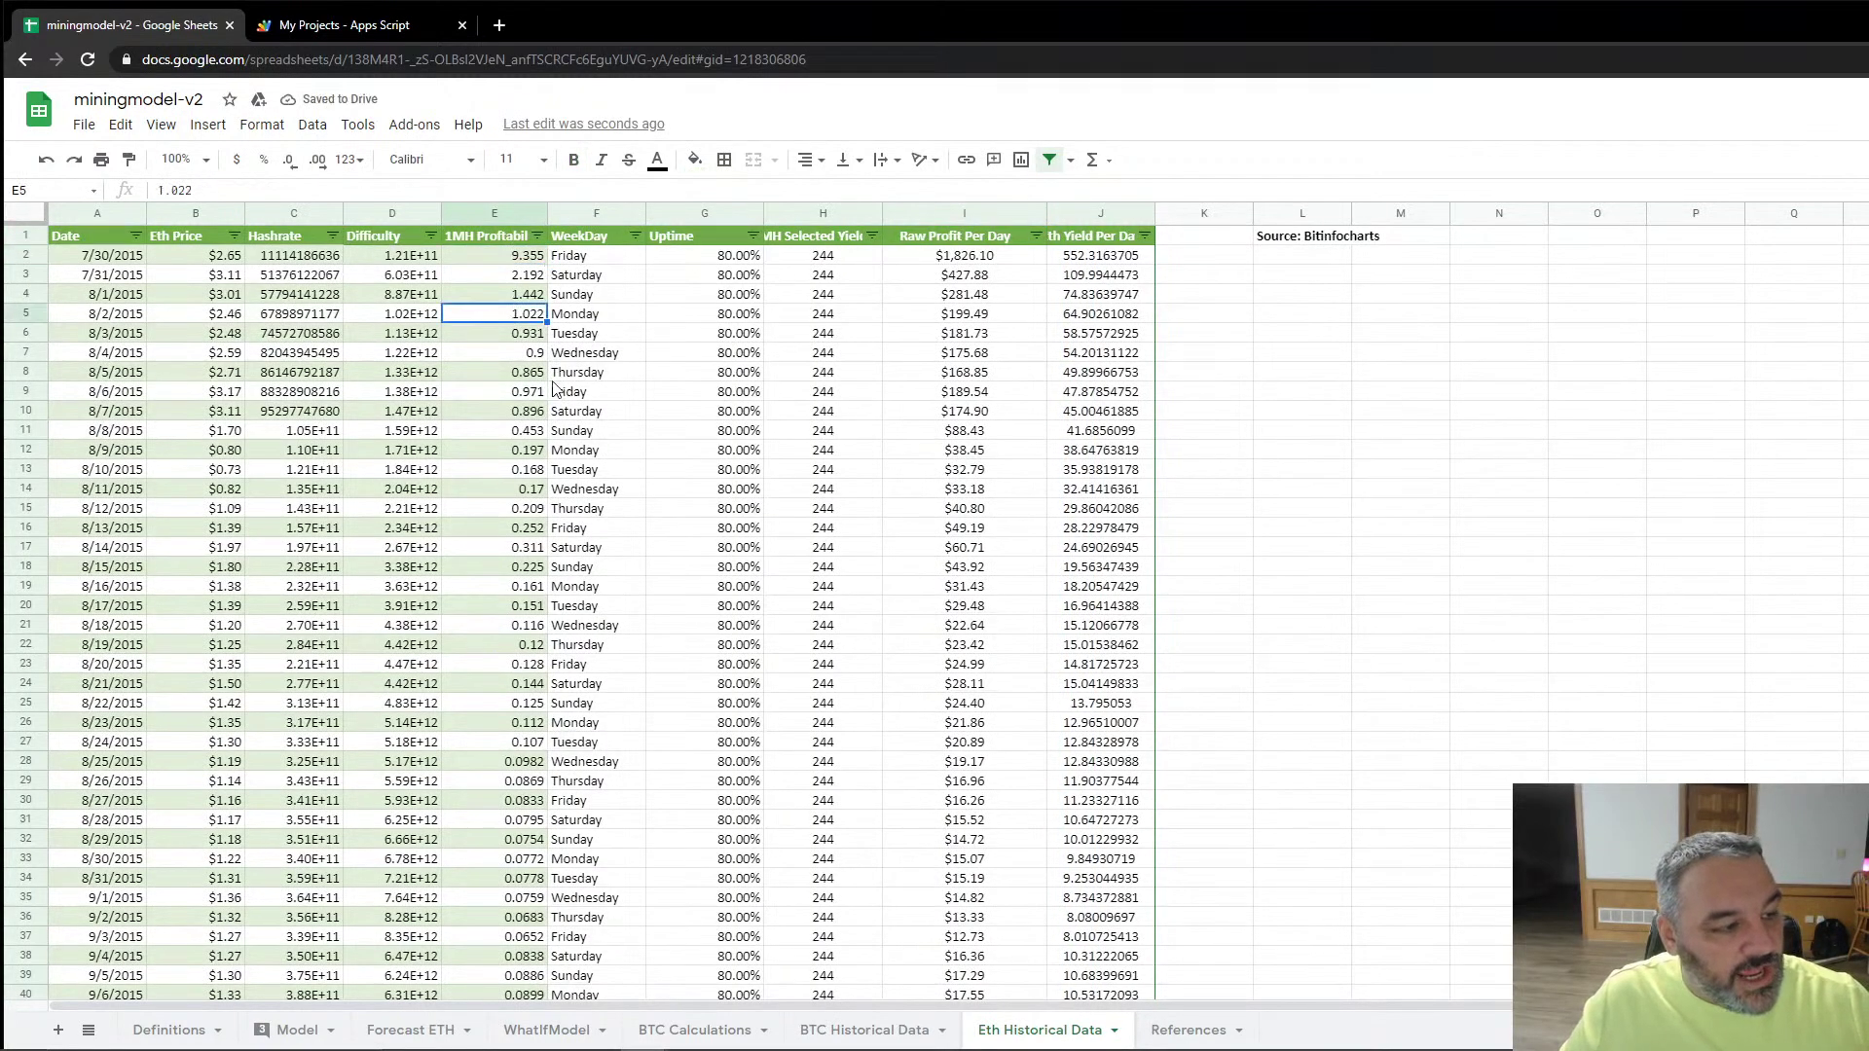
{"action": "scroll", "coordinate": [585, 623], "scroll_direction": "down", "scroll_amount": 7}
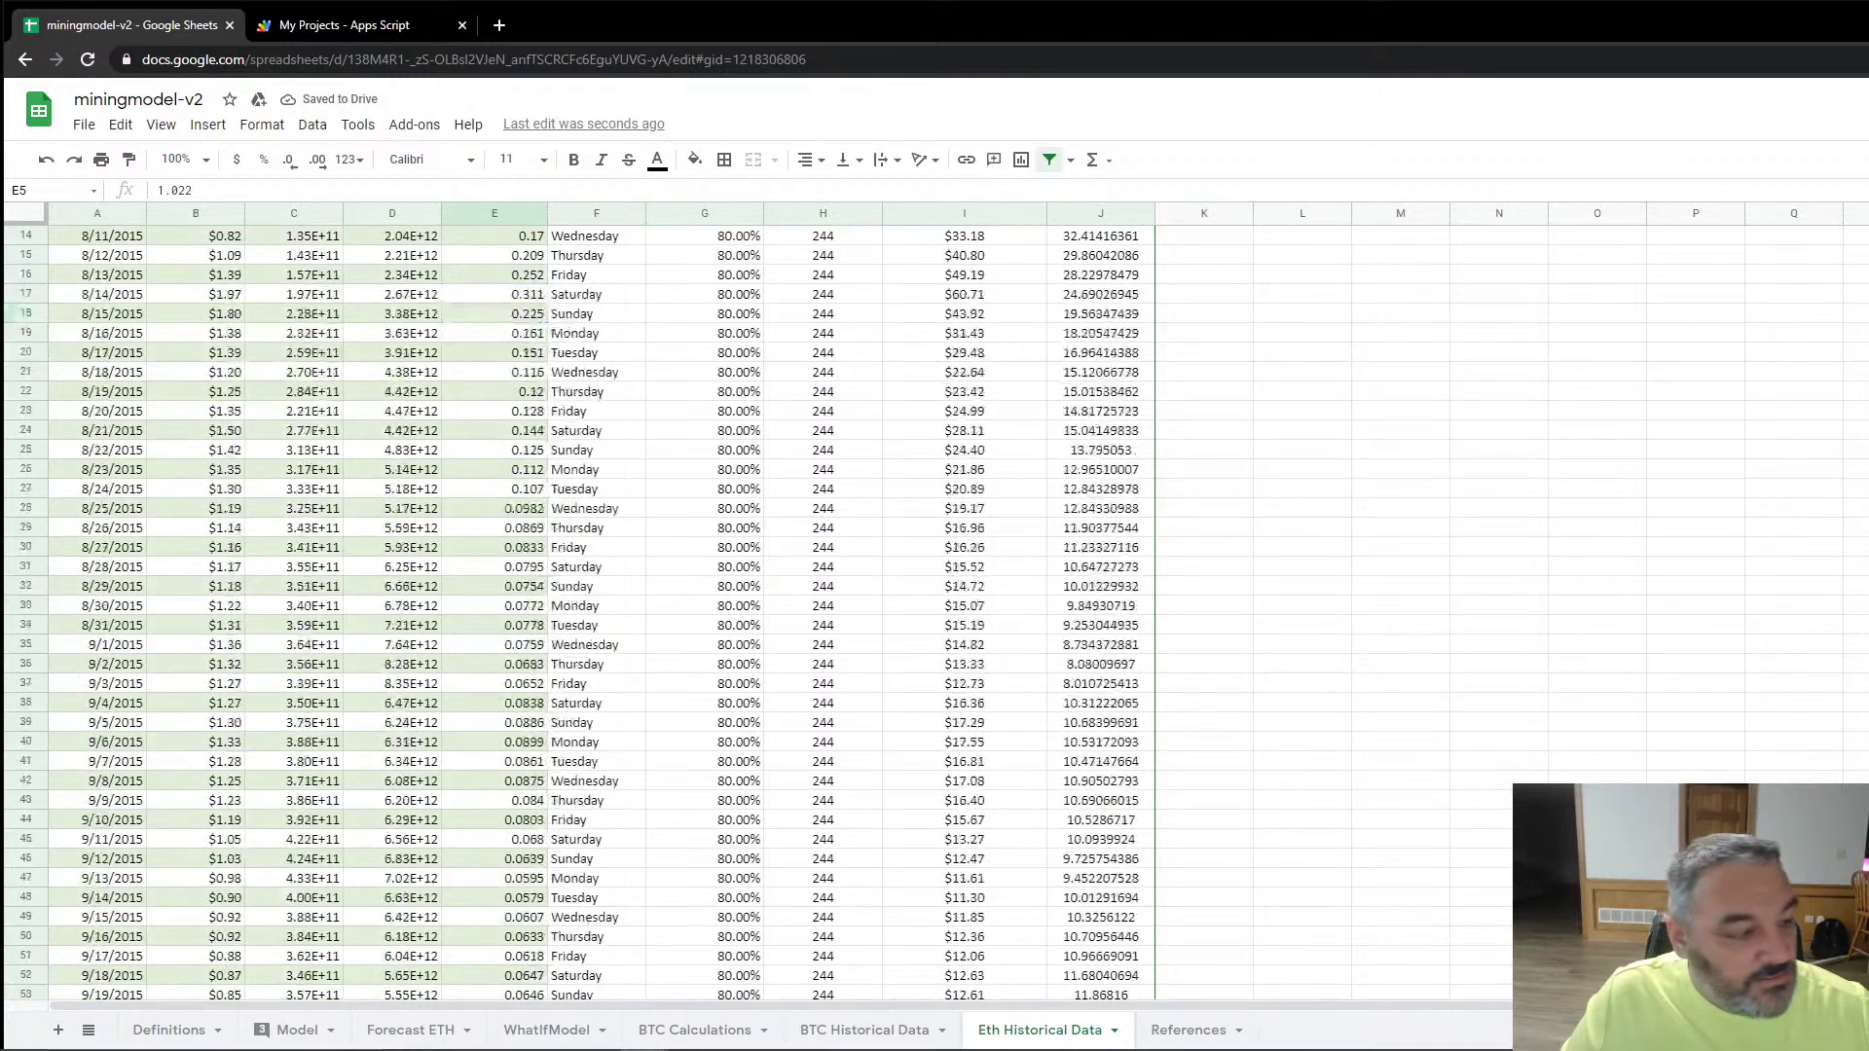
{"action": "scroll", "coordinate": [584, 623], "scroll_direction": "up", "scroll_amount": 7}
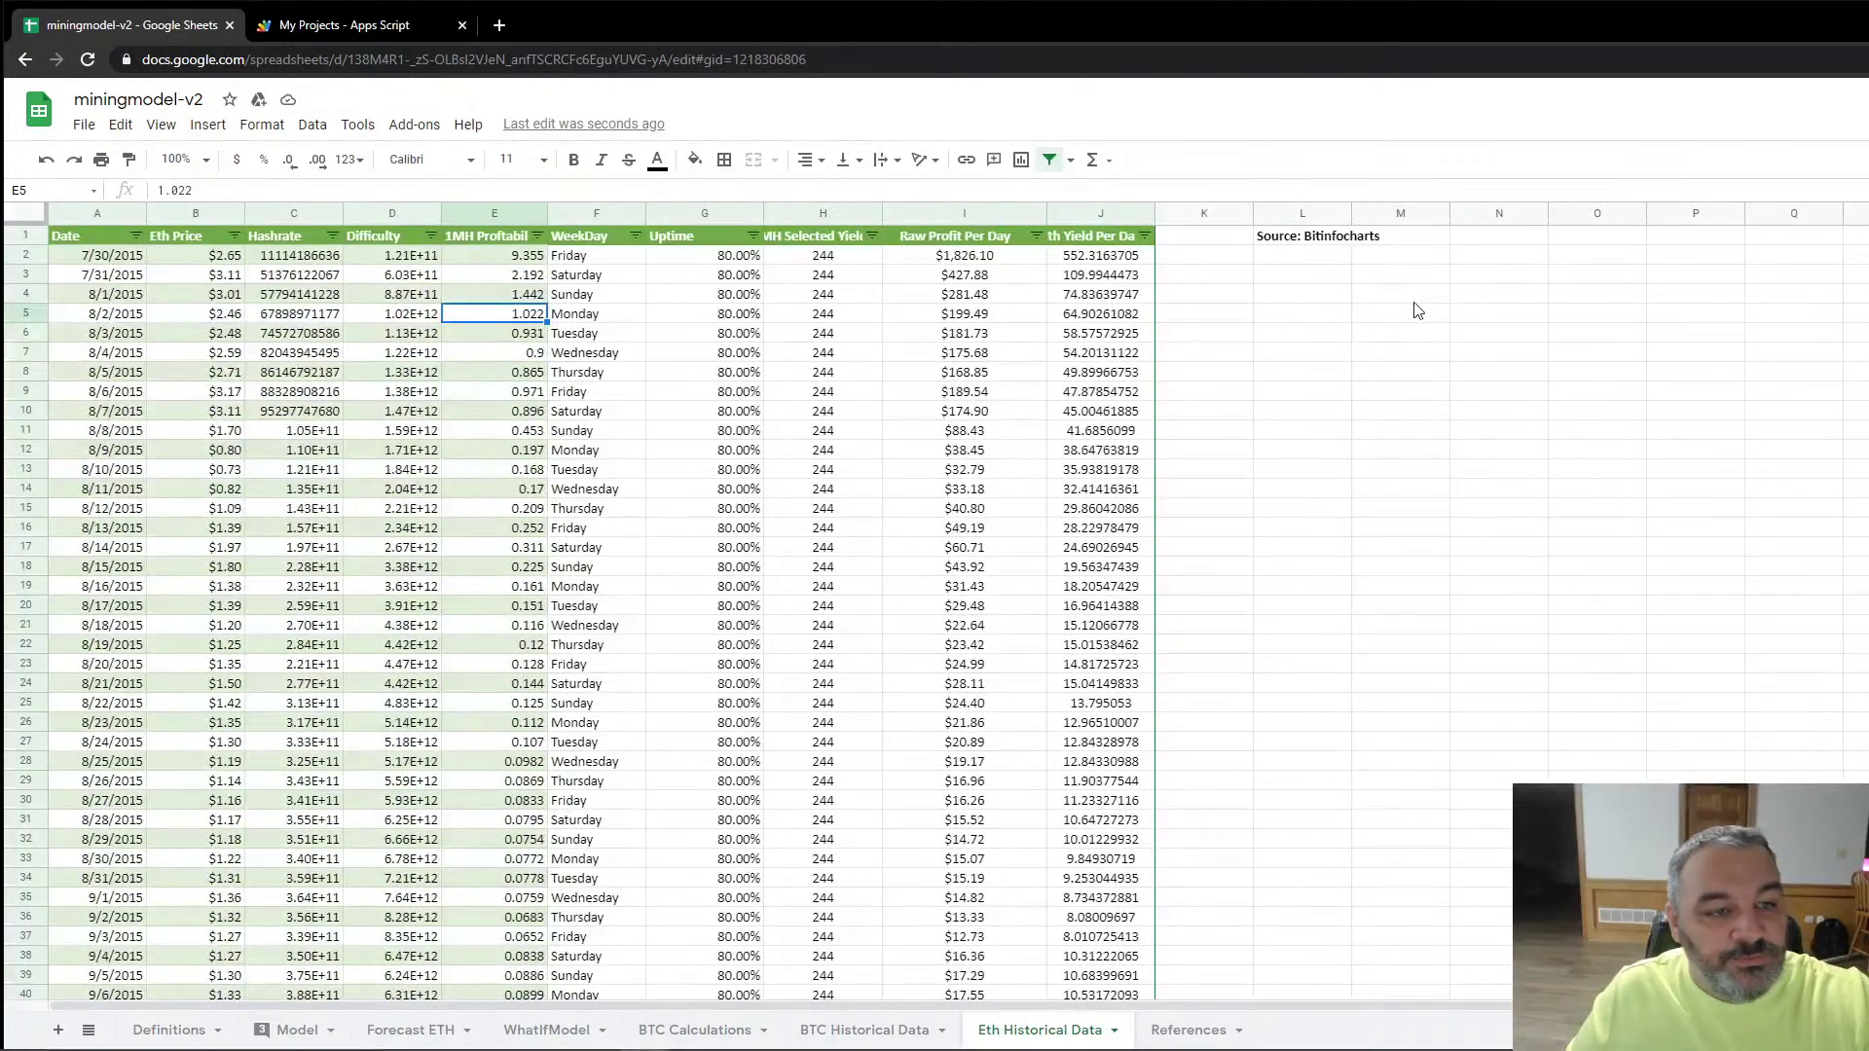
{"action": "left_click", "coordinate": [1313, 242]}
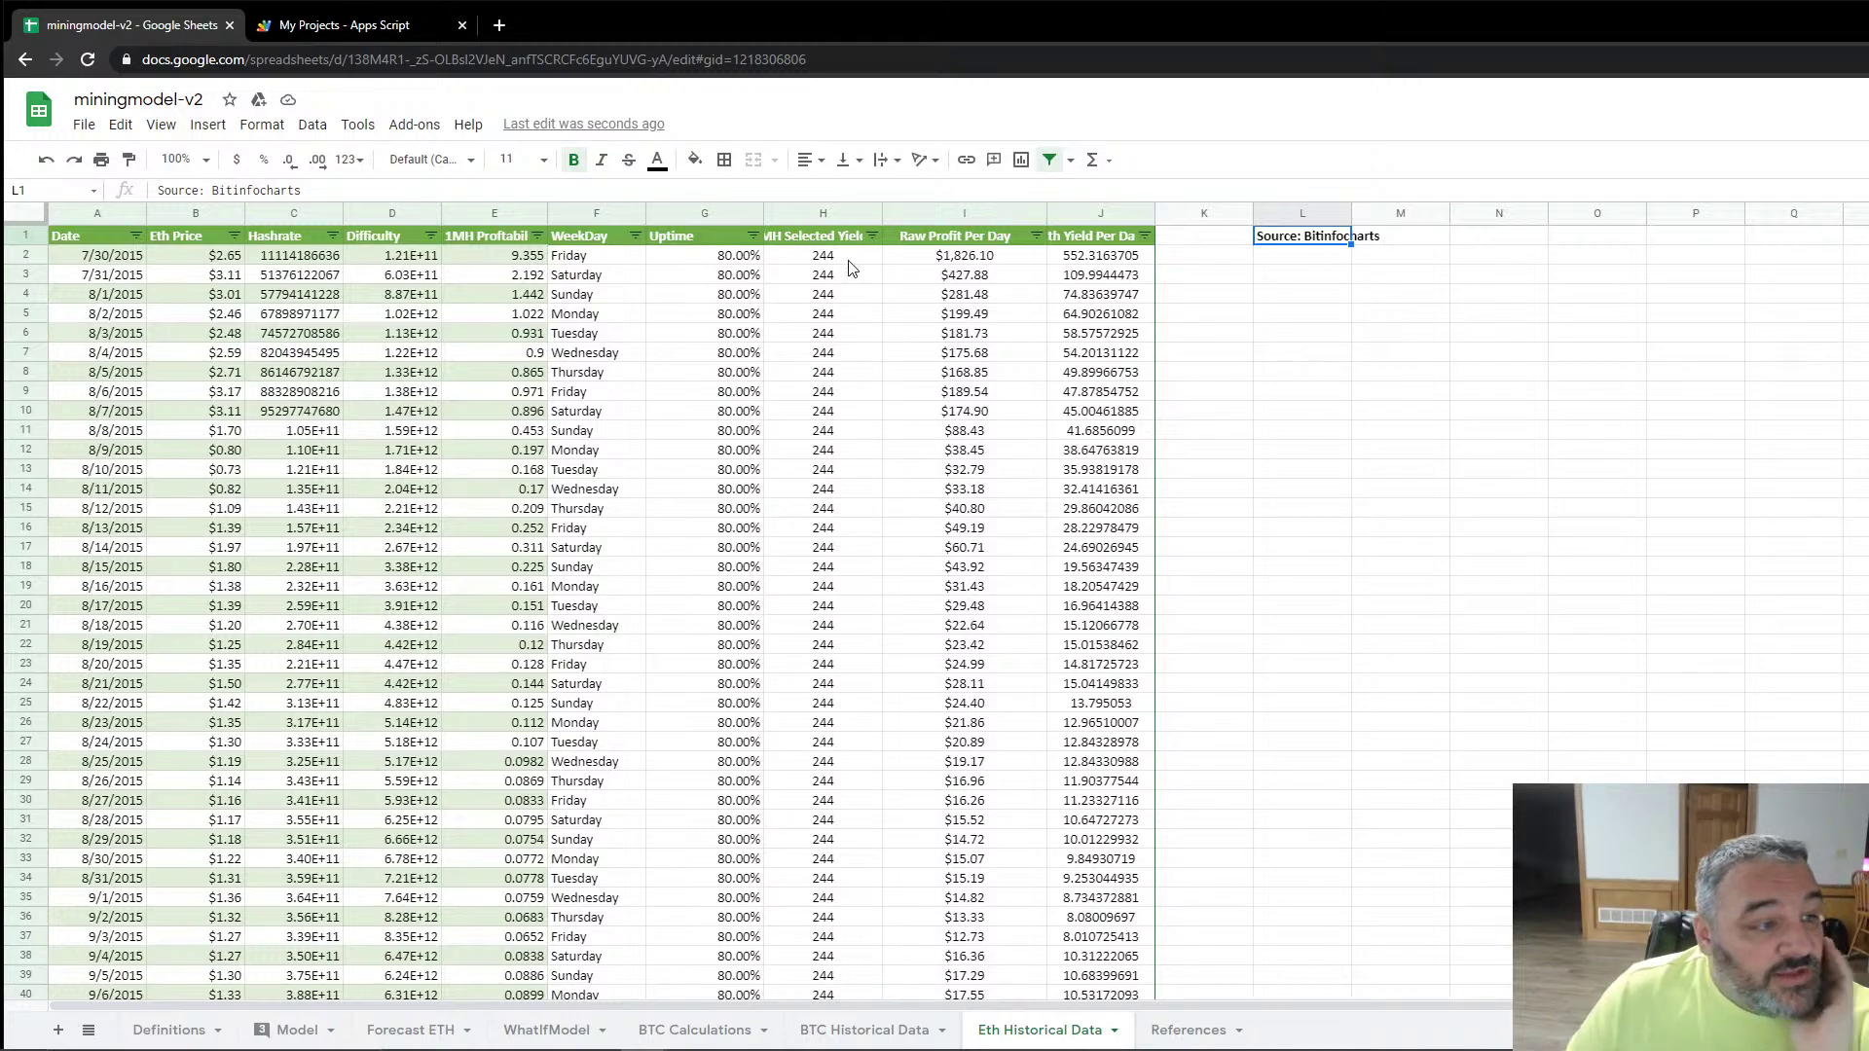
Step: Inspect row 5's cells for selected MH, Uptime, Raw Profit Per Day, Eth Price and Eth Yield Per Day
{"action": "left_click", "coordinate": [826, 313]}
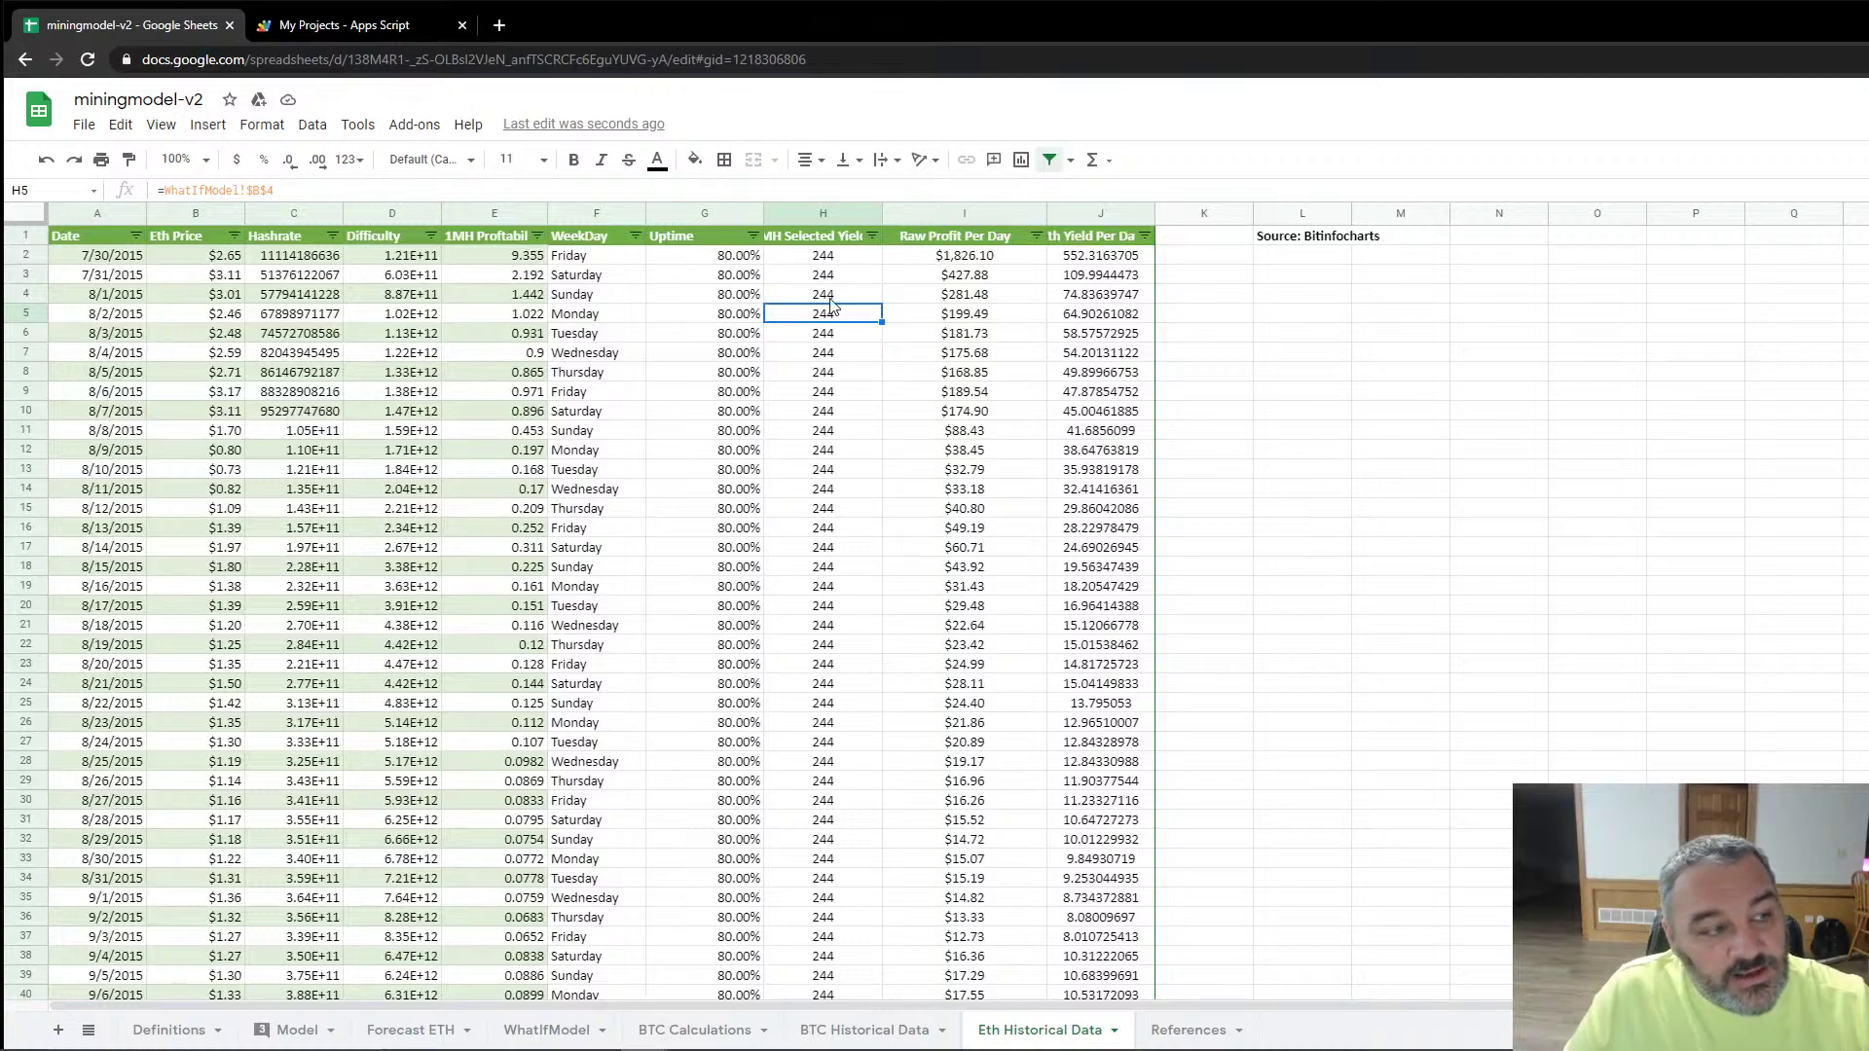
{"action": "left_click", "coordinate": [730, 322]}
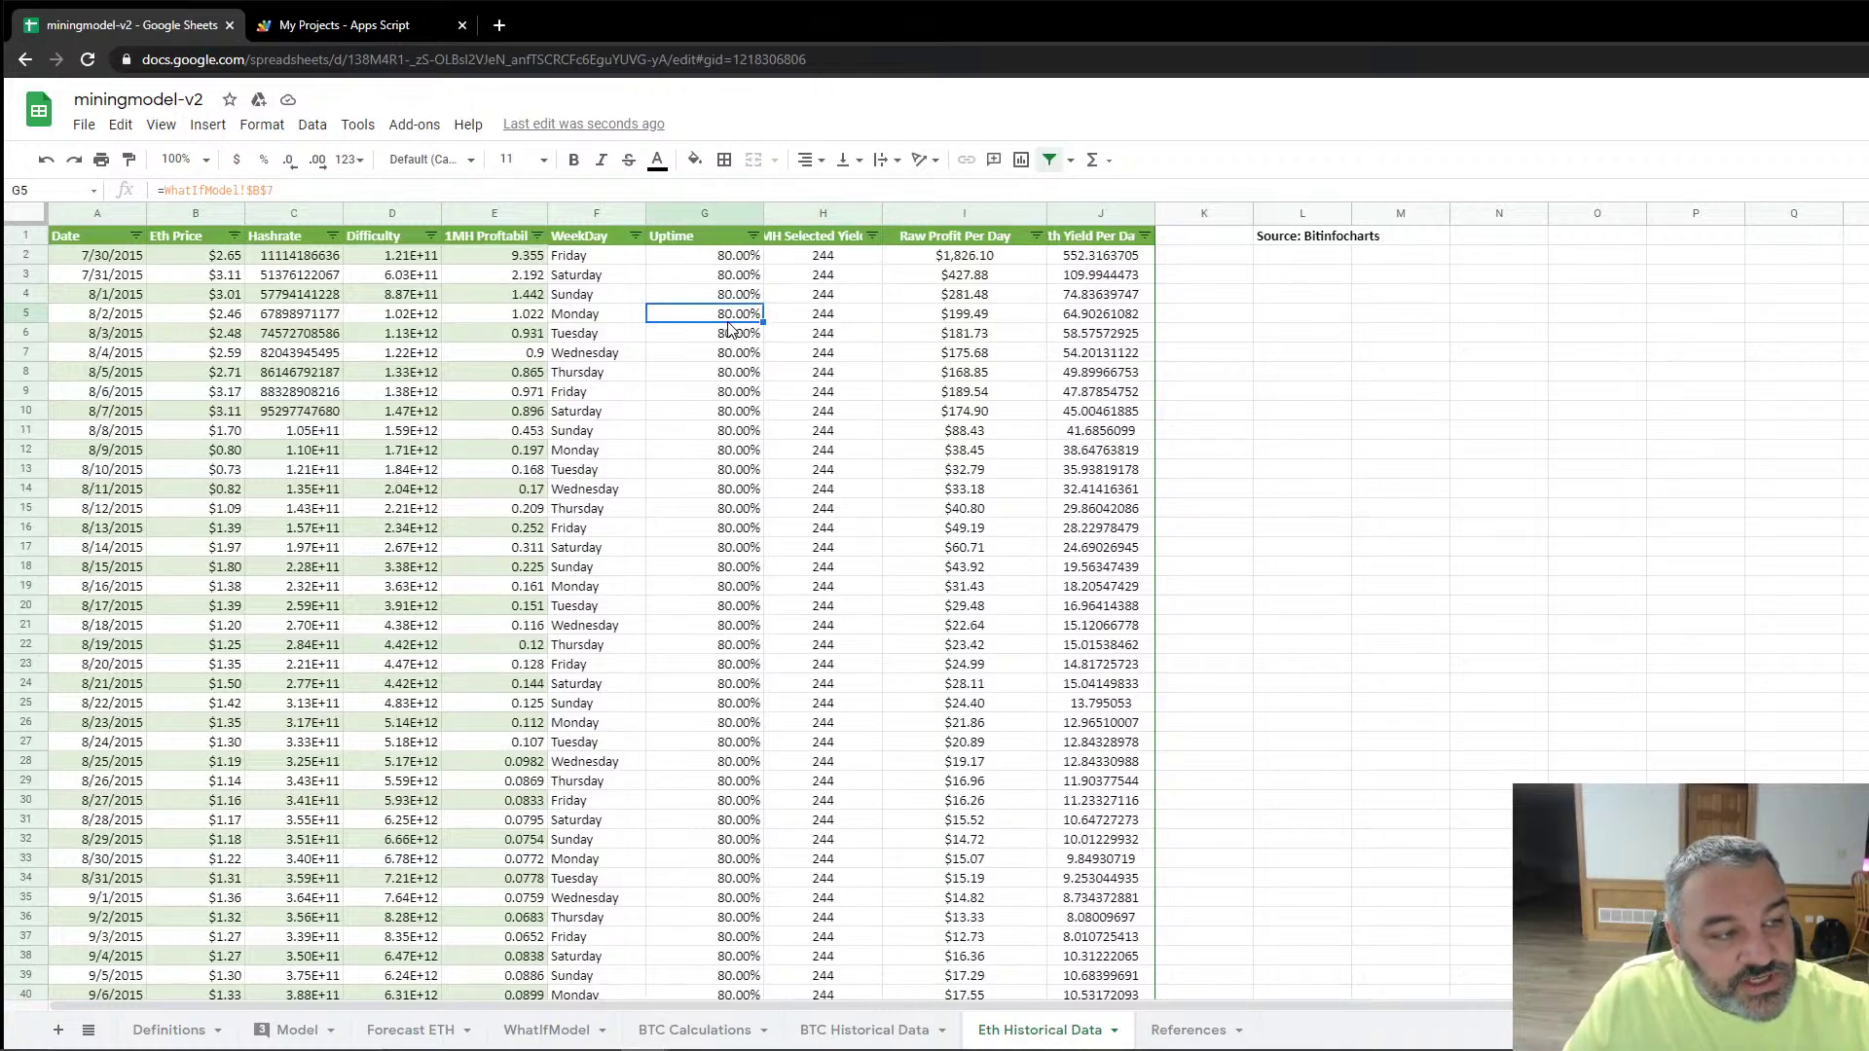
{"action": "left_click", "coordinate": [959, 317]}
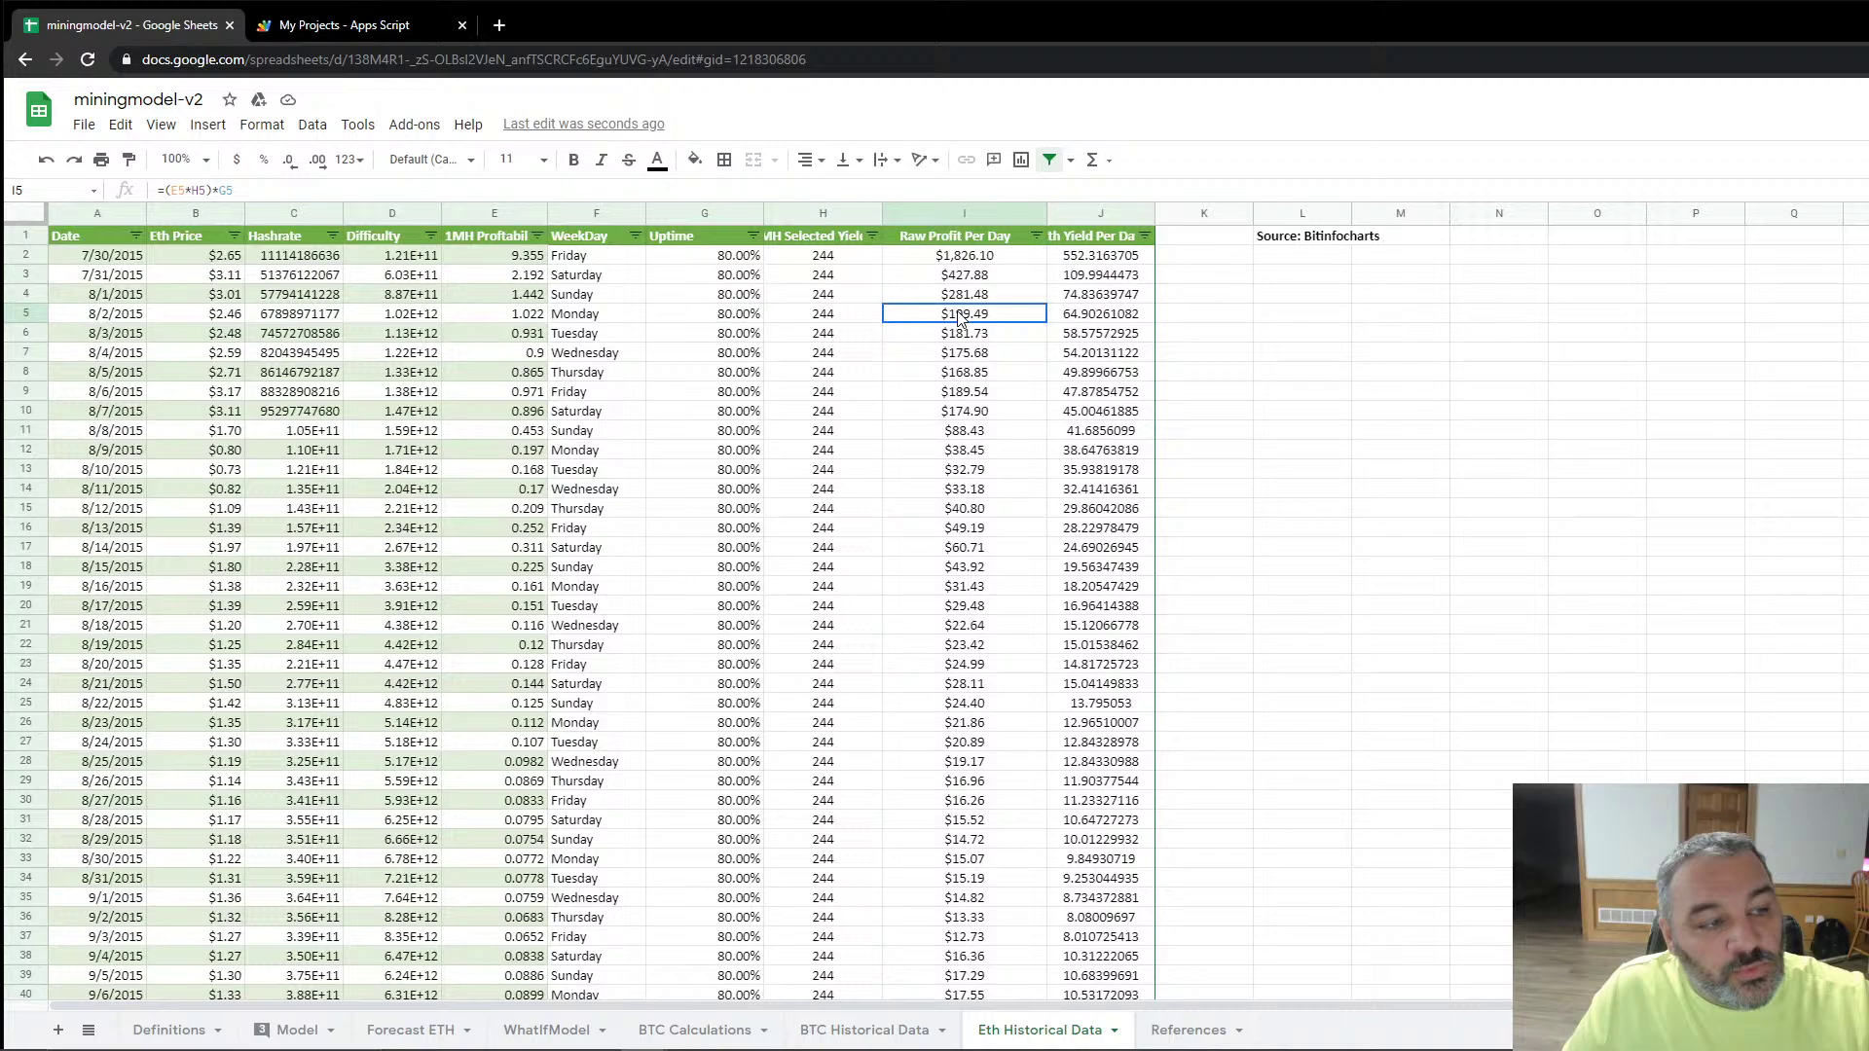
{"action": "left_click", "coordinate": [226, 317]}
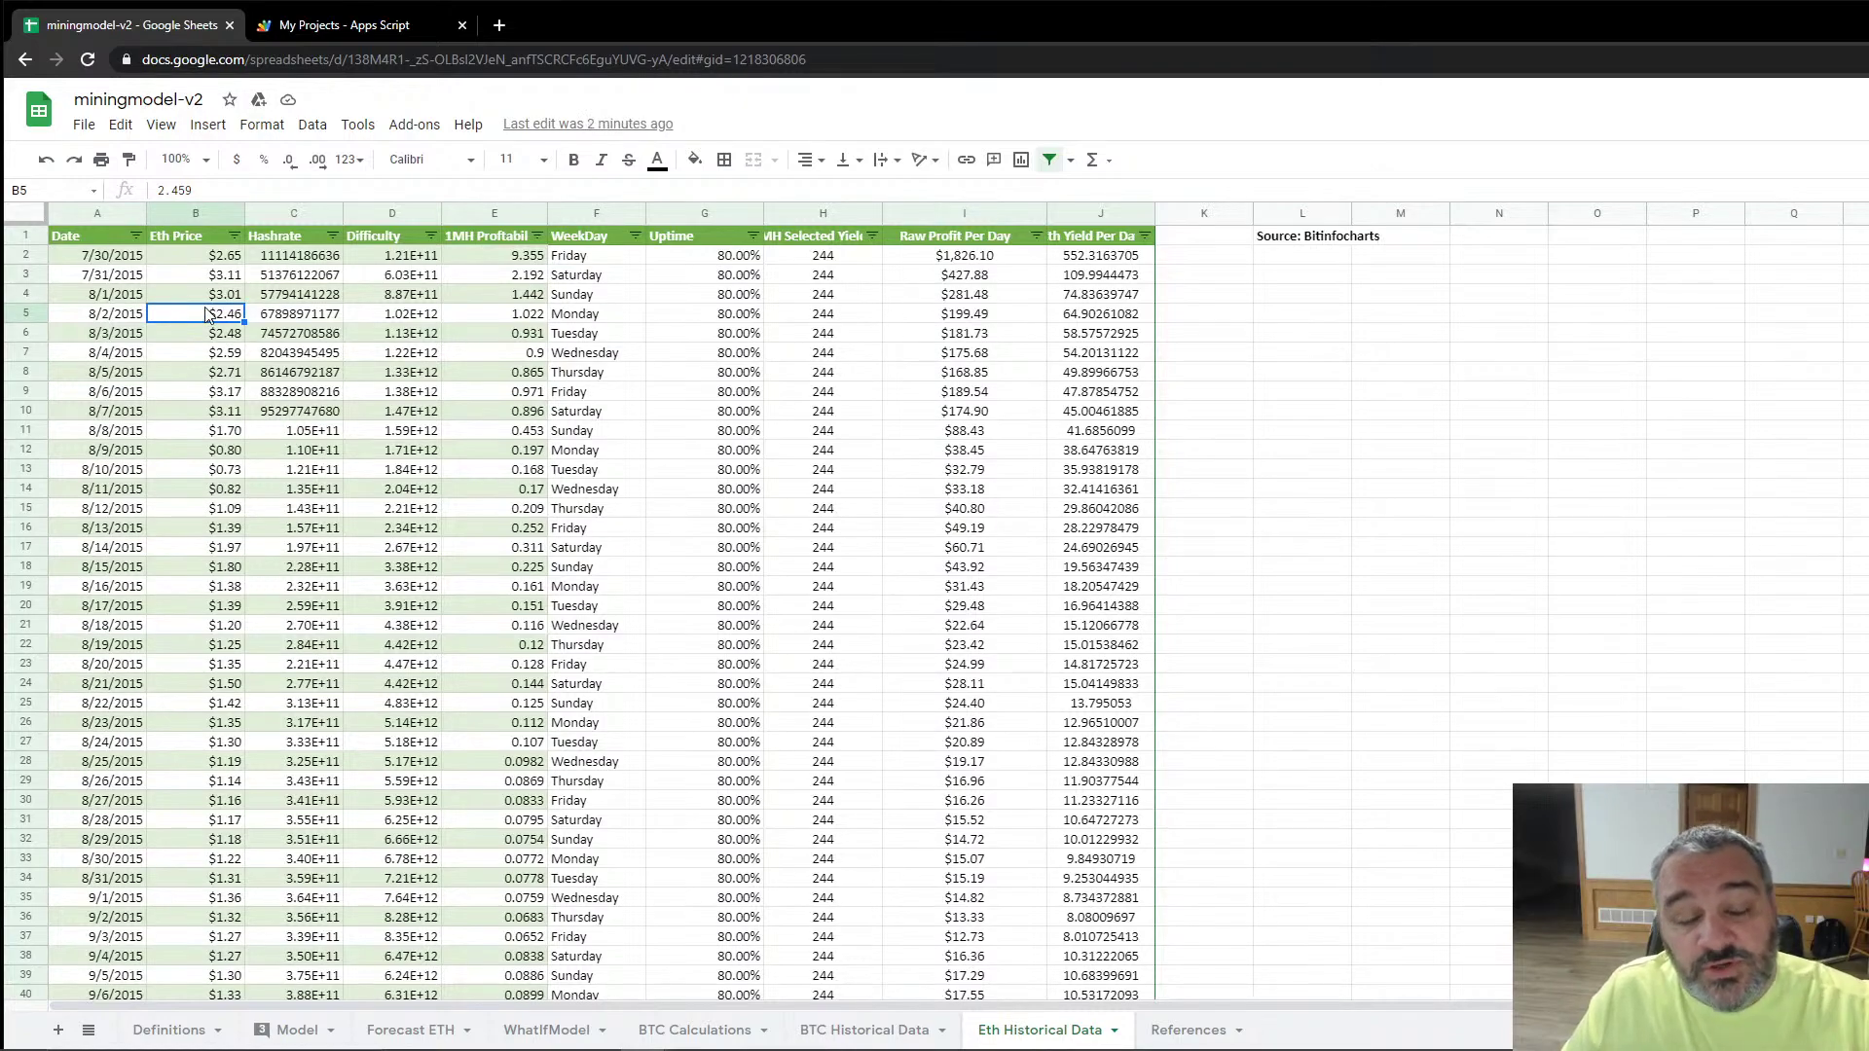
{"action": "left_click", "coordinate": [1067, 315]}
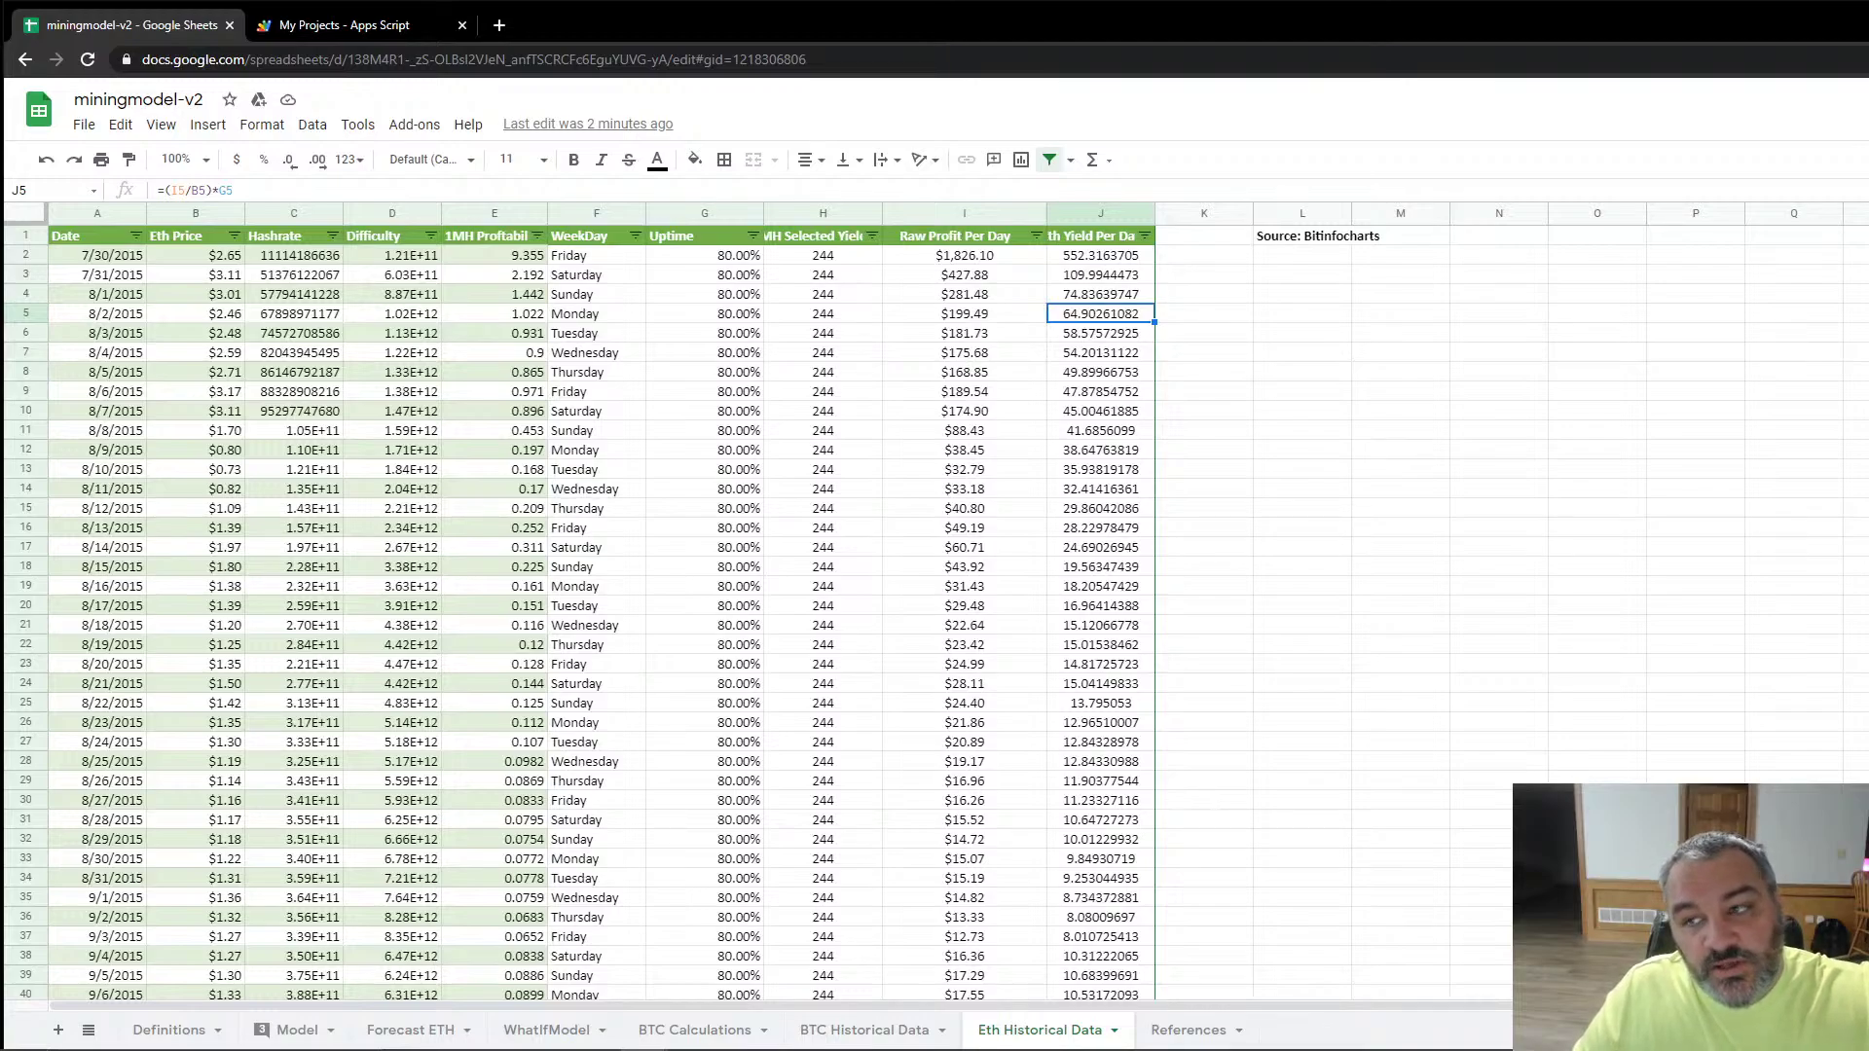
Step: Review the daily history through to August 2020, and inspect the Eth yield and selected MH formulas in row 1838
{"action": "scroll", "coordinate": [584, 613], "scroll_direction": "down", "scroll_amount": 20}
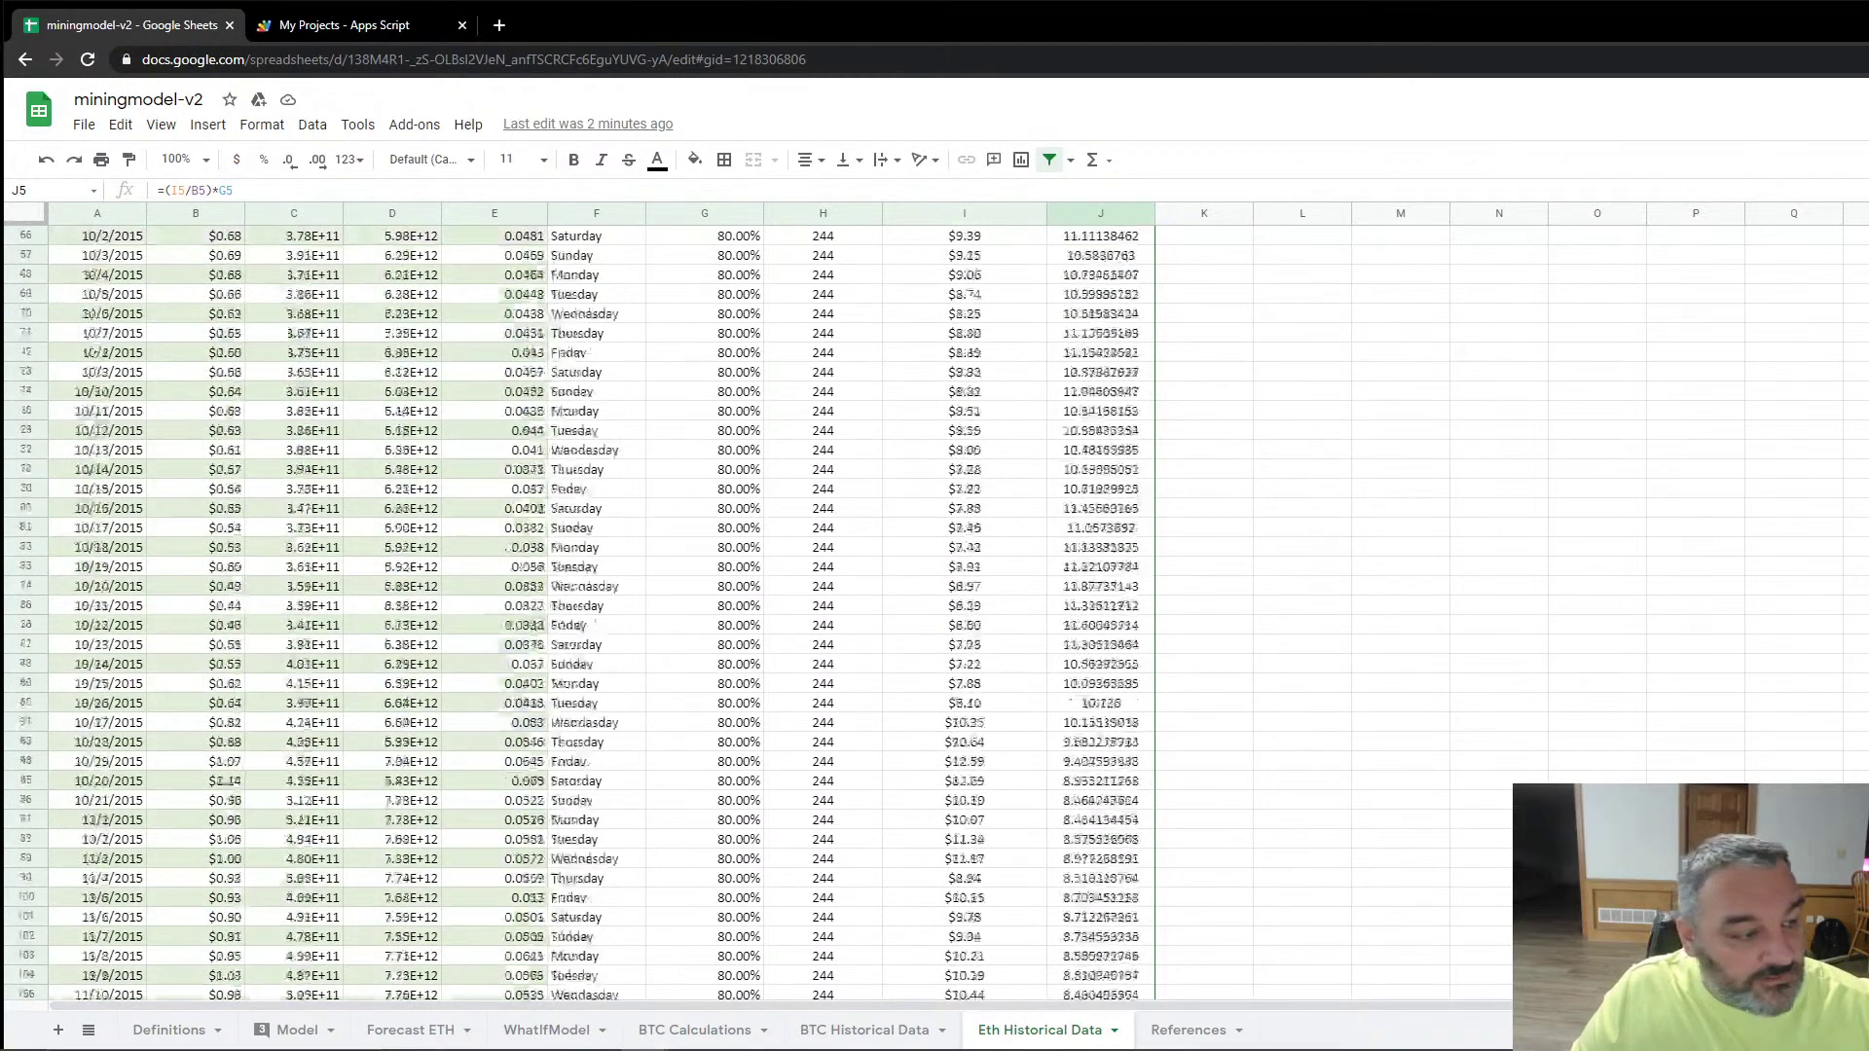
{"action": "scroll", "coordinate": [584, 613], "scroll_direction": "down", "scroll_amount": 20}
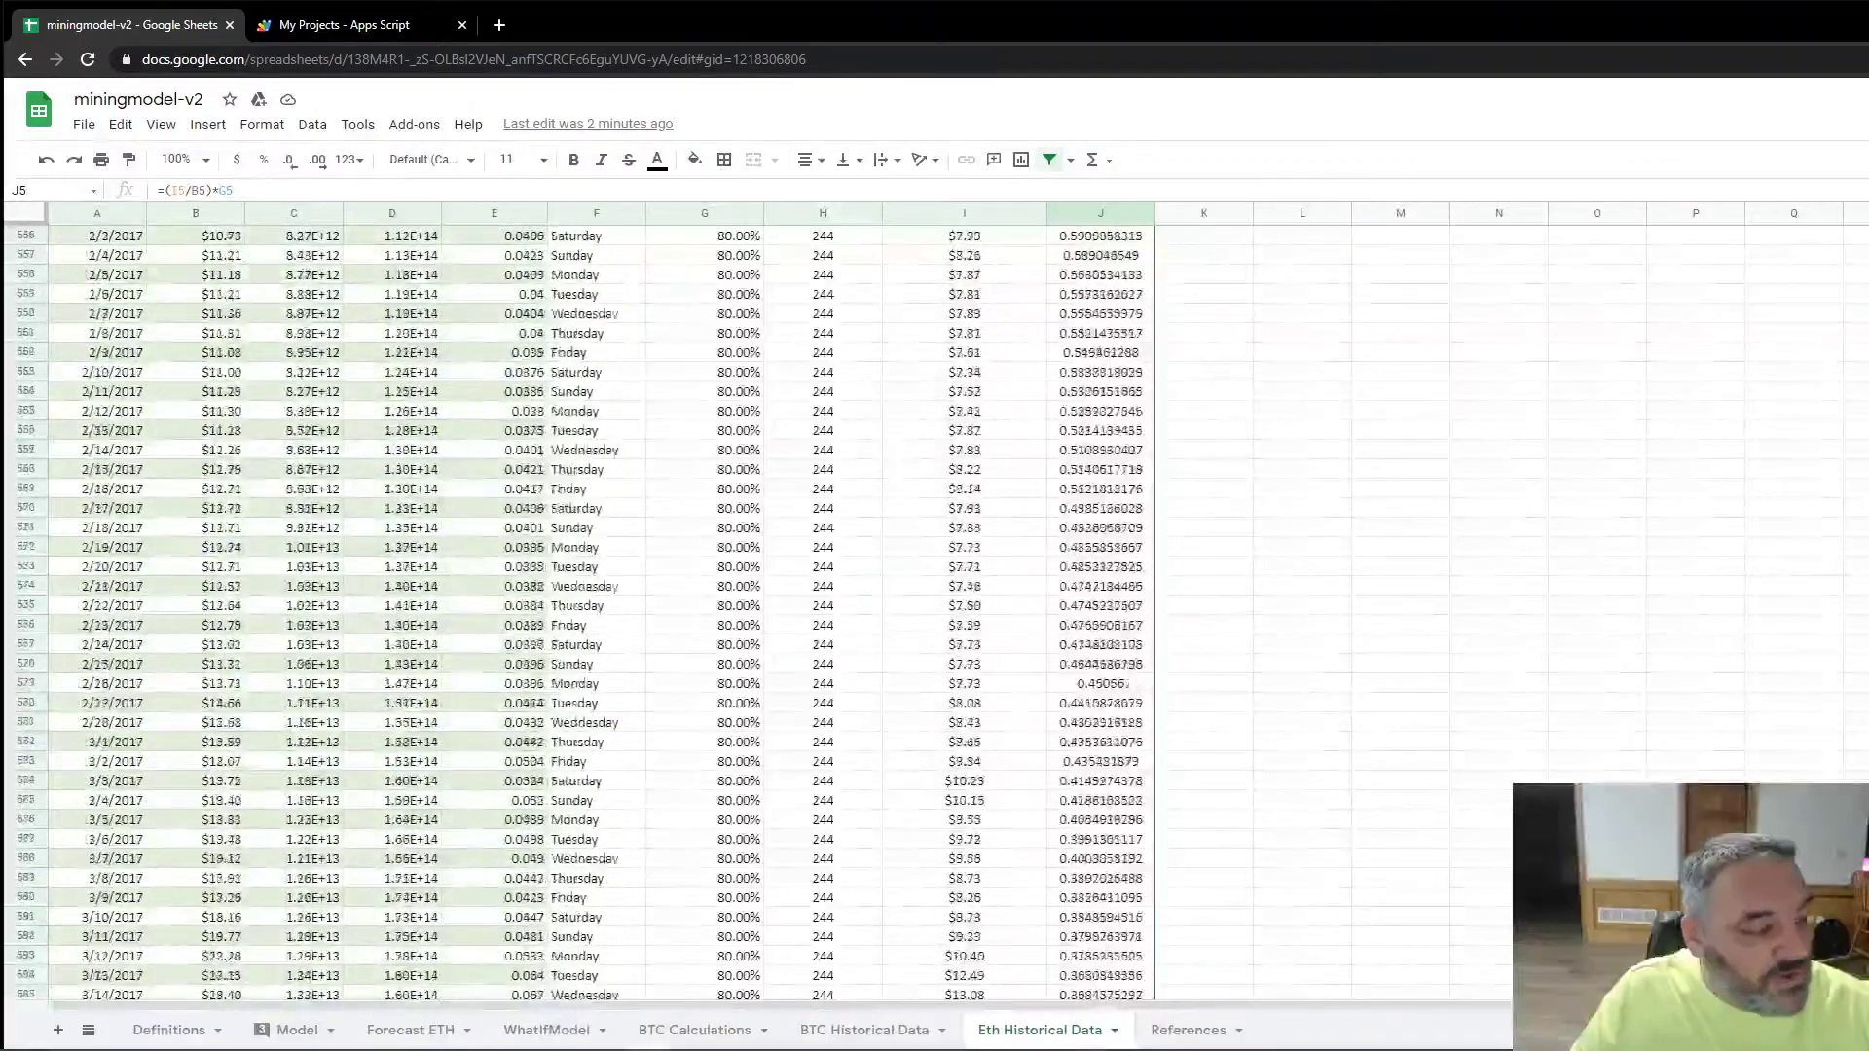
{"action": "scroll", "coordinate": [584, 613], "scroll_direction": "down", "scroll_amount": 20}
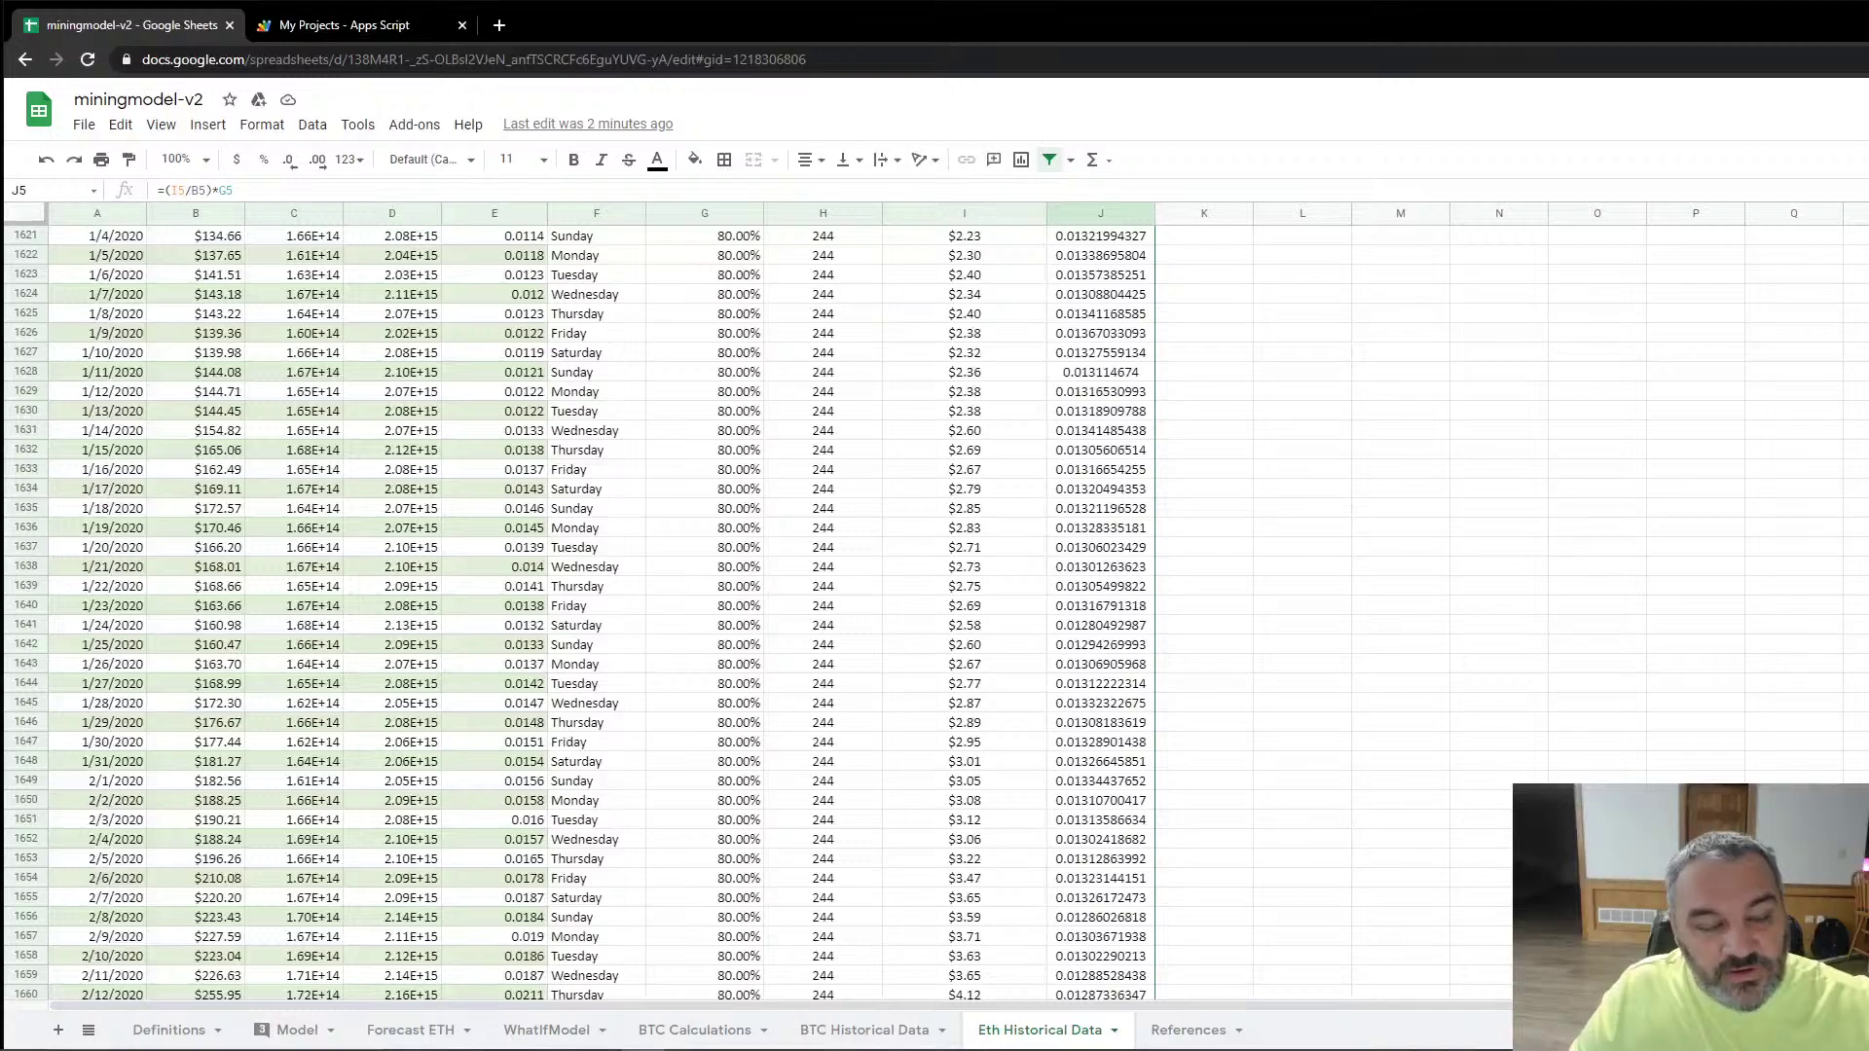
{"action": "scroll", "coordinate": [1364, 681], "scroll_direction": "down", "scroll_amount": 20}
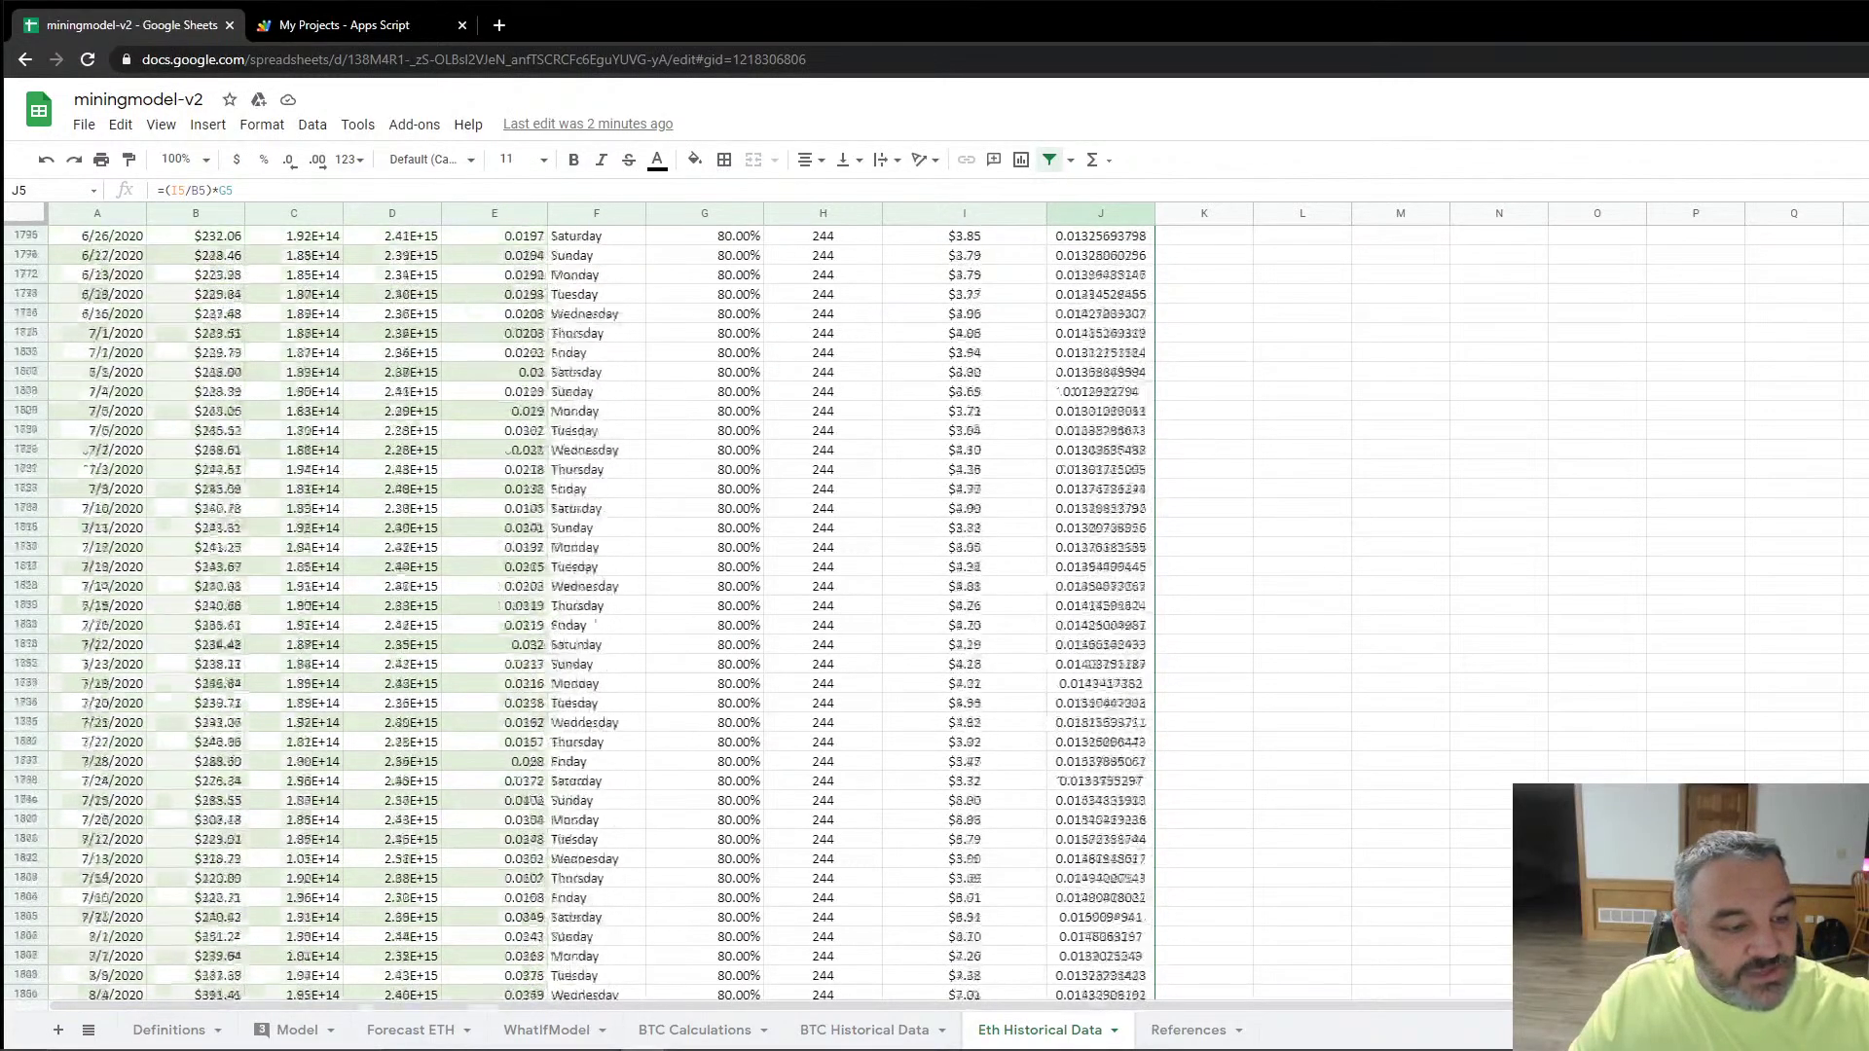
{"action": "left_click", "coordinate": [1147, 647]}
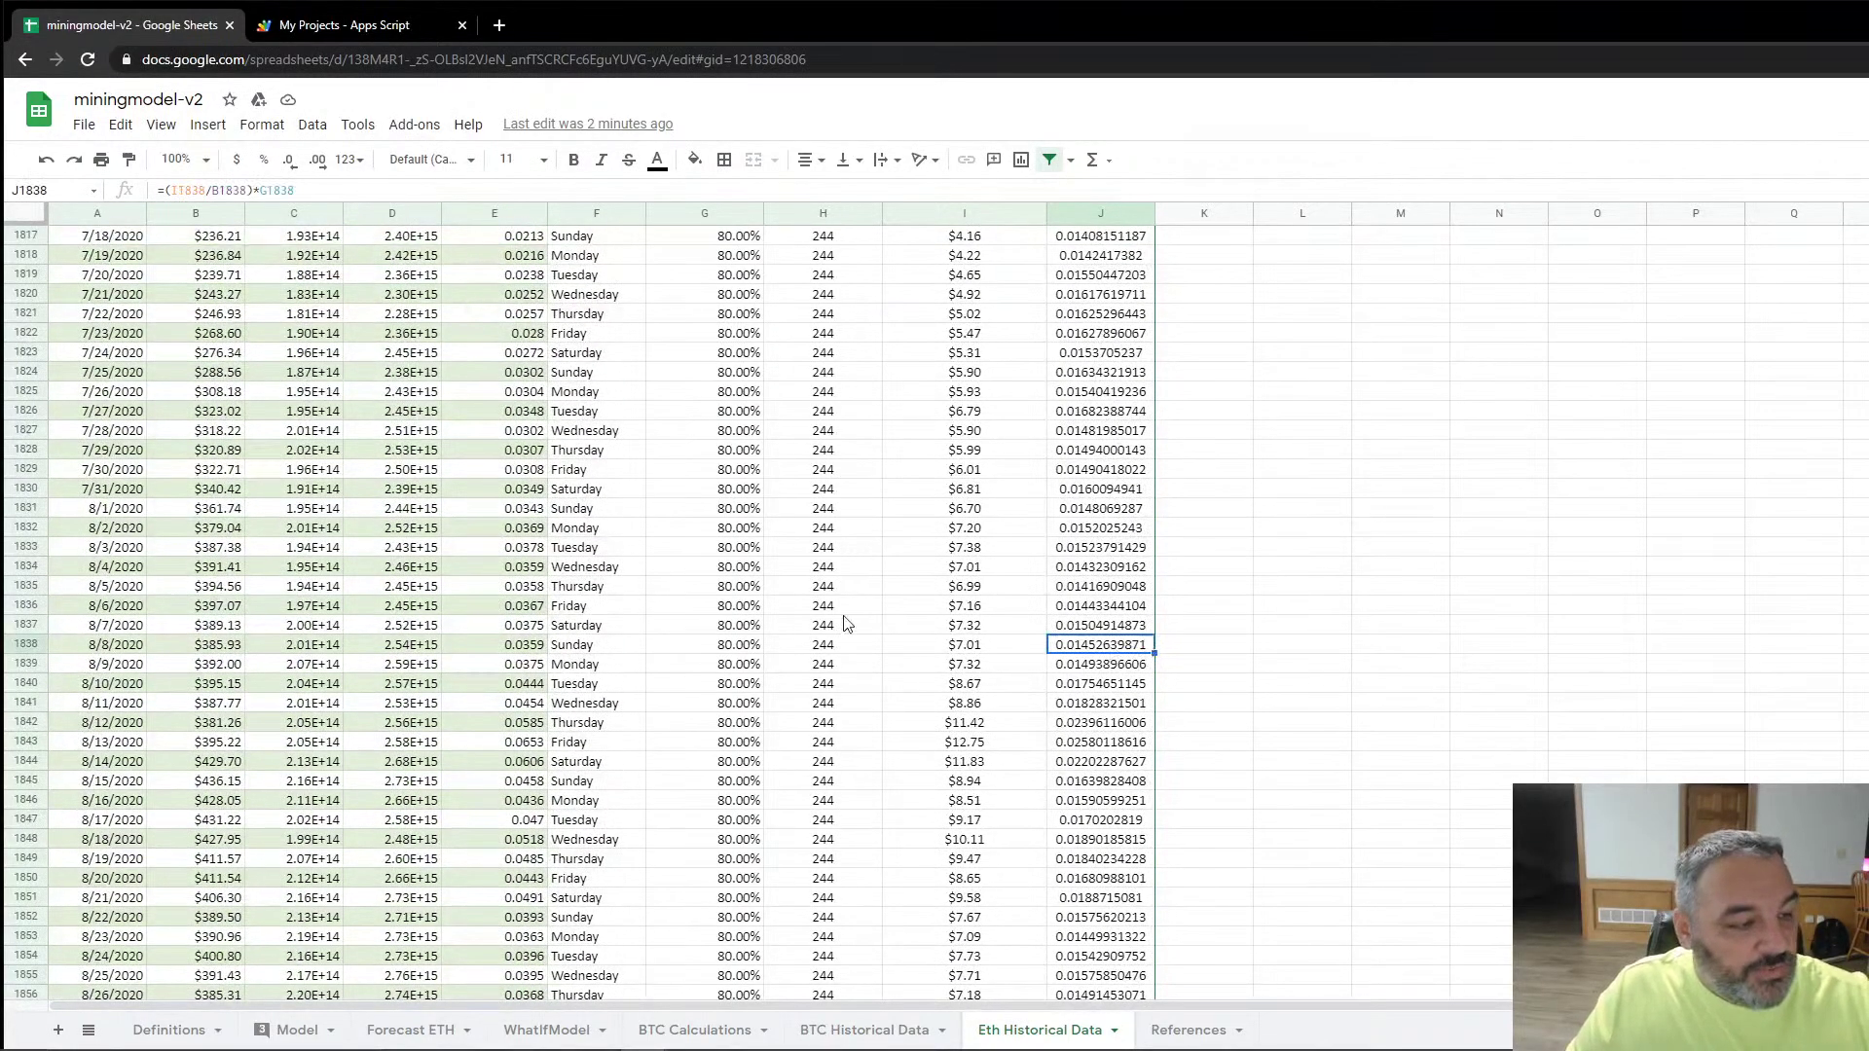
{"action": "left_click", "coordinate": [800, 648]}
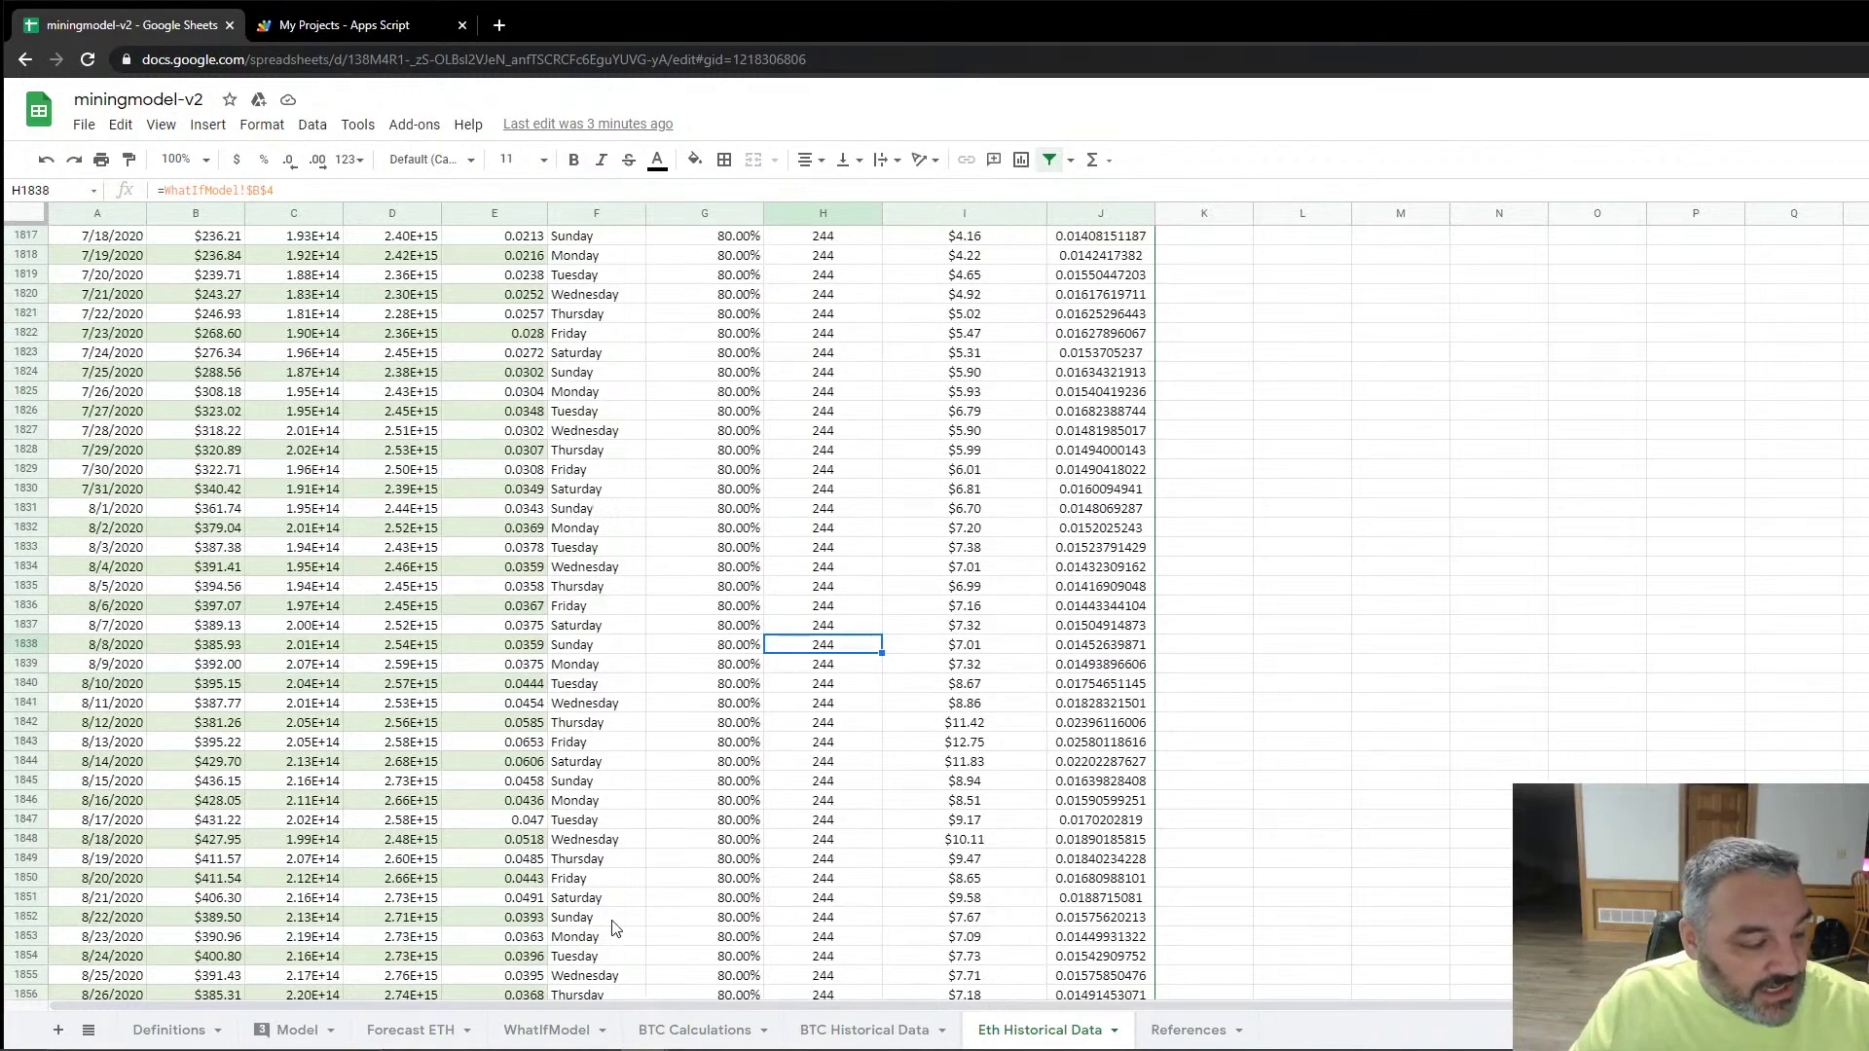
Step: Return through WhatIfModel to the Model sheet and review its list of mining setups and single GPUs
{"action": "left_click", "coordinate": [547, 1032]}
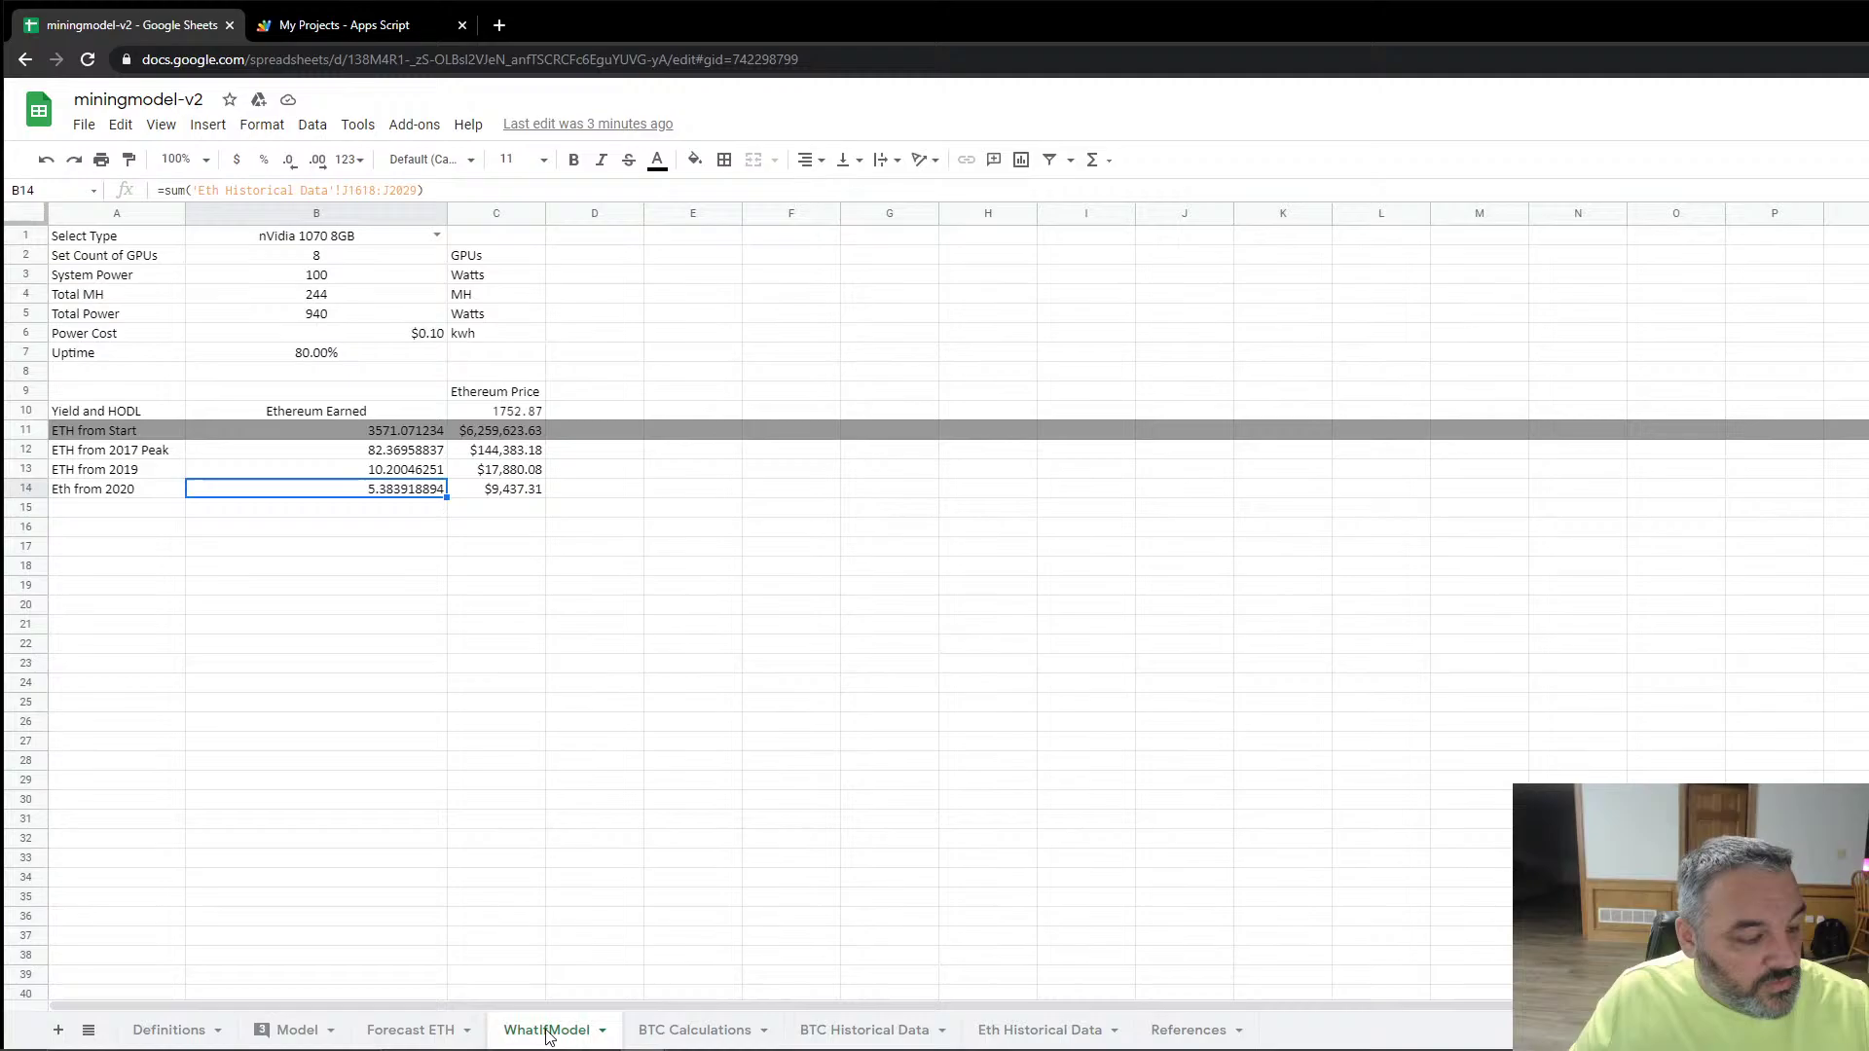
{"action": "left_click", "coordinate": [297, 1030]}
{"action": "scroll", "coordinate": [139, 590], "scroll_direction": "down", "scroll_amount": 10}
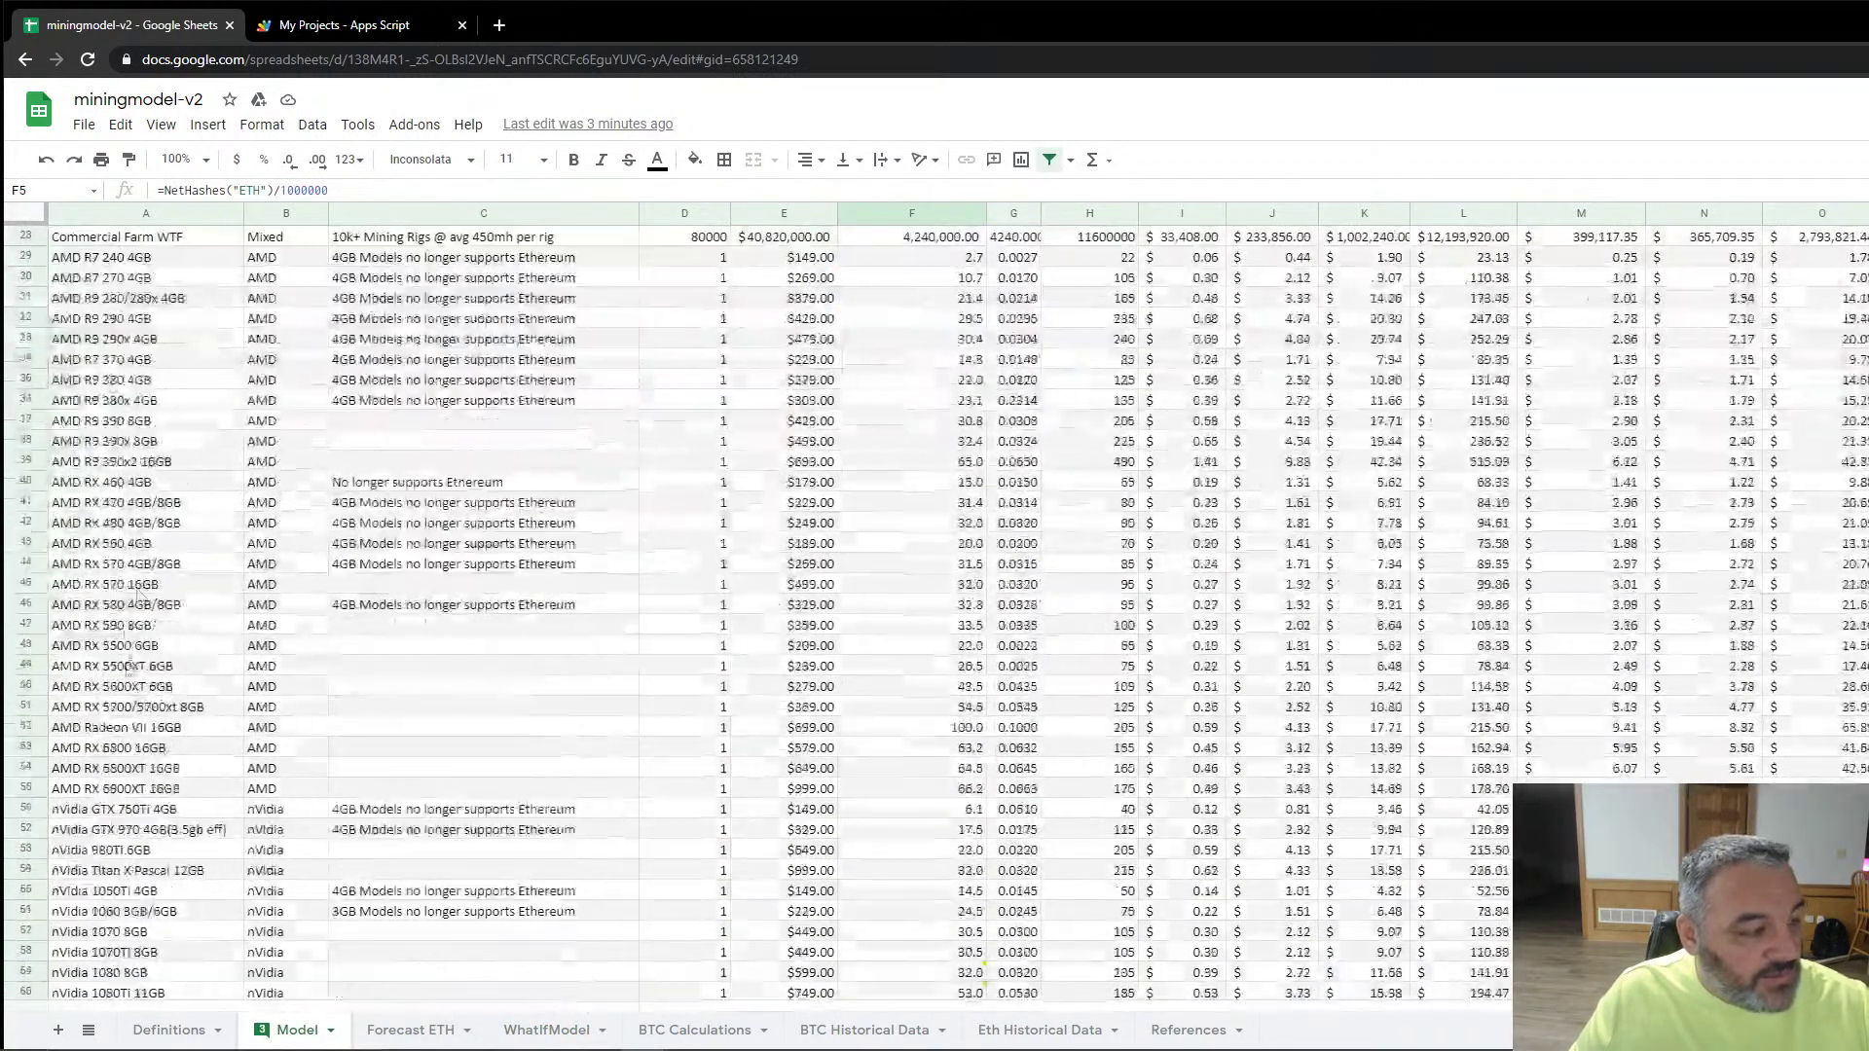
{"action": "scroll", "coordinate": [139, 590], "scroll_direction": "down", "scroll_amount": 4}
{"action": "scroll", "coordinate": [156, 513], "scroll_direction": "down", "scroll_amount": 1}
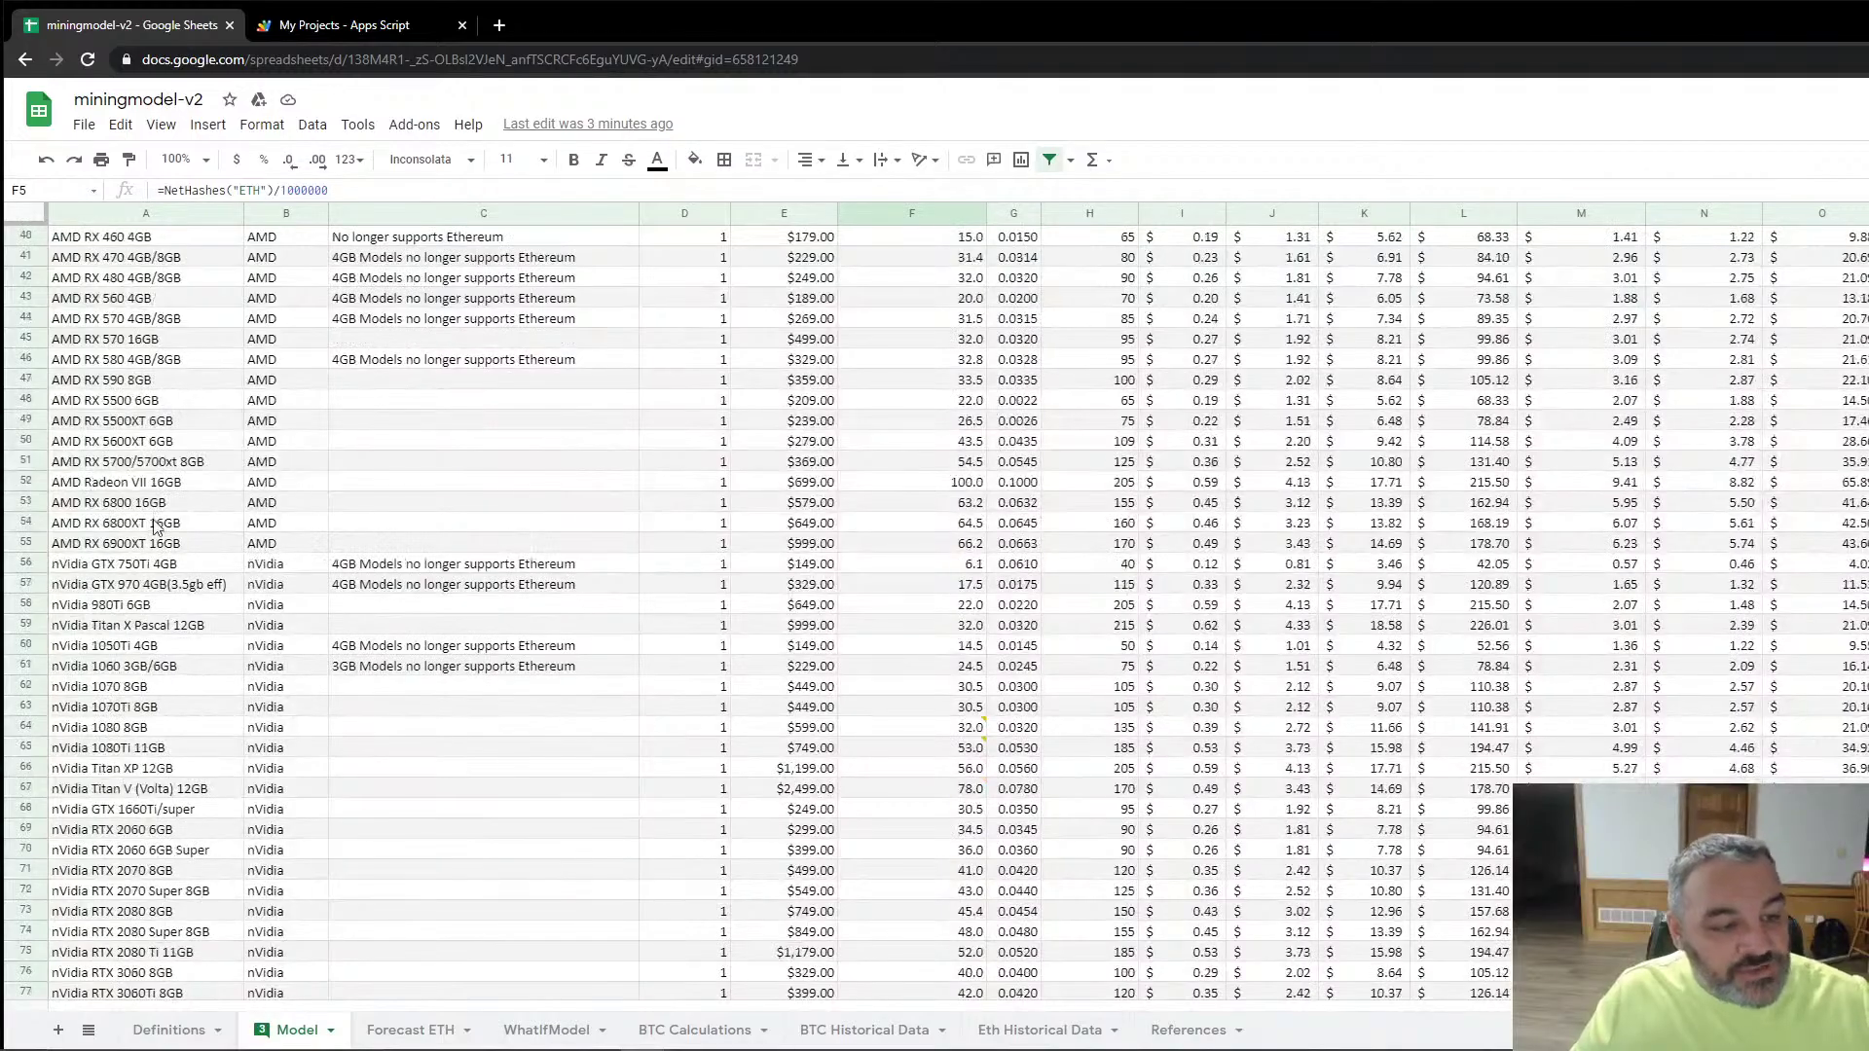
{"action": "scroll", "coordinate": [829, 679], "scroll_direction": "down", "scroll_amount": 3}
{"action": "scroll", "coordinate": [828, 679], "scroll_direction": "up", "scroll_amount": 15}
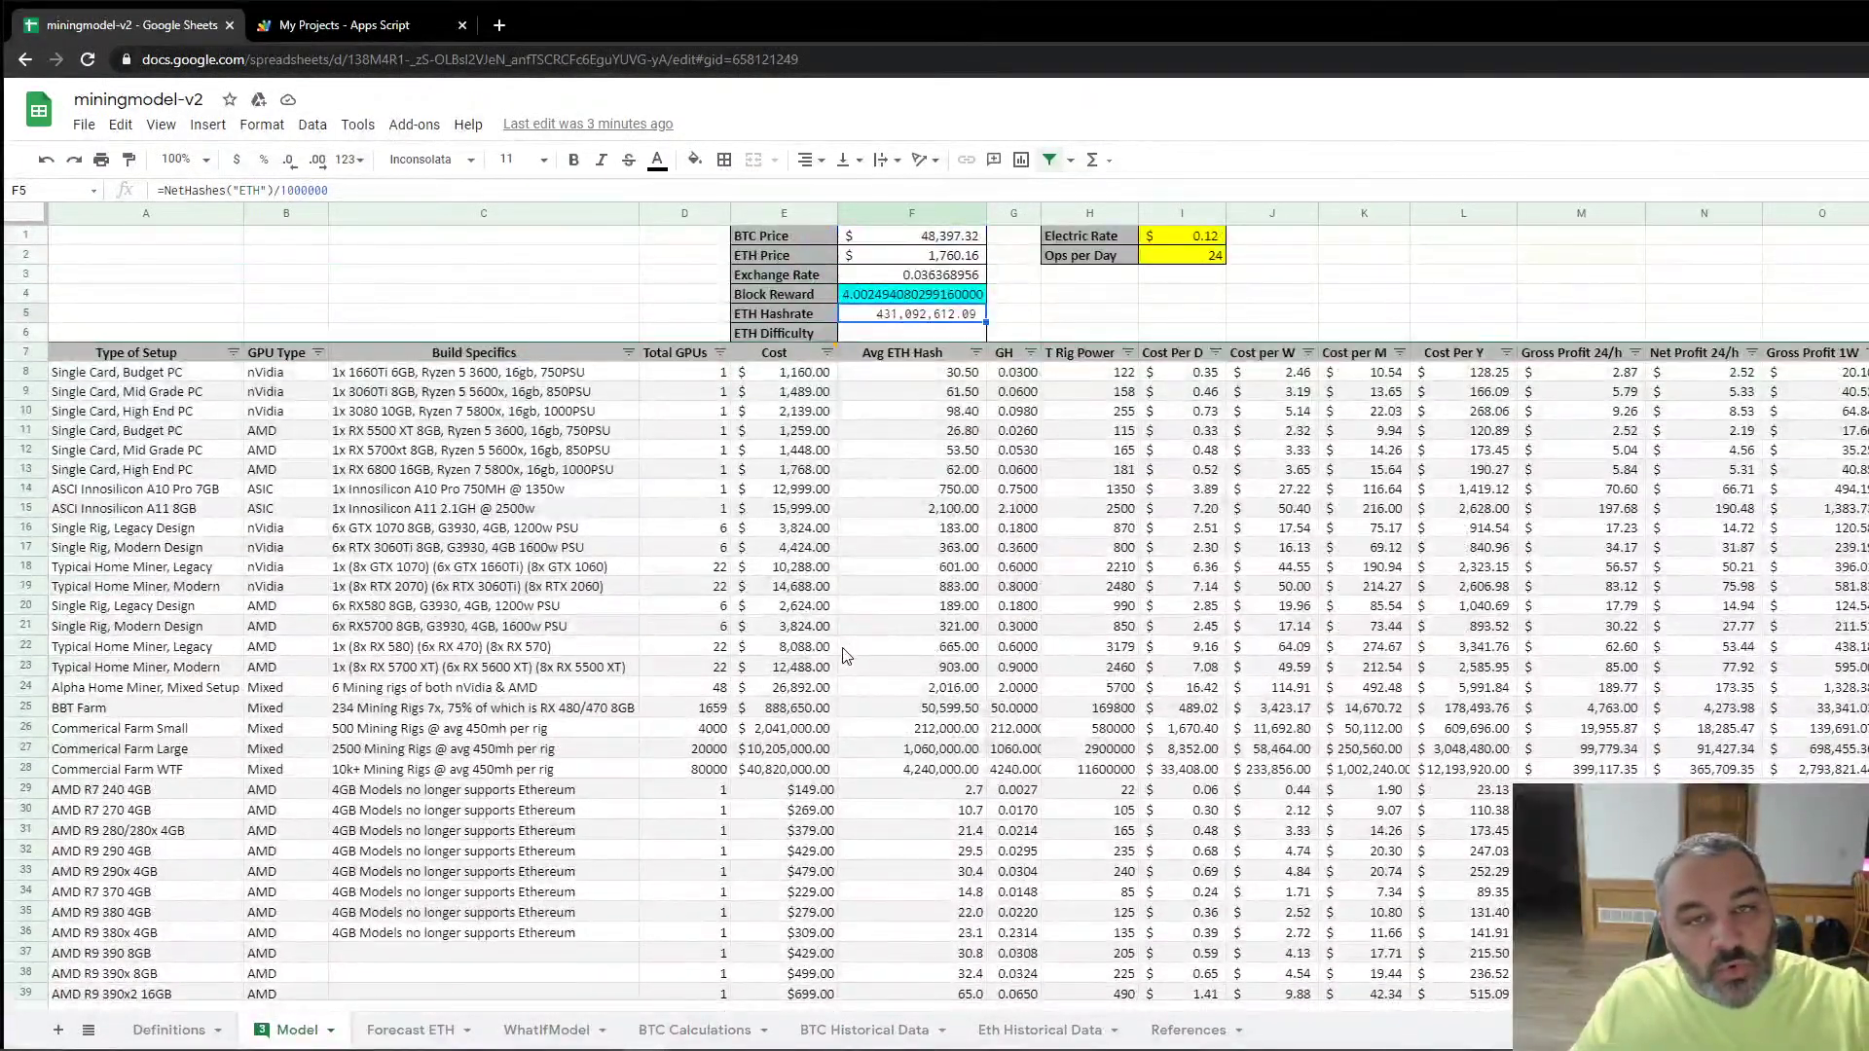
Step: Check the AMD RX 570 16GB power cell, and examine the remaining AMD and nVidia entries down to the nVidia RTX 3090 24GB
{"action": "scroll", "coordinate": [843, 653], "scroll_direction": "down", "scroll_amount": 7}
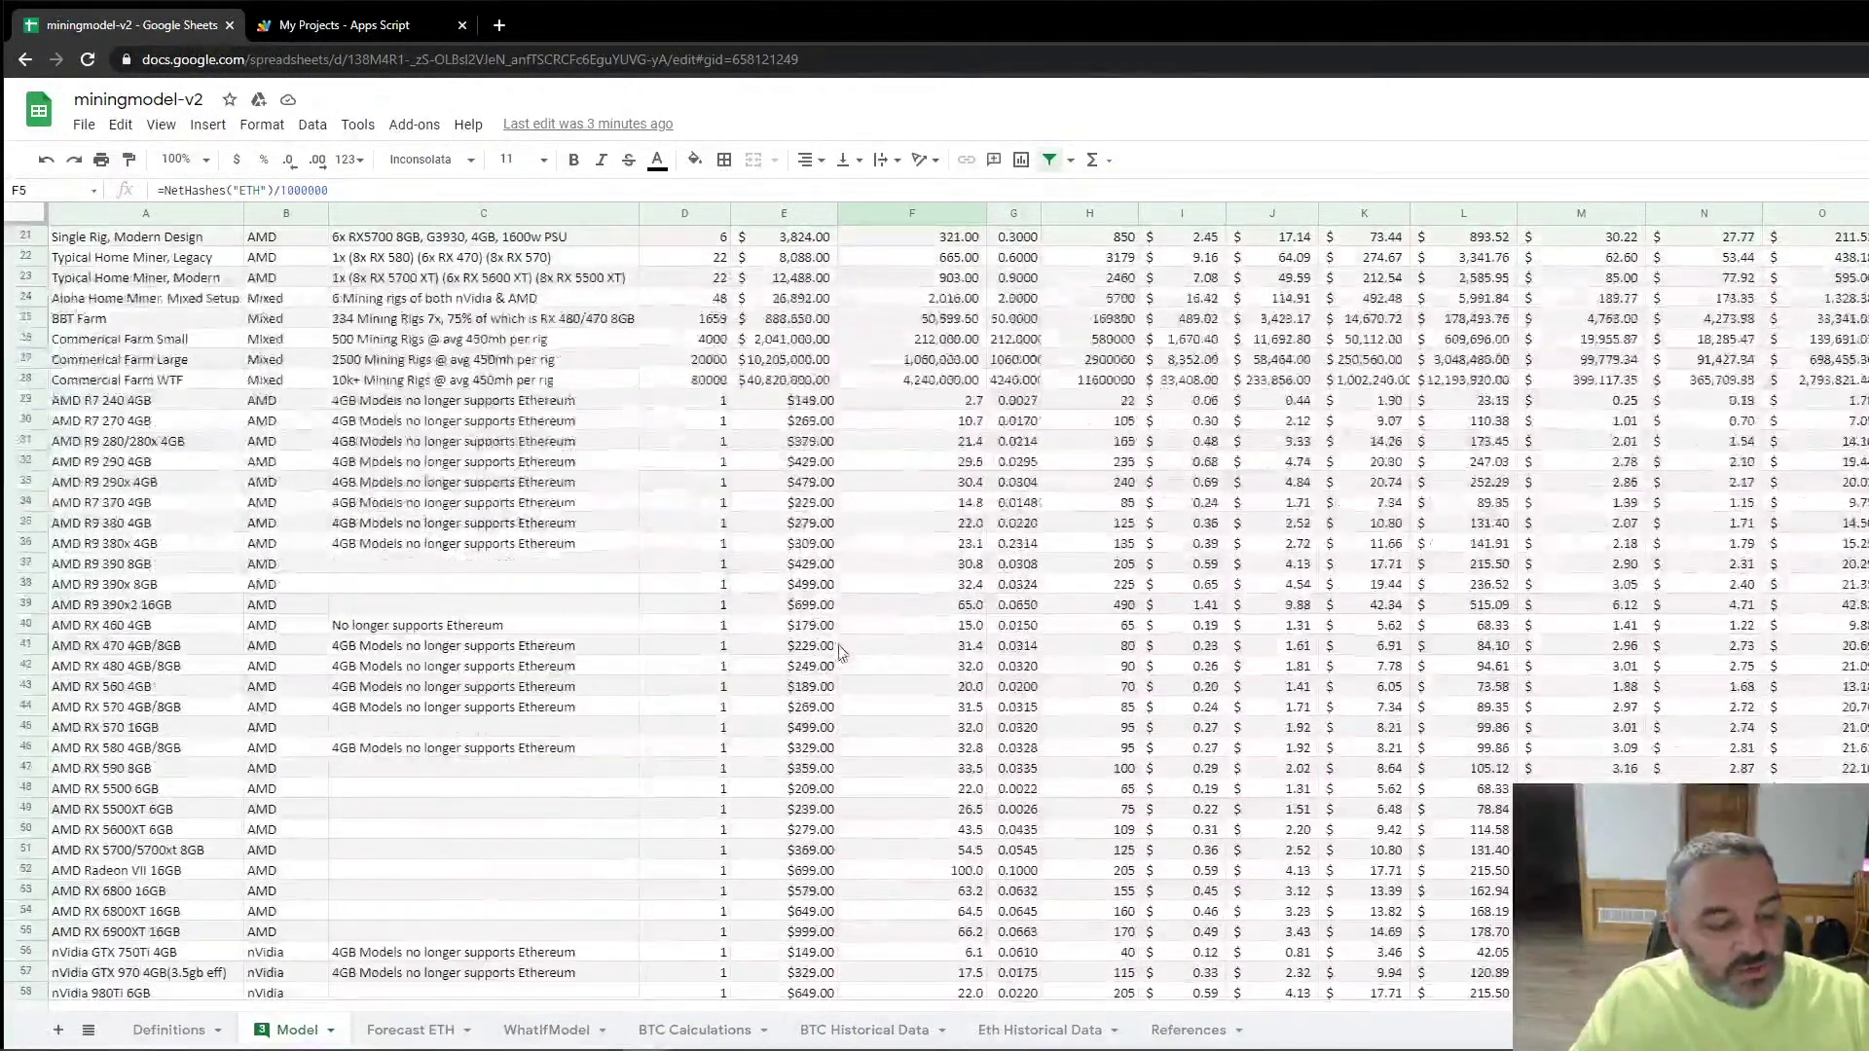
{"action": "left_click", "coordinate": [1117, 735]}
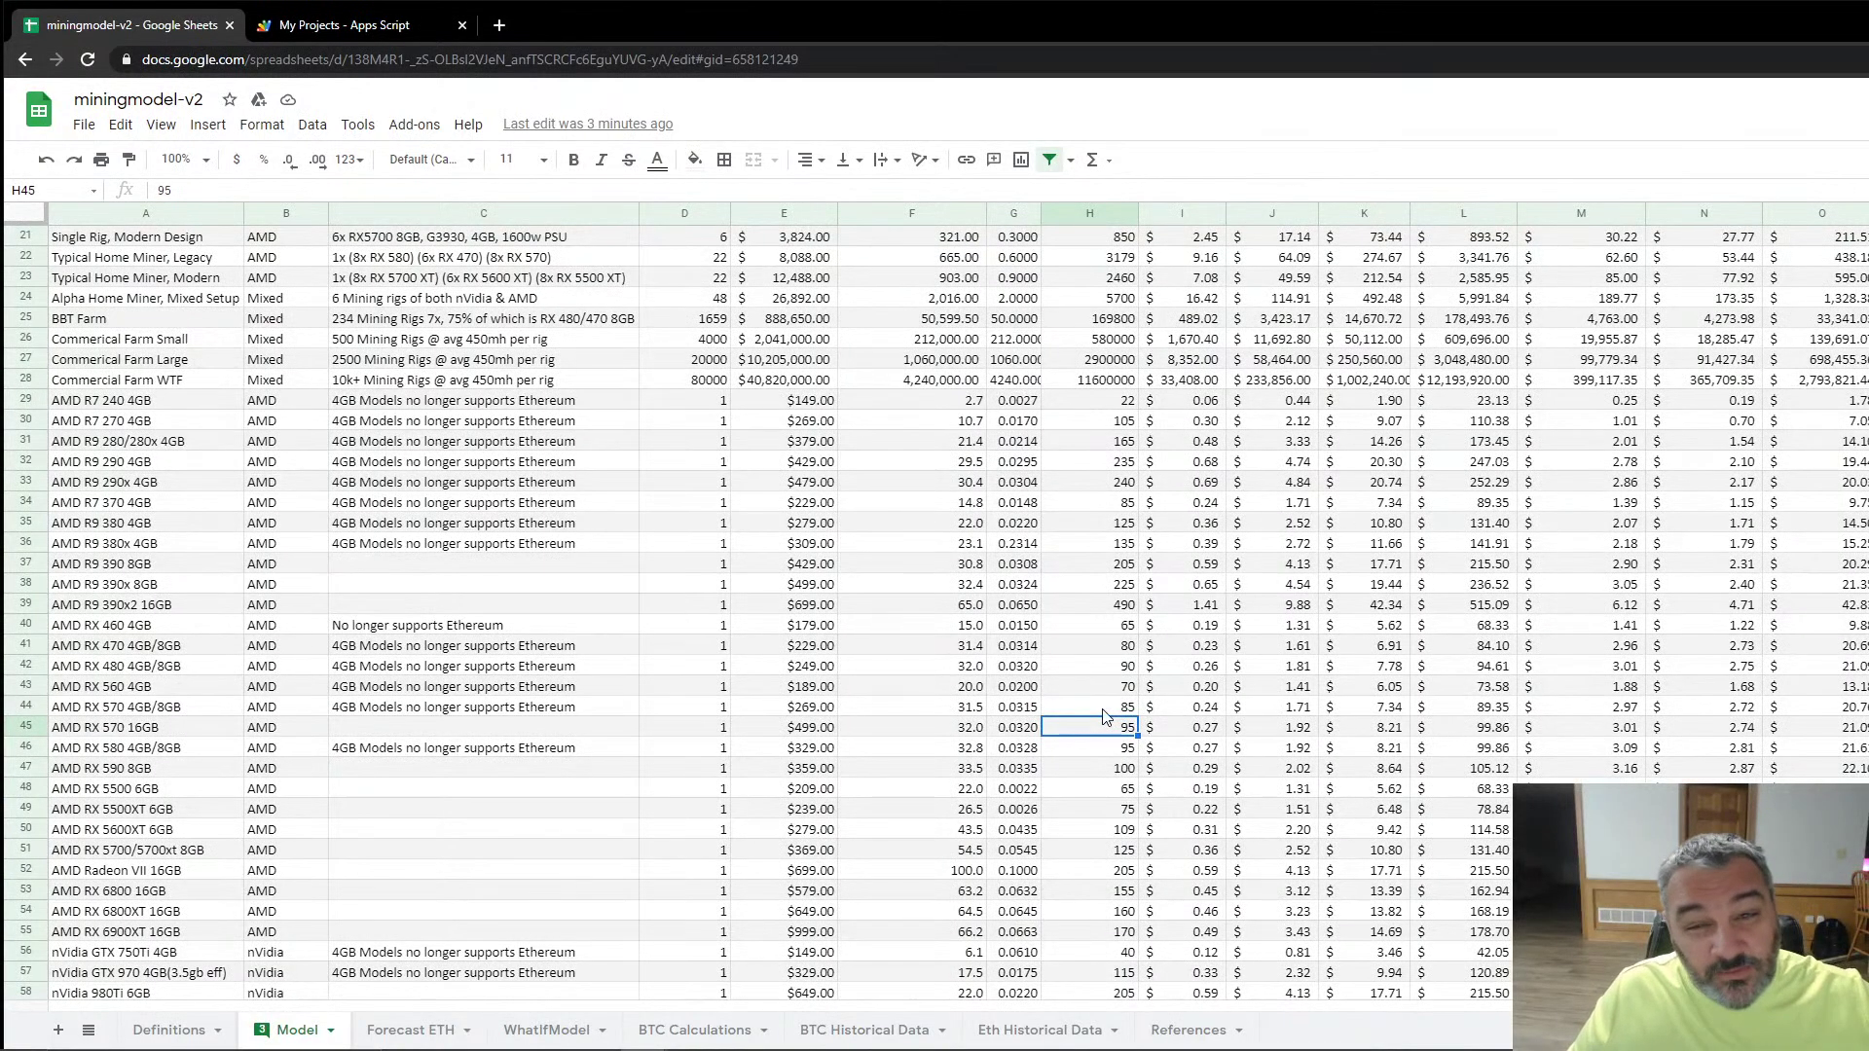
{"action": "scroll", "coordinate": [1105, 721], "scroll_direction": "down", "scroll_amount": 2}
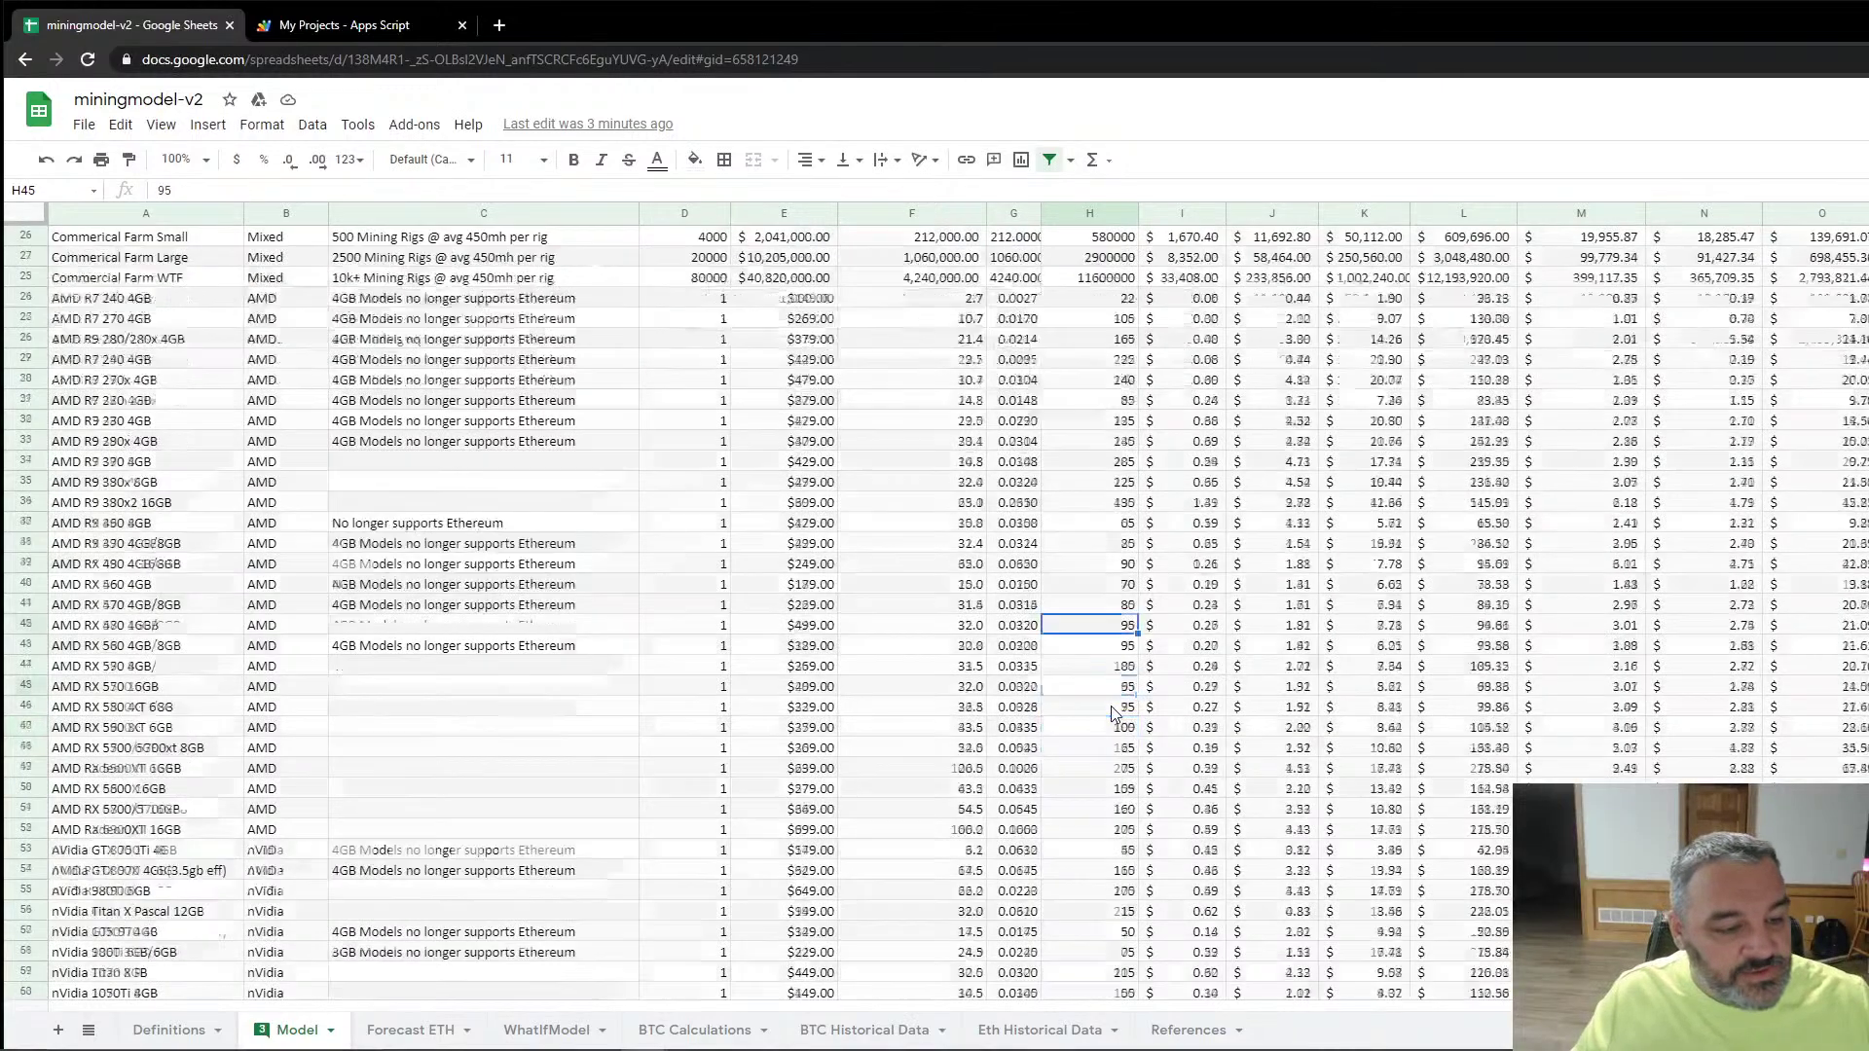
{"action": "scroll", "coordinate": [1112, 703], "scroll_direction": "down", "scroll_amount": 5}
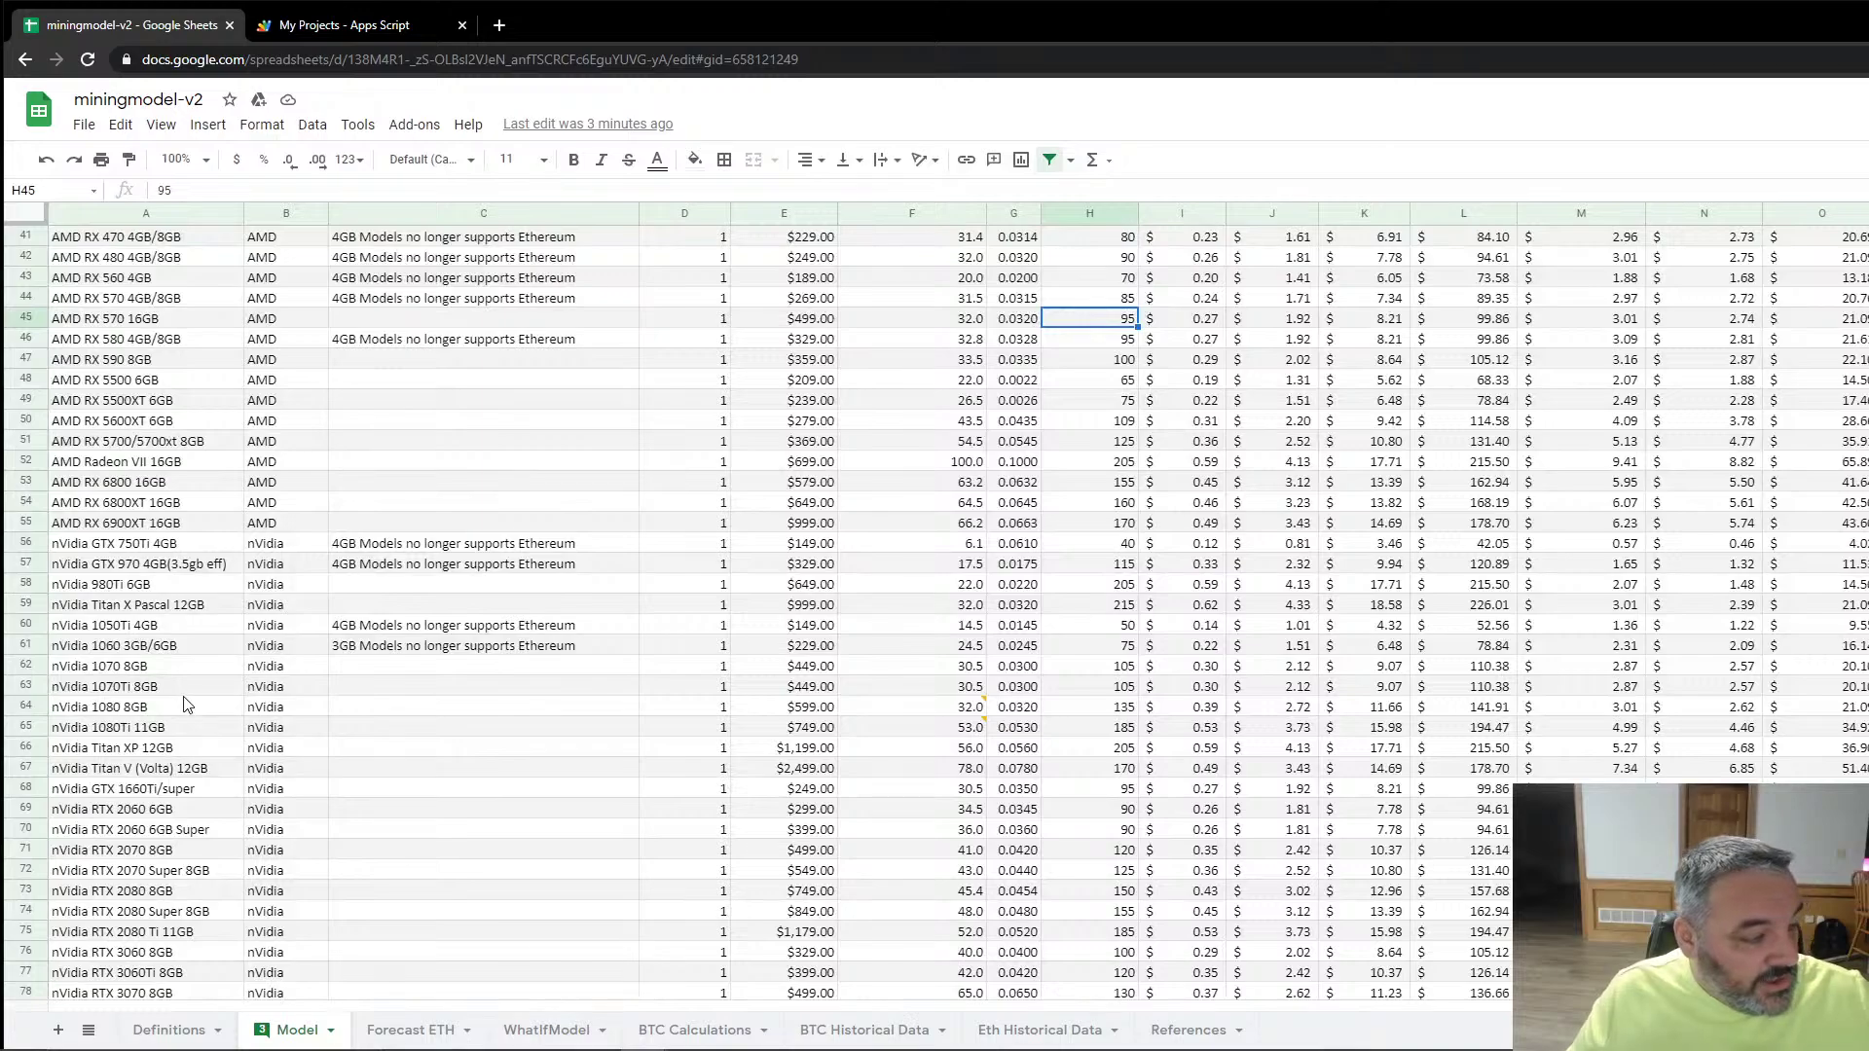
{"action": "scroll", "coordinate": [188, 704], "scroll_direction": "down", "scroll_amount": 2}
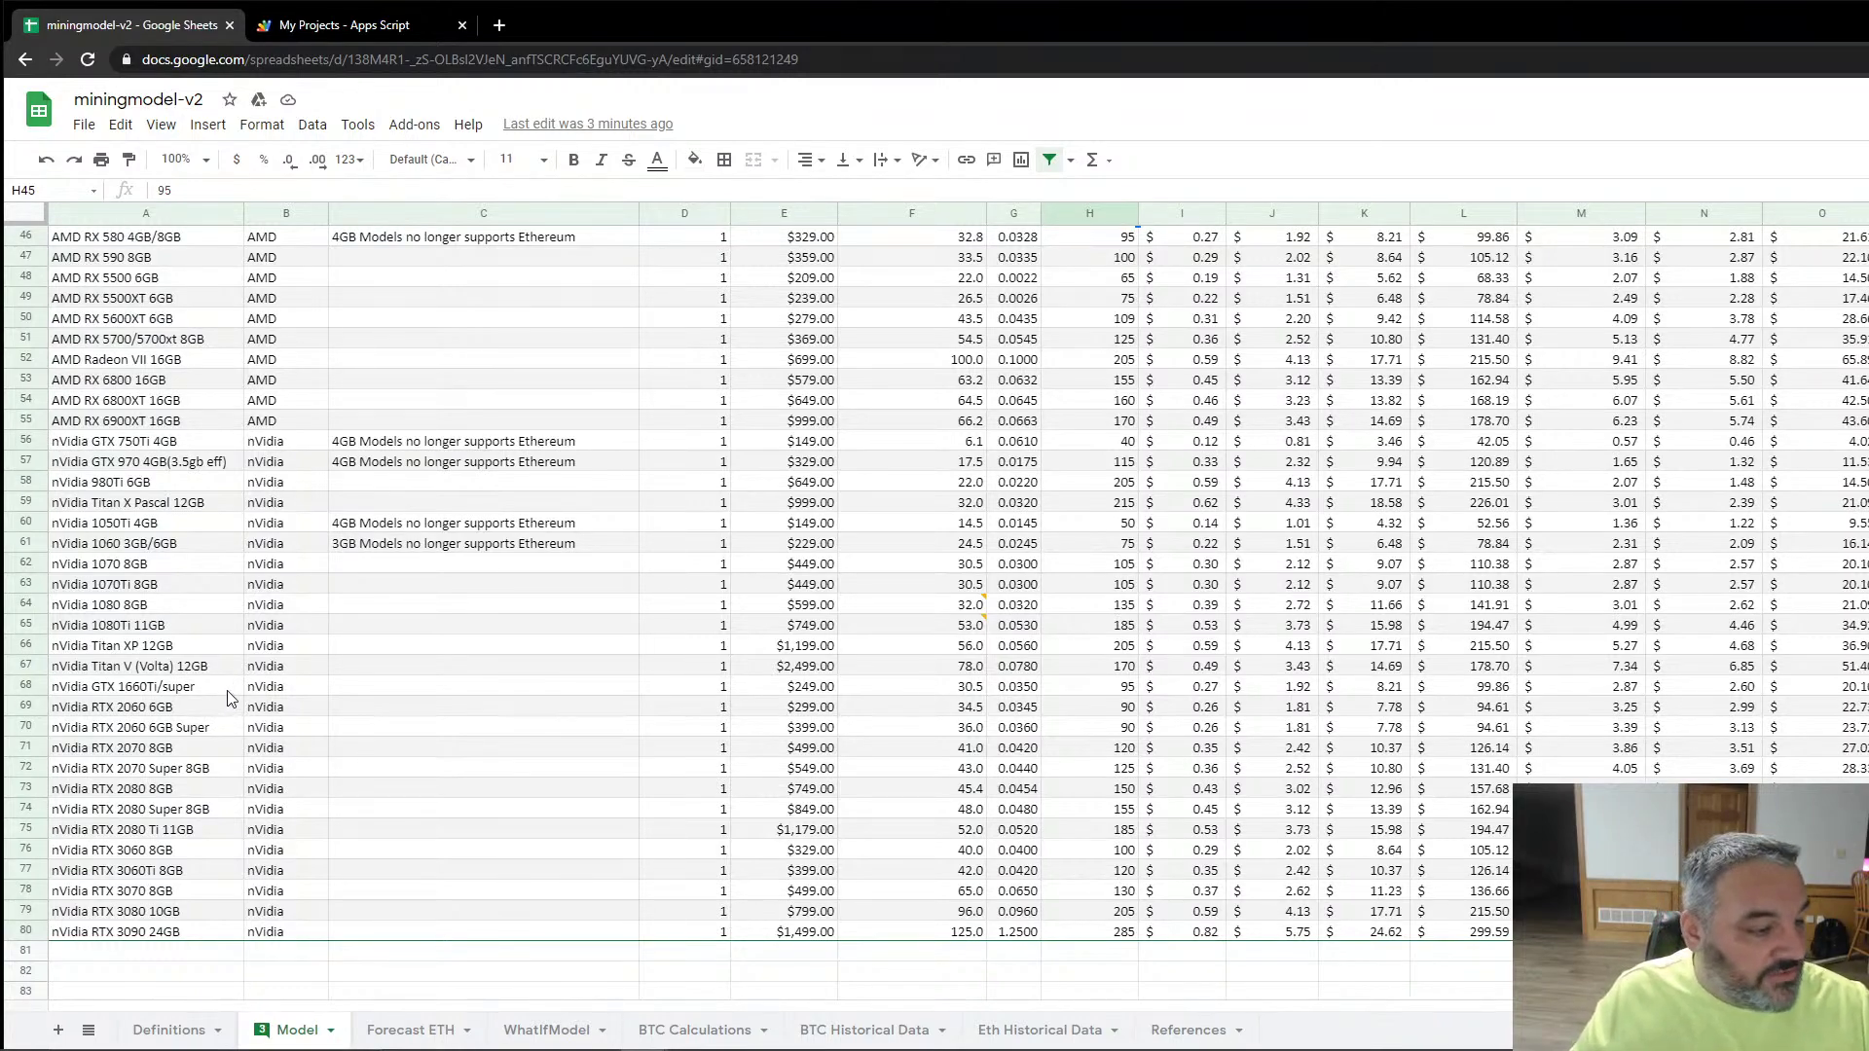
Step: Review the Model sheet's mining setups again, and look through the Eth Historical Data rows from June to December 2020
{"action": "scroll", "coordinate": [762, 781], "scroll_direction": "up", "scroll_amount": 6}
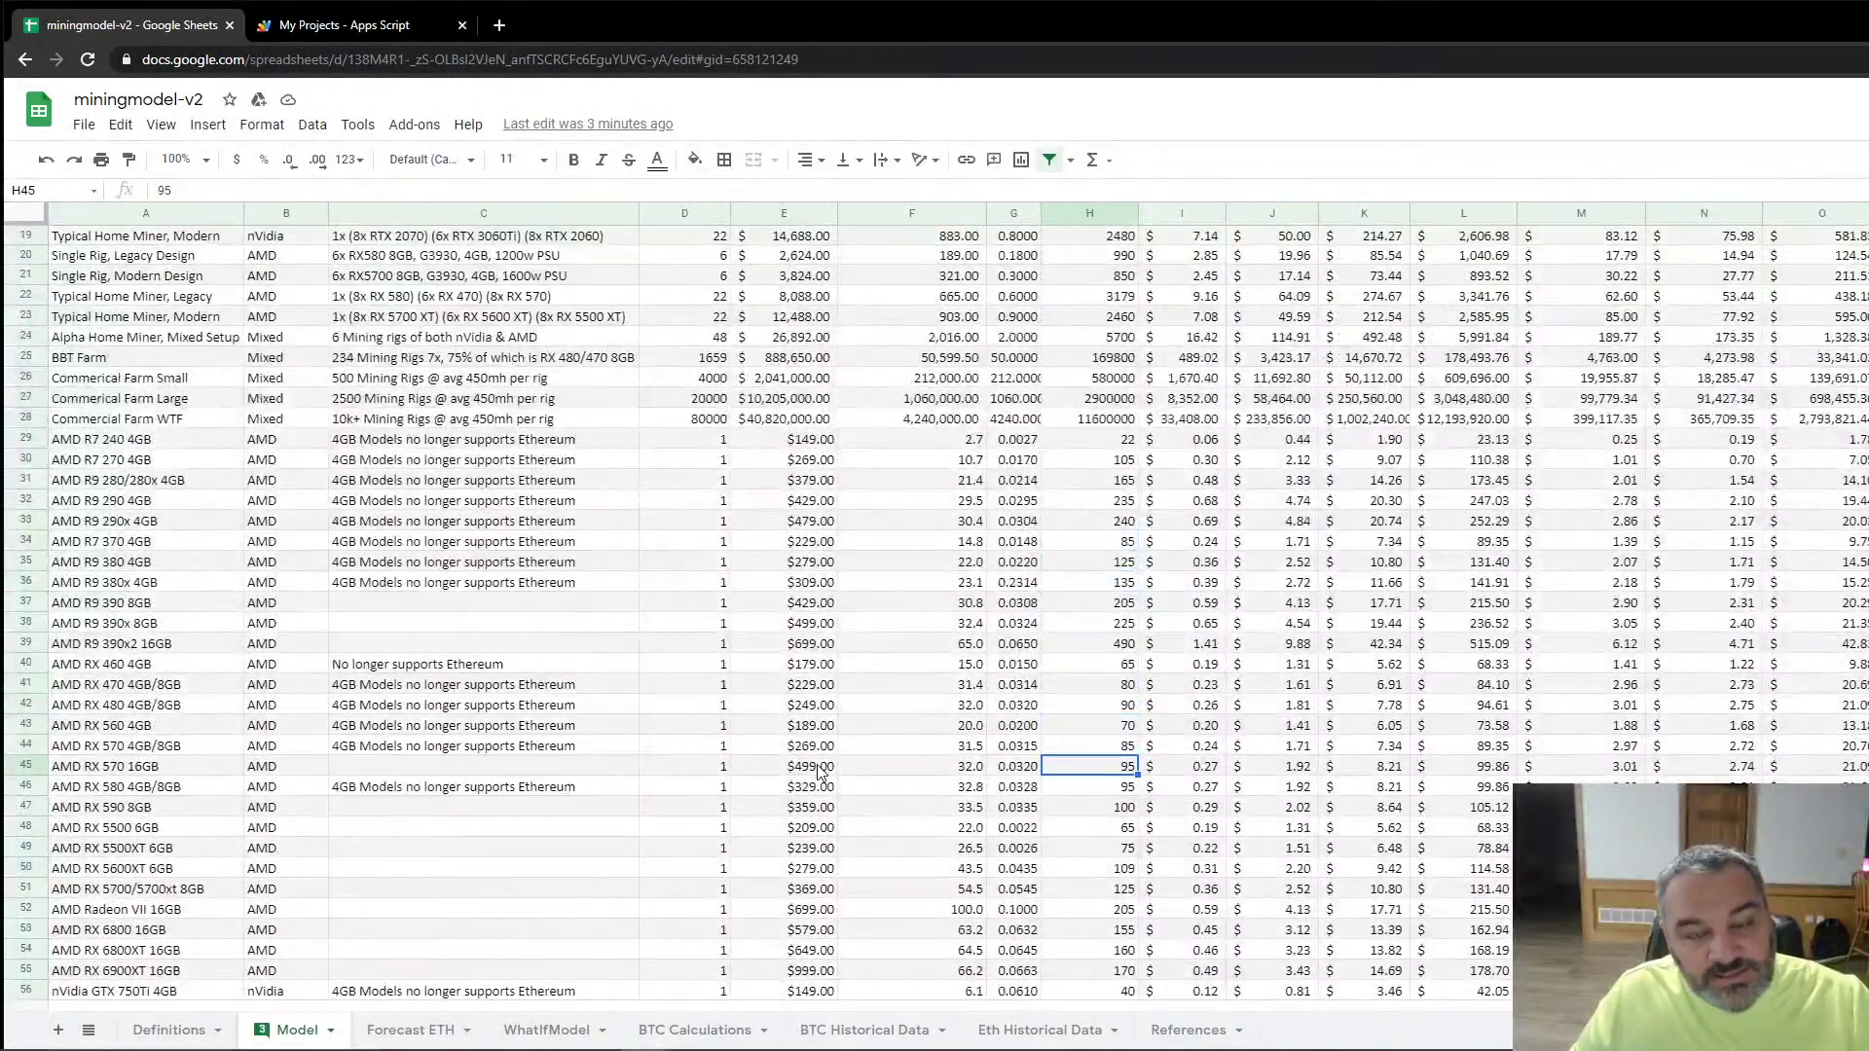
{"action": "scroll", "coordinate": [818, 772], "scroll_direction": "up", "scroll_amount": 3}
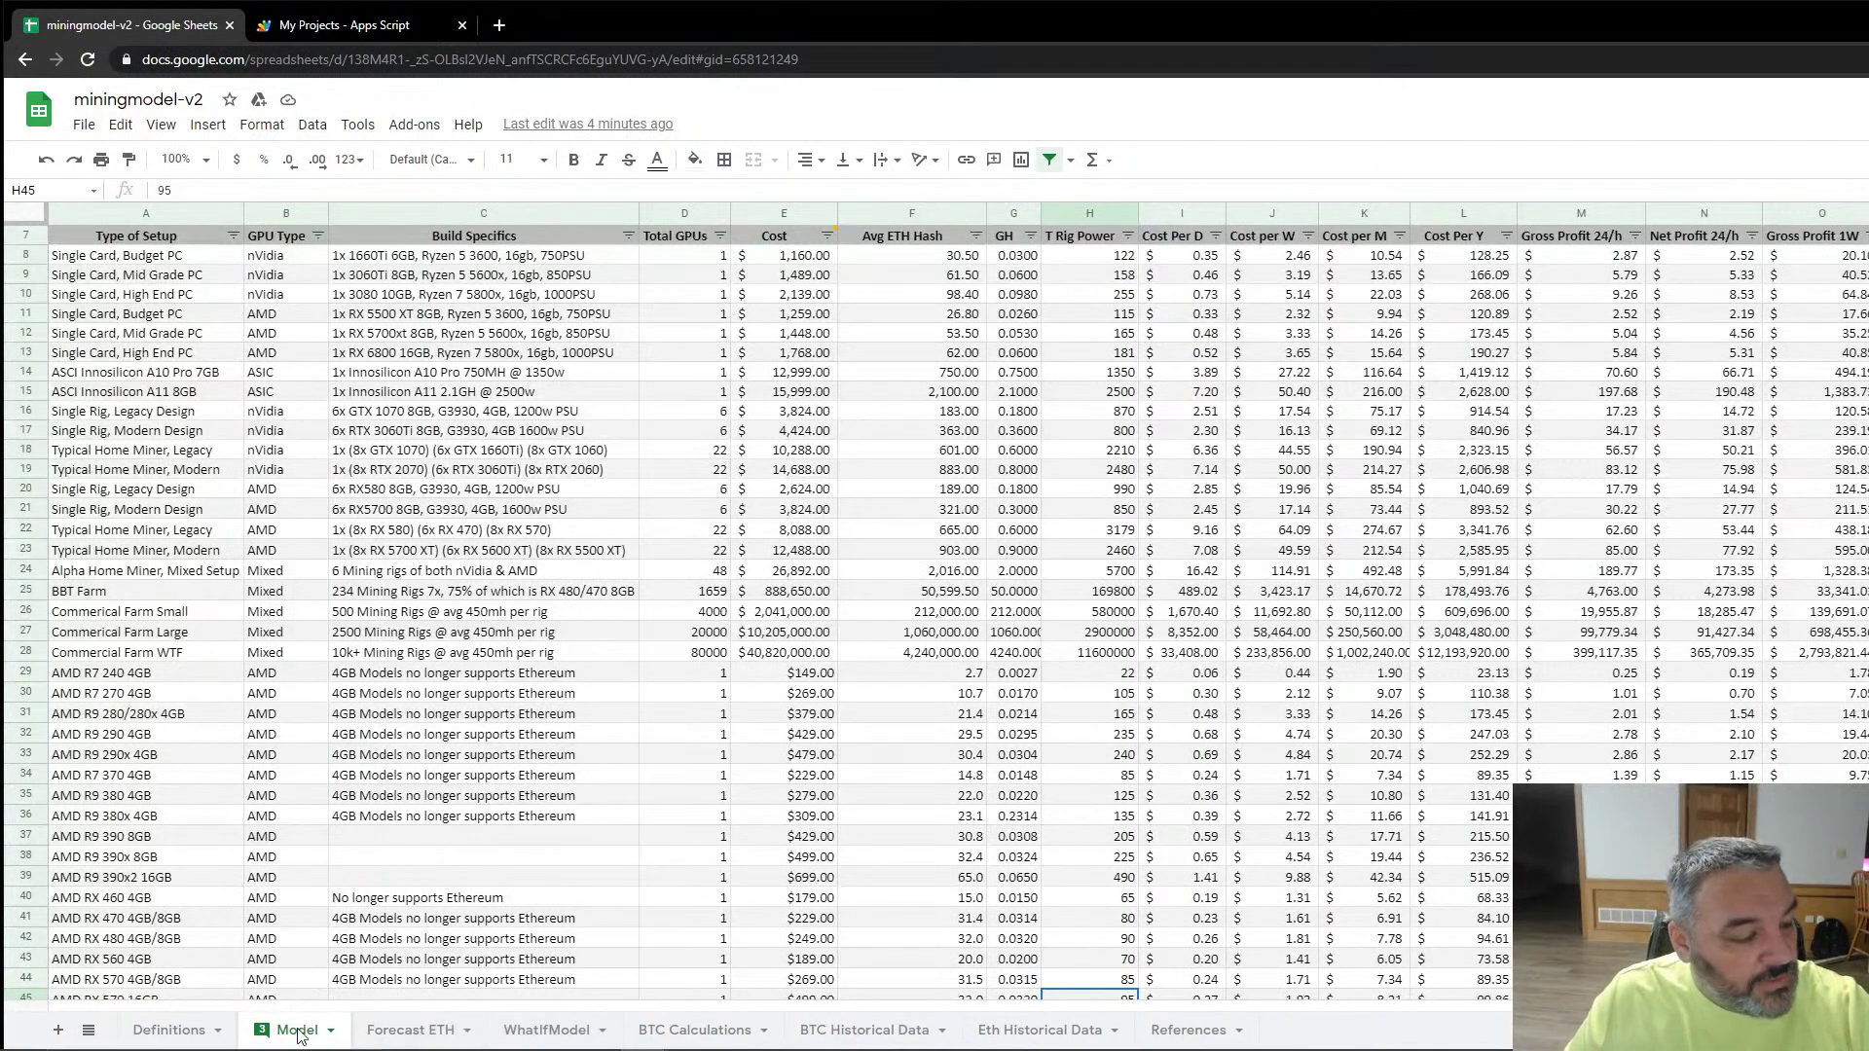
{"action": "left_click", "coordinate": [1003, 1034]}
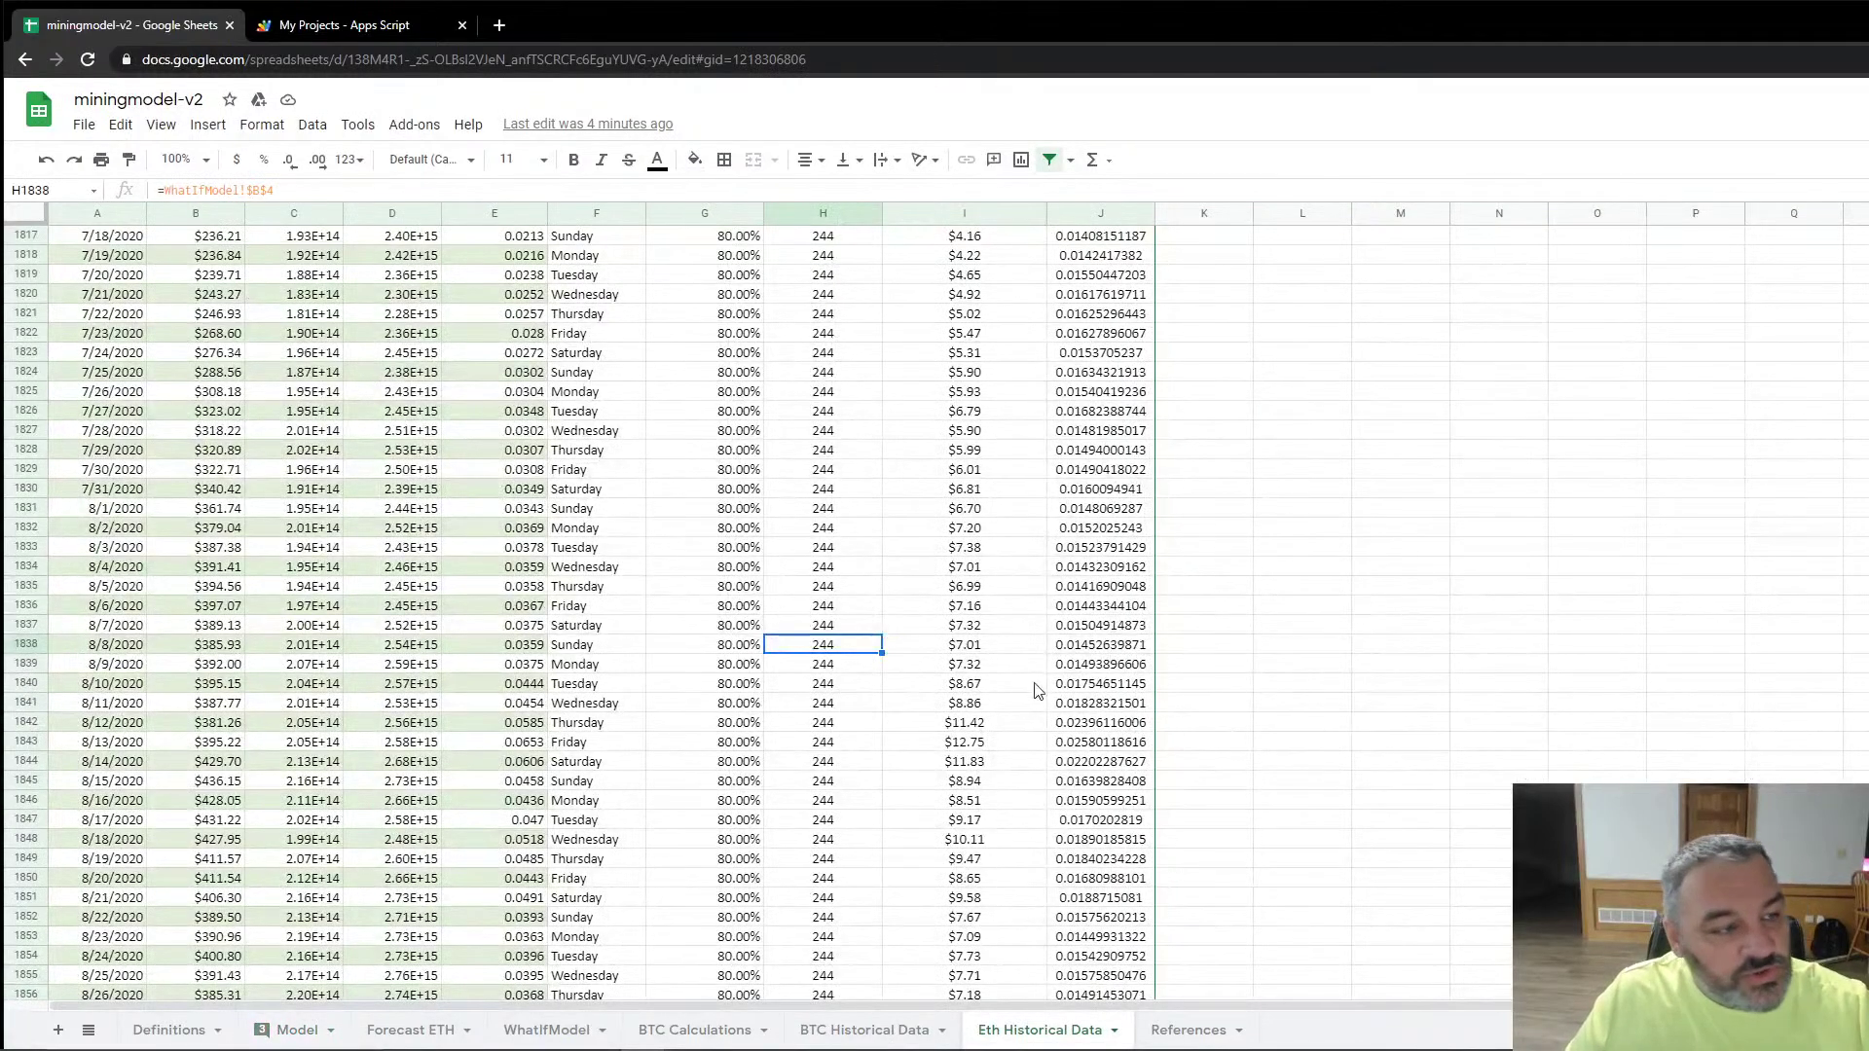
{"action": "scroll", "coordinate": [925, 655], "scroll_direction": "up", "scroll_amount": 4}
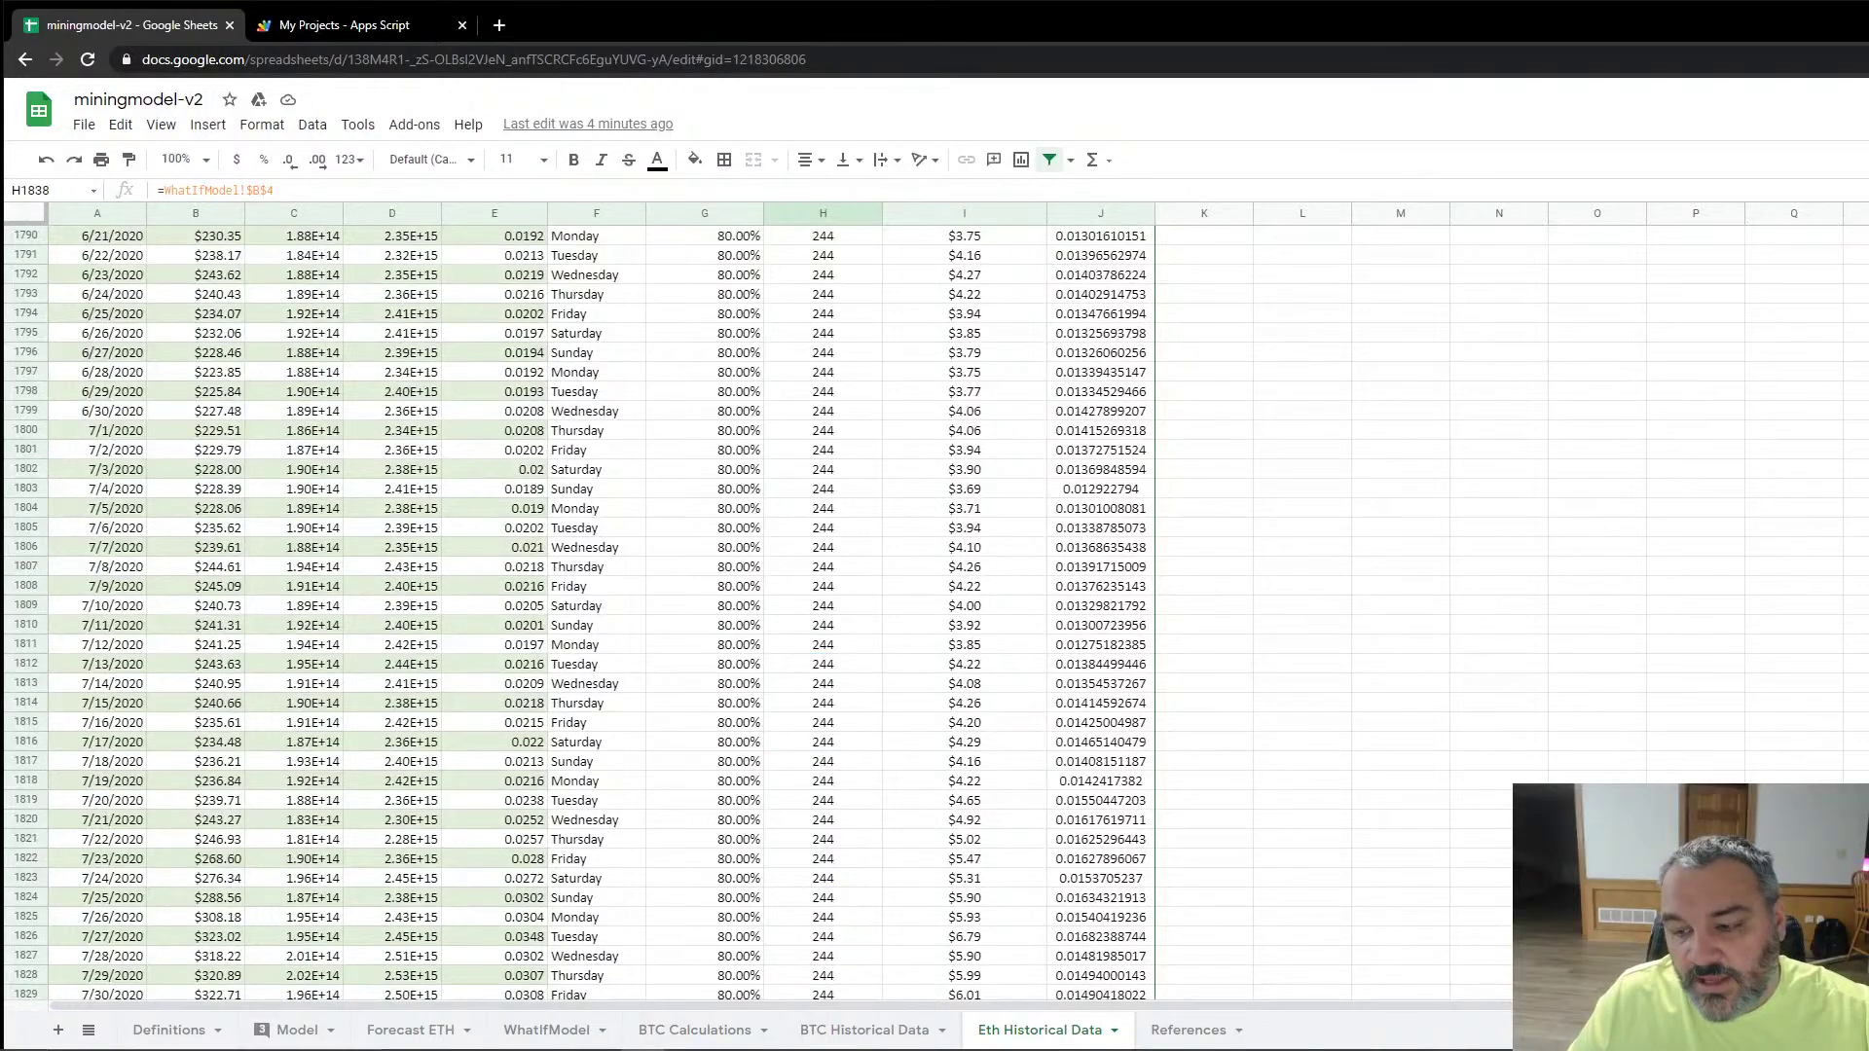
{"action": "scroll", "coordinate": [926, 655], "scroll_direction": "down", "scroll_amount": 20}
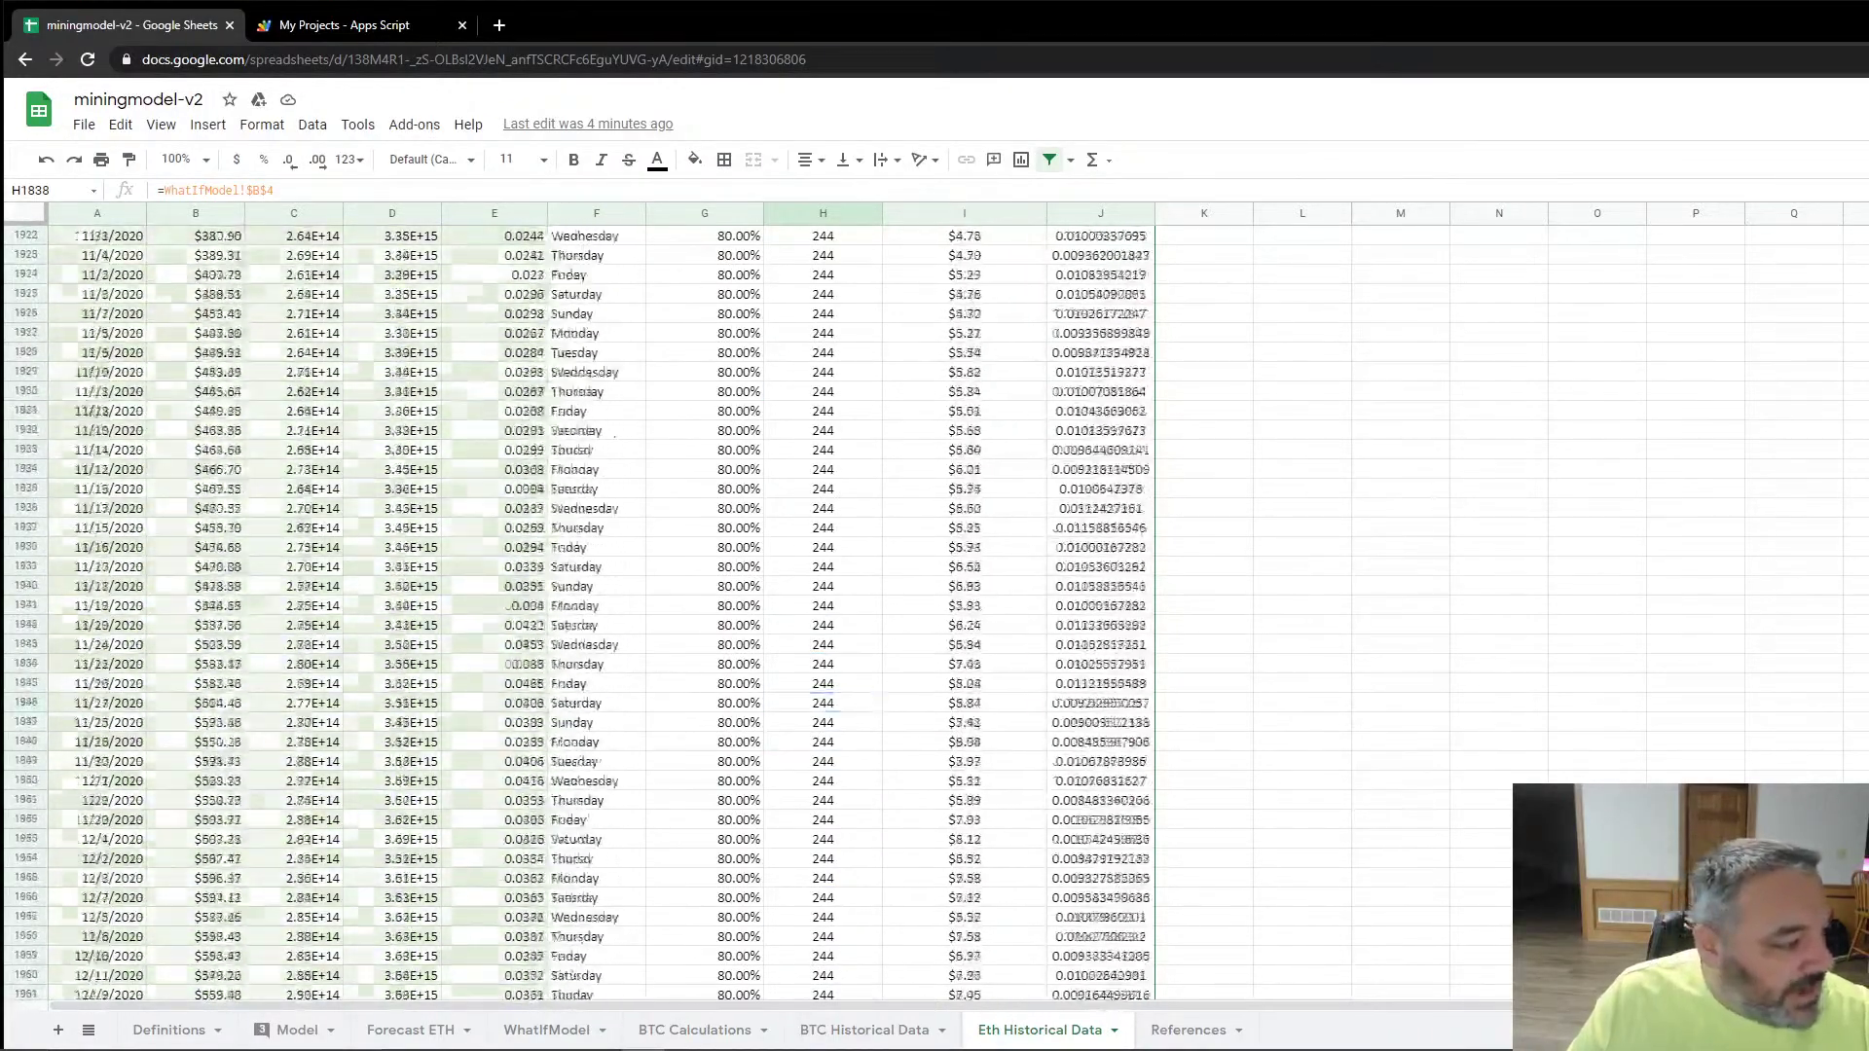
{"action": "scroll", "coordinate": [926, 655], "scroll_direction": "up", "scroll_amount": 10}
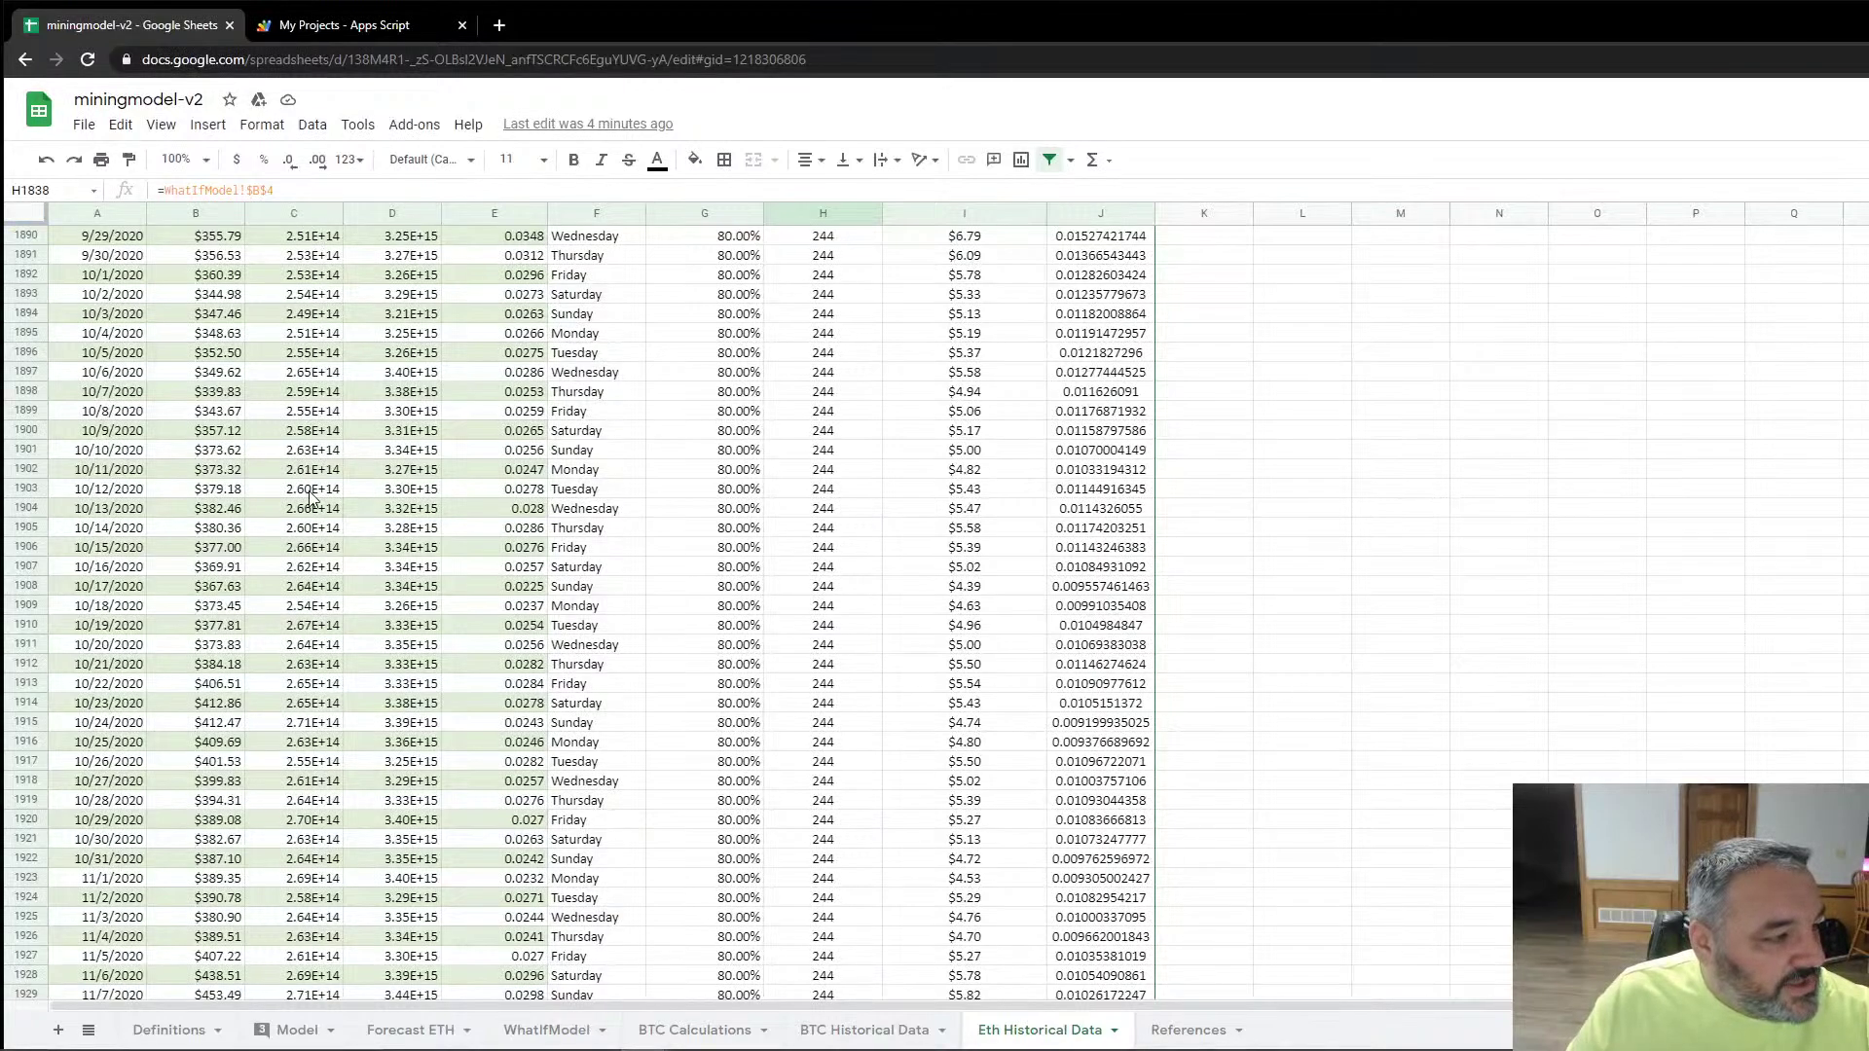
Step: Highlight columns C and D of the Ethereum daily history, and clear the selection at cell K1899
{"action": "left_click", "coordinate": [297, 534]}
{"action": "left_click_drag", "start_coordinate": [310, 217], "coordinate": [364, 207]}
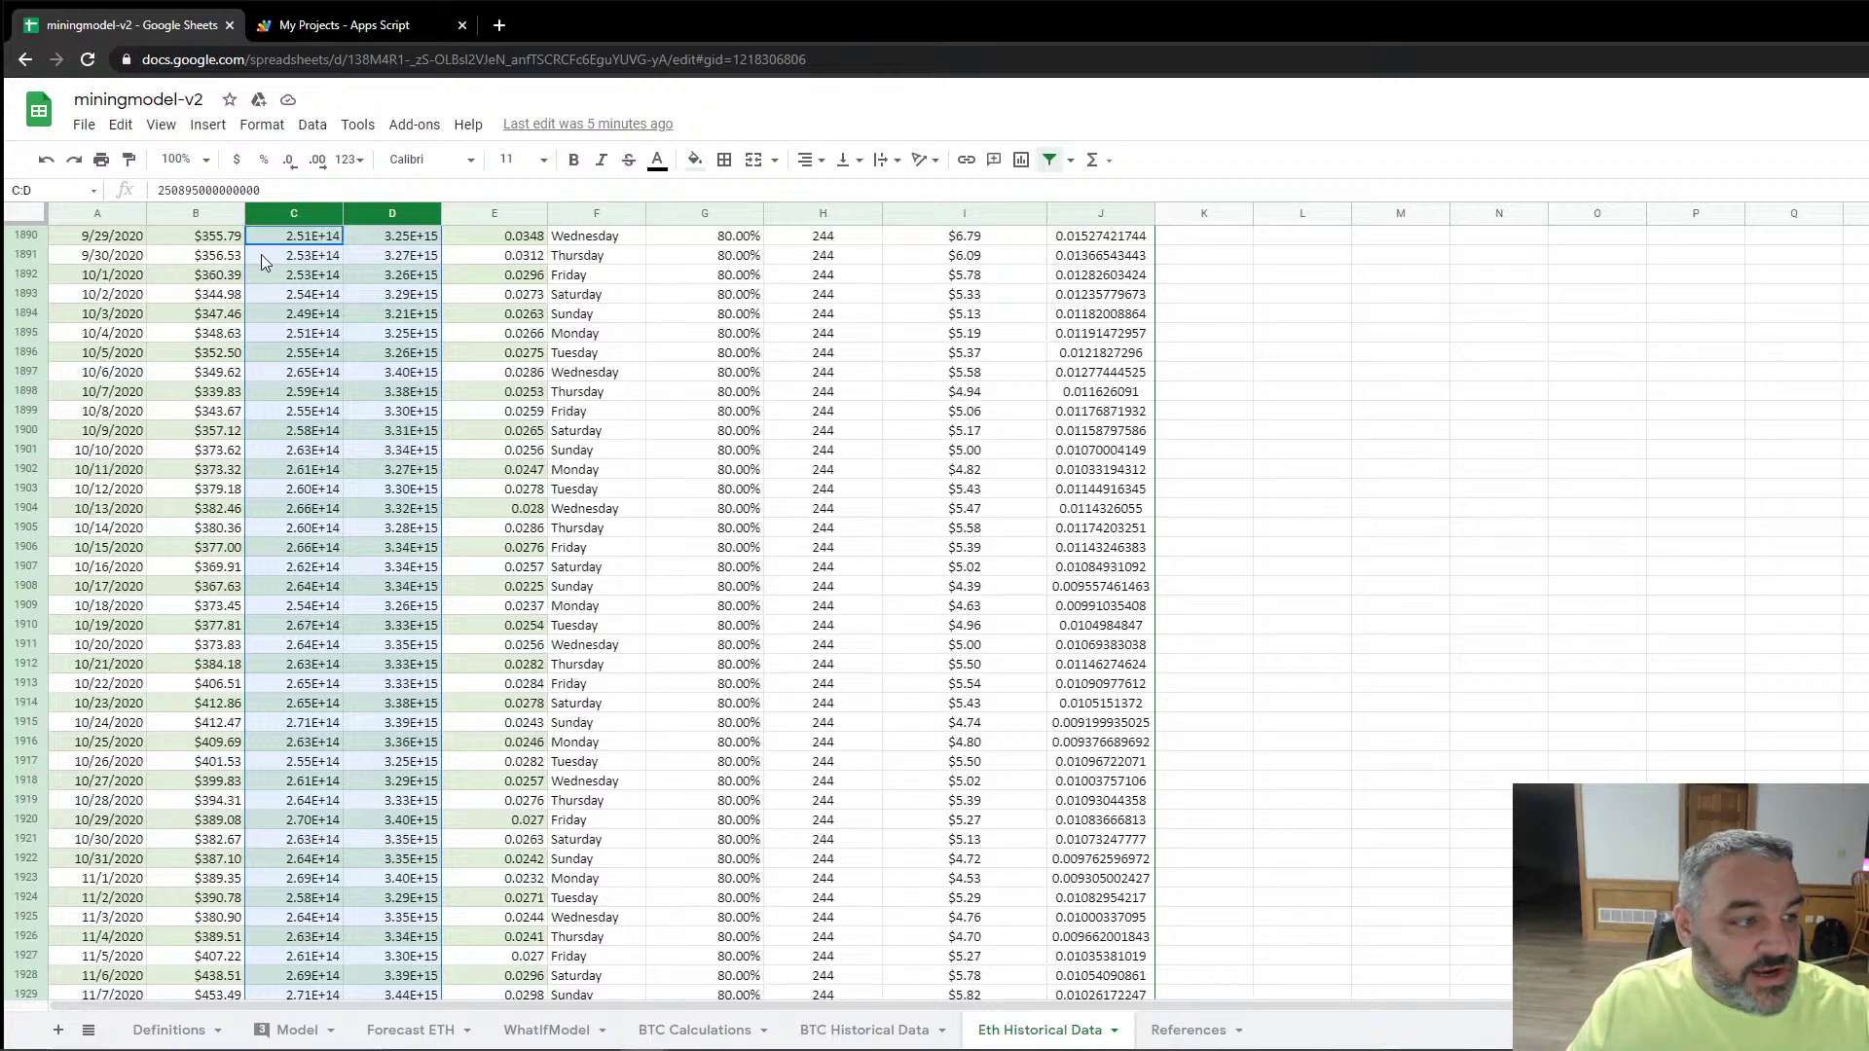
{"action": "left_click", "coordinate": [1198, 407]}
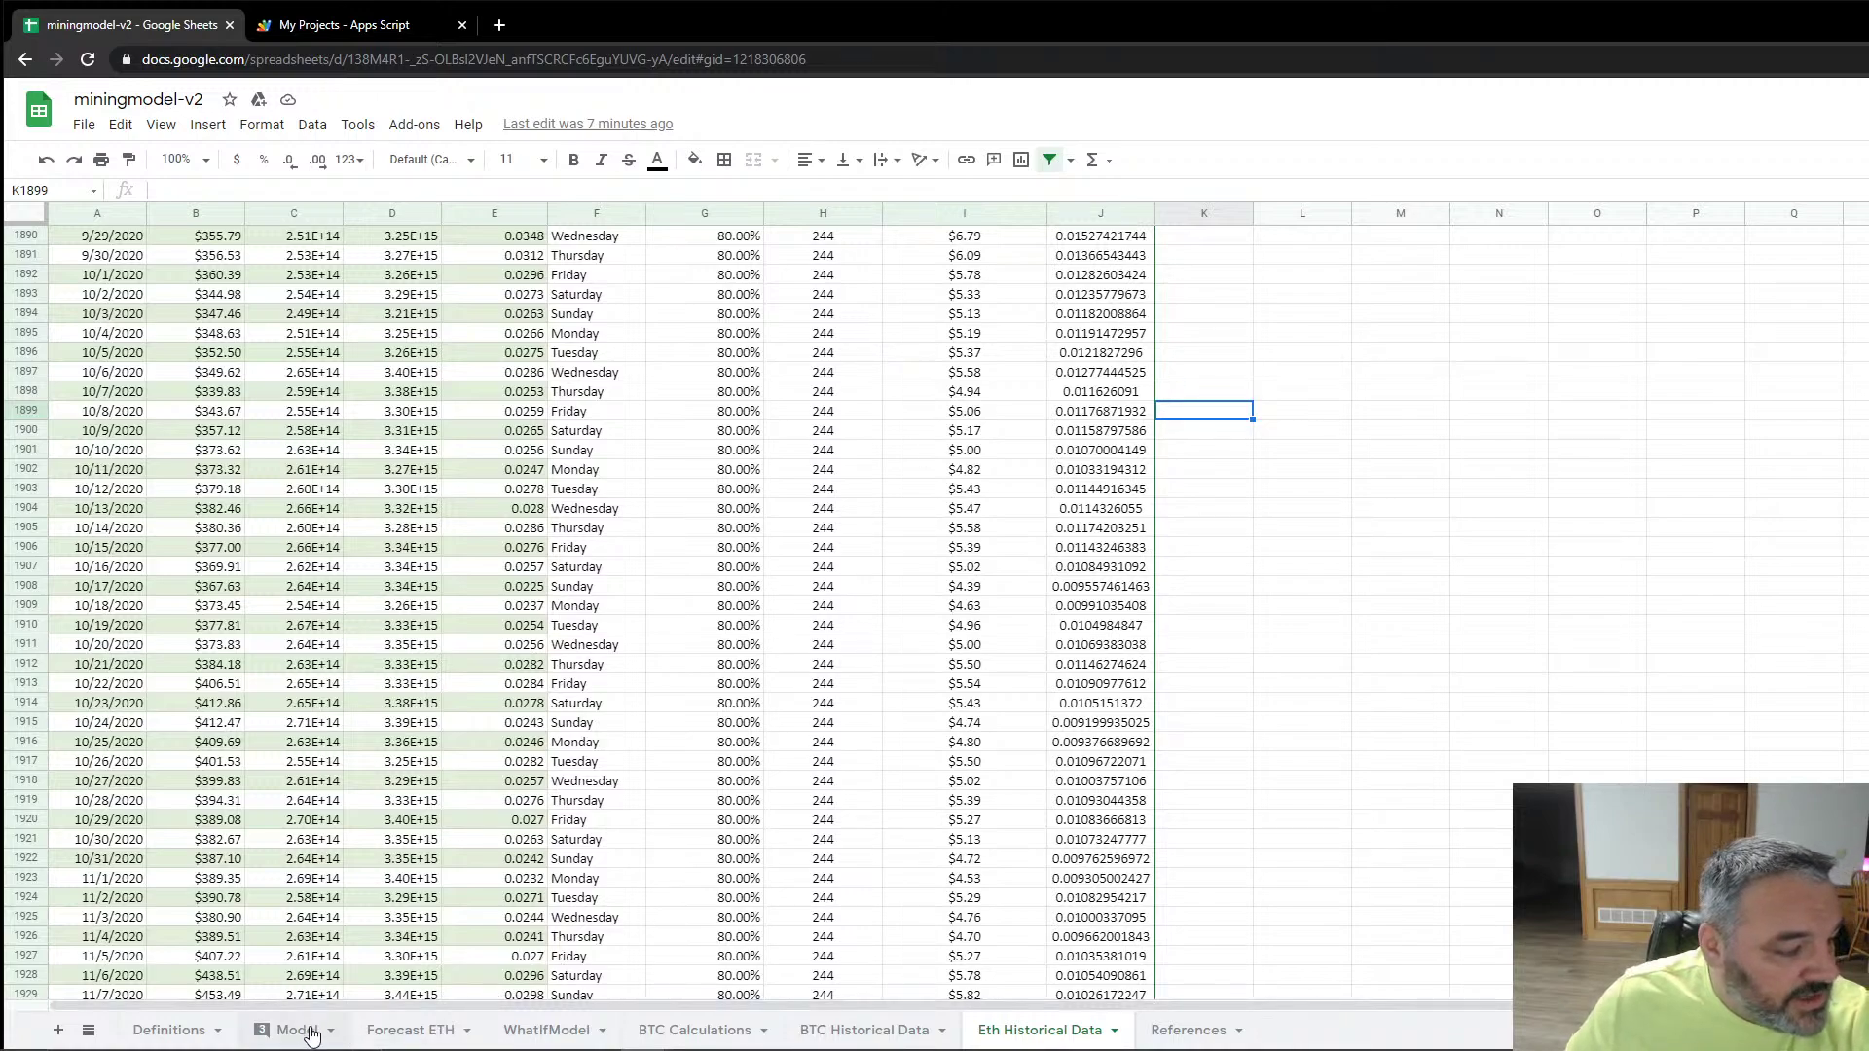
Step: Inspect the formulas behind Eth Price and Current Block Reward on the Forecast ETH sheet
{"action": "left_click", "coordinate": [397, 1030]}
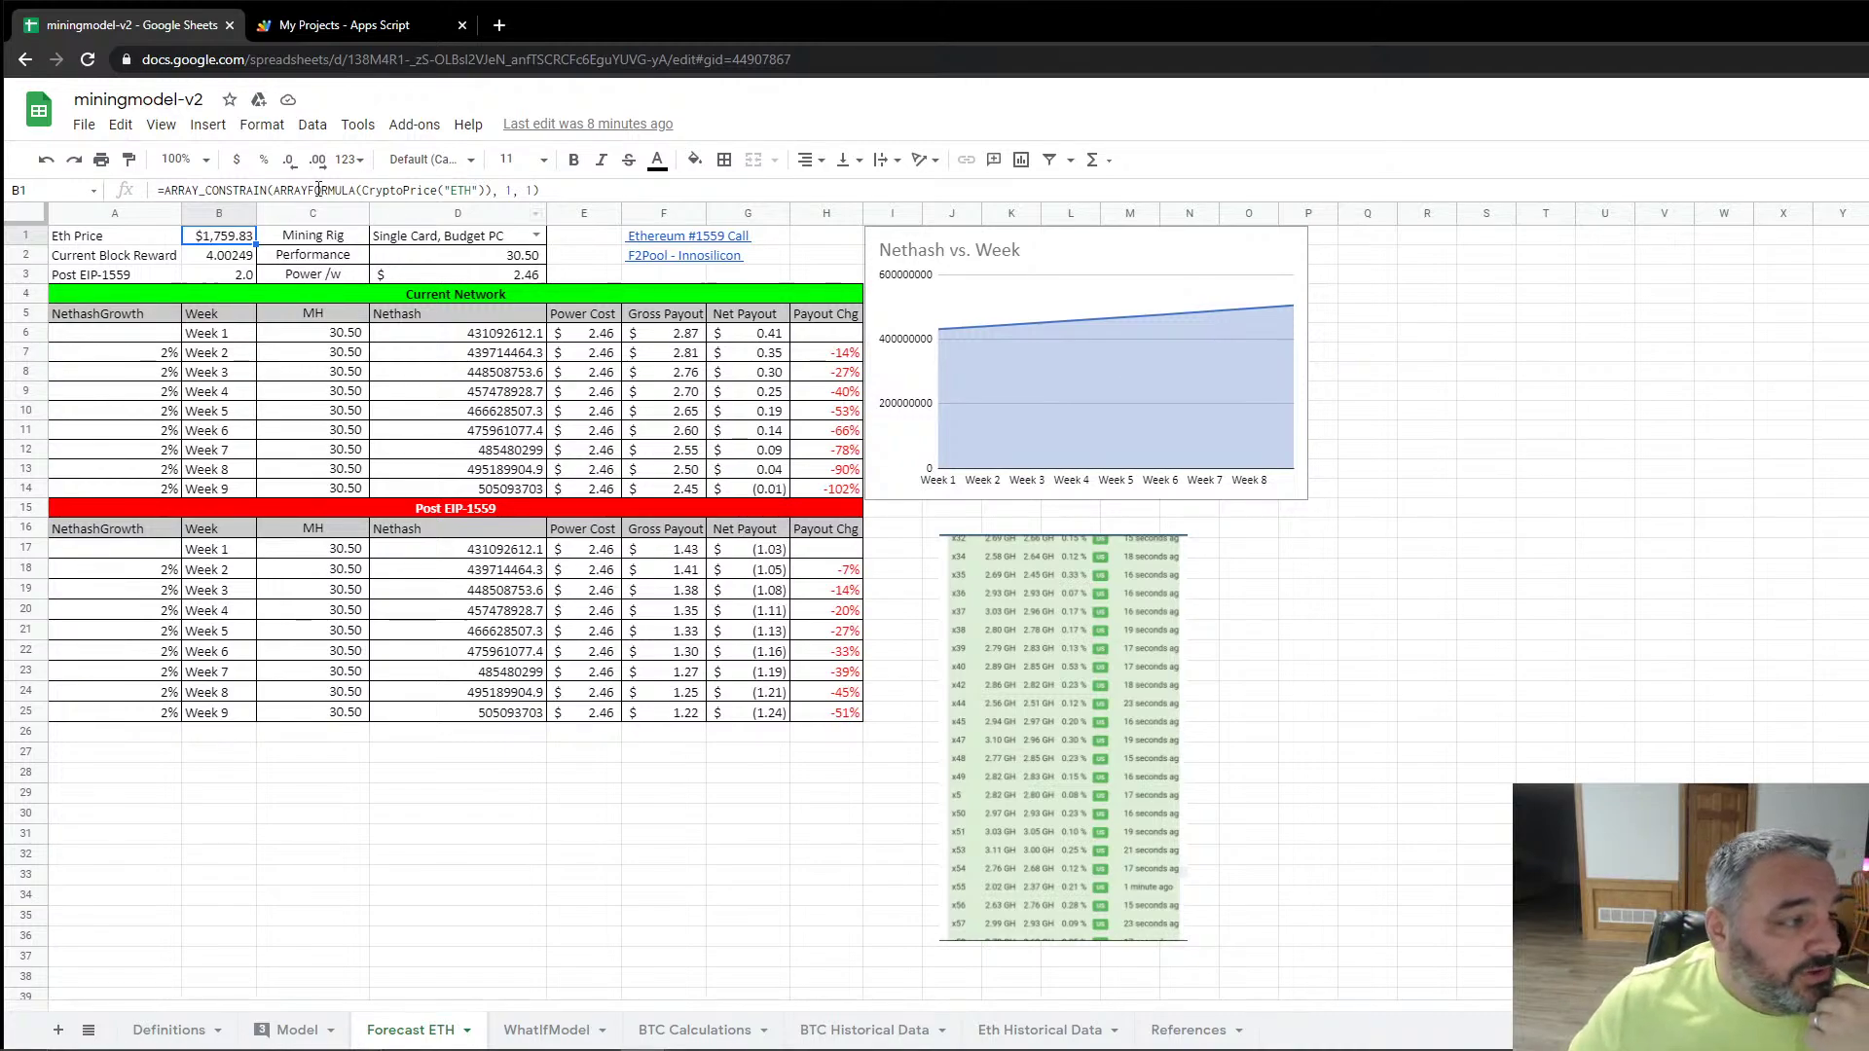
{"action": "left_click", "coordinate": [220, 257]}
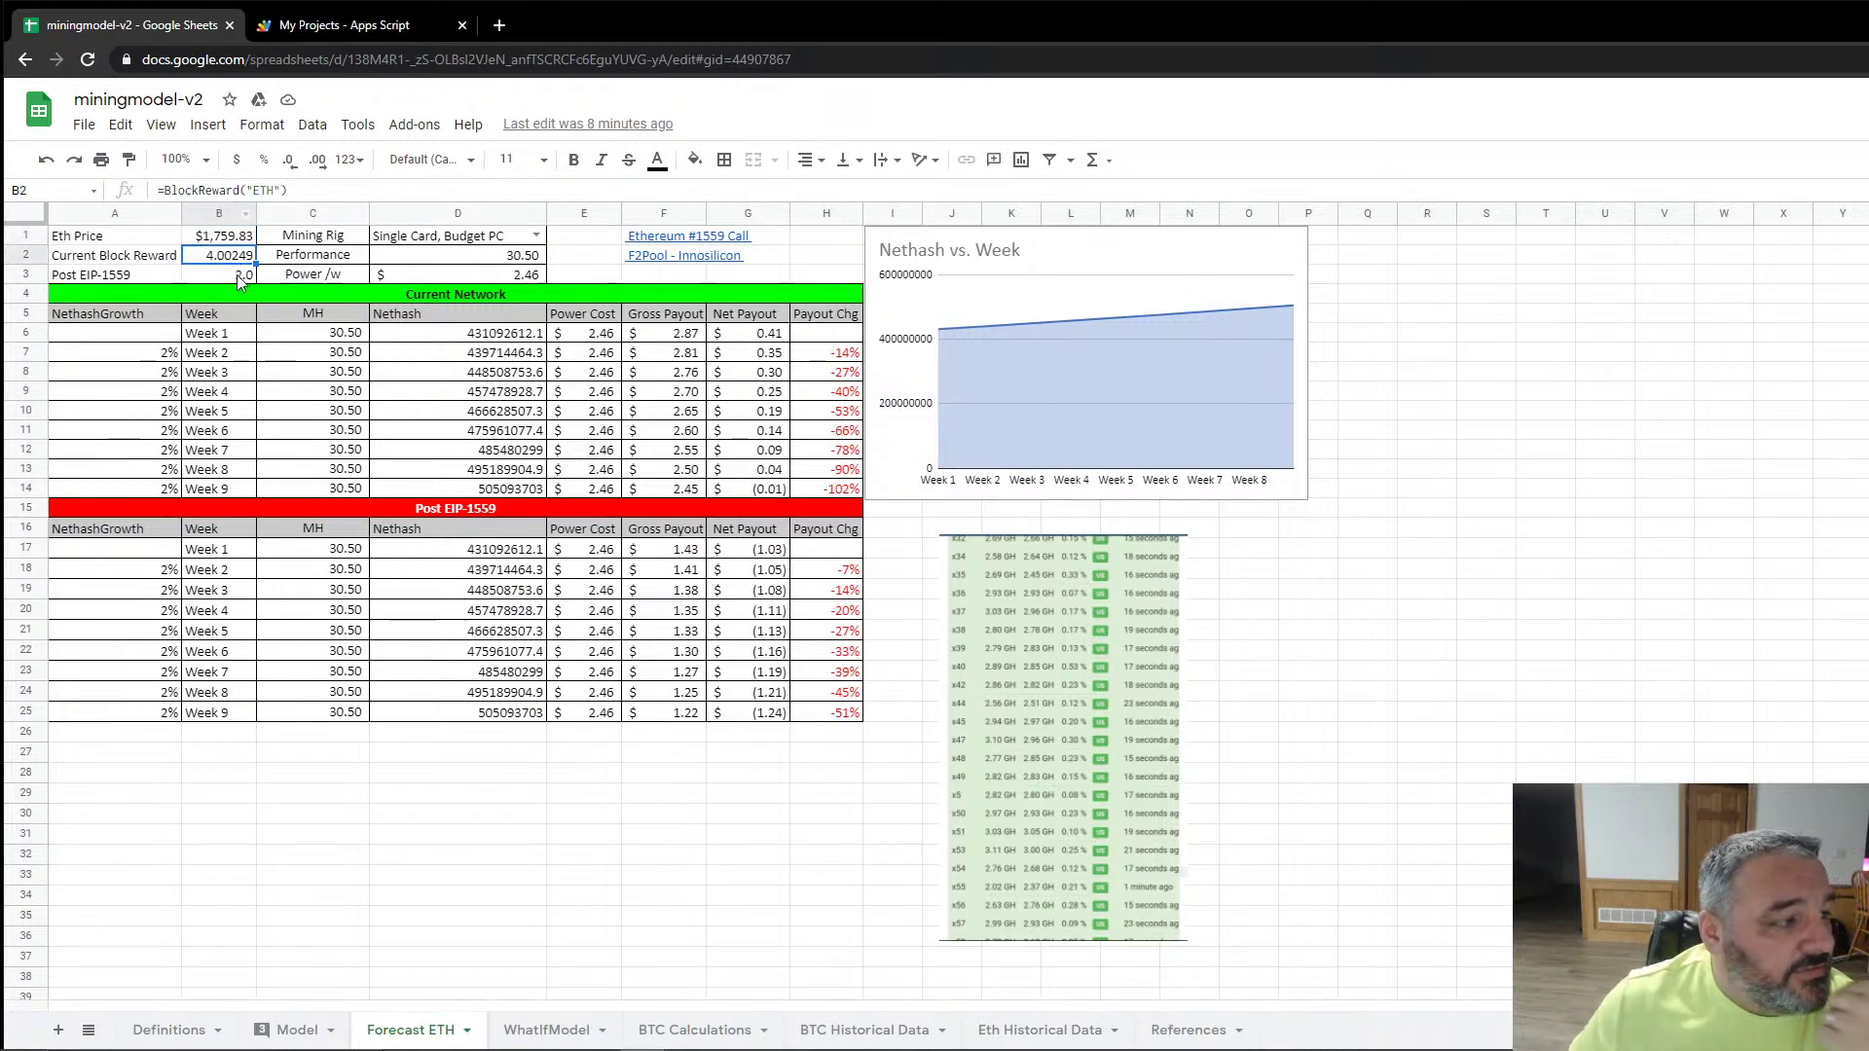
{"action": "left_click", "coordinate": [288, 189]}
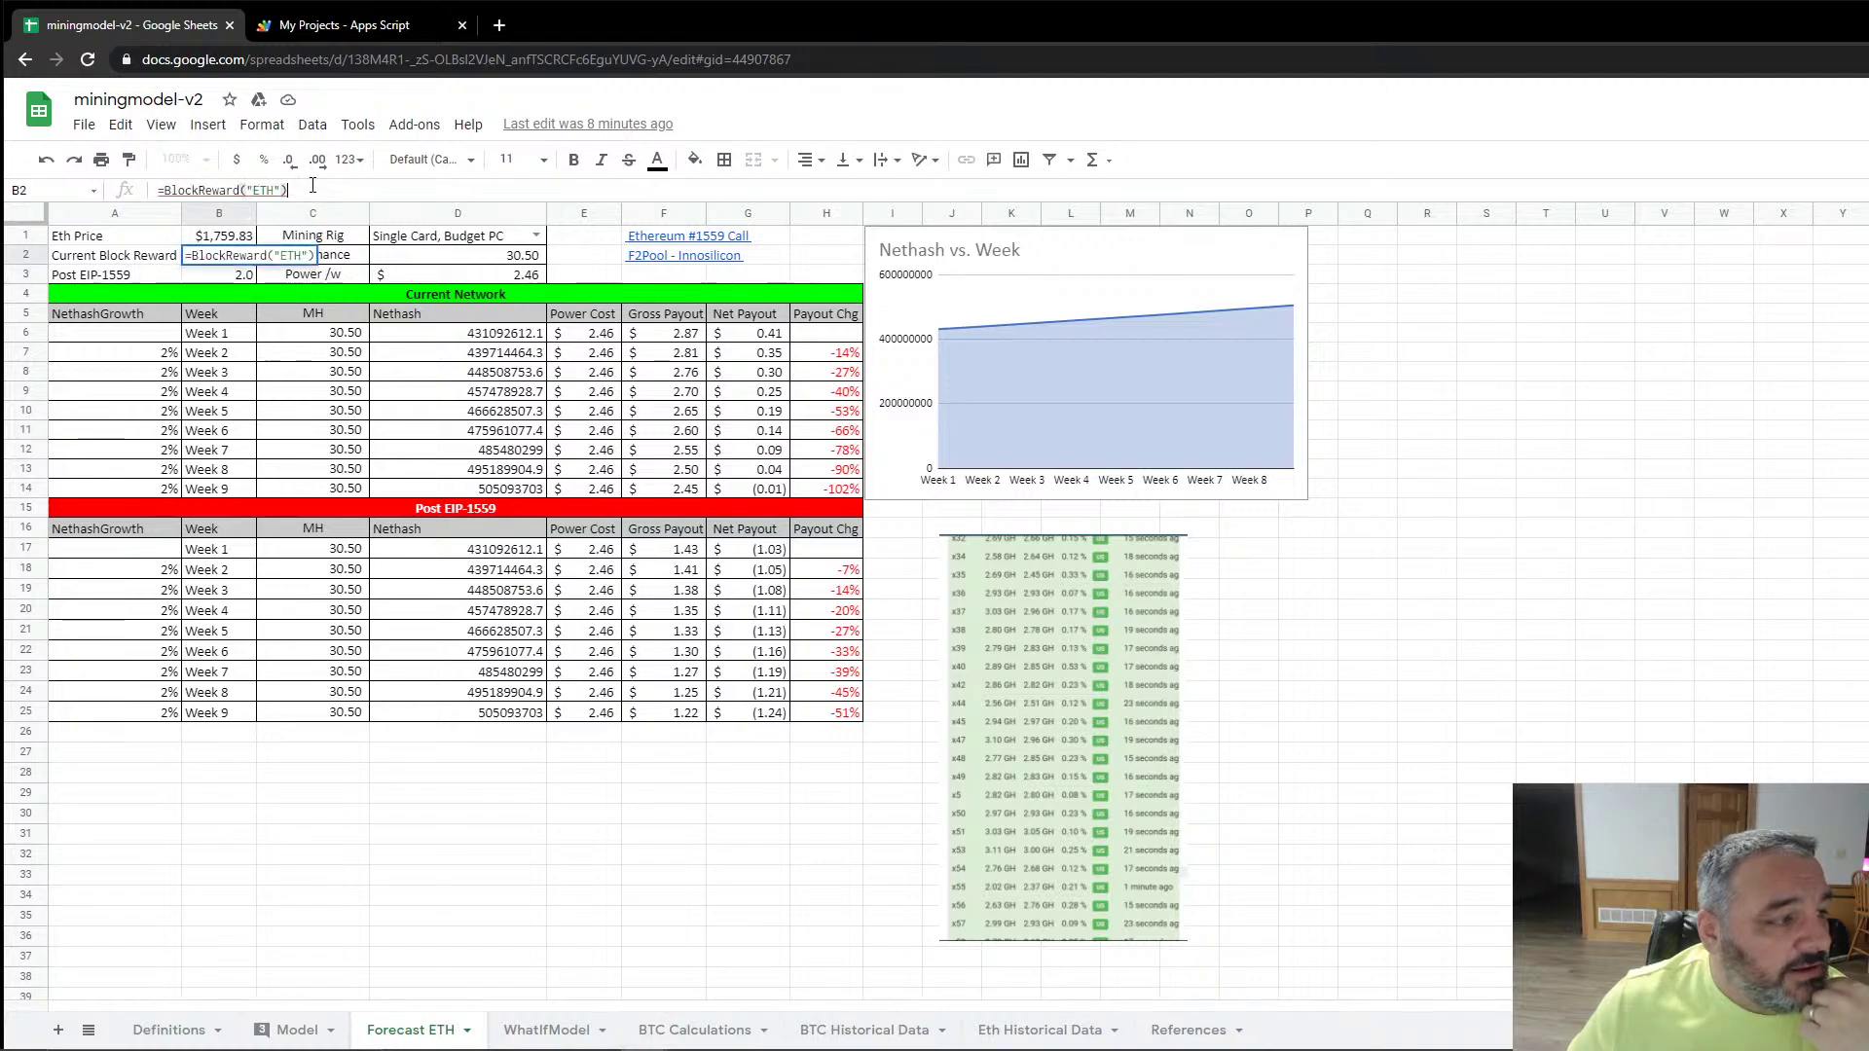
{"action": "key", "text": "Escape"}
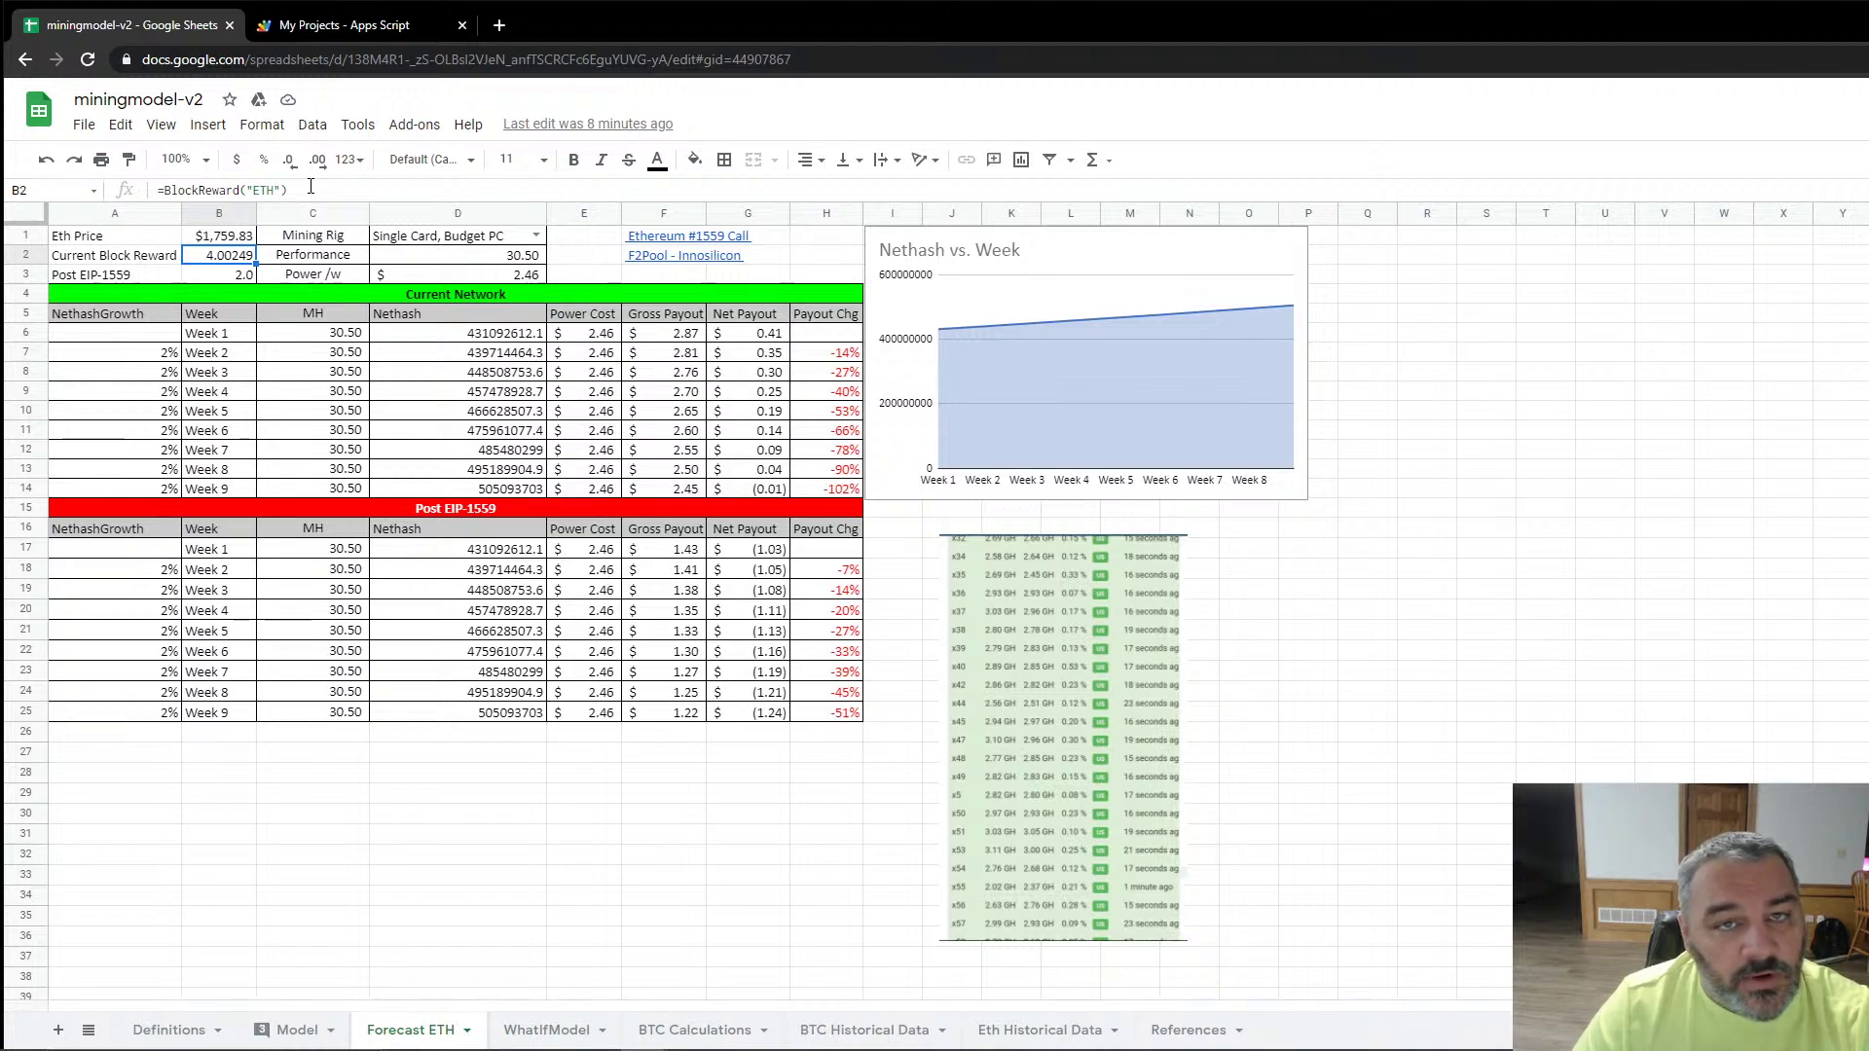
{"action": "key", "text": "Up"}
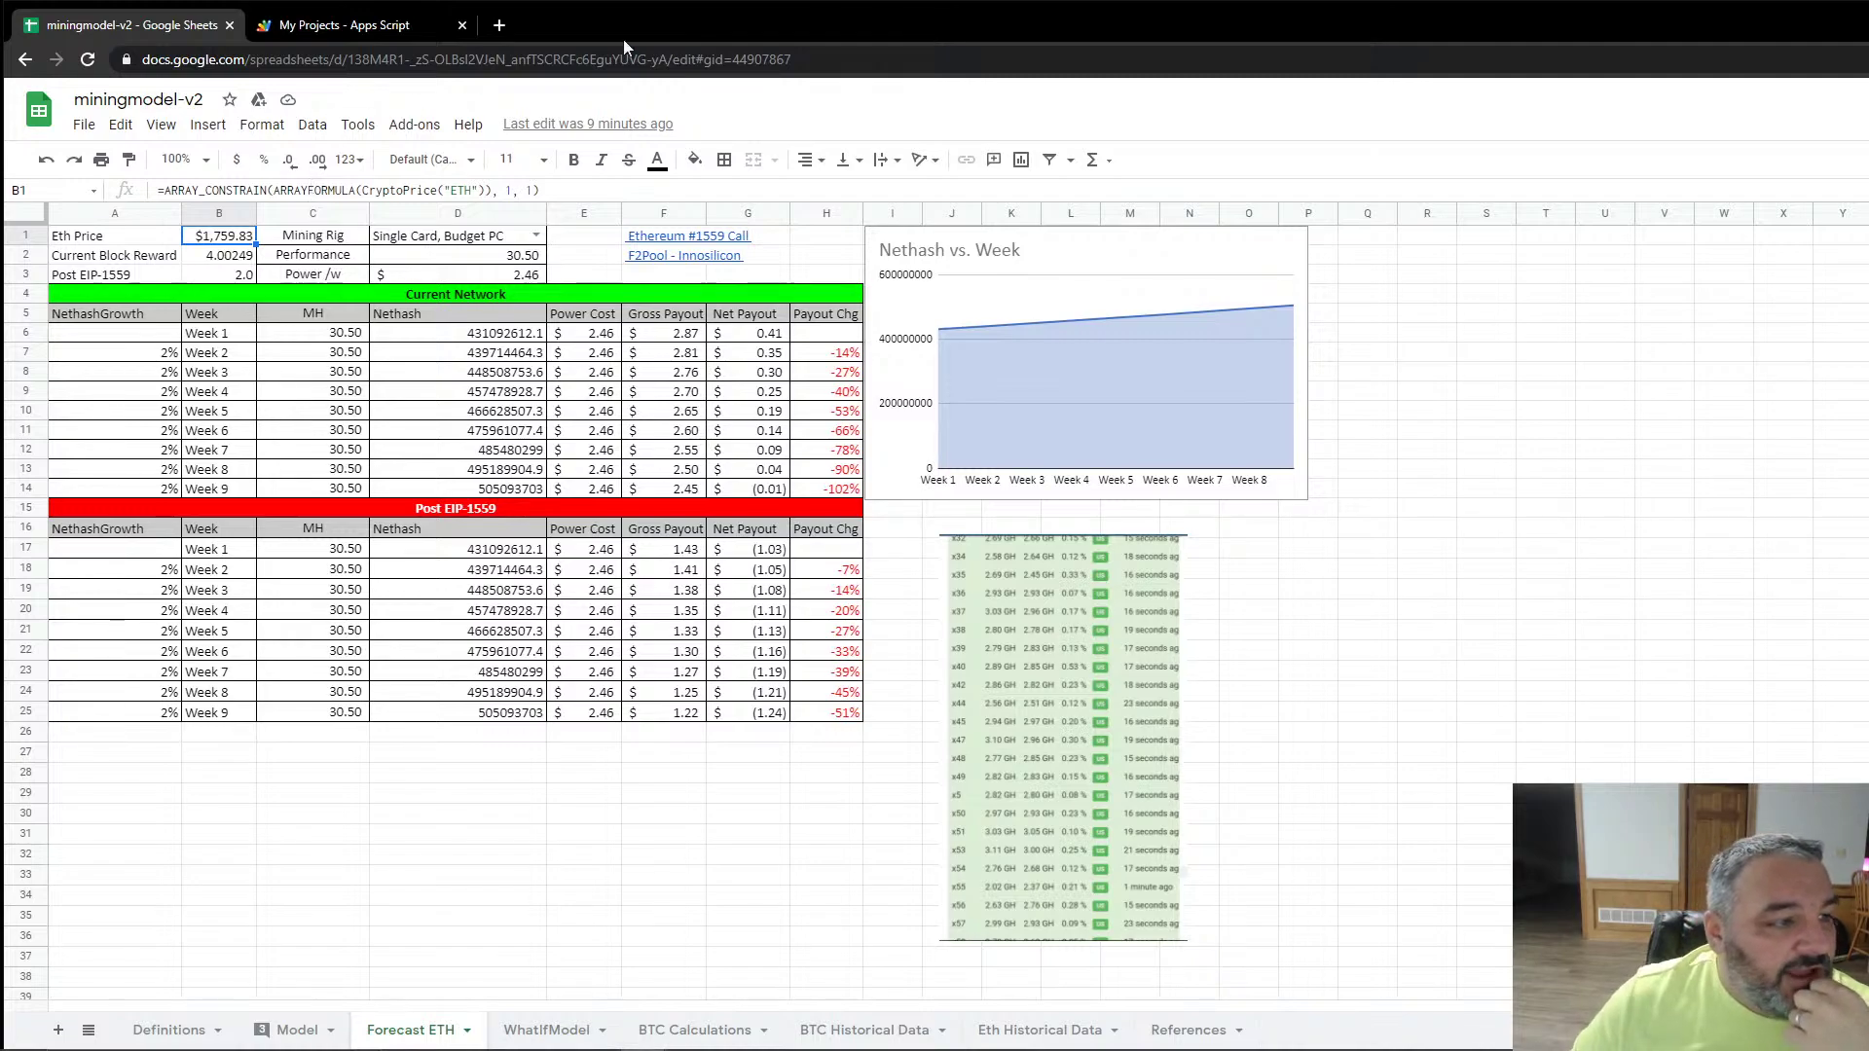
Step: Preview the Ethereum #1559 Call and F2Pool - Innosilicon links, and examine the miner hashrate image below the Nethash chart
{"action": "mouse_move", "coordinate": [652, 248]}
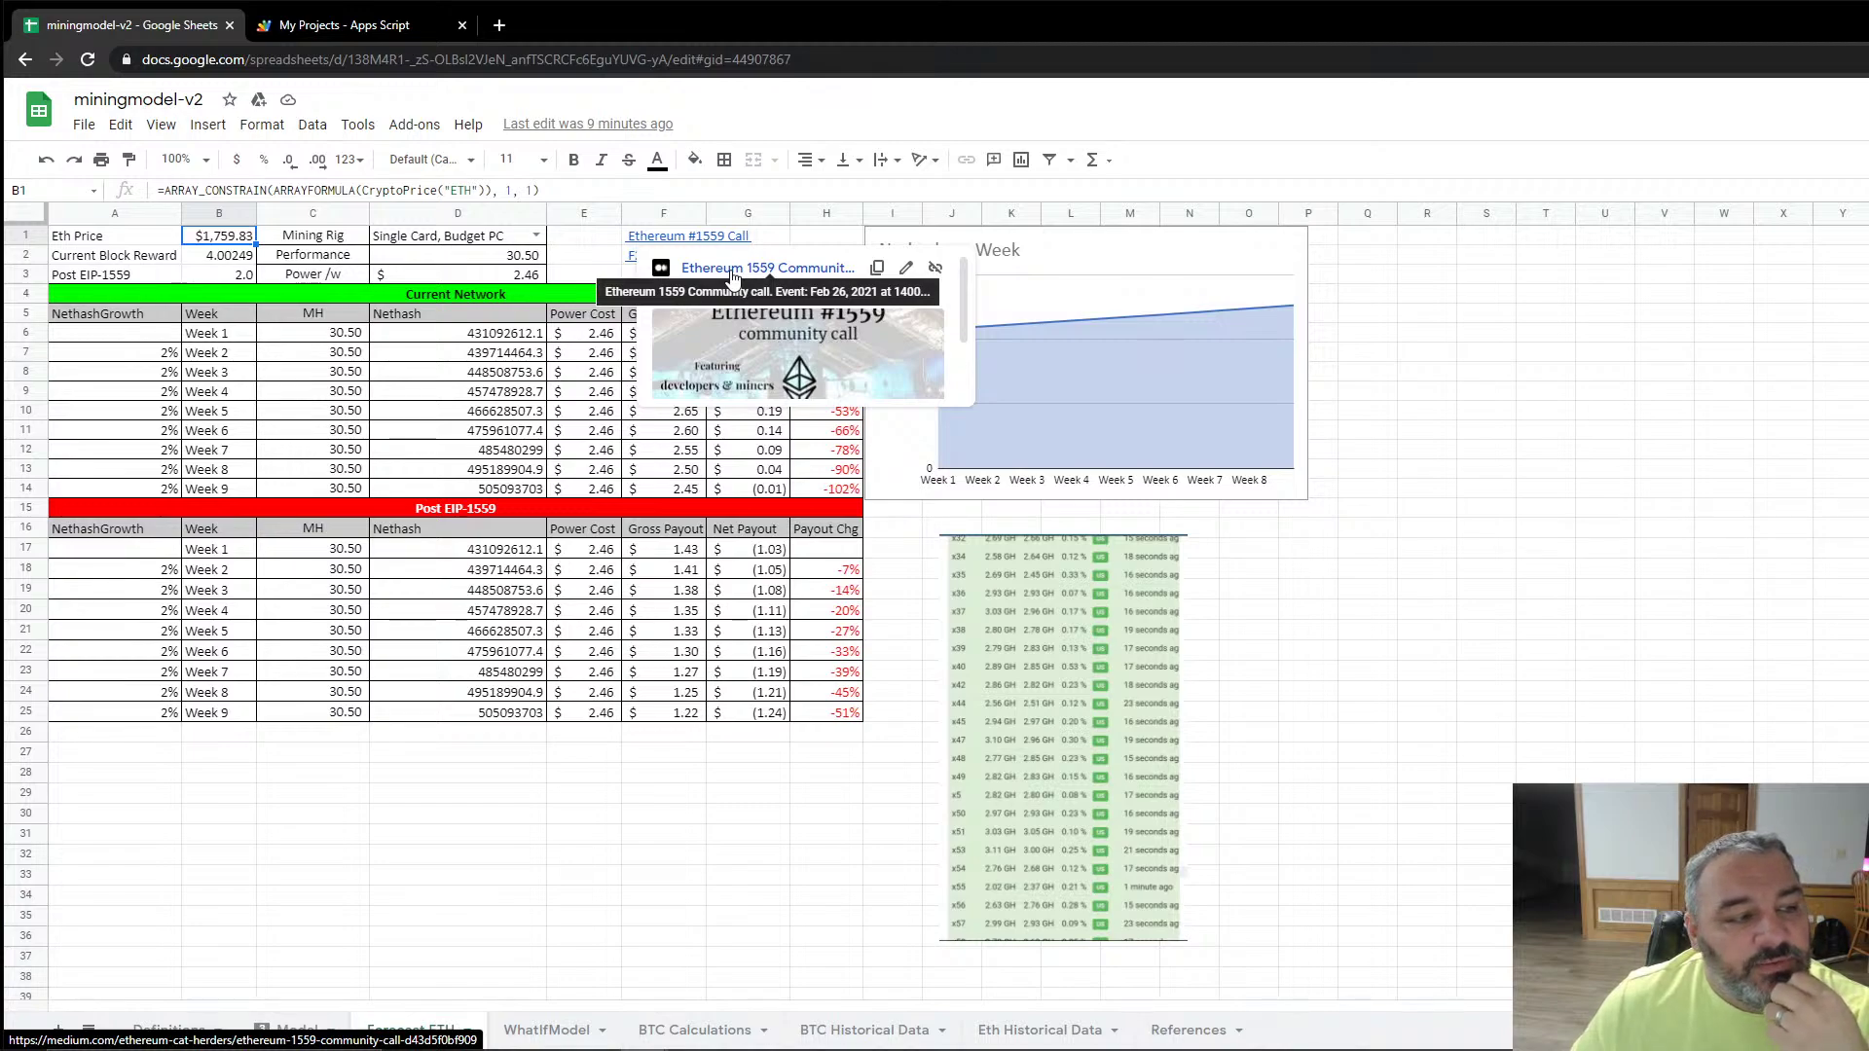
{"action": "left_click", "coordinate": [582, 258]}
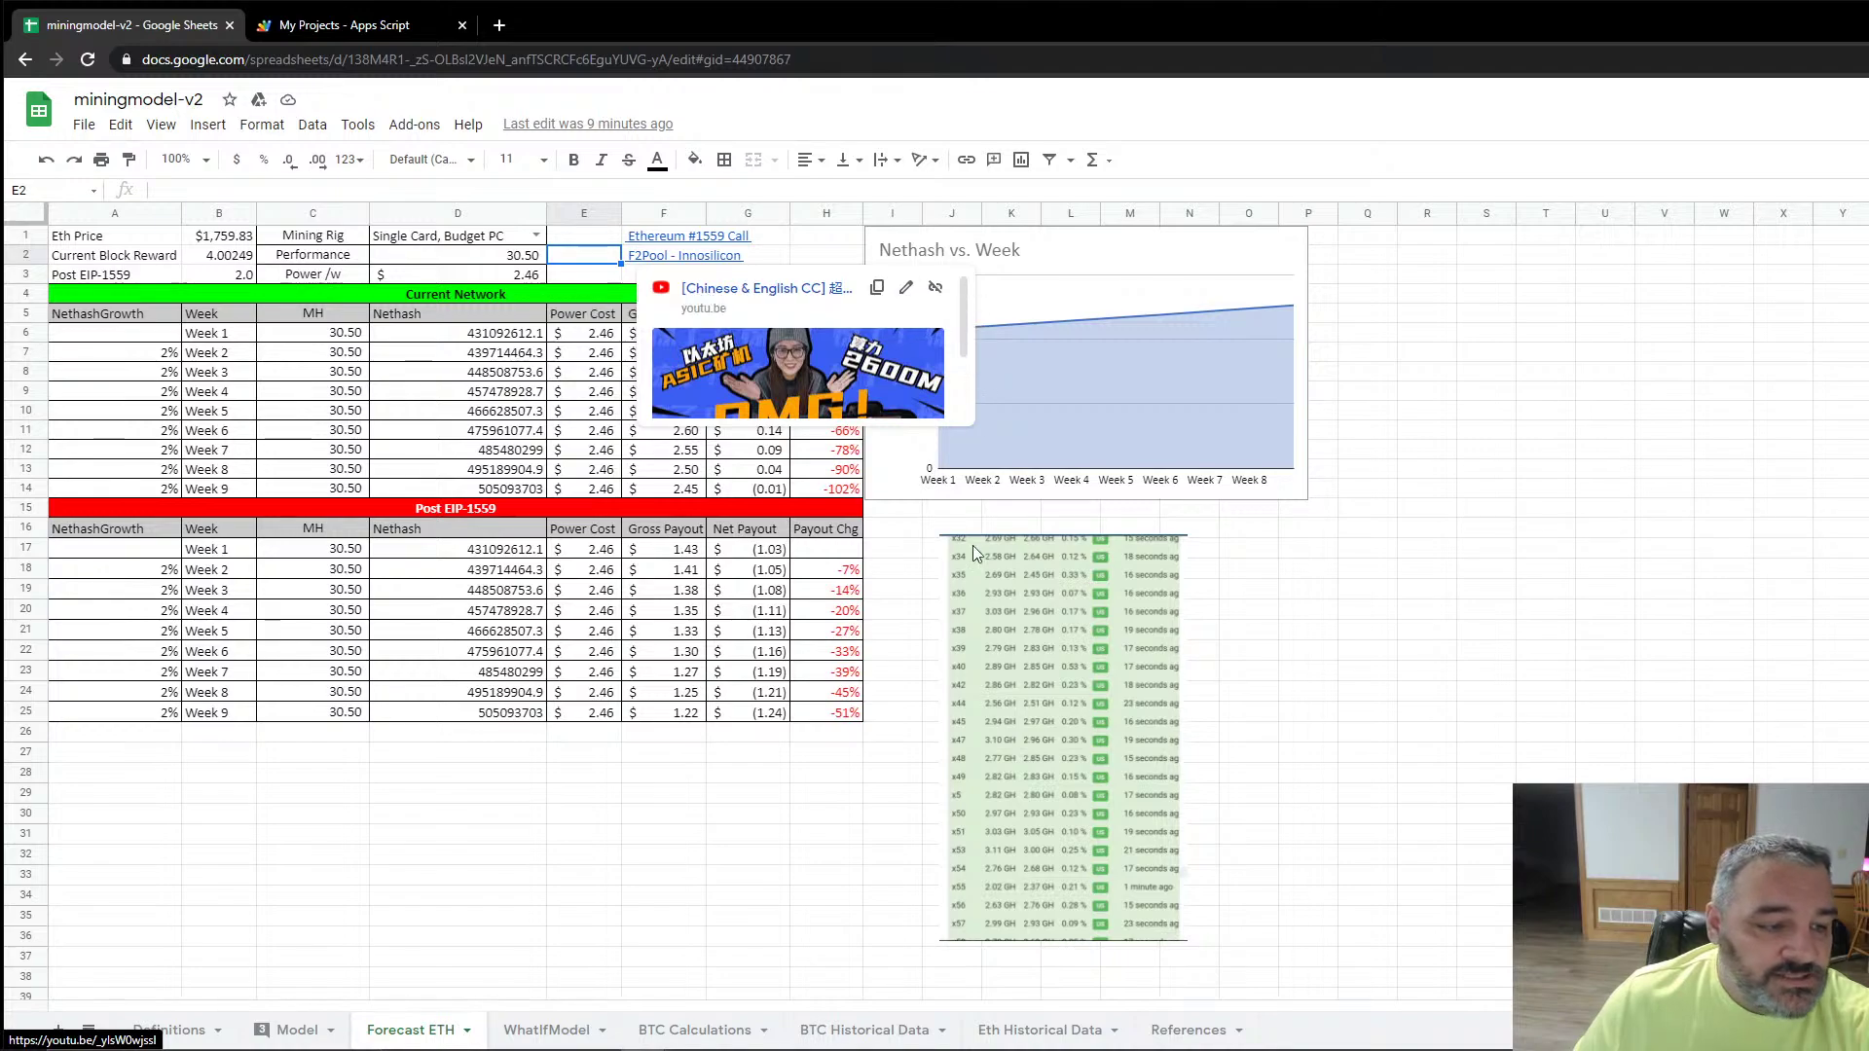
{"action": "left_click", "coordinate": [1010, 610]}
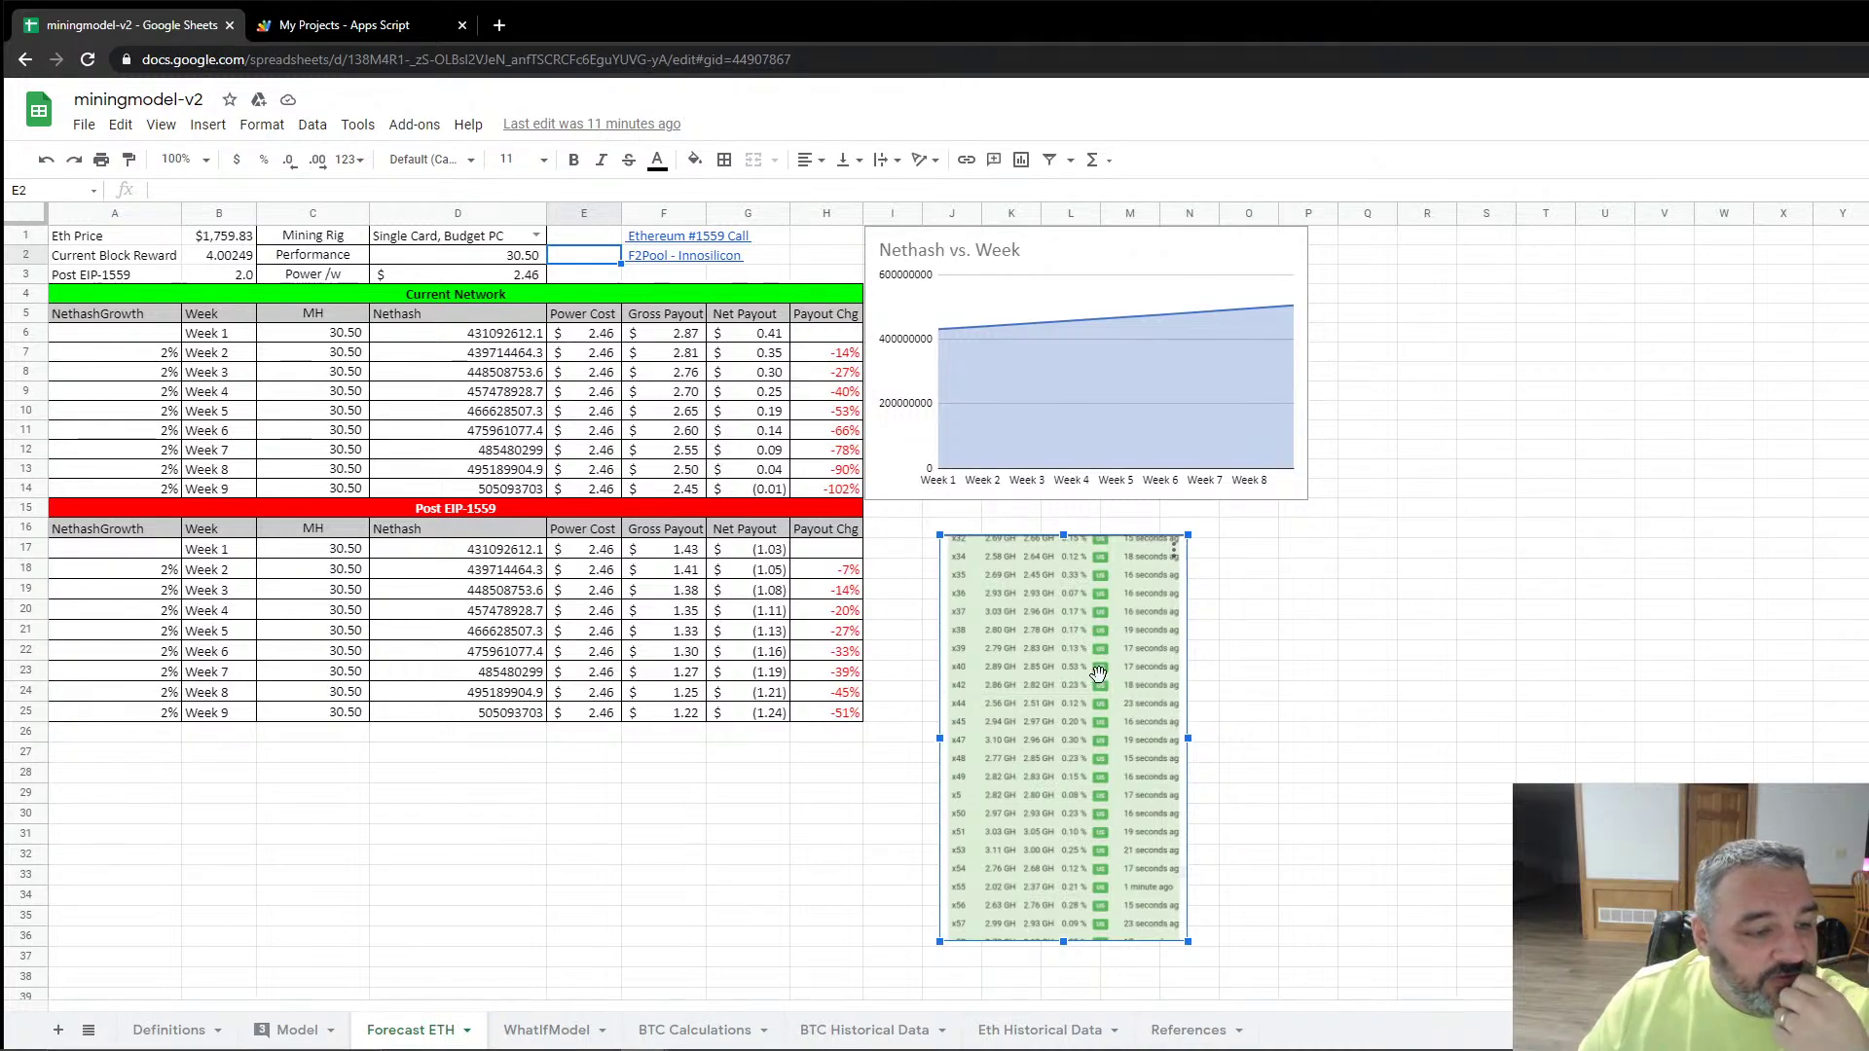
{"action": "left_click", "coordinate": [1477, 566]}
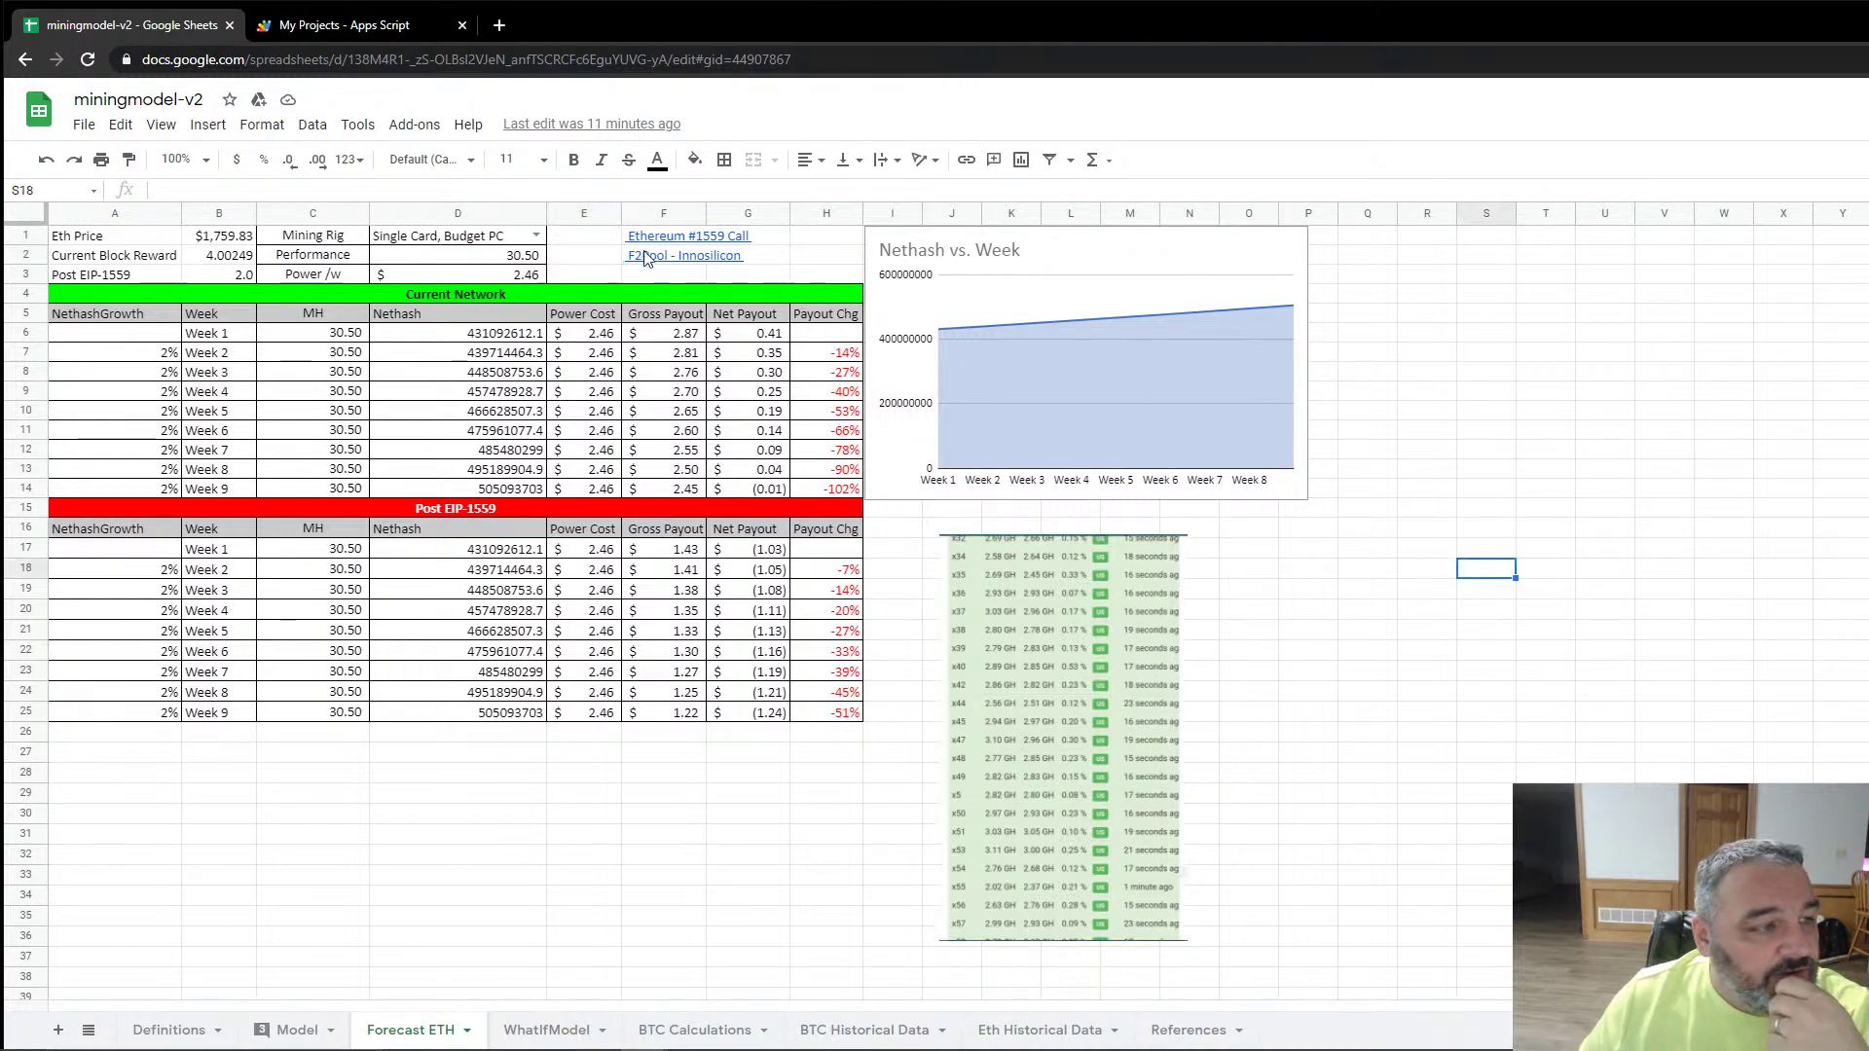
{"action": "mouse_move", "coordinate": [645, 255]}
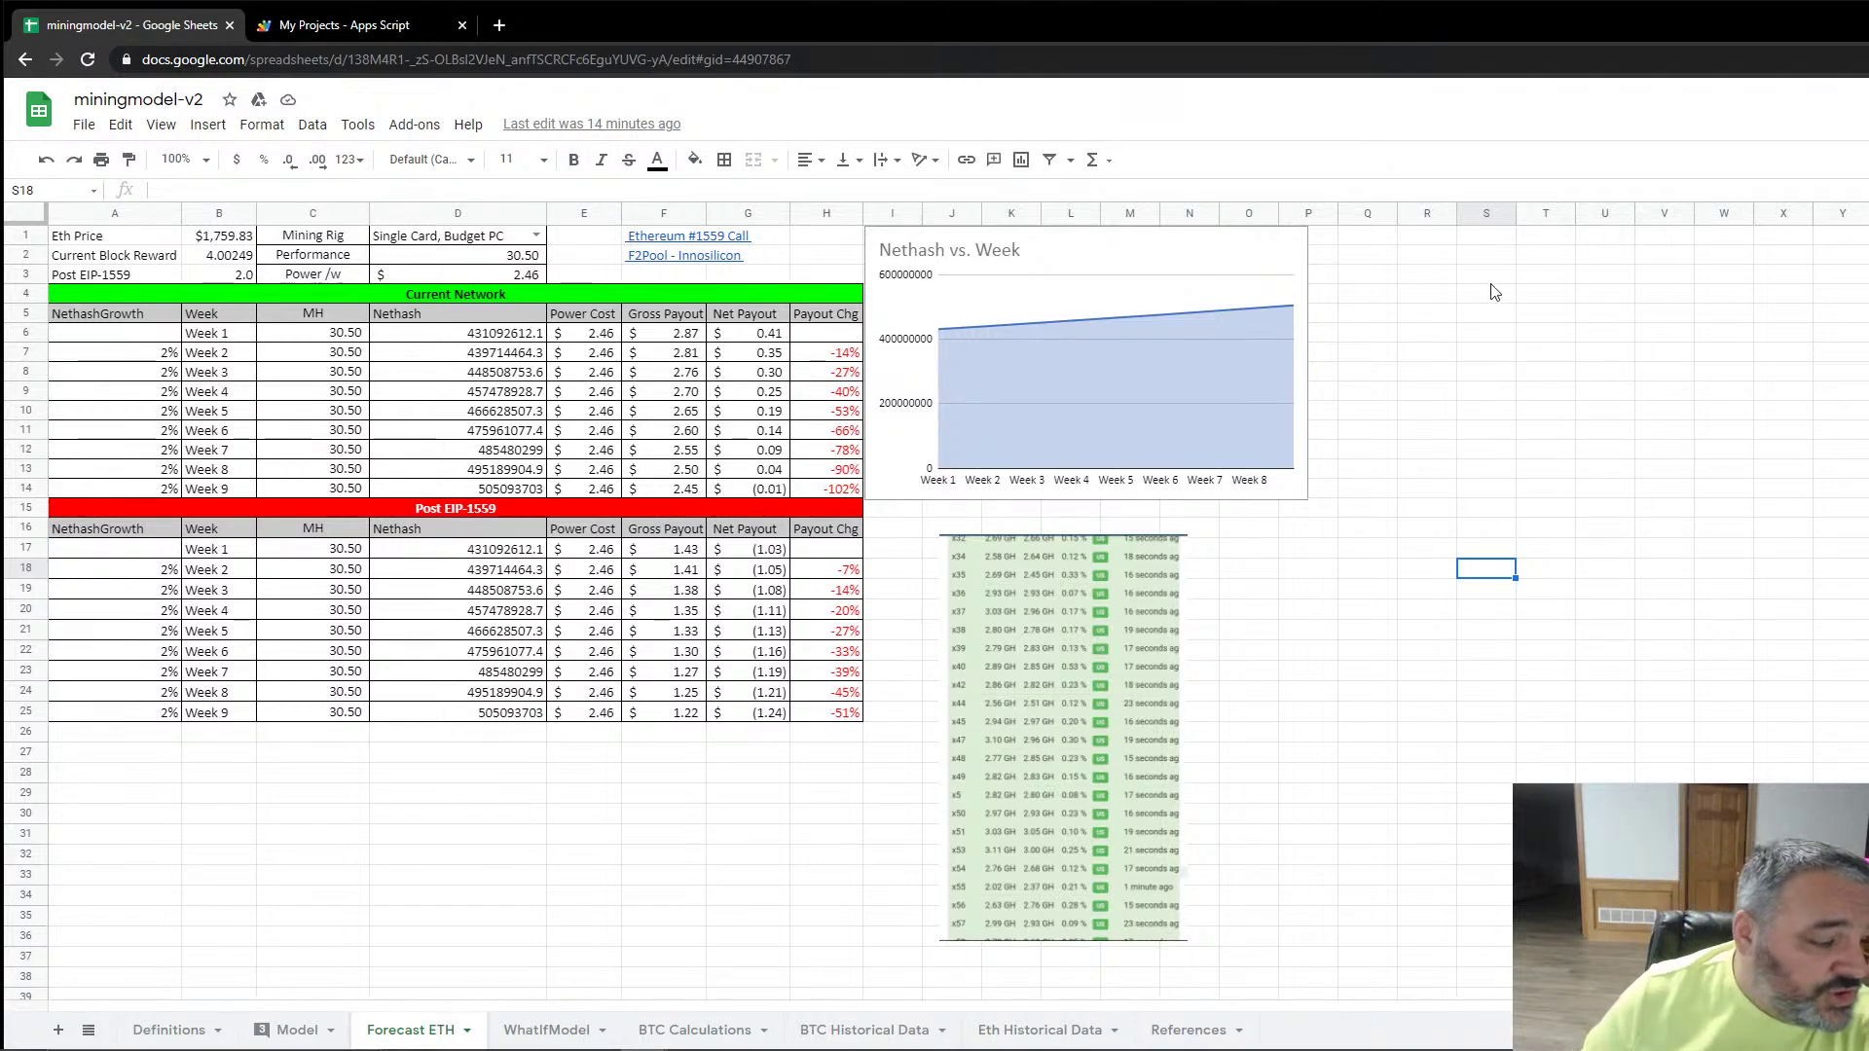
Step: Set the selected GPU type on the WhatIfModel sheet to AMD RX 5600XT 6GB
{"action": "left_click", "coordinate": [558, 1029]}
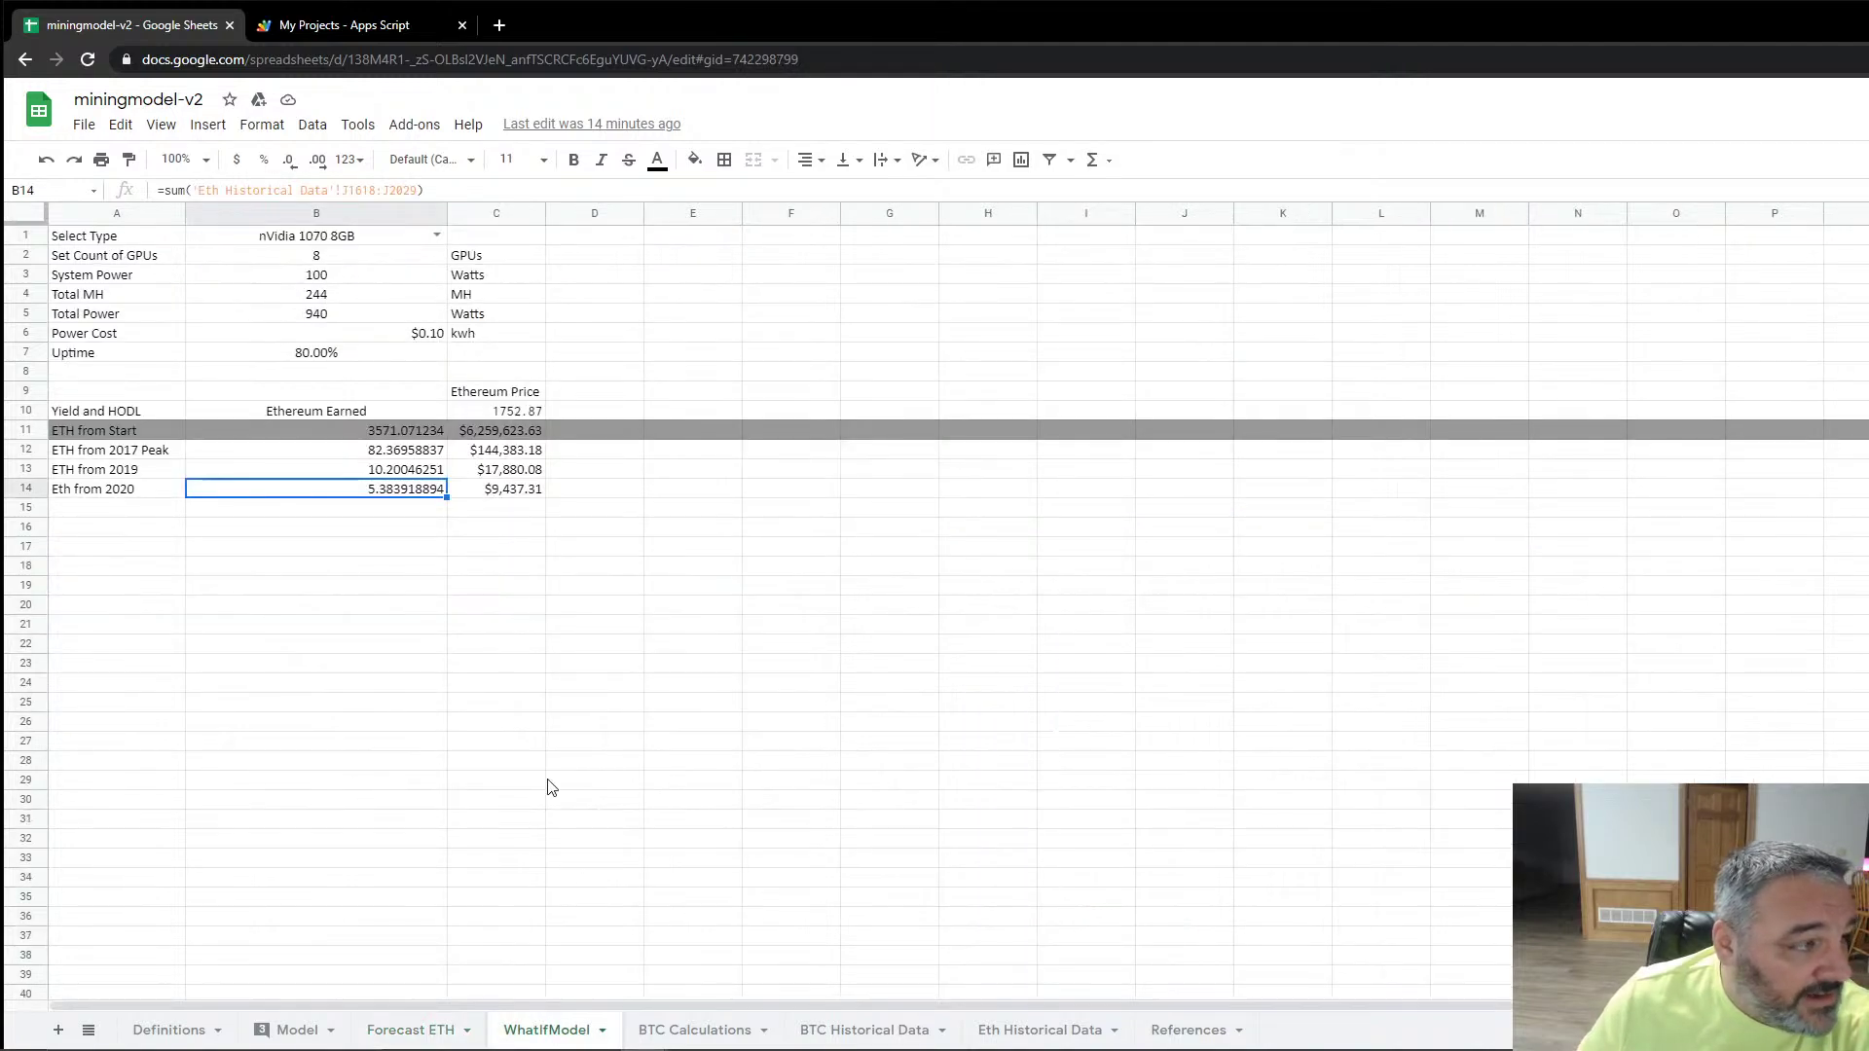
{"action": "left_click", "coordinate": [401, 240]}
{"action": "left_click", "coordinate": [434, 236]}
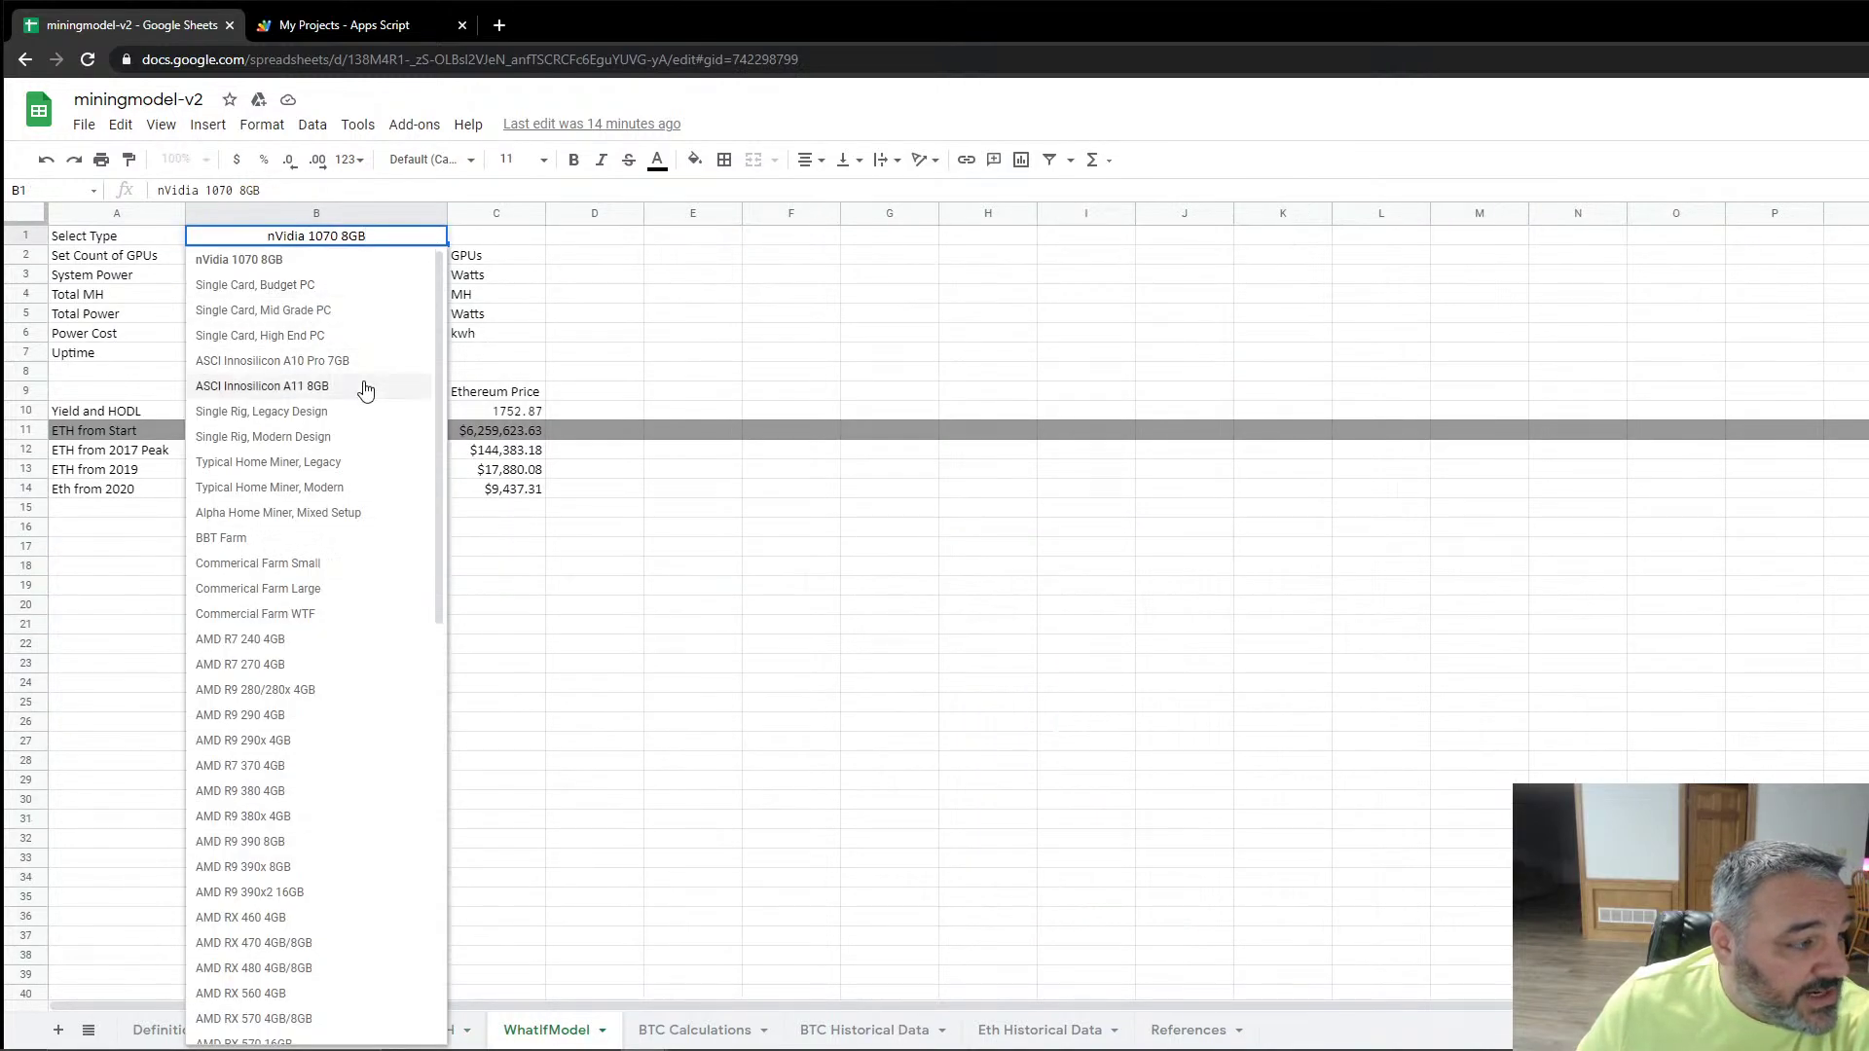
{"action": "scroll", "coordinate": [353, 699], "scroll_direction": "down", "scroll_amount": 3}
{"action": "scroll", "coordinate": [351, 703], "scroll_direction": "down", "scroll_amount": 1}
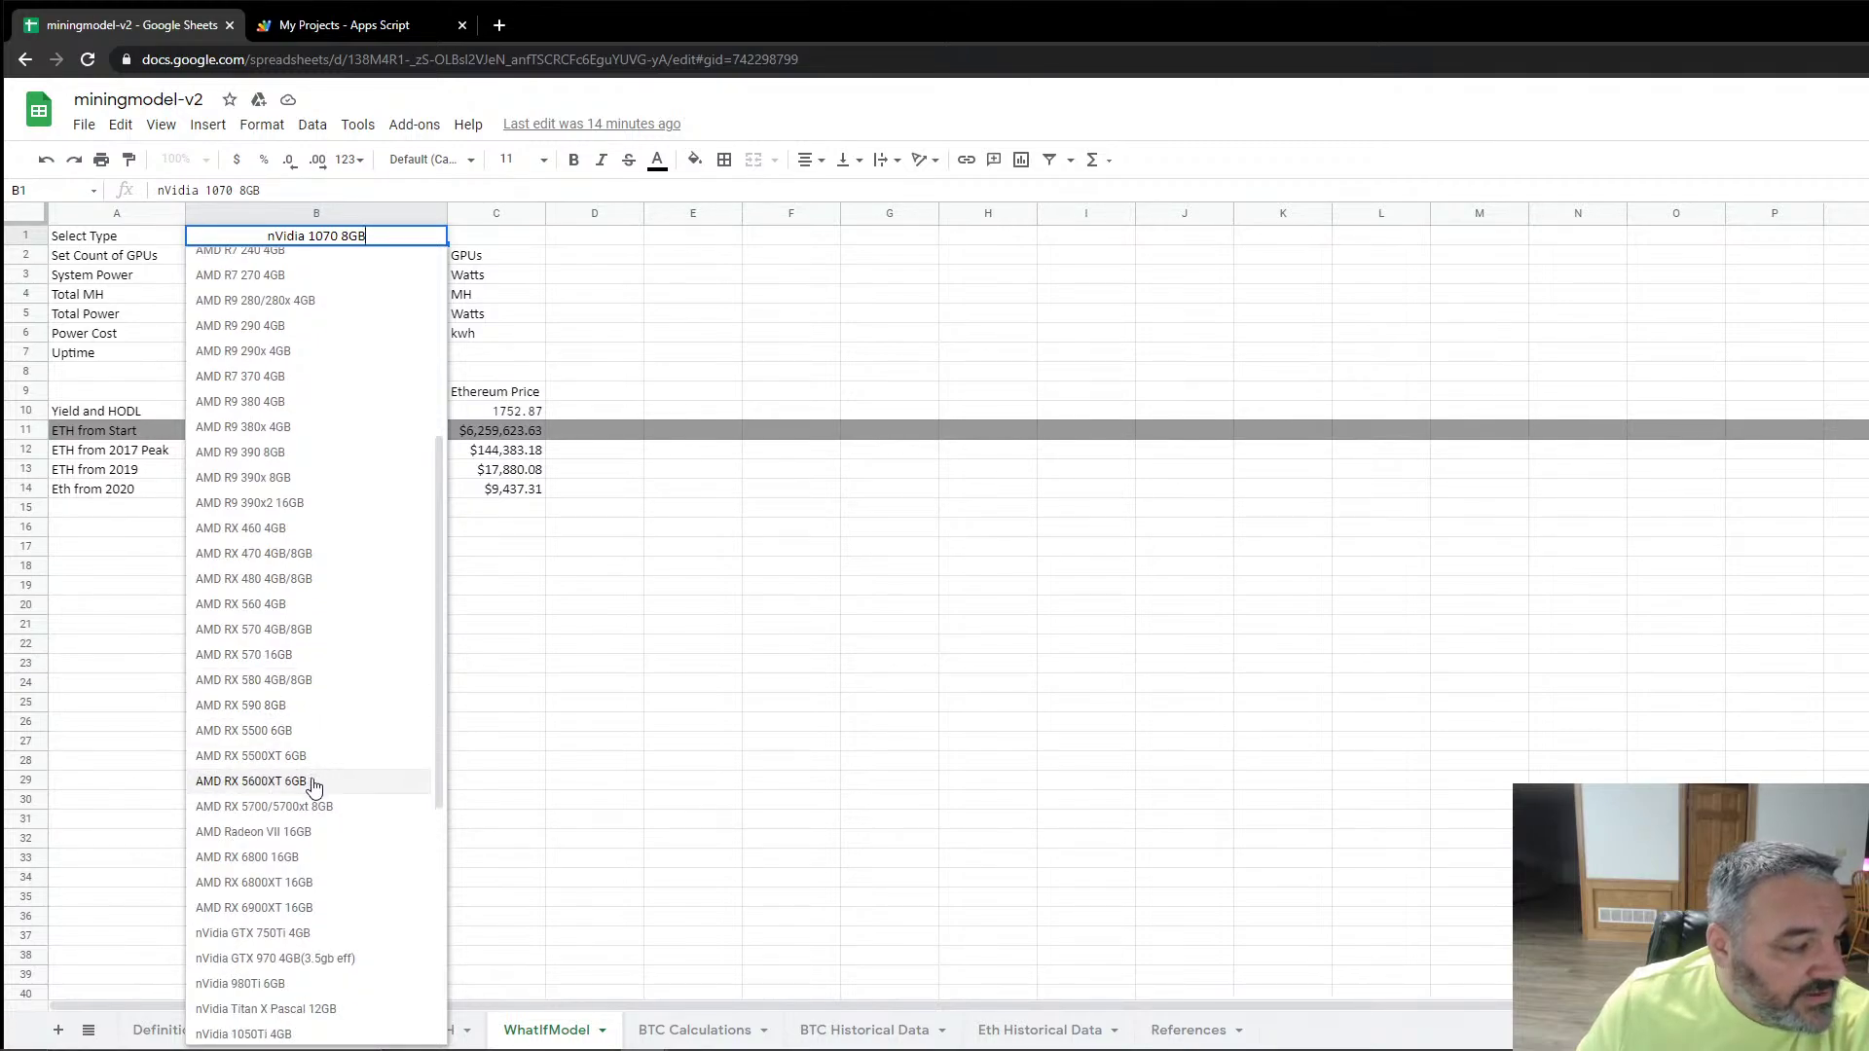
{"action": "left_click", "coordinate": [252, 782]}
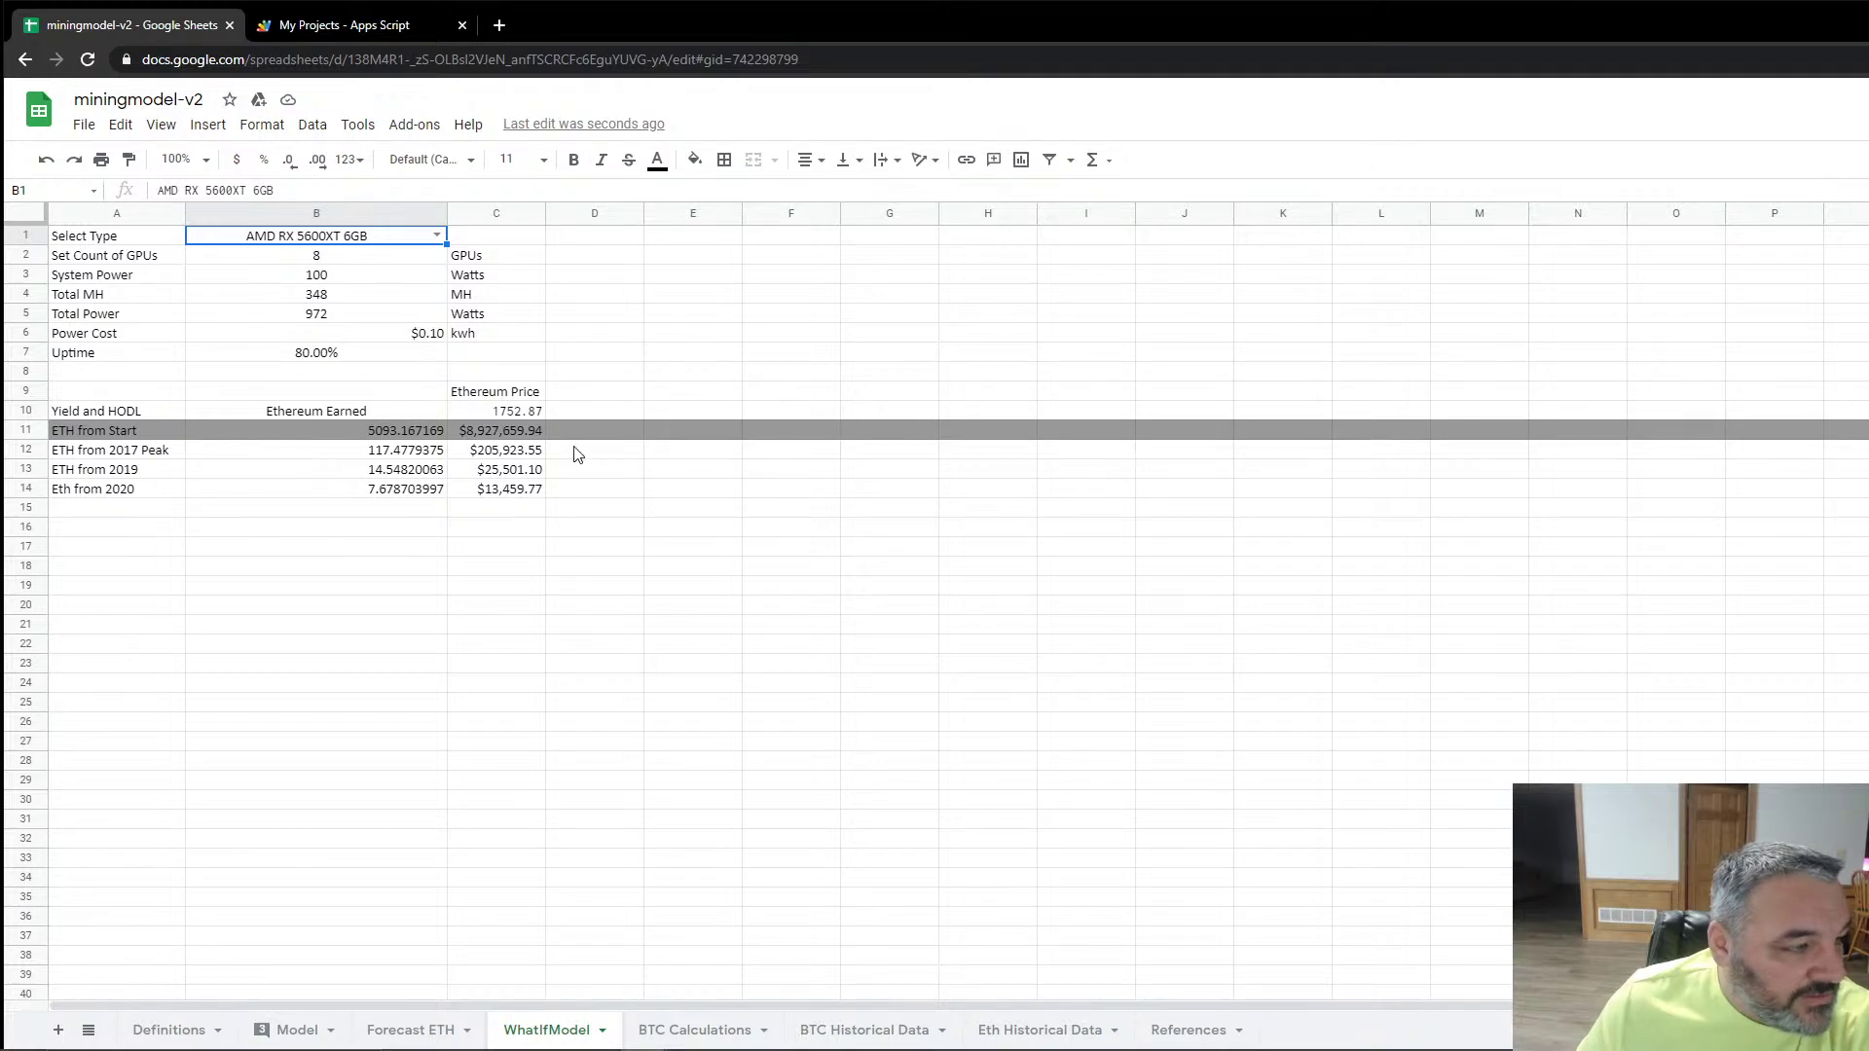
Step: Examine the ETH from Start and 2017 Peak results, and inspect the ETH from 2019 value and earned-sum formula
{"action": "left_click", "coordinate": [604, 437]}
{"action": "left_click_drag", "start_coordinate": [604, 437], "coordinate": [391, 456]}
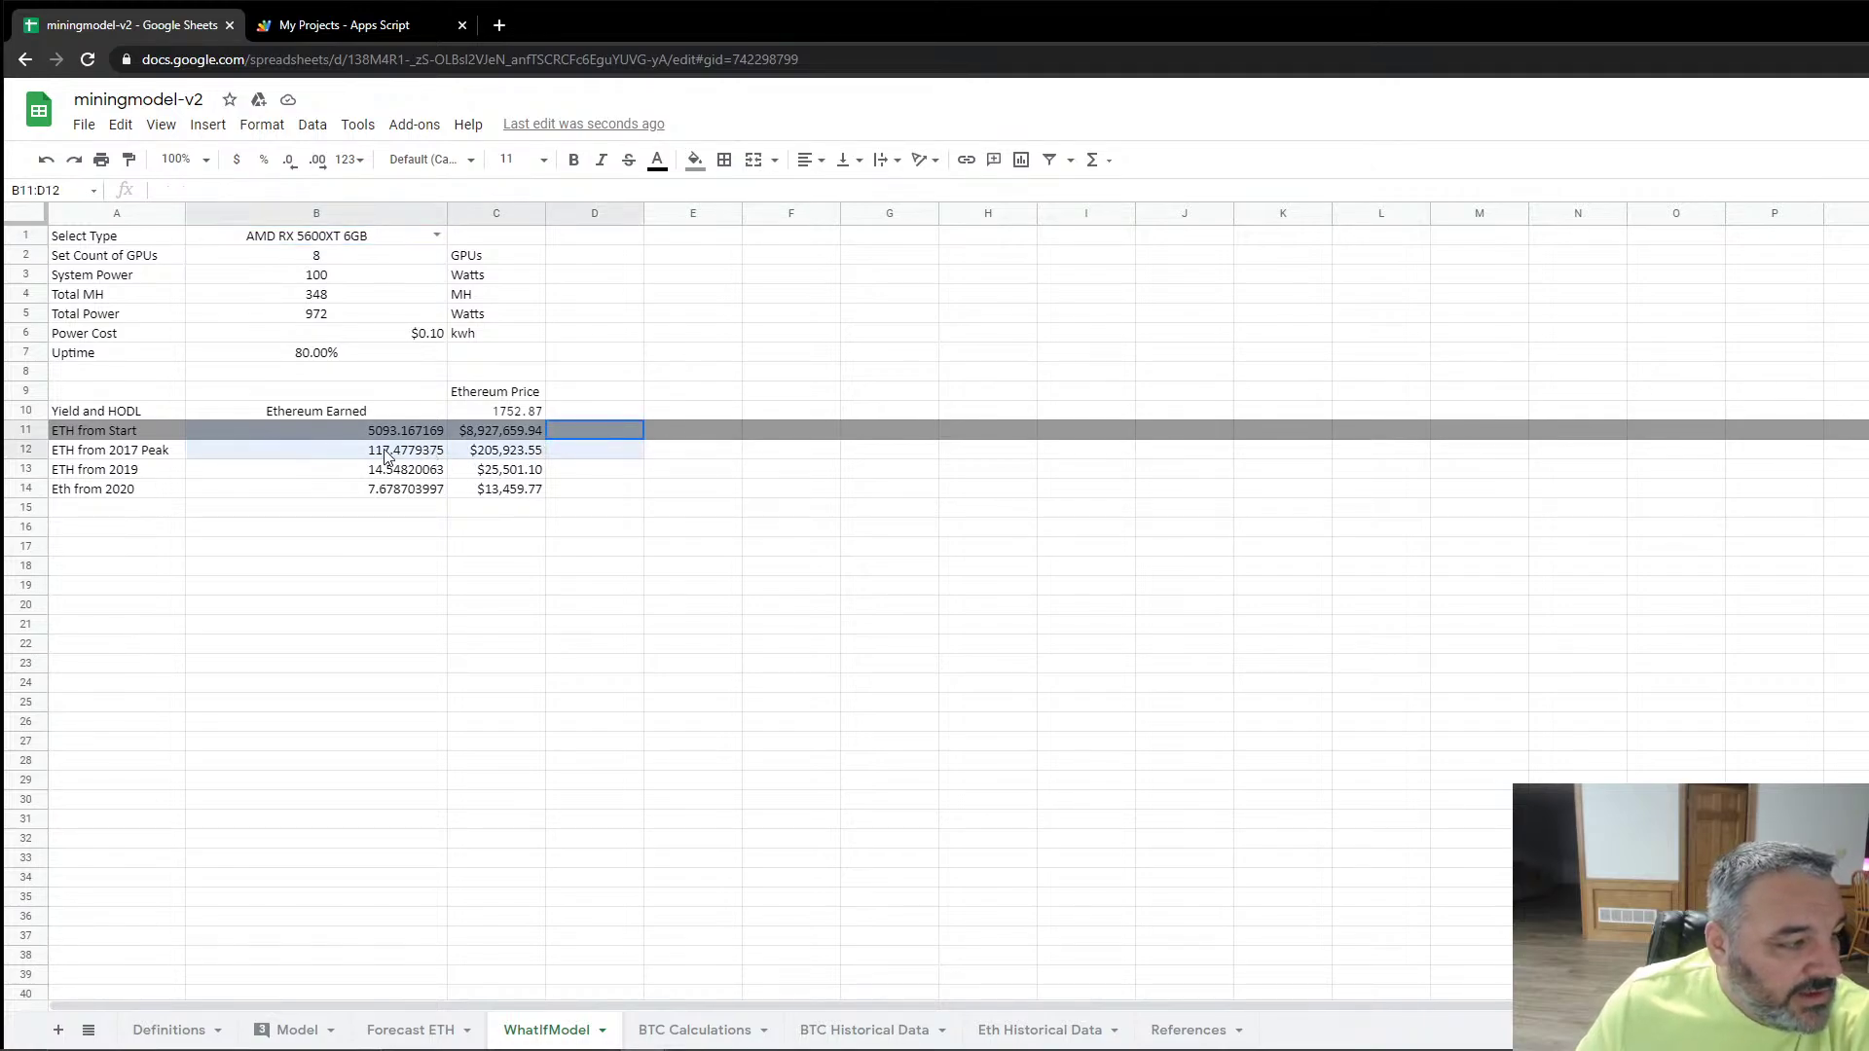
{"action": "left_click", "coordinate": [634, 493]}
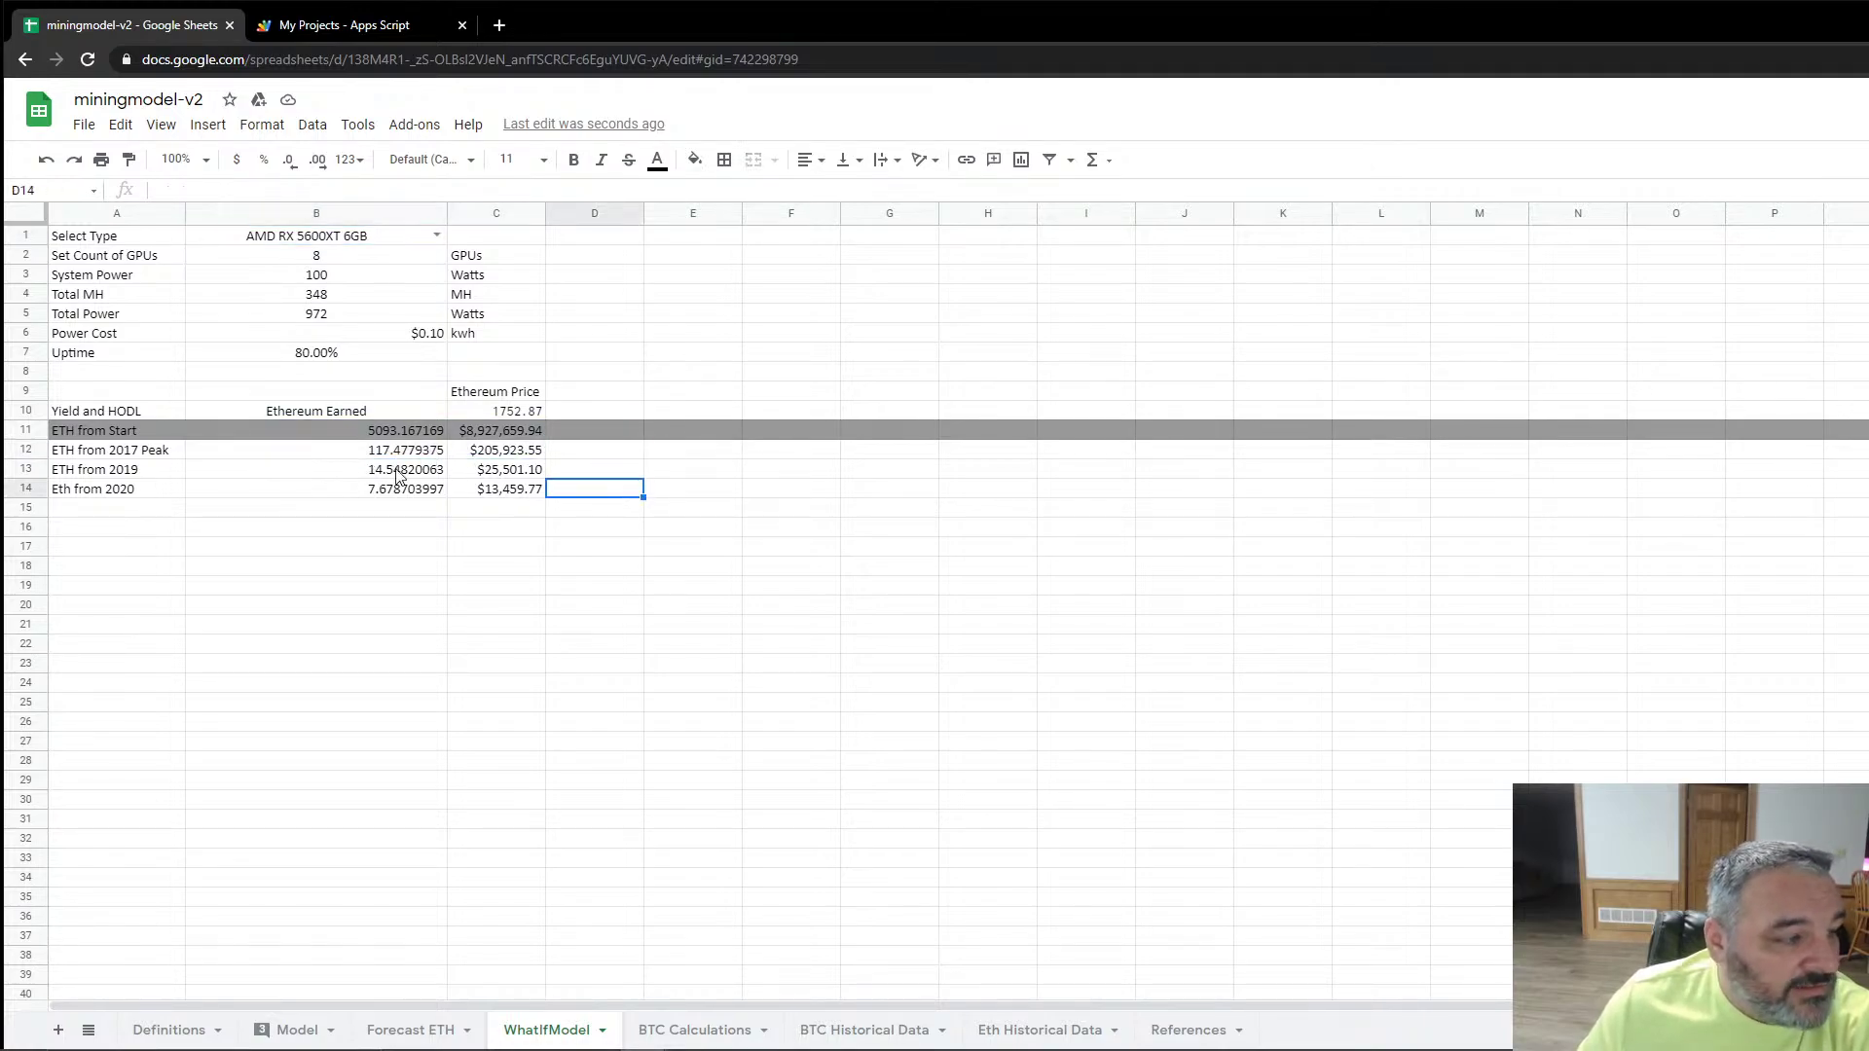
{"action": "left_click", "coordinate": [509, 473]}
{"action": "left_click", "coordinate": [386, 473]}
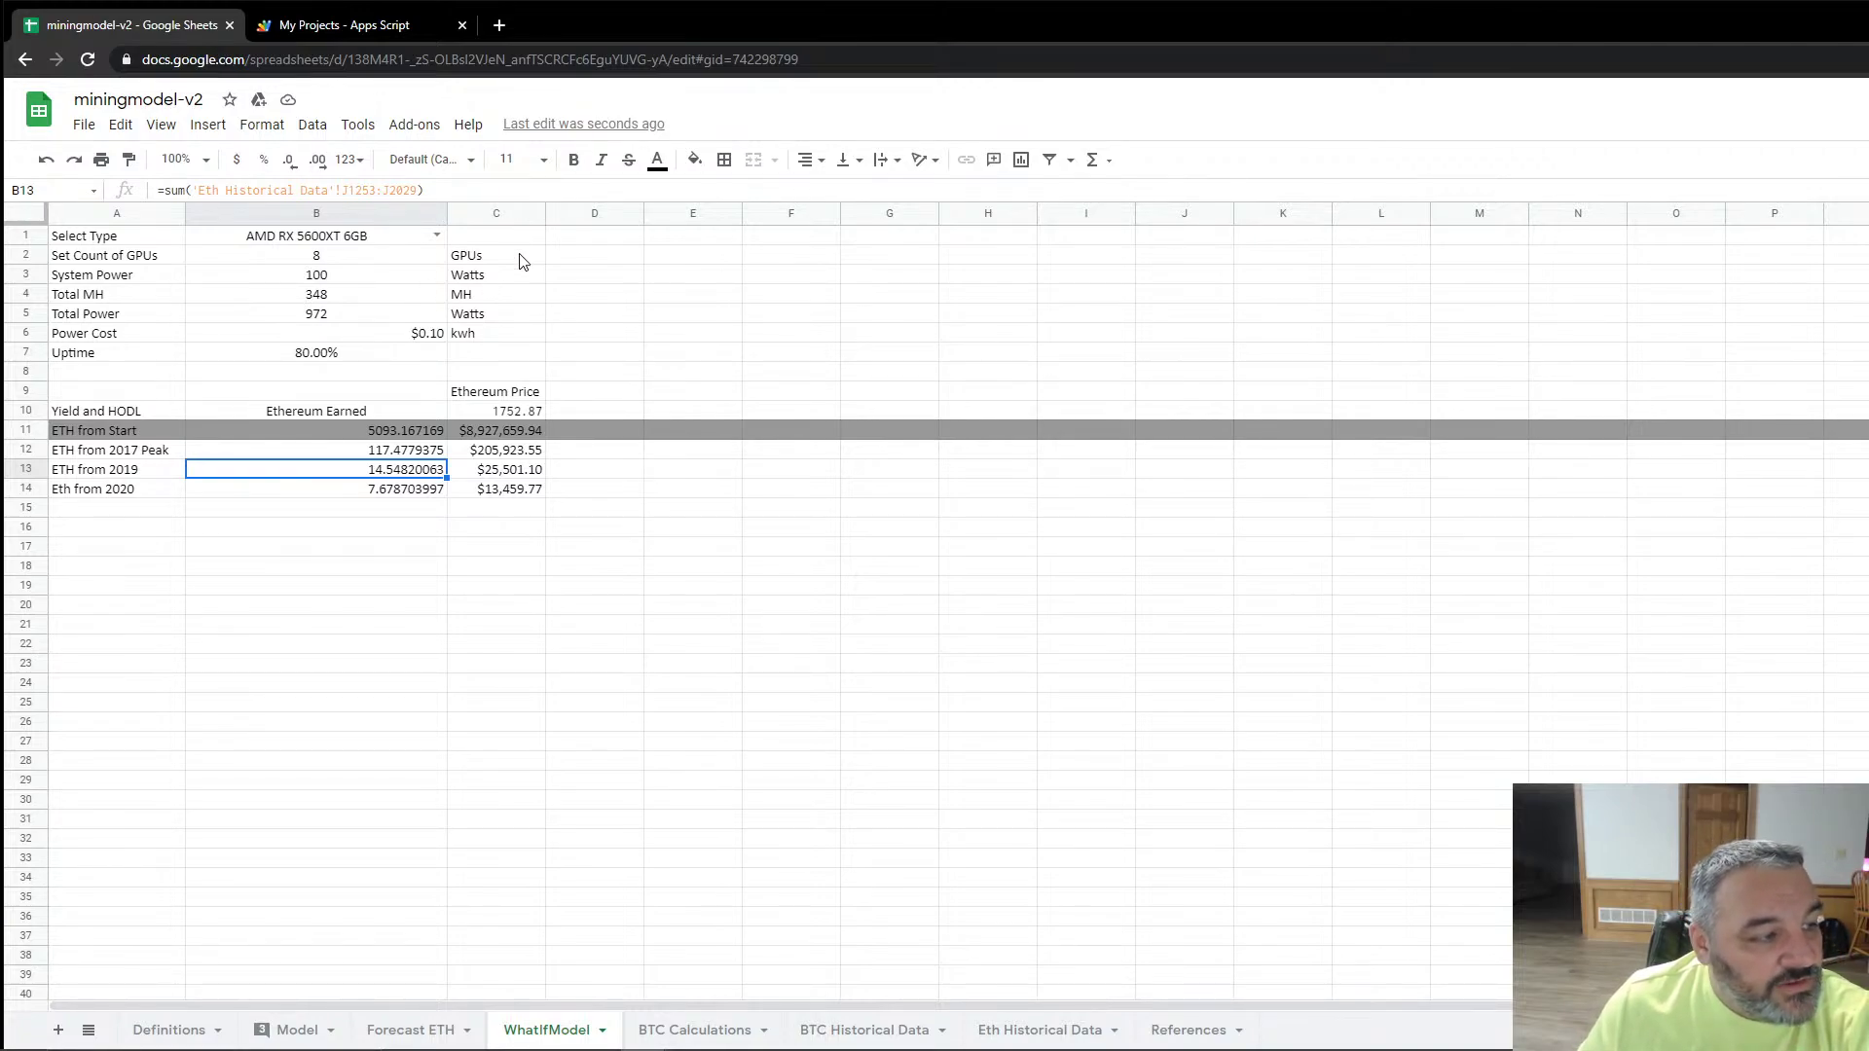
{"action": "left_click", "coordinate": [806, 395]}
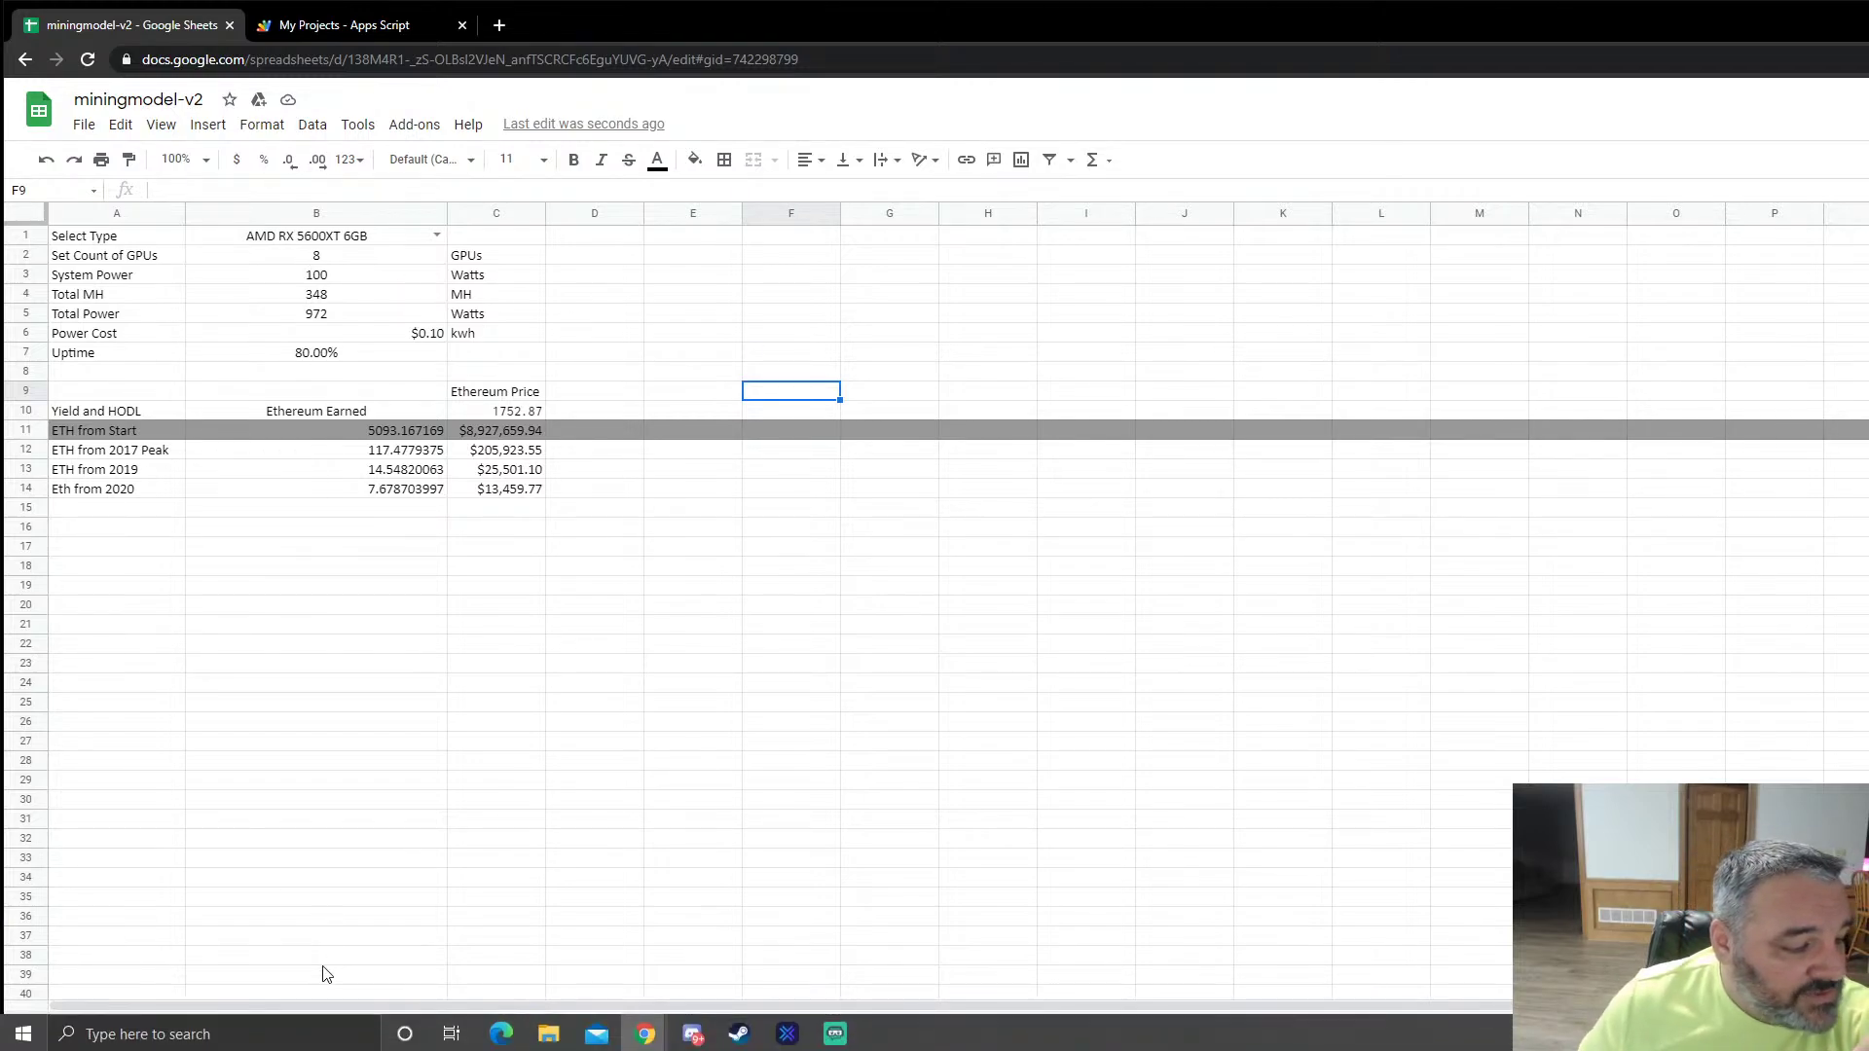
Step: Glance at the Model and References sheets, and inspect the uptime, price and date cells in row 1895 of Eth Historical Data
{"action": "left_click", "coordinate": [297, 1030]}
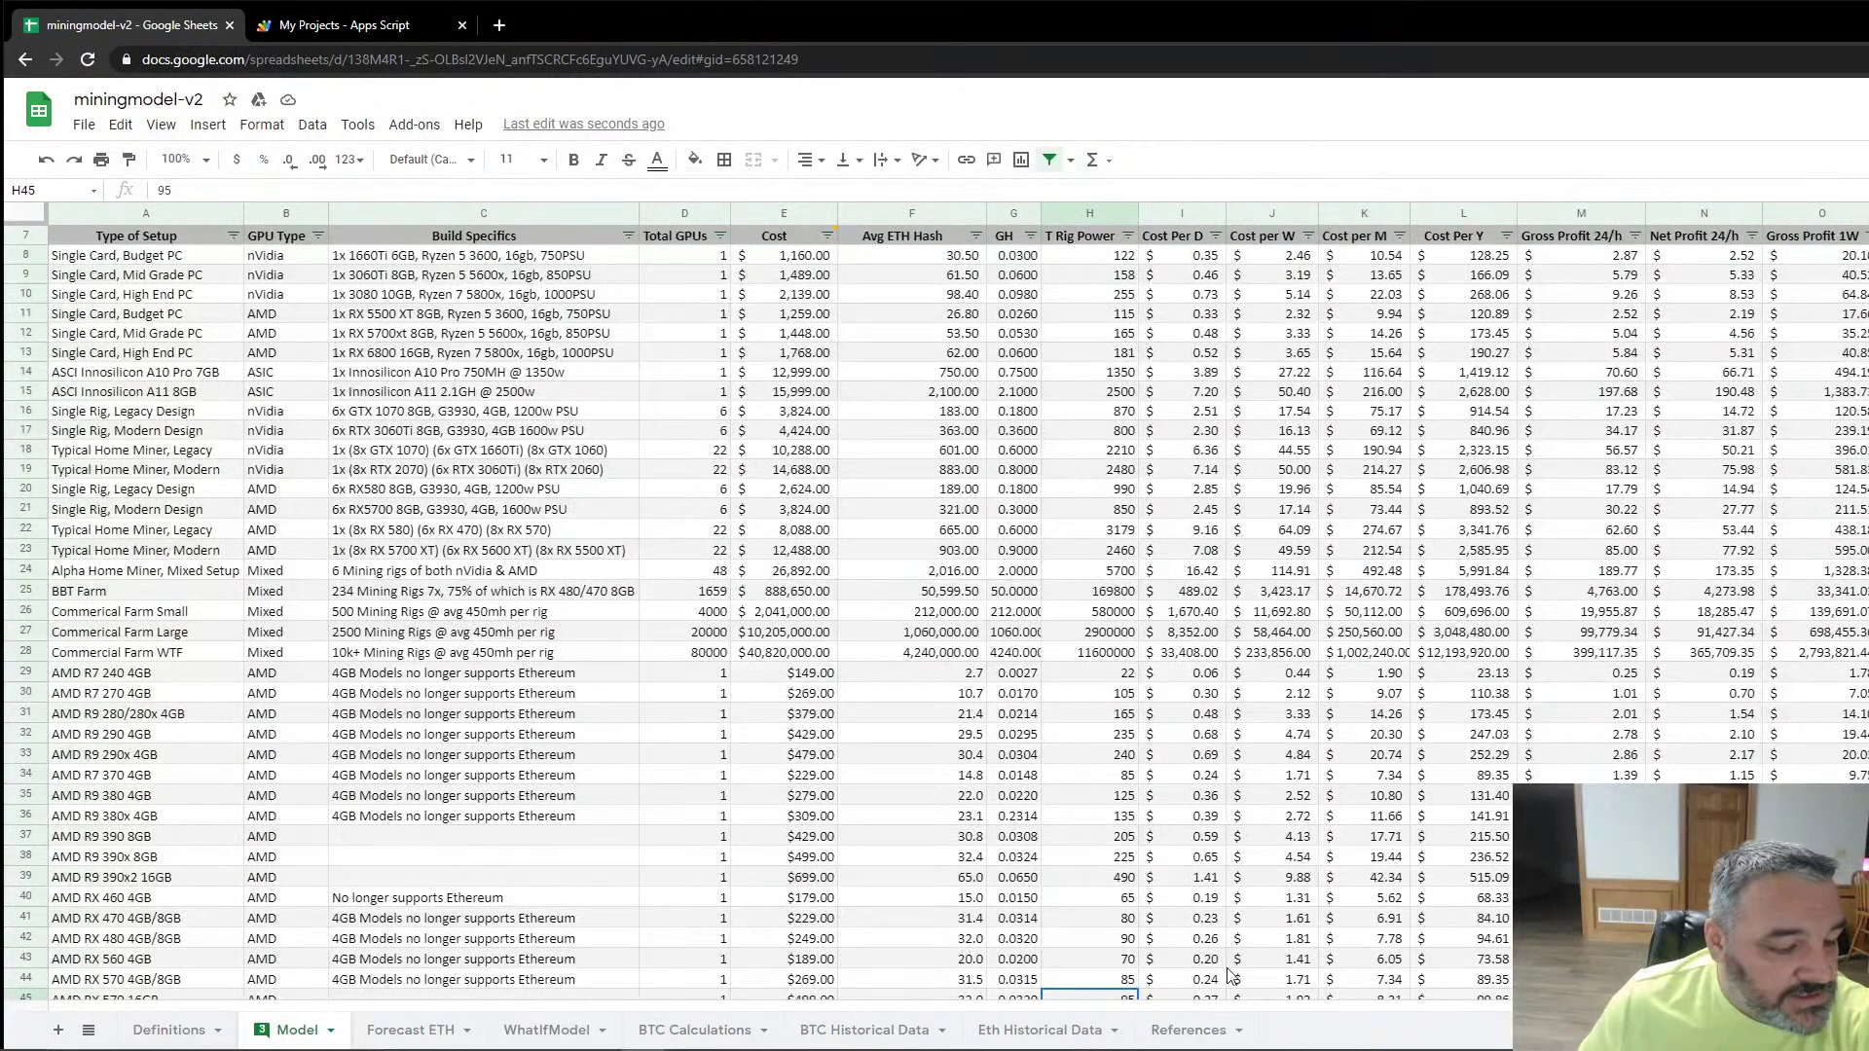
{"action": "left_click", "coordinate": [1186, 1030]}
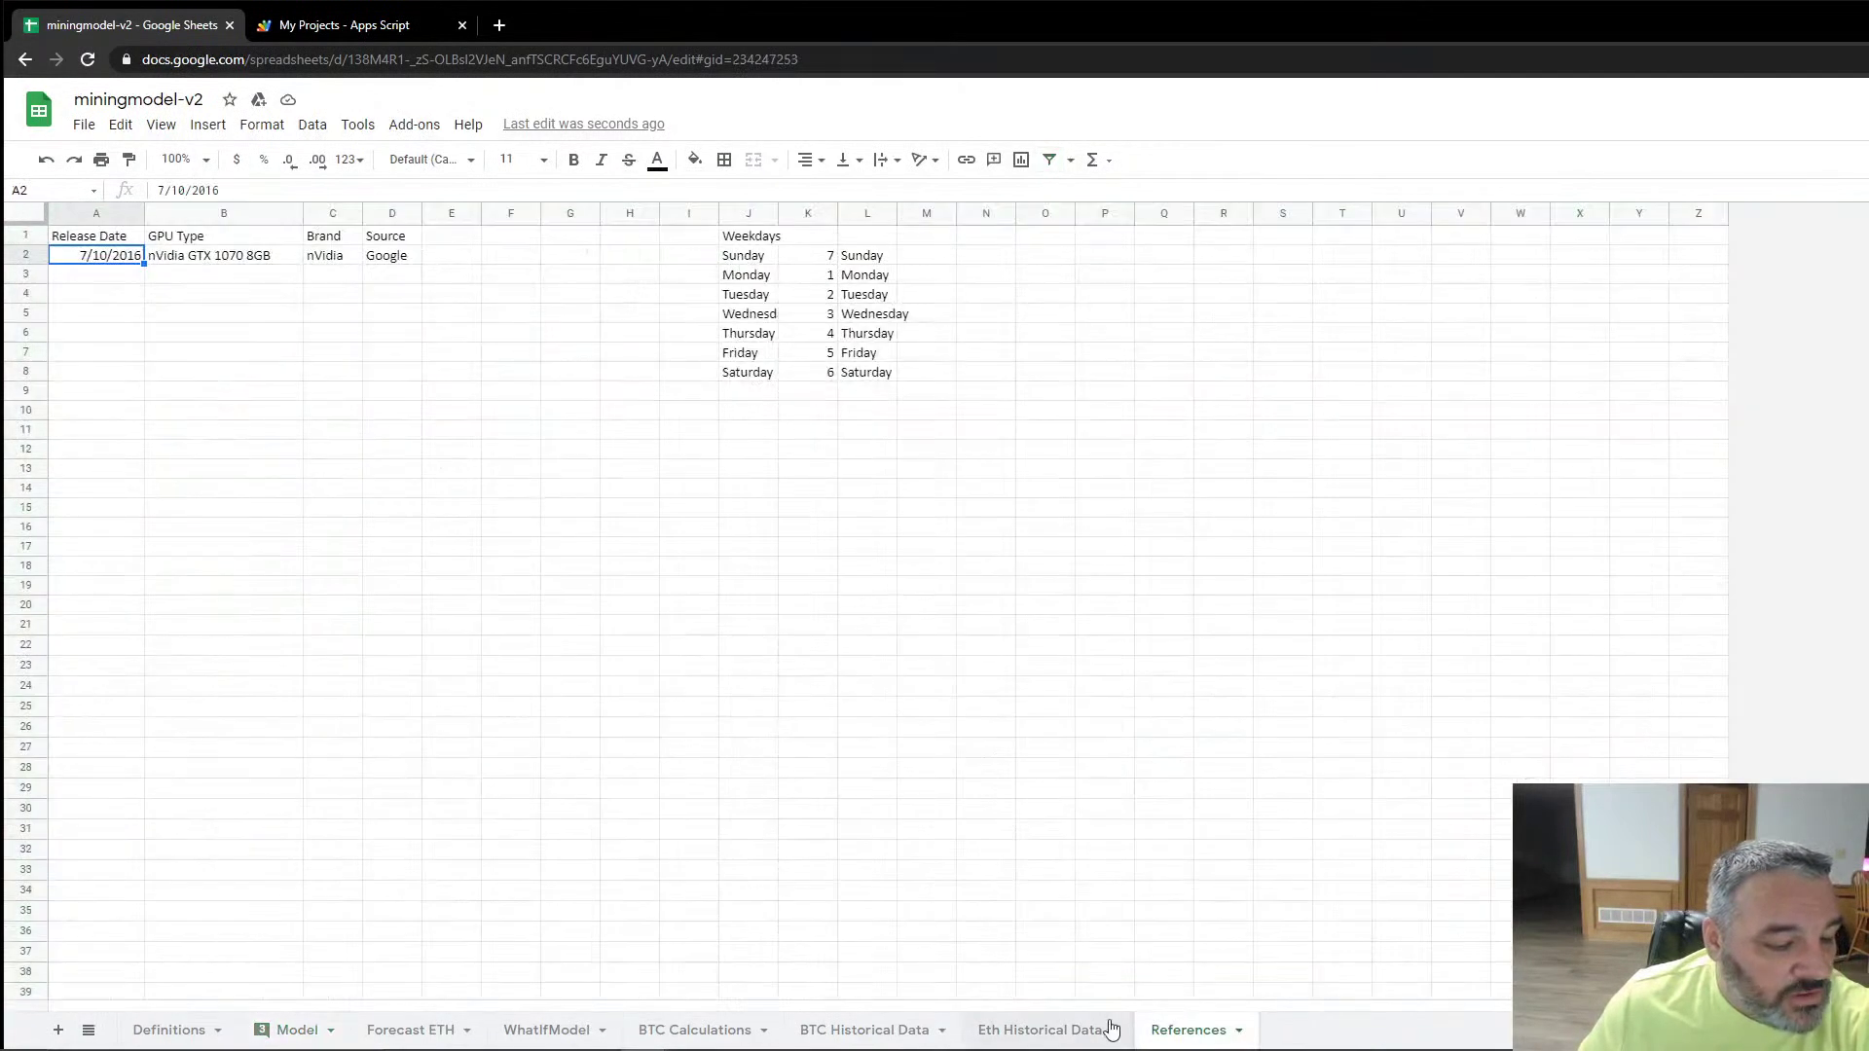
{"action": "left_click", "coordinate": [1025, 1034]}
{"action": "left_click", "coordinate": [654, 334]}
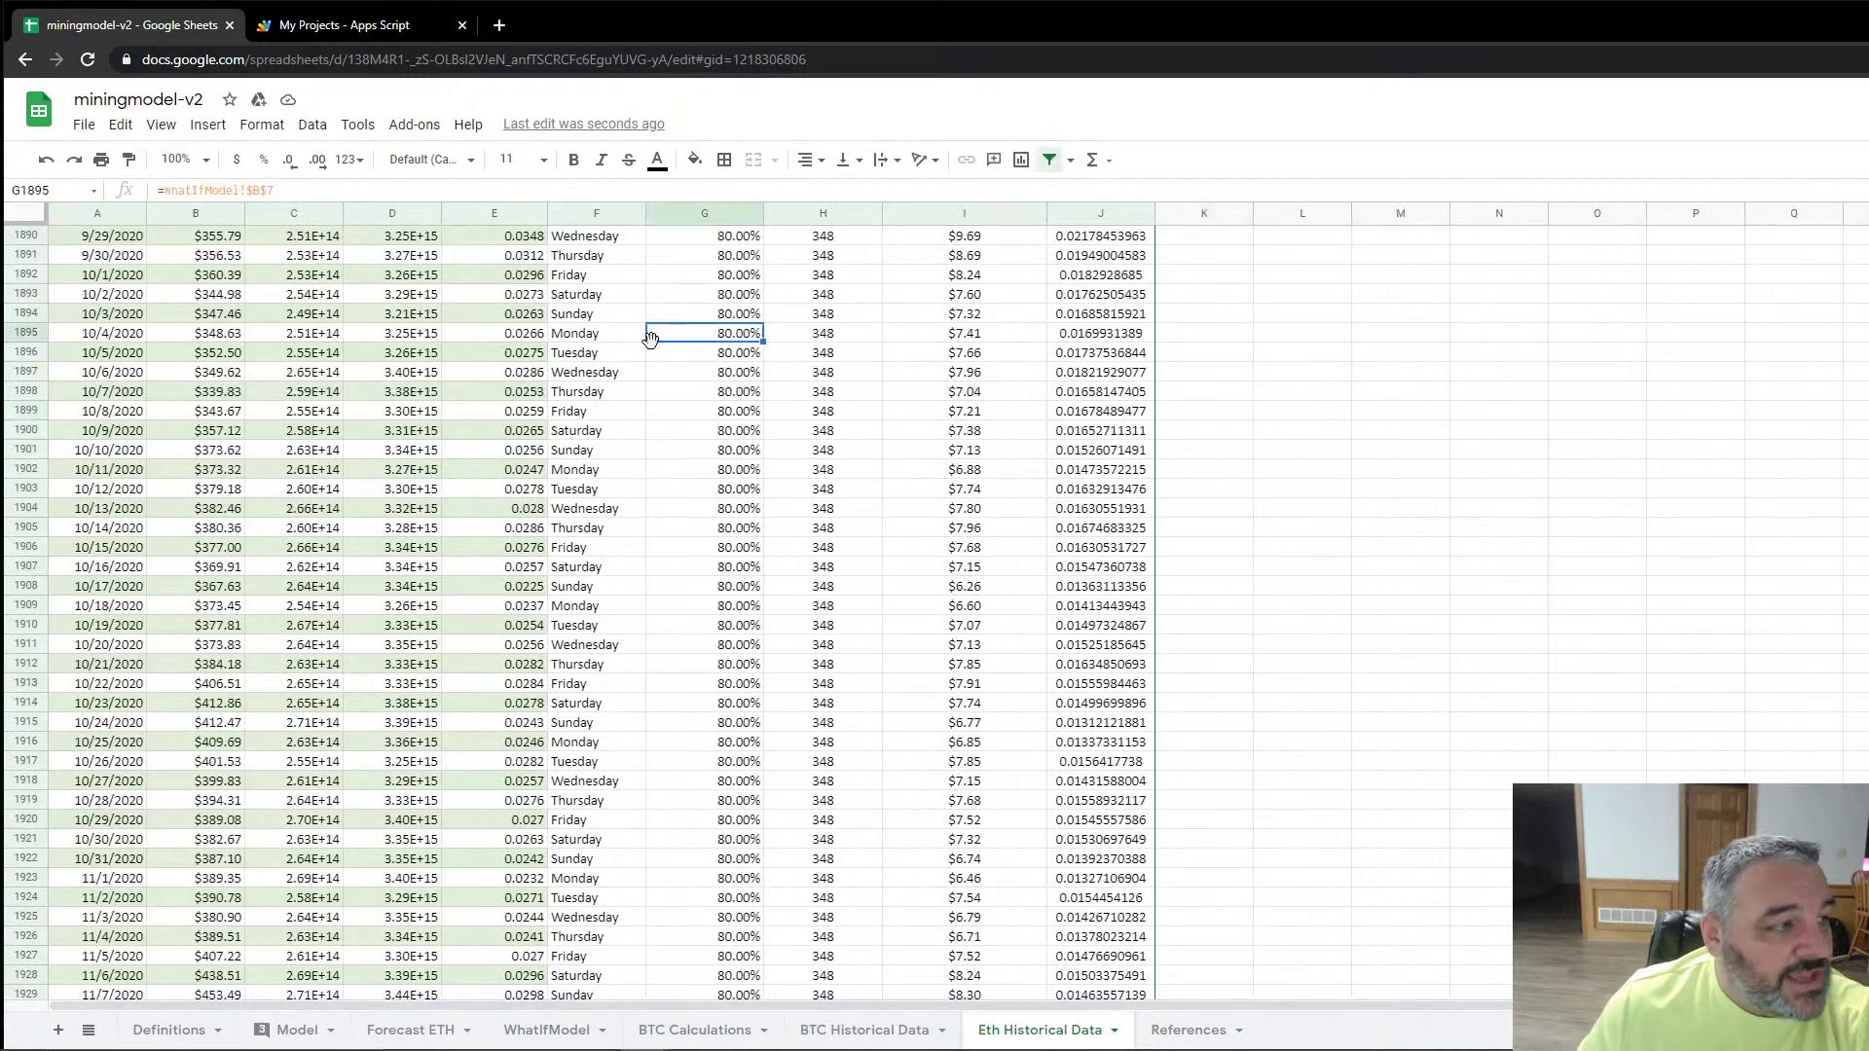
{"action": "left_click", "coordinate": [440, 336]}
{"action": "left_click", "coordinate": [216, 336]}
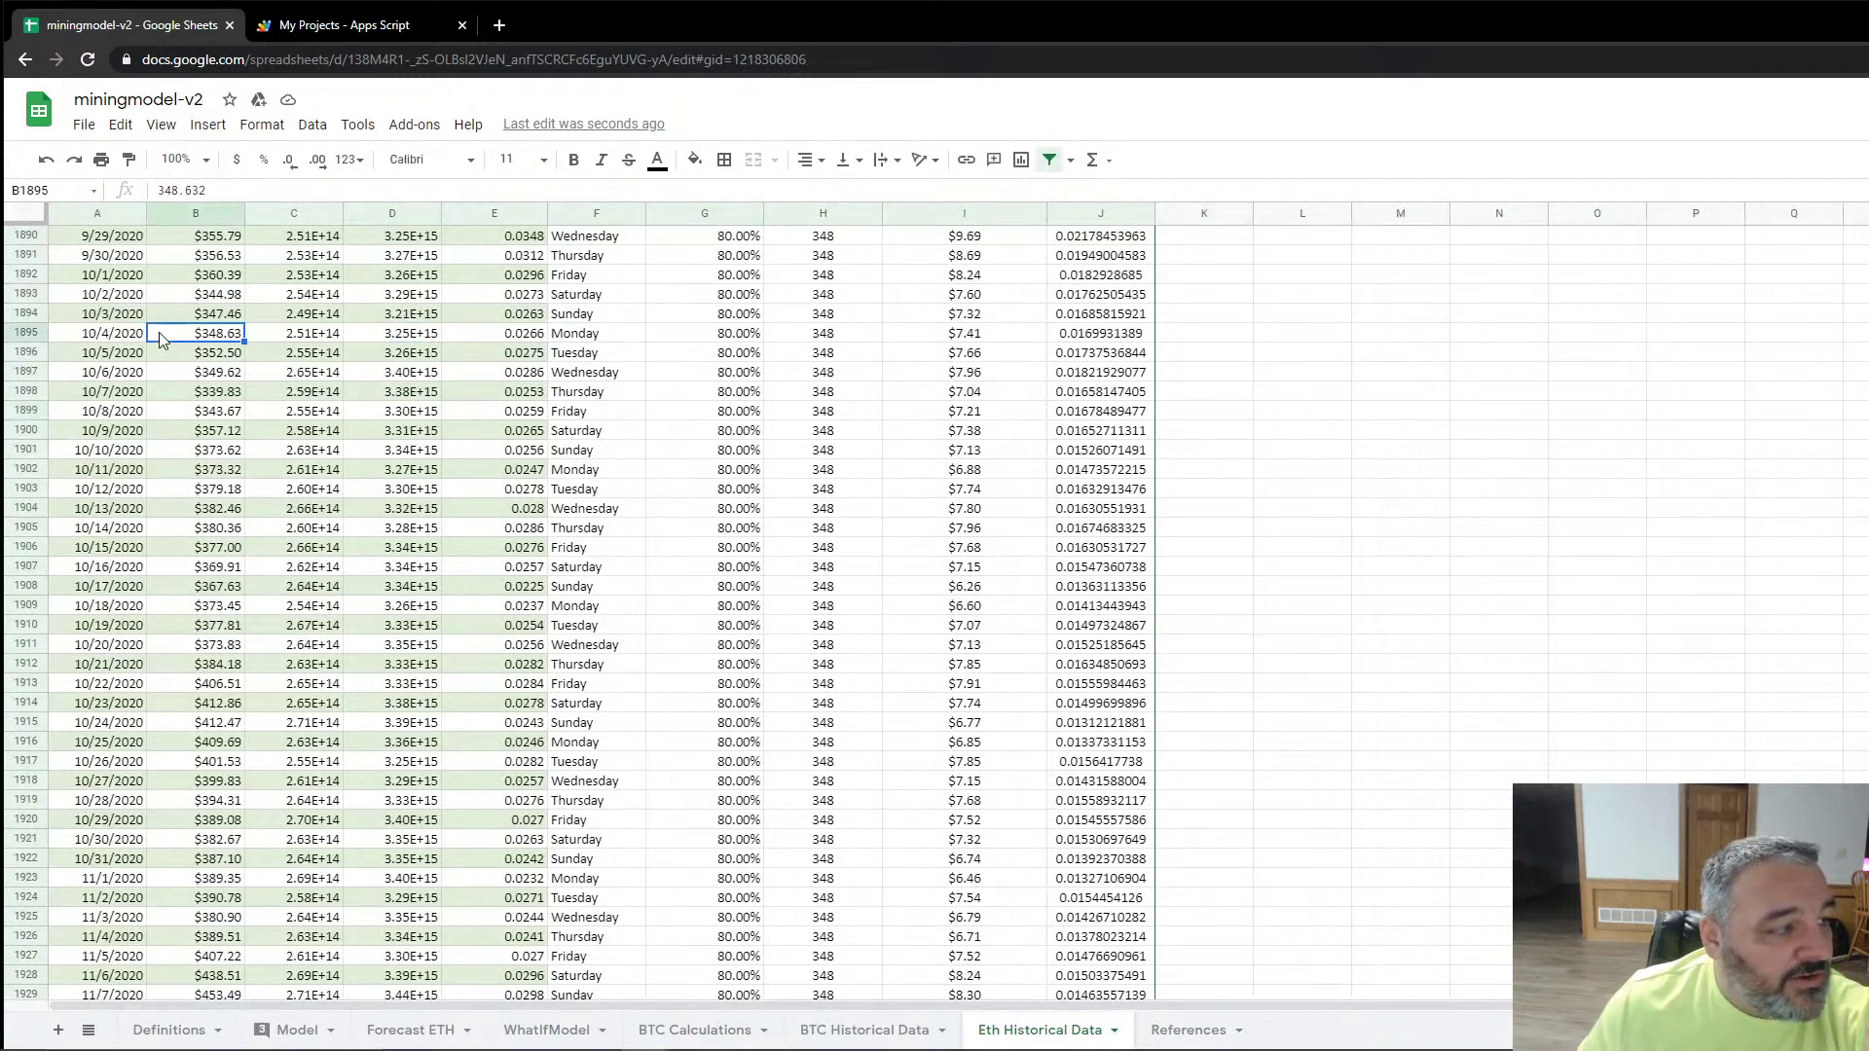
{"action": "left_click", "coordinate": [122, 336]}
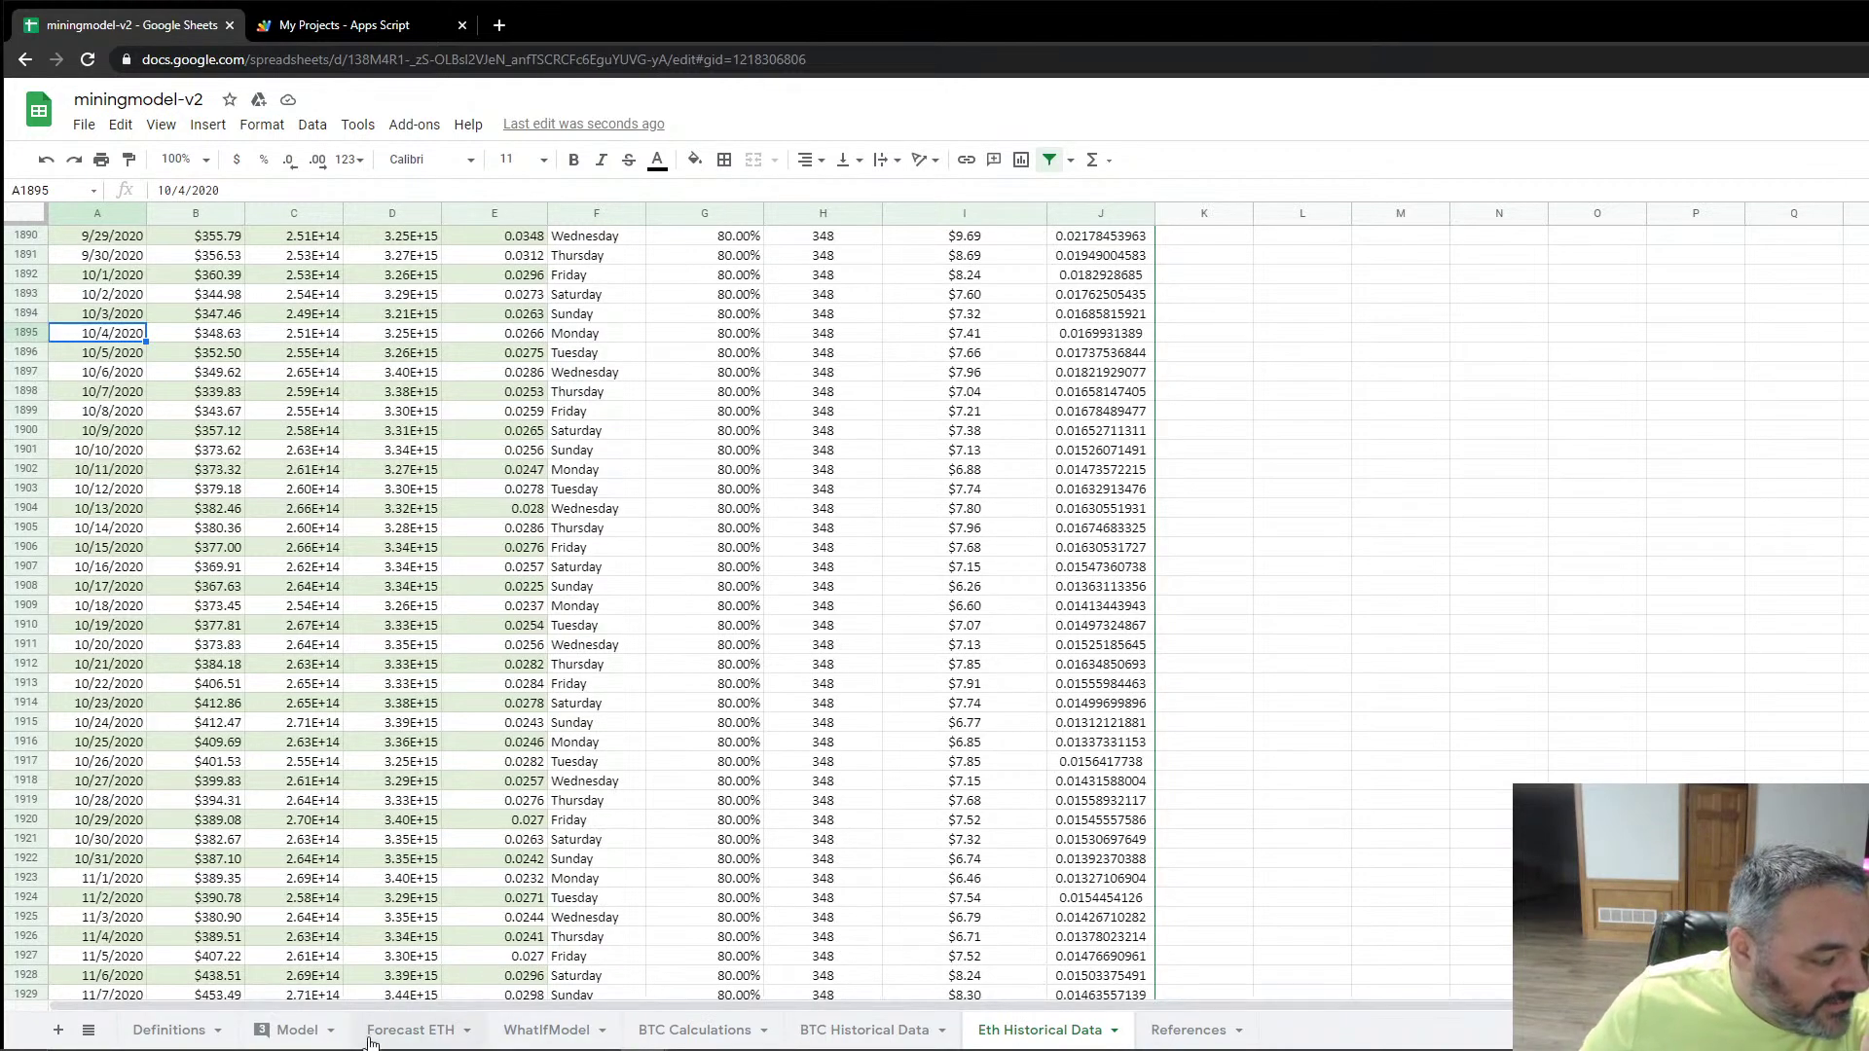
Step: Open BitInfoCharts' Ethereum statistics page in a new browser tab
{"action": "mouse_move", "coordinate": [646, 1039]}
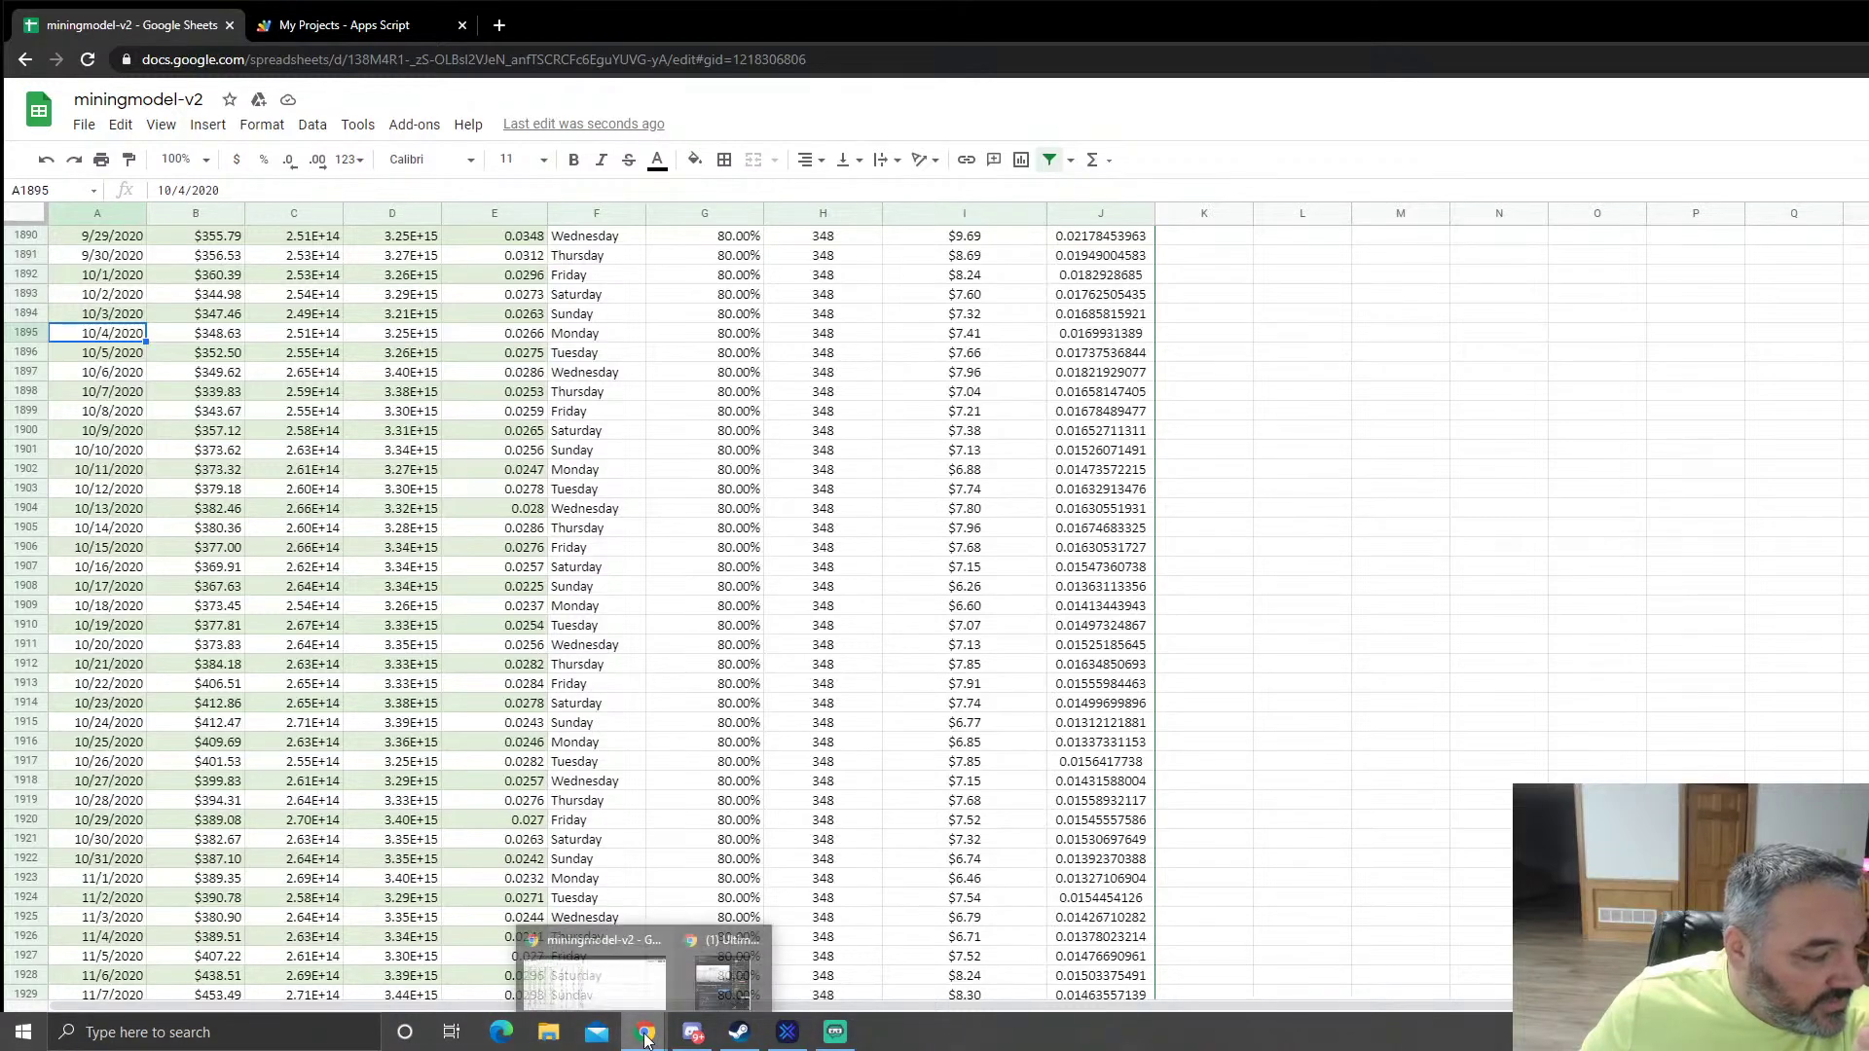
{"action": "left_click", "coordinate": [493, 27]}
{"action": "type", "text": "bit"}
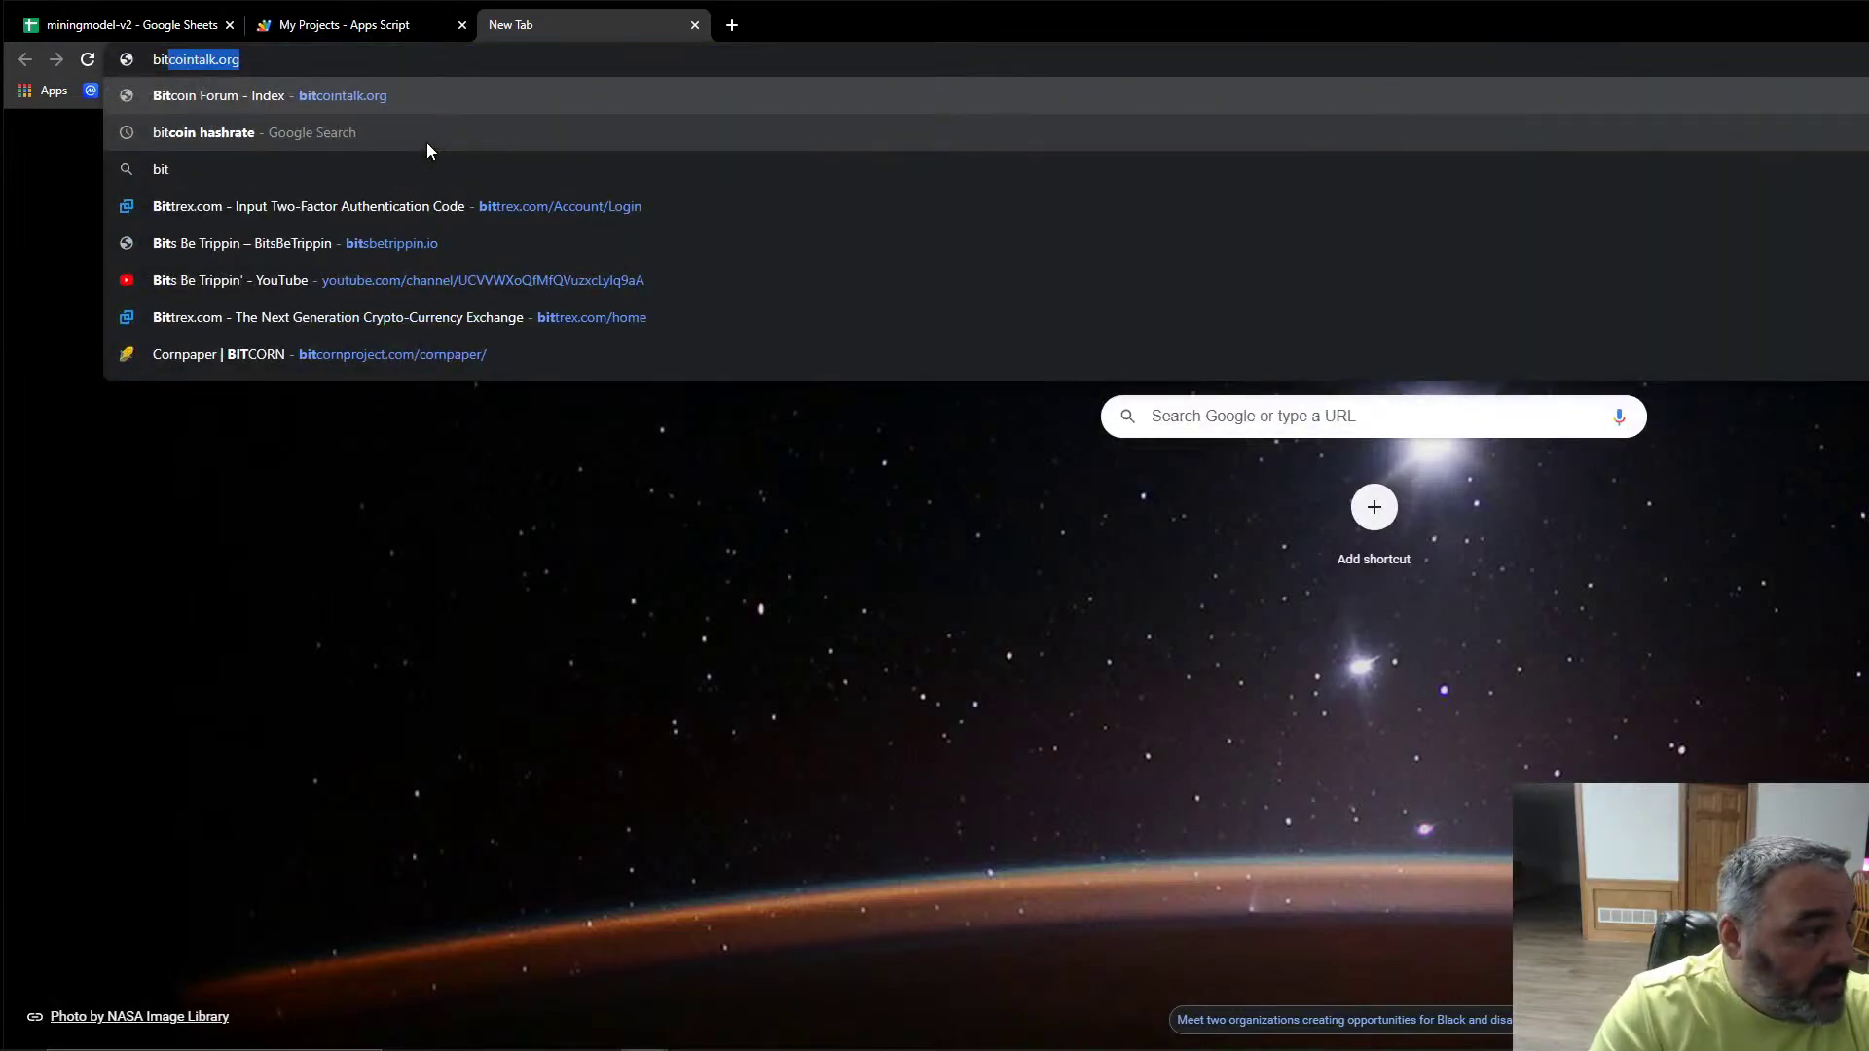
{"action": "type", "text": "info"}
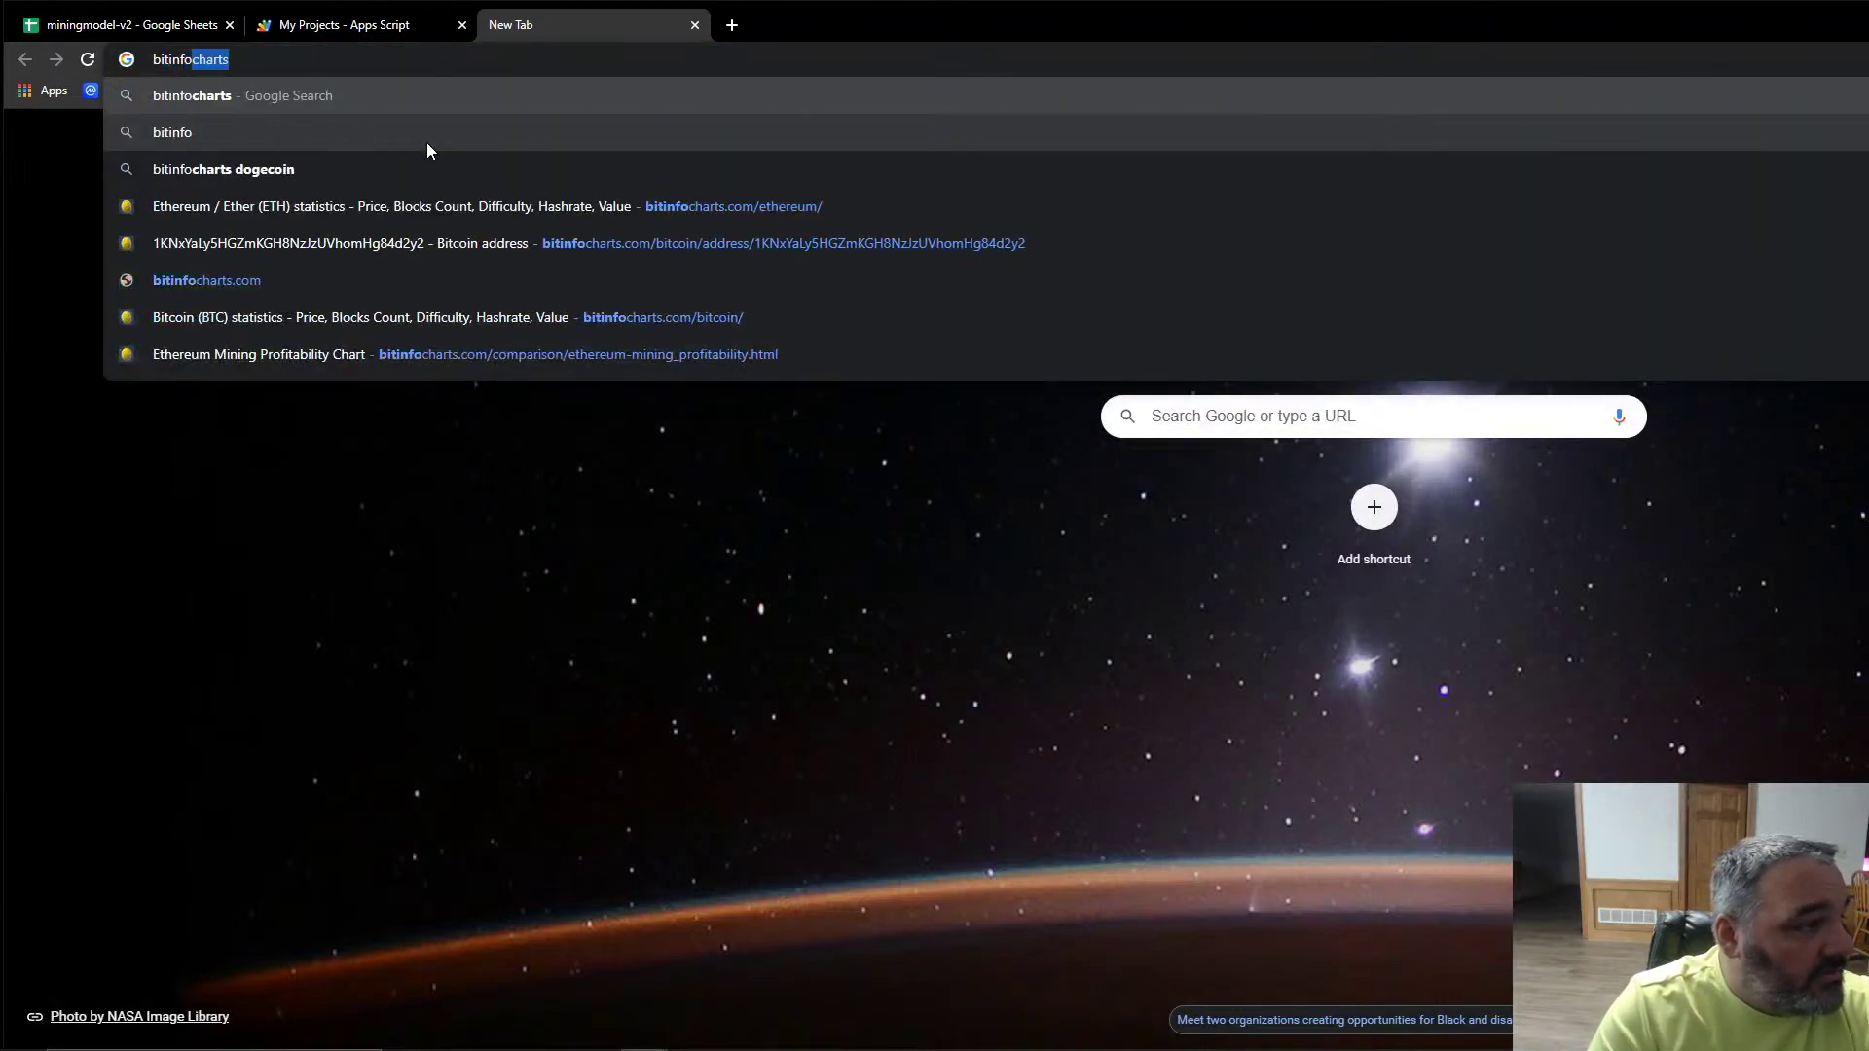
{"action": "left_click", "coordinate": [510, 203]}
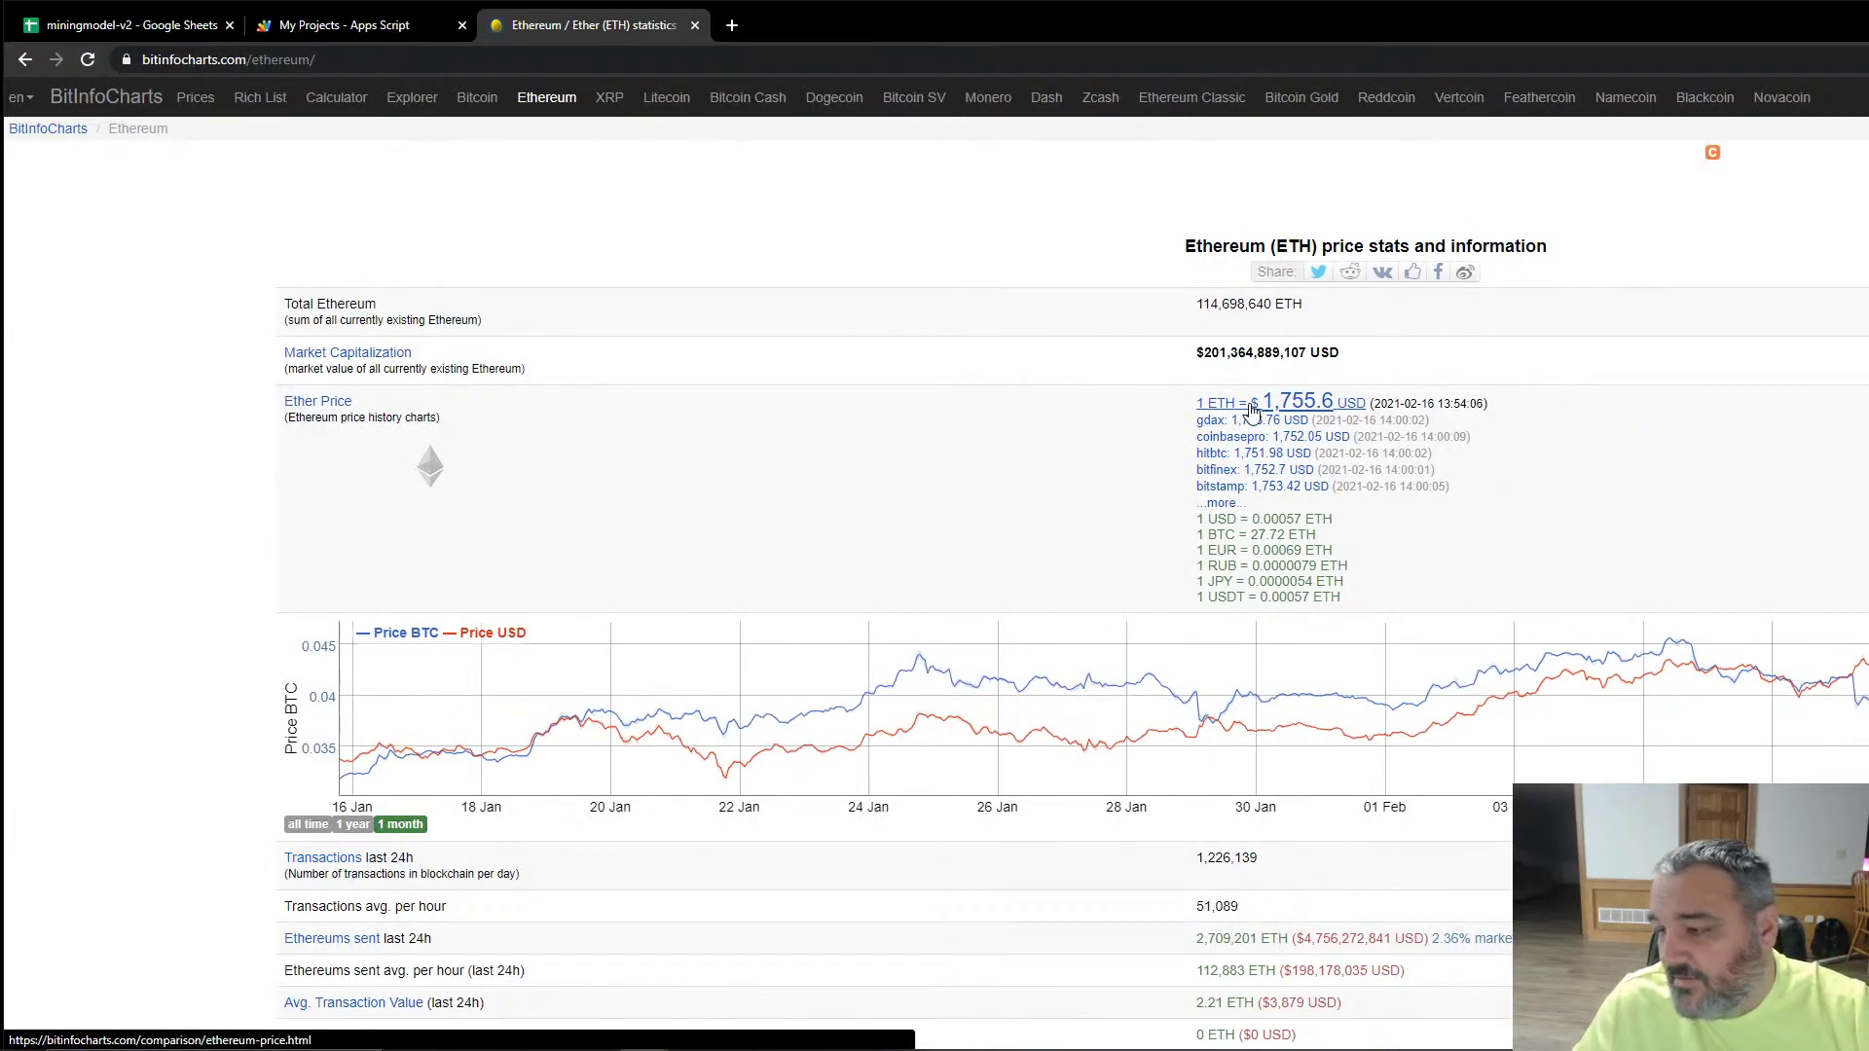
Step: Open the Ethereum Price in USD historical chart on BitInfoCharts and display that page's source code
{"action": "left_click", "coordinate": [1252, 409]}
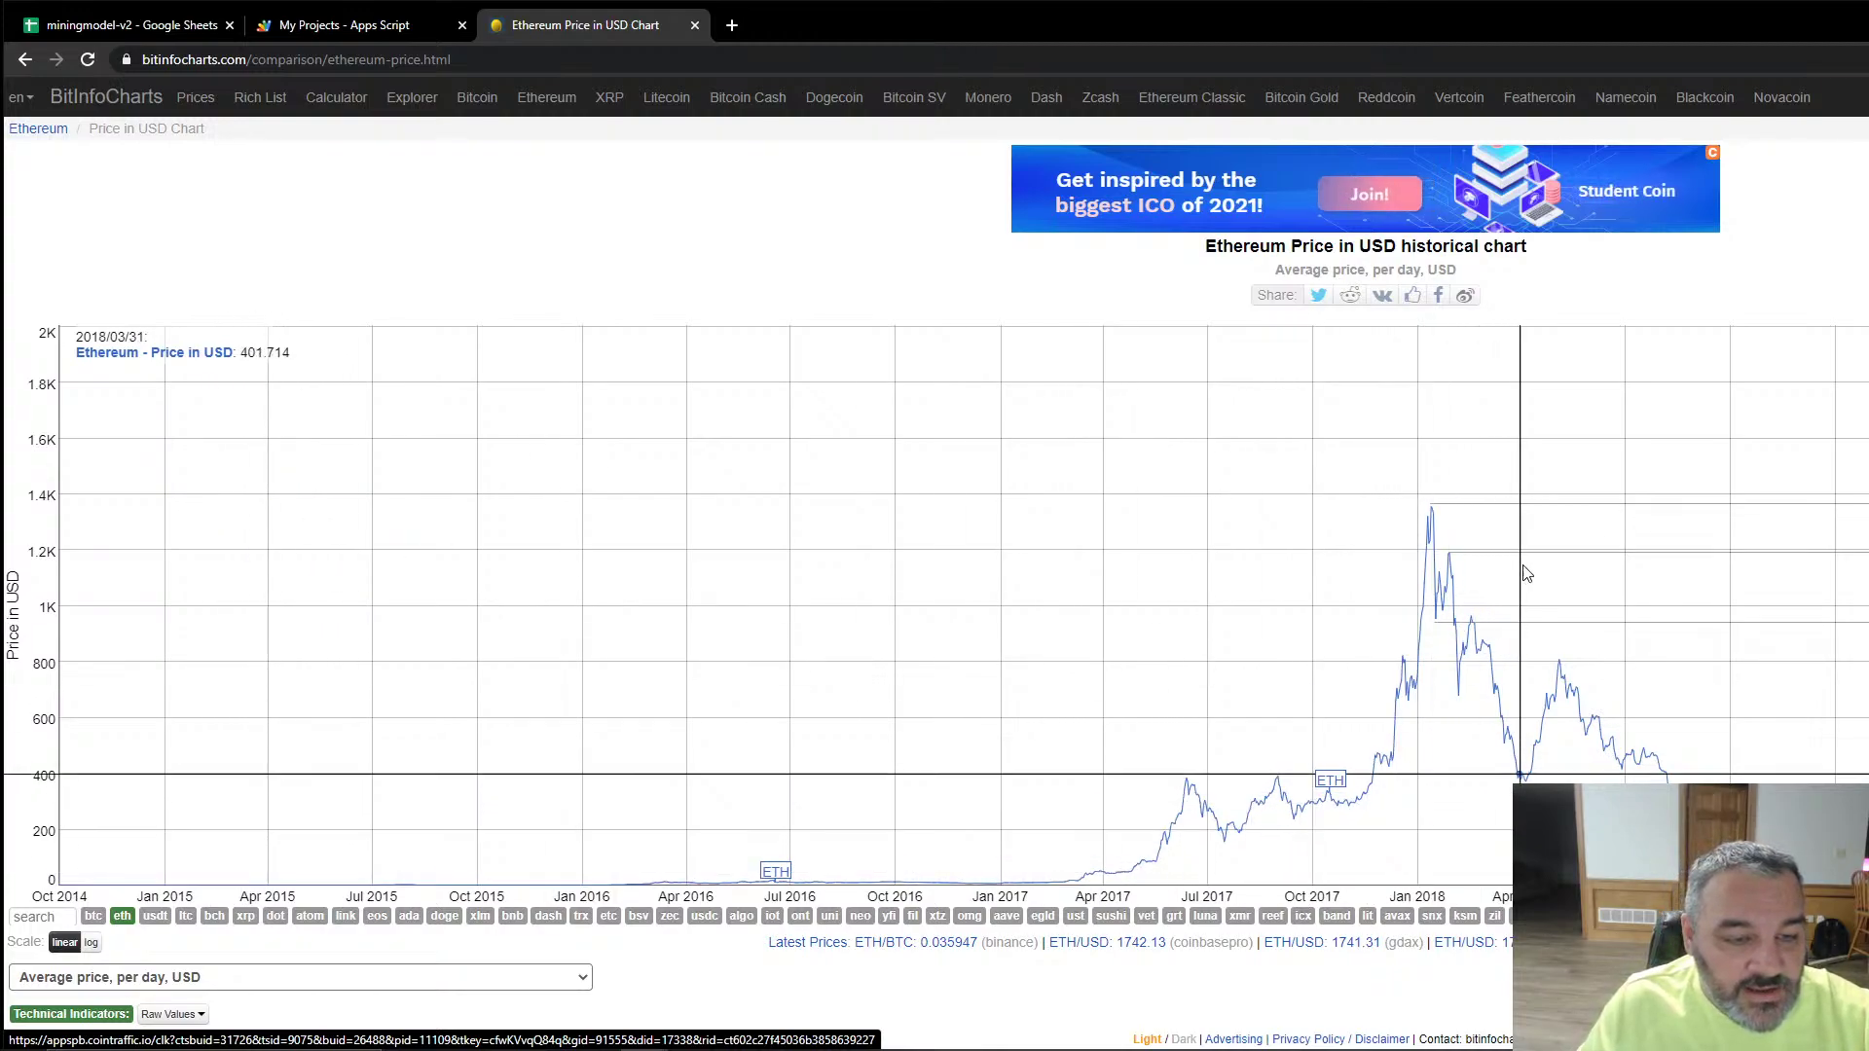
{"action": "right_click", "coordinate": [1822, 301]}
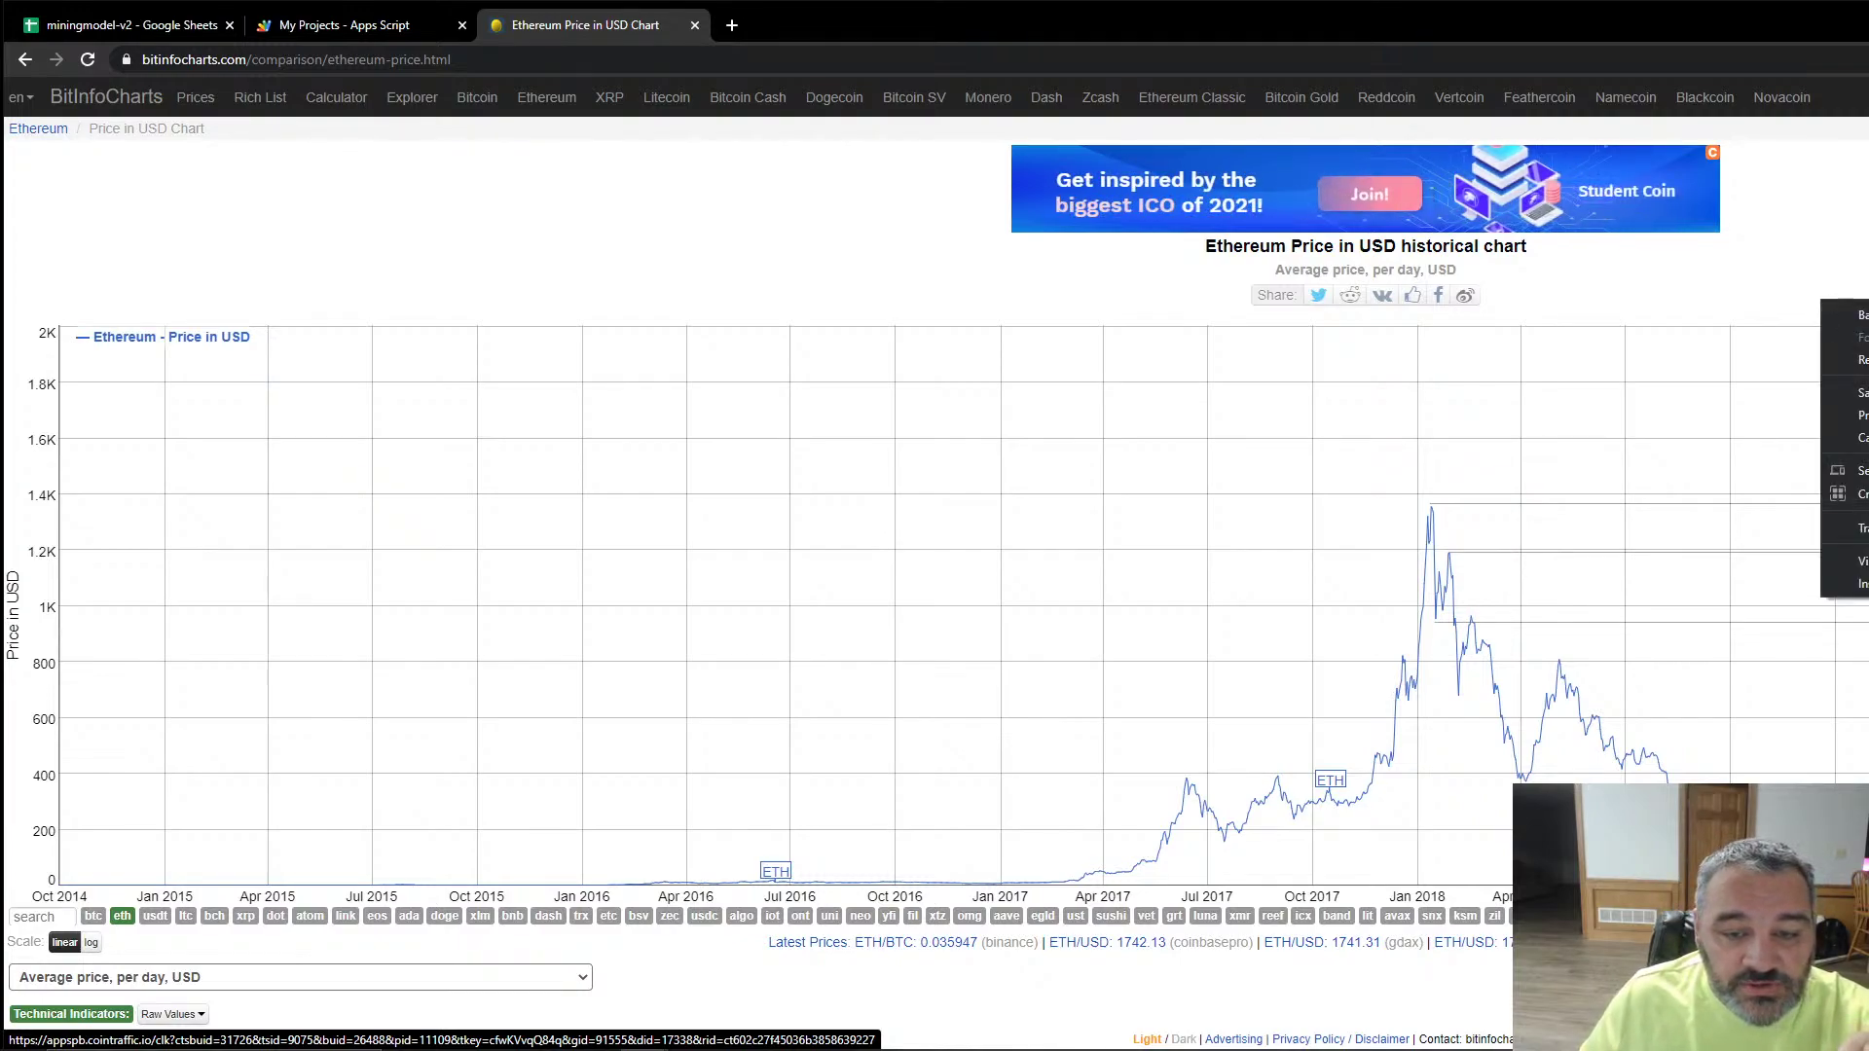
{"action": "left_click", "coordinate": [1855, 561]}
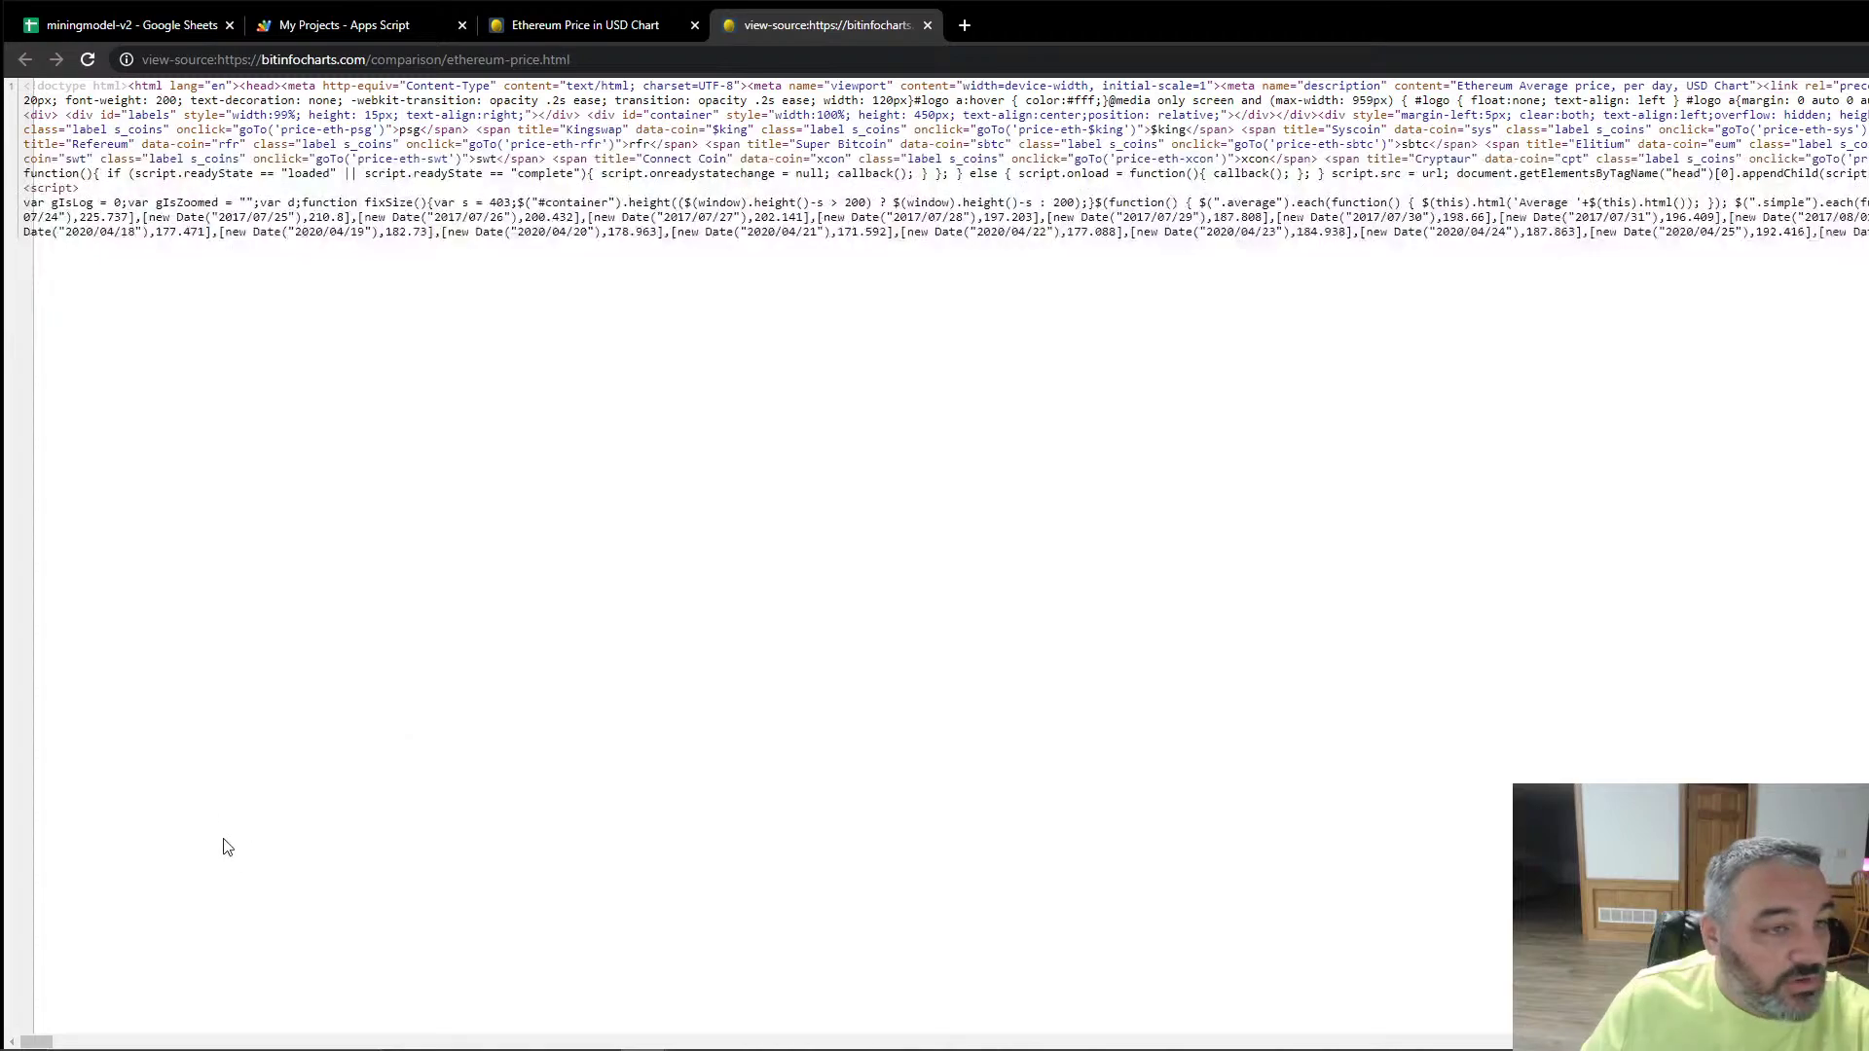
{"action": "left_click_drag", "start_coordinate": [1146, 224], "coordinate": [584, 82]}
{"action": "left_click", "coordinate": [1207, 331]}
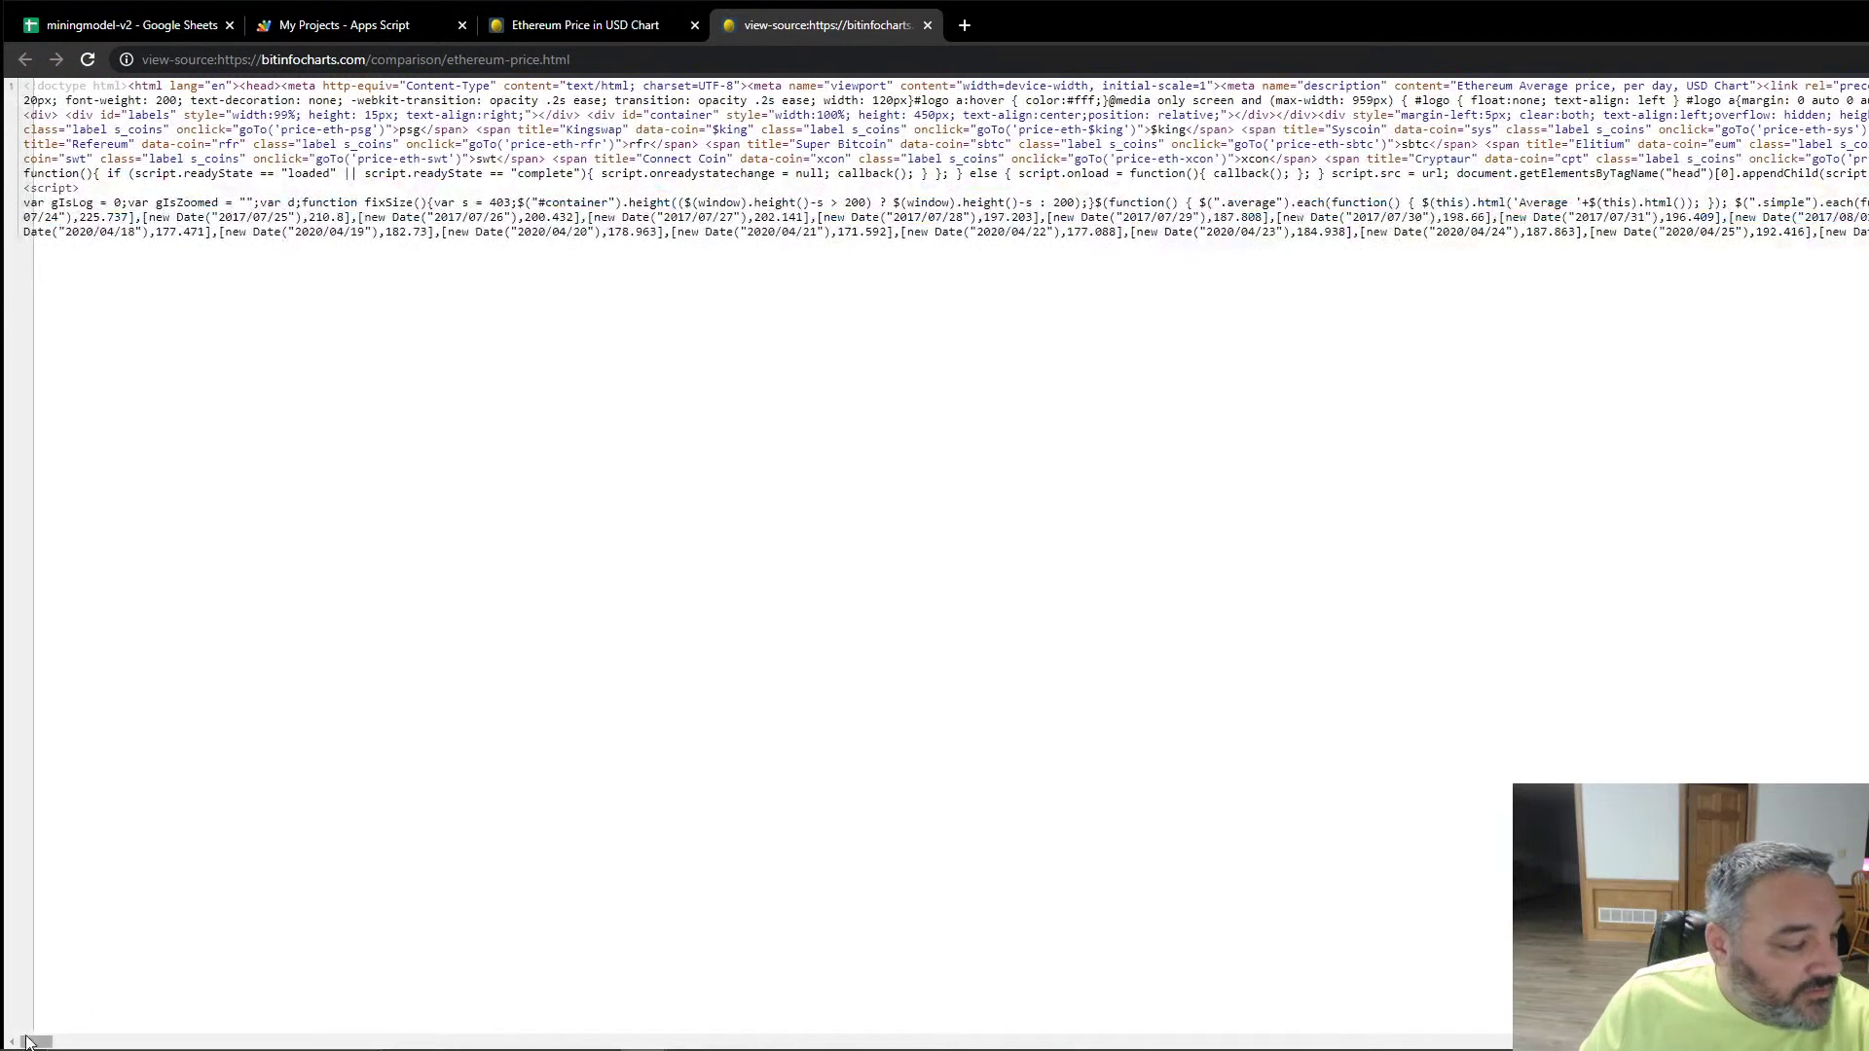
Step: Select and copy the chart's date and price entries in the source code, from 2014/09/30 through 2021/02/16
{"action": "left_click_drag", "start_coordinate": [33, 1043], "coordinate": [105, 1042]}
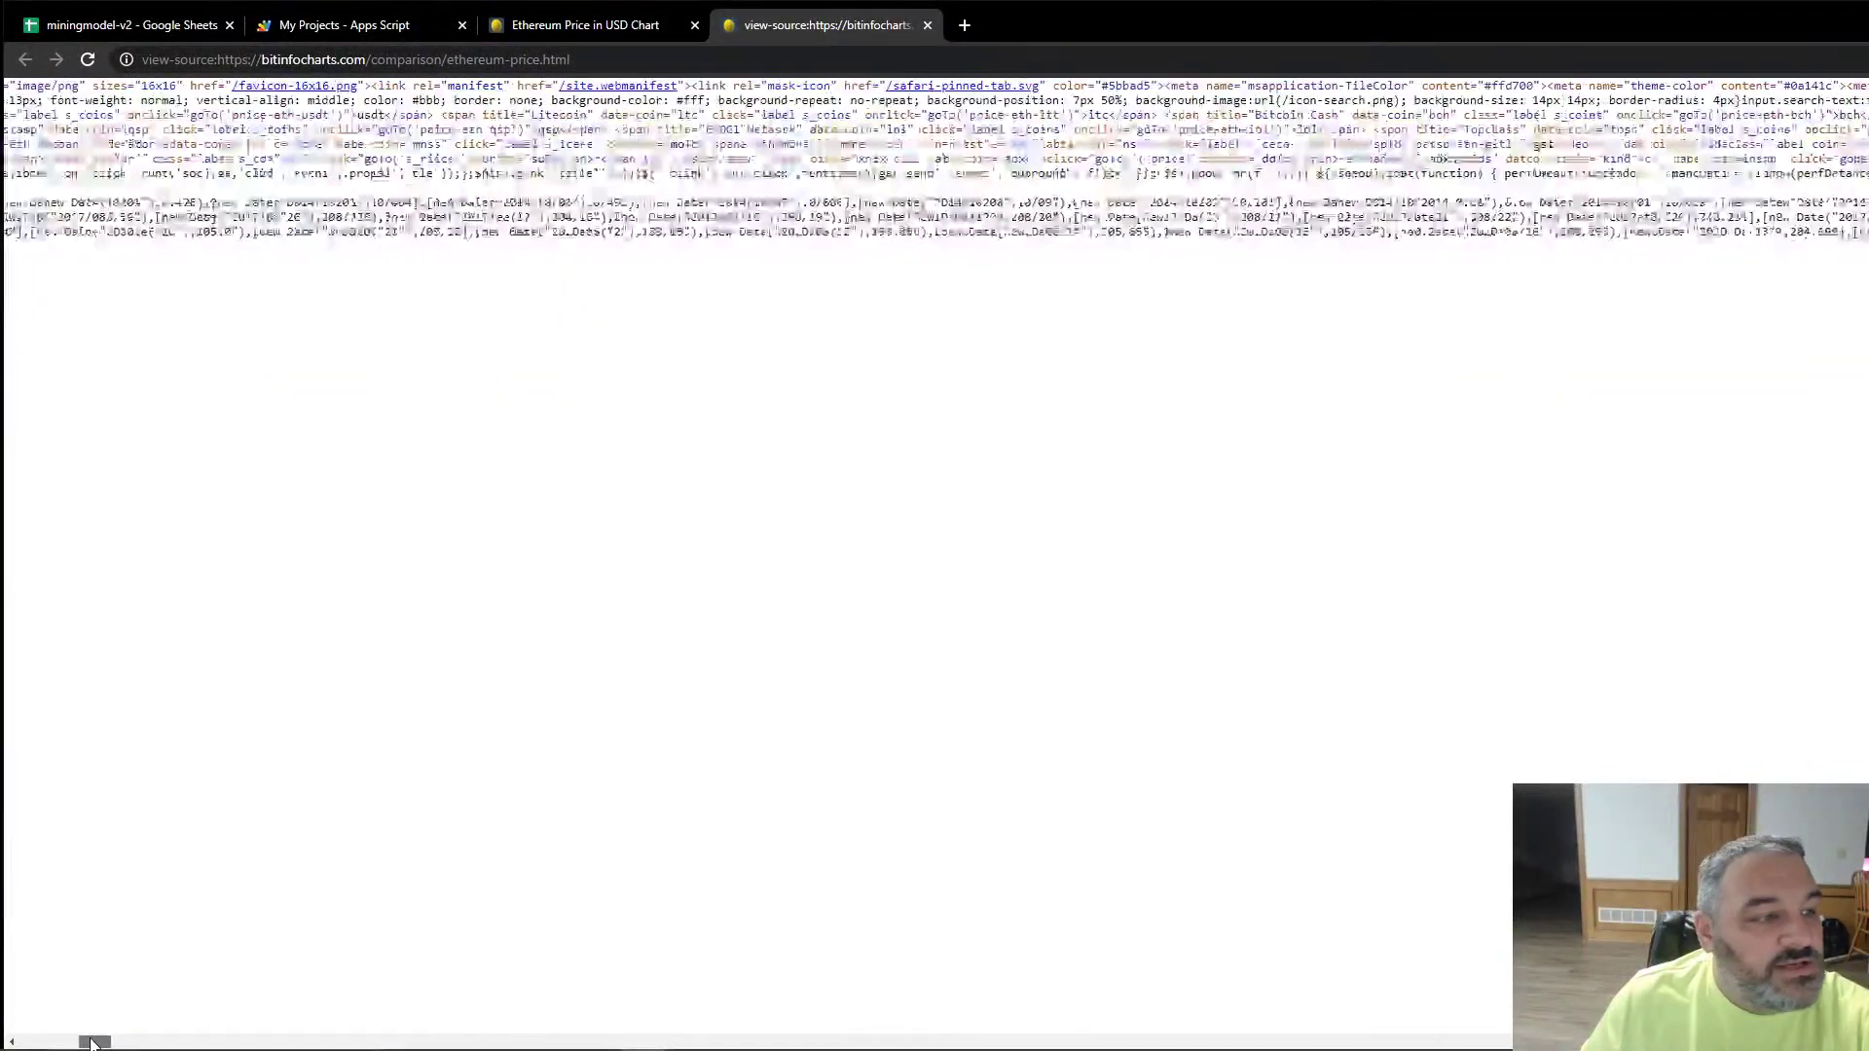
{"action": "left_click_drag", "start_coordinate": [86, 1045], "coordinate": [68, 1042]}
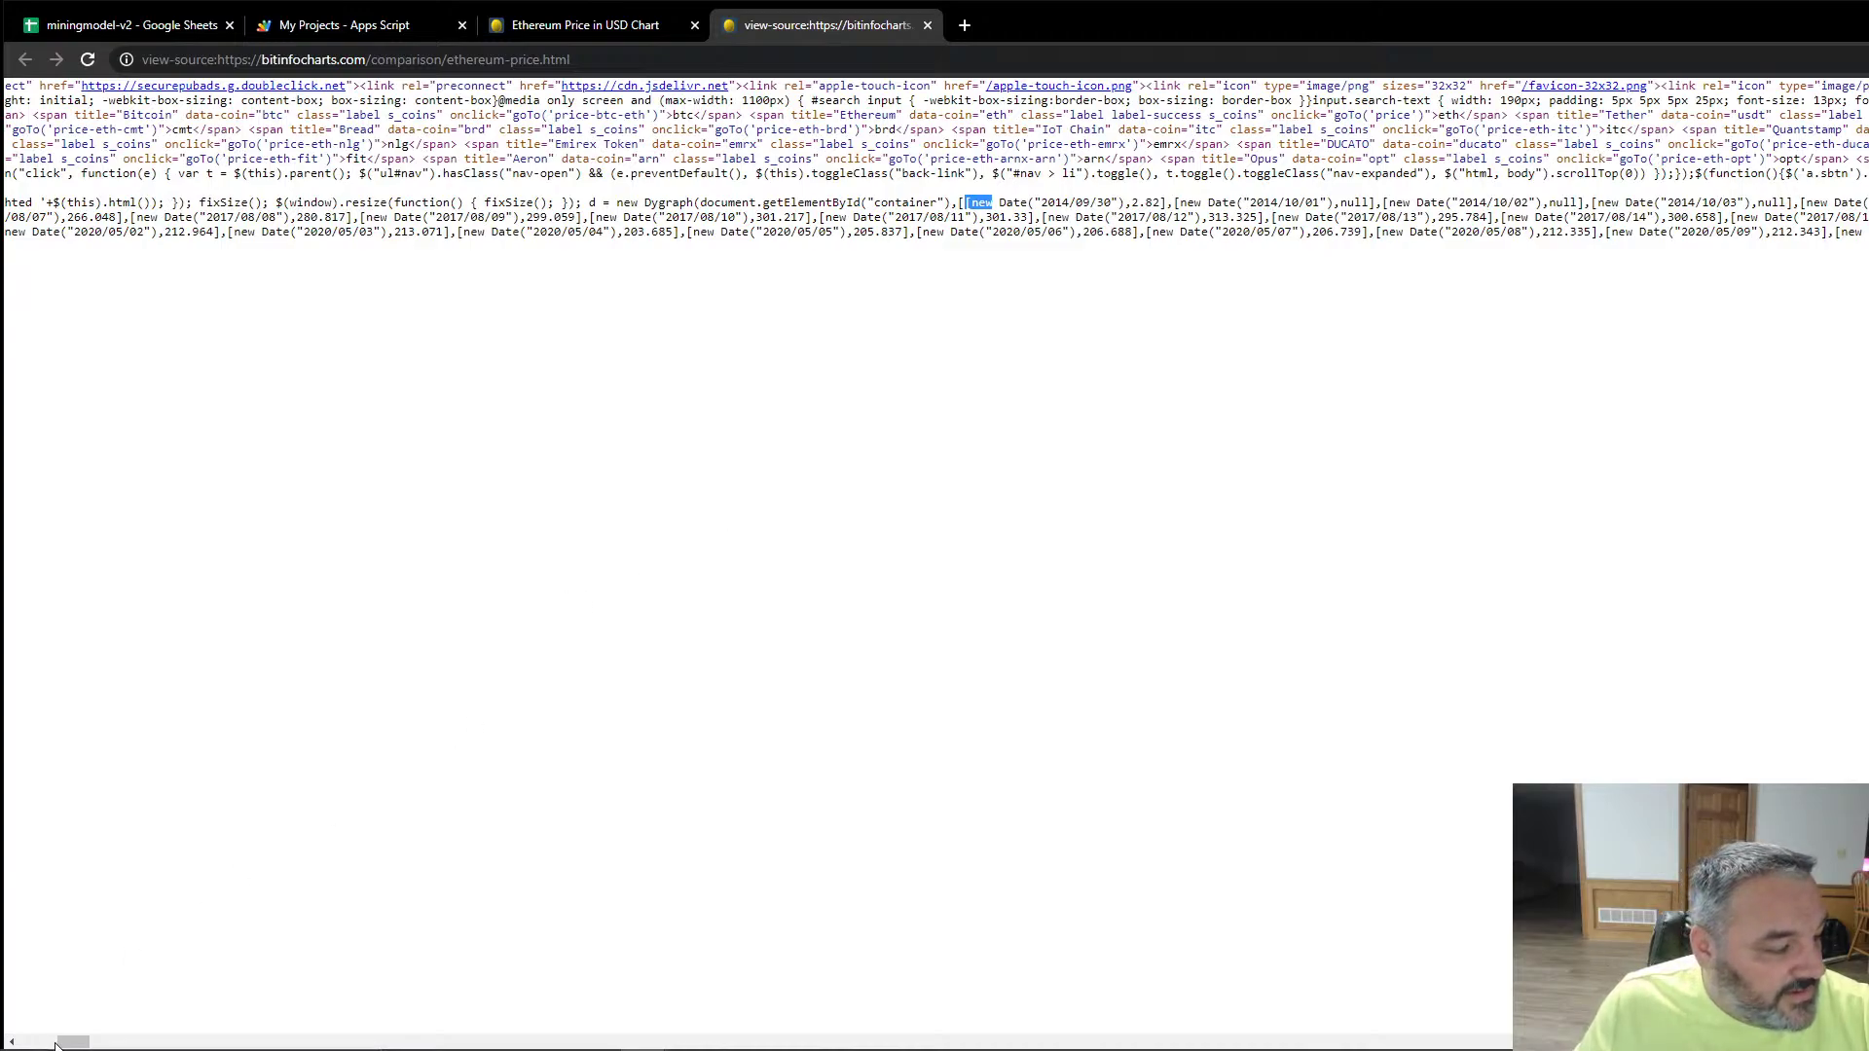
{"action": "left_click_drag", "start_coordinate": [56, 1044], "coordinate": [1276, 1043]}
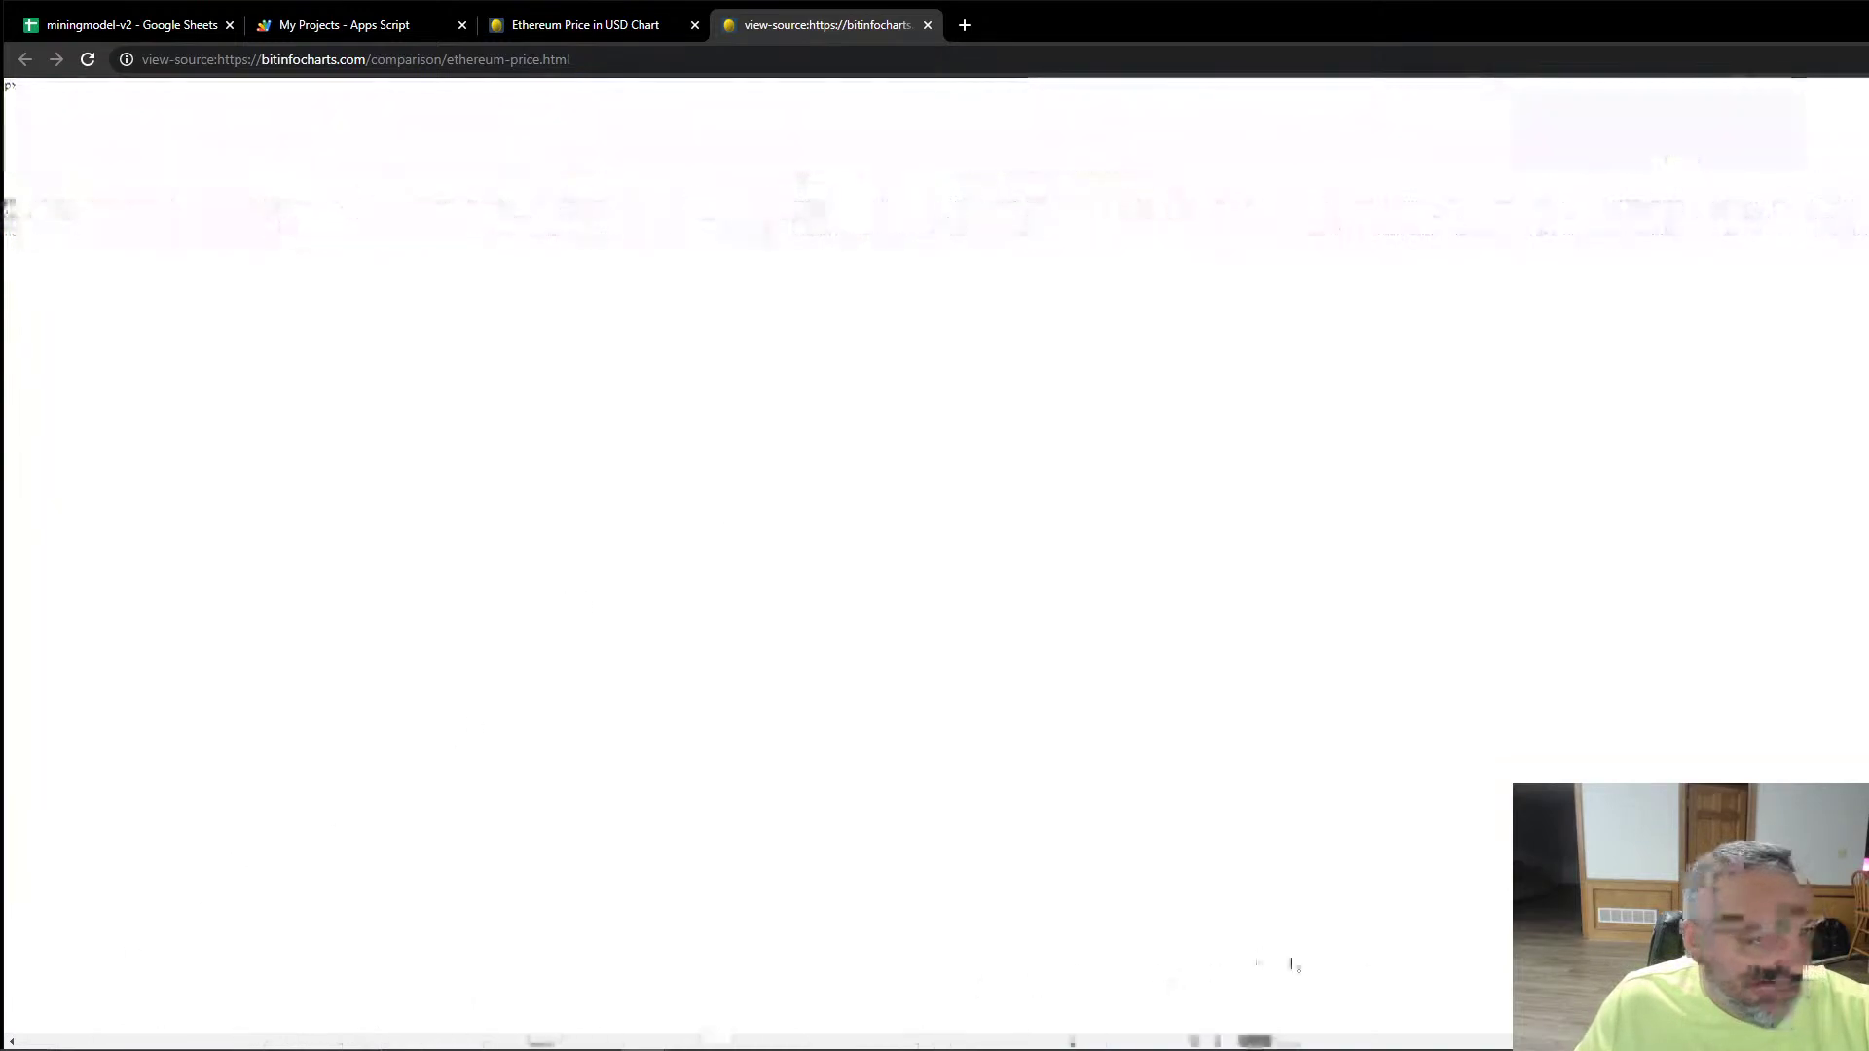
{"action": "left_click_drag", "start_coordinate": [1291, 964], "coordinate": [786, 1023]}
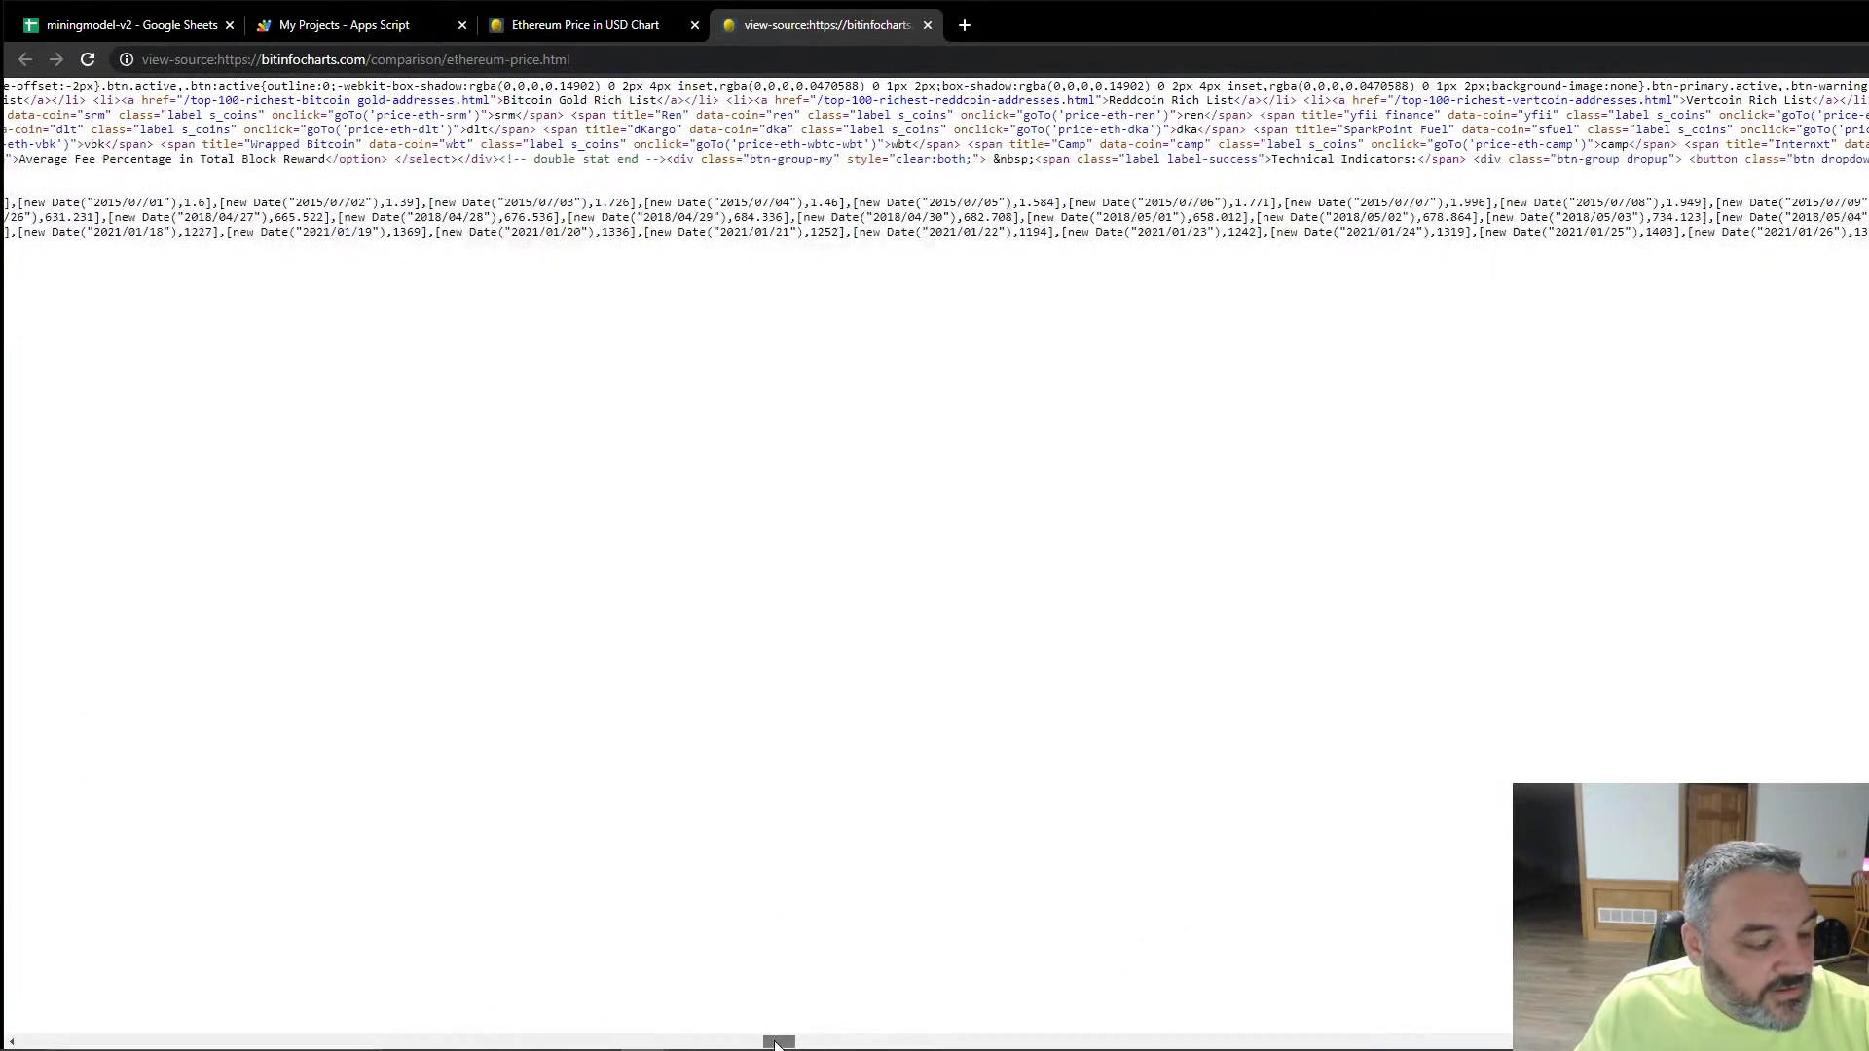
{"action": "left_click_drag", "start_coordinate": [785, 1043], "coordinate": [829, 1039]}
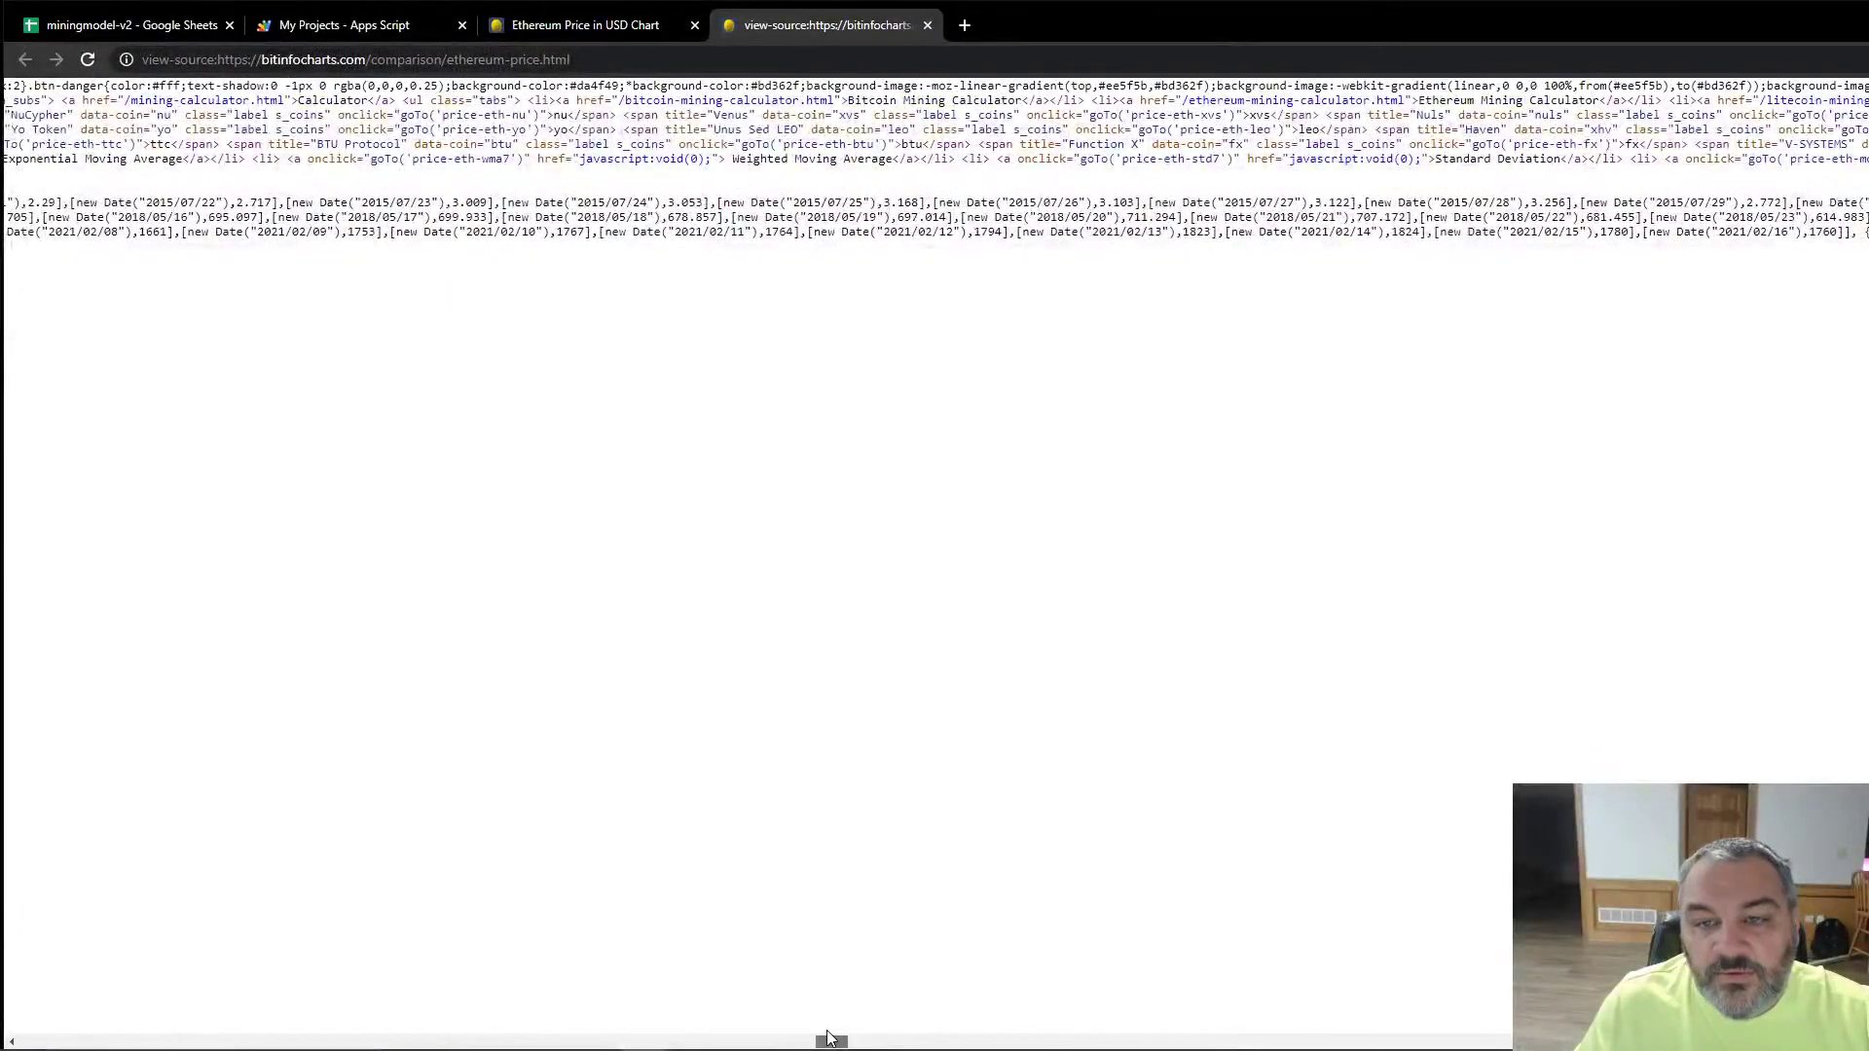
{"action": "left_click", "coordinate": [1846, 232], "text": "shift"}
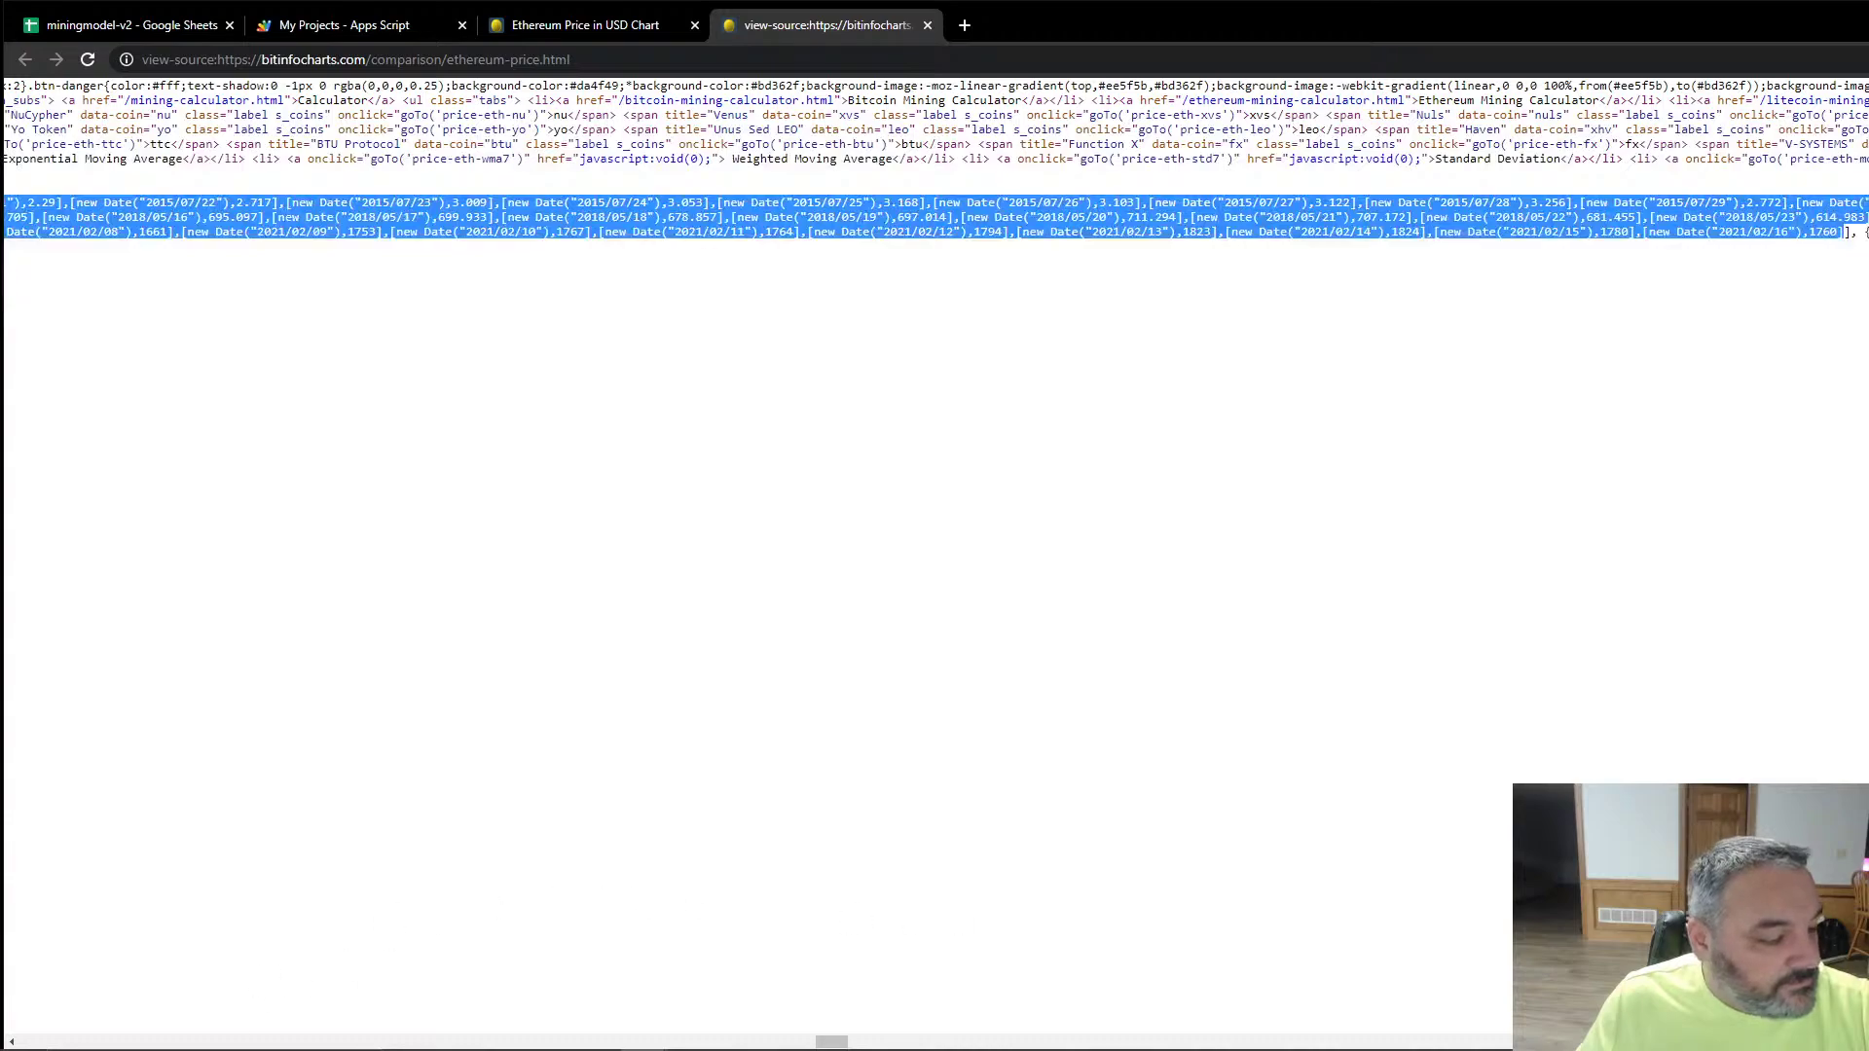
Step: Open Notepad, paste the copied price data into an empty document and enlarge the window
{"action": "left_click", "coordinate": [183, 1025]}
{"action": "type", "text": "not"}
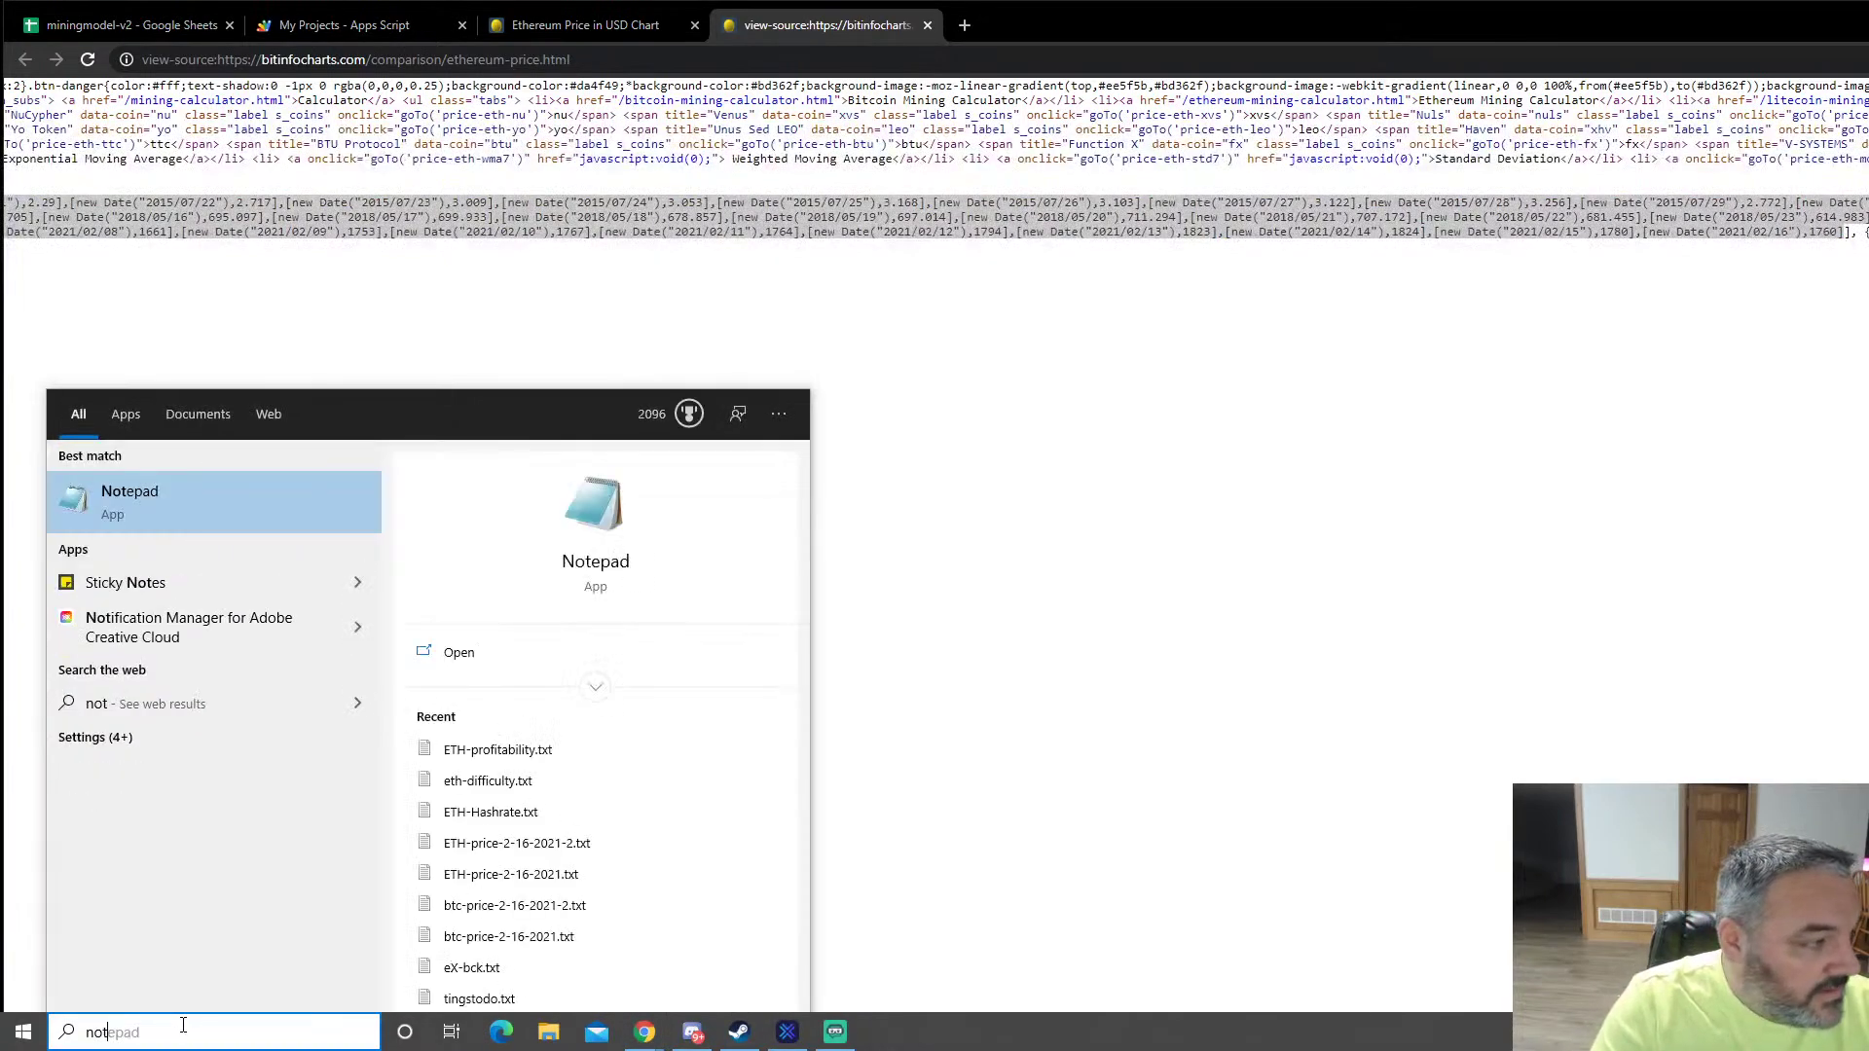
{"action": "key", "text": "Return"}
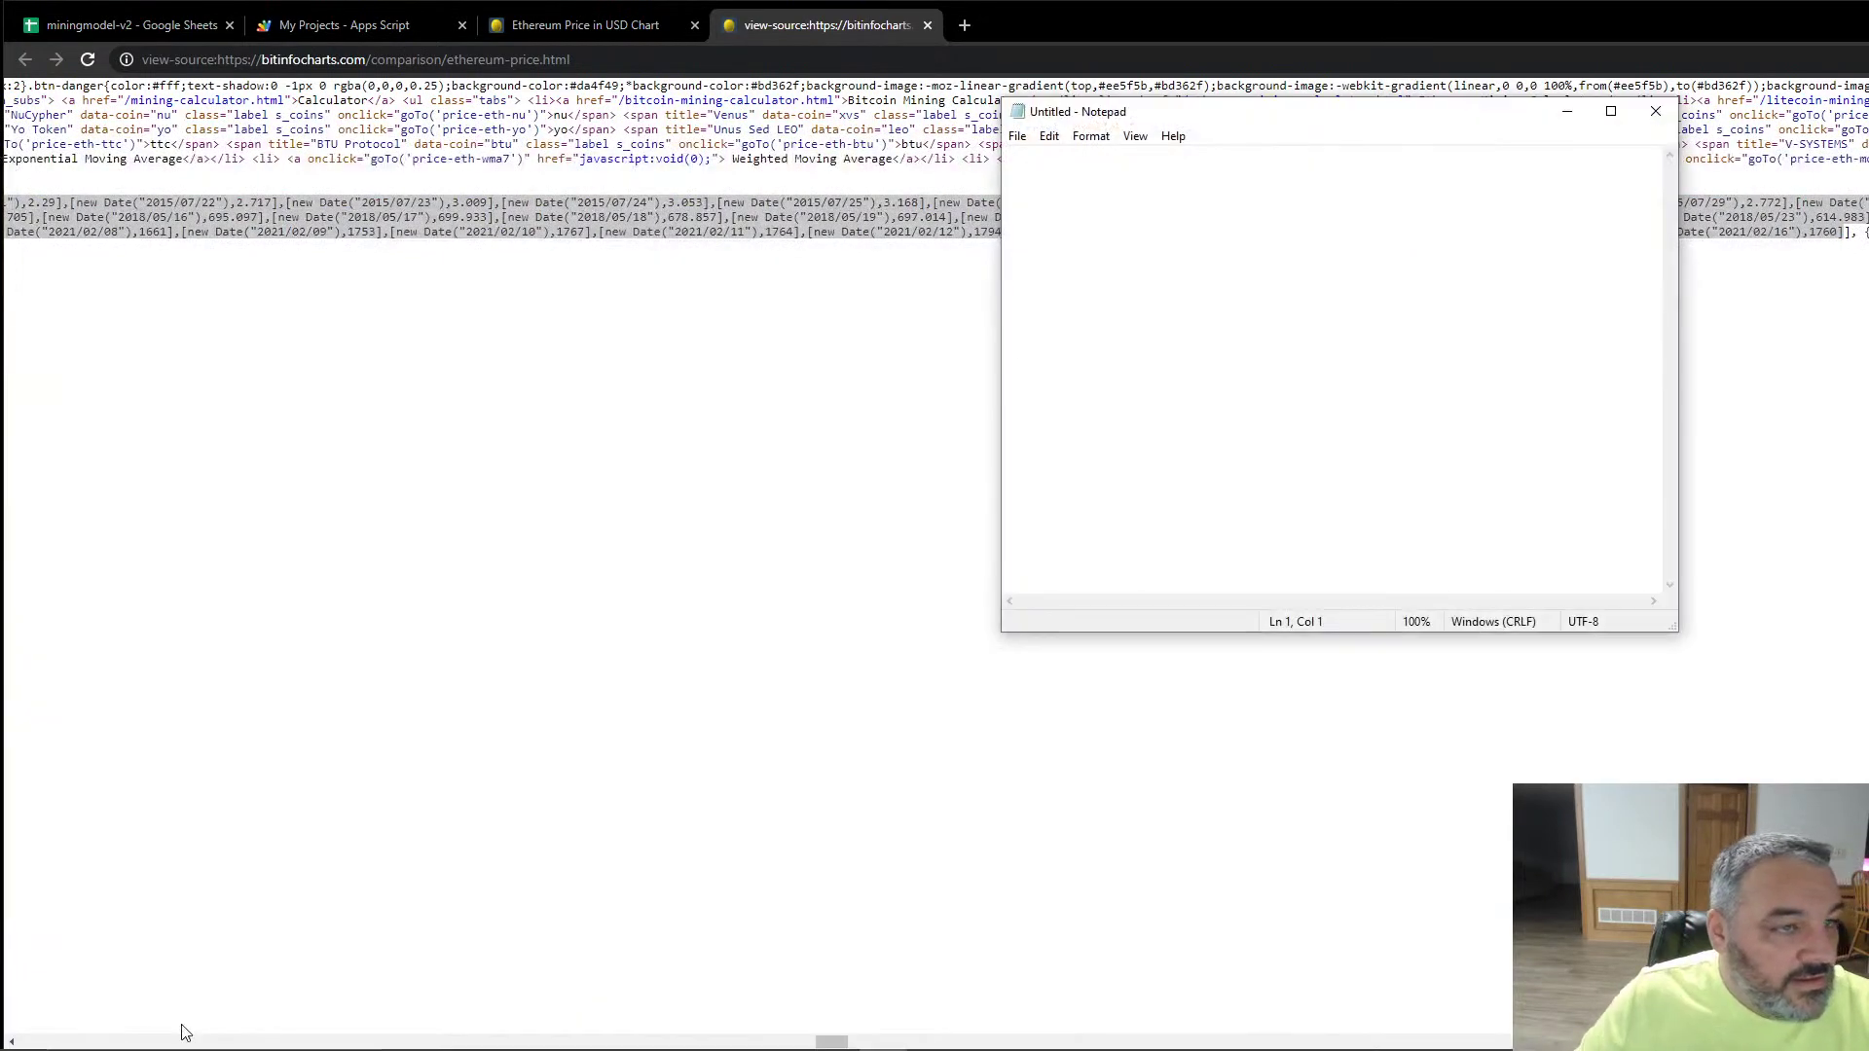
{"action": "key", "text": "ctrl+v"}
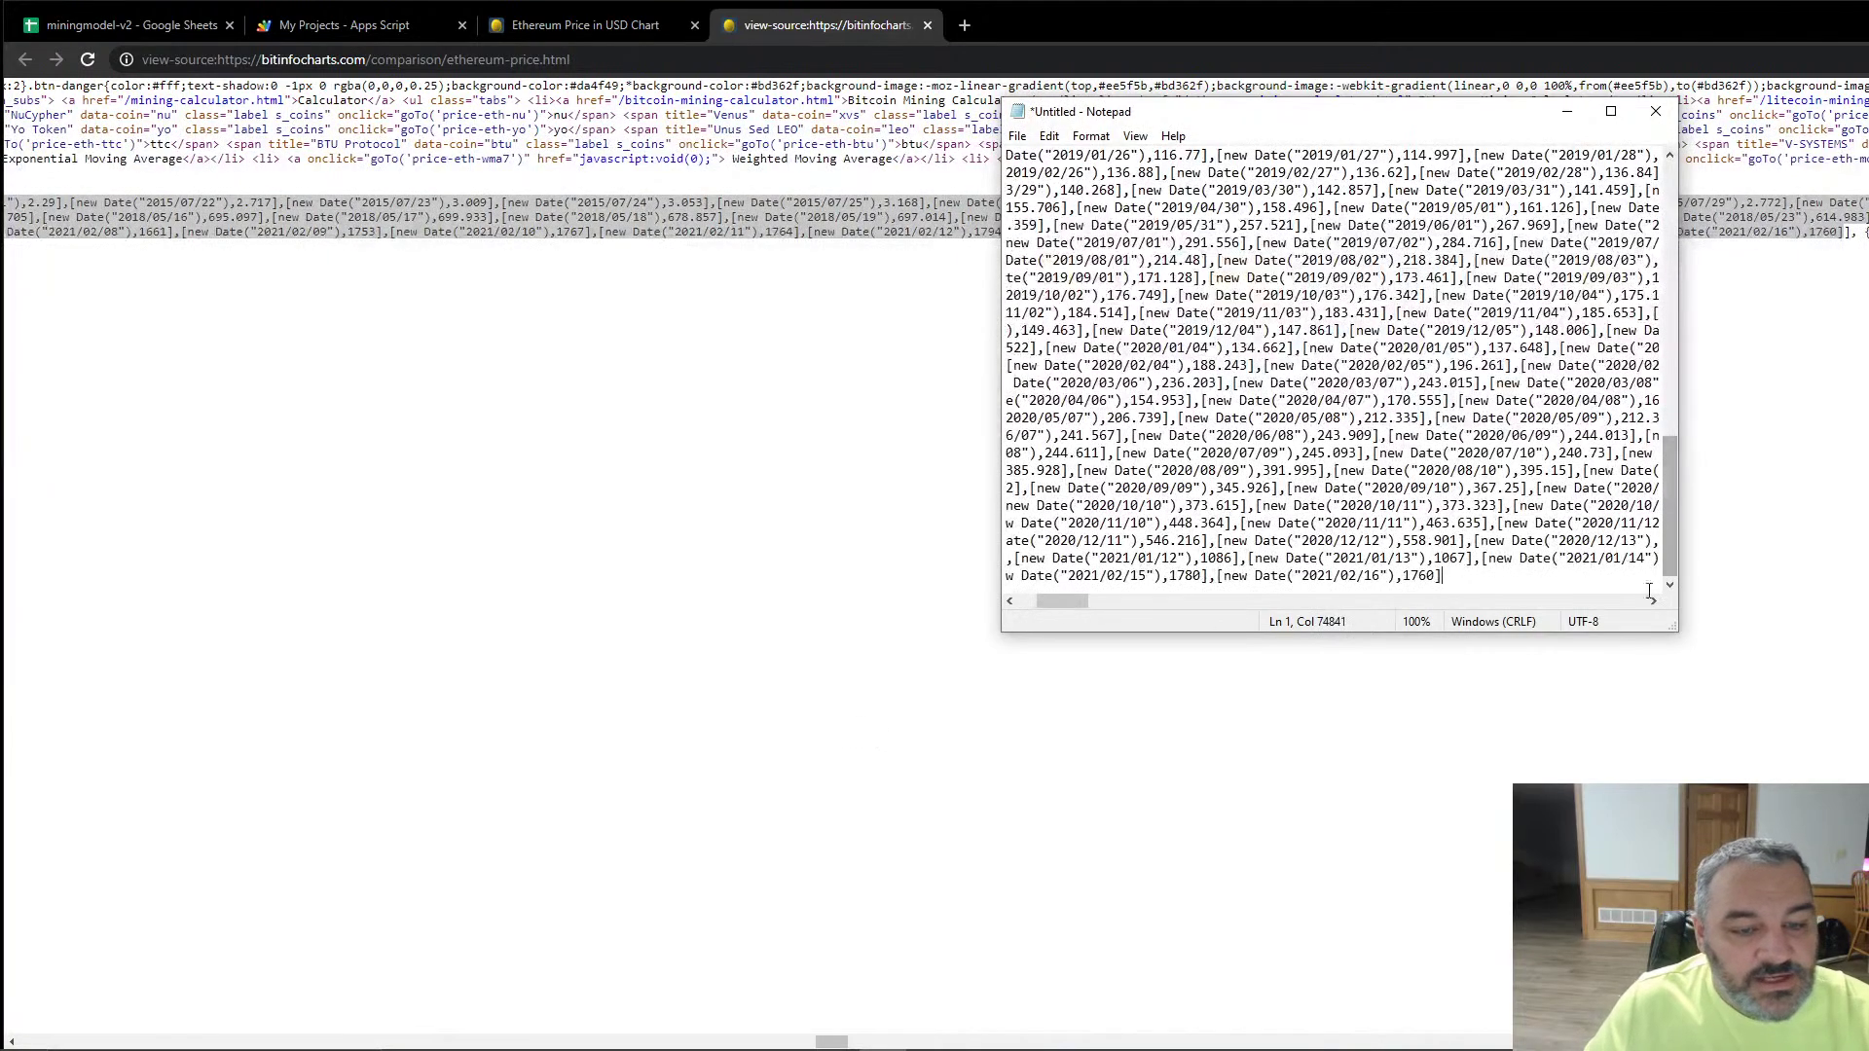
{"action": "left_click_drag", "start_coordinate": [1676, 623], "coordinate": [1864, 750]}
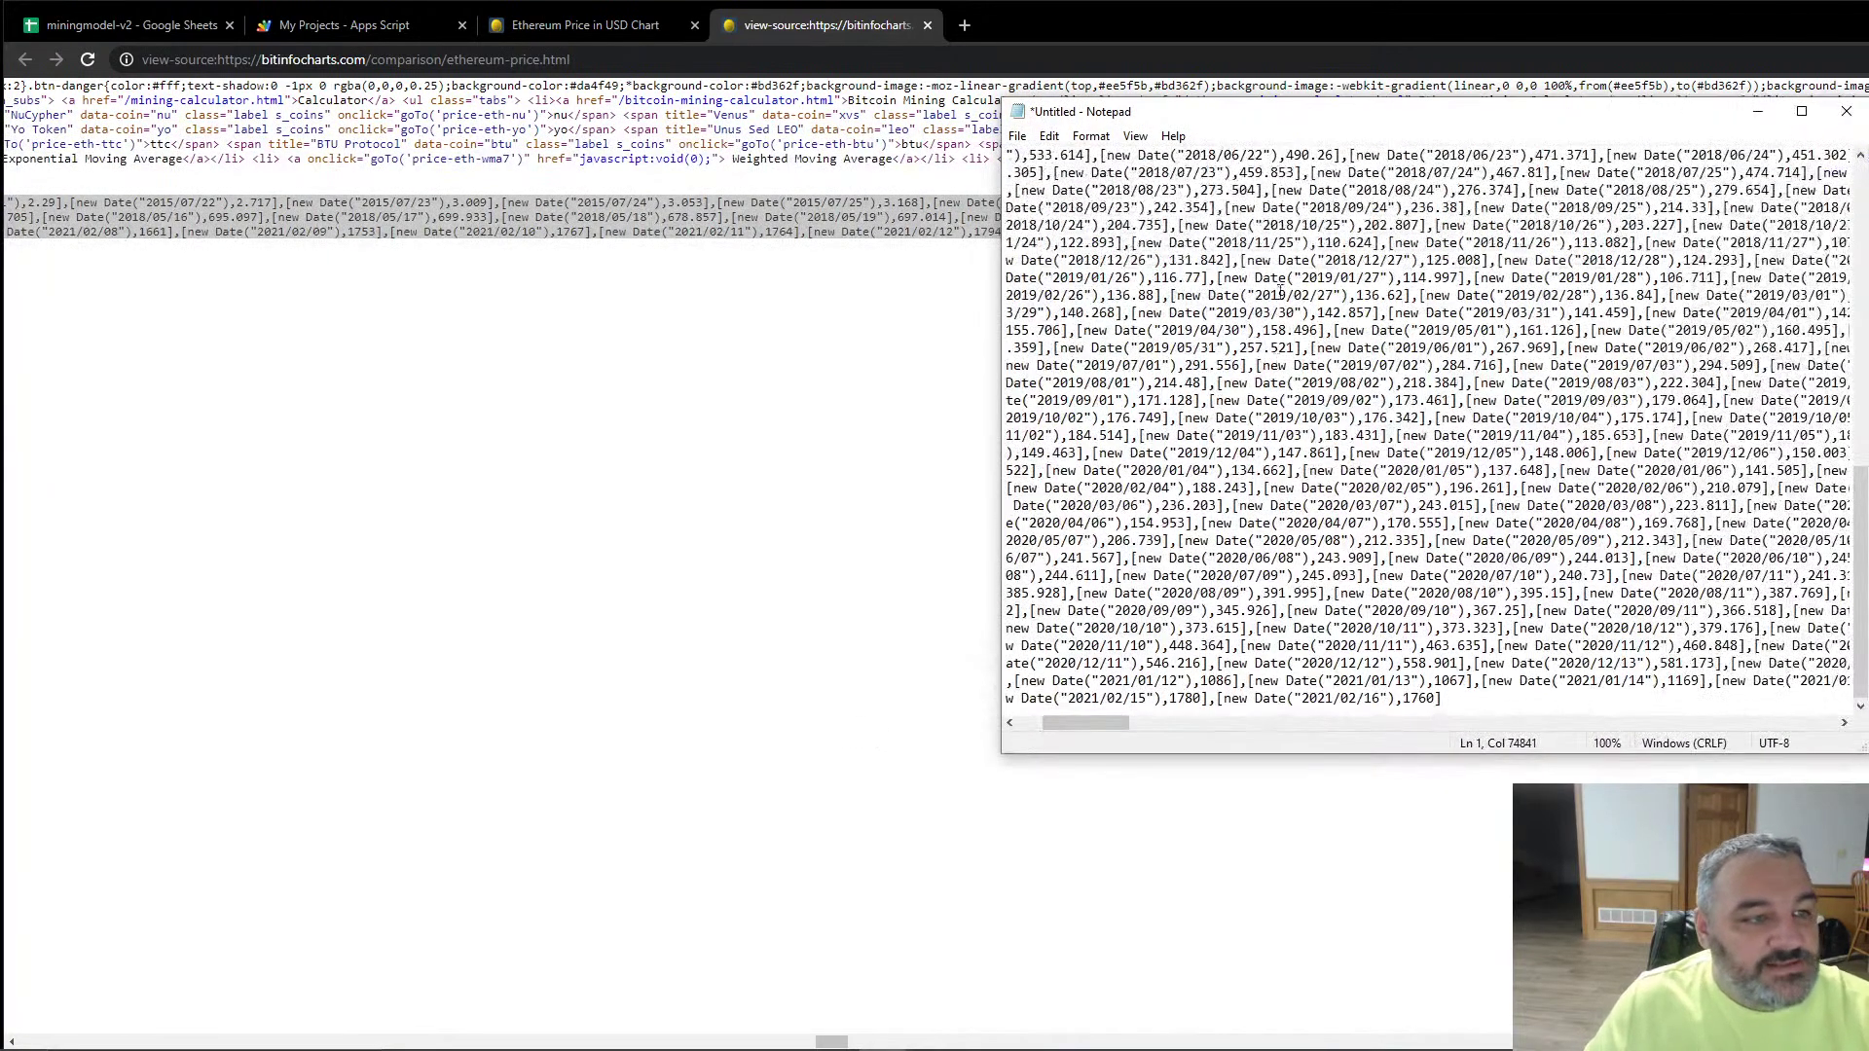
Step: Remove every 'new Date' and every opening square bracket '[' from the pasted text by replacing them with nothing
{"action": "left_click", "coordinate": [1047, 137]}
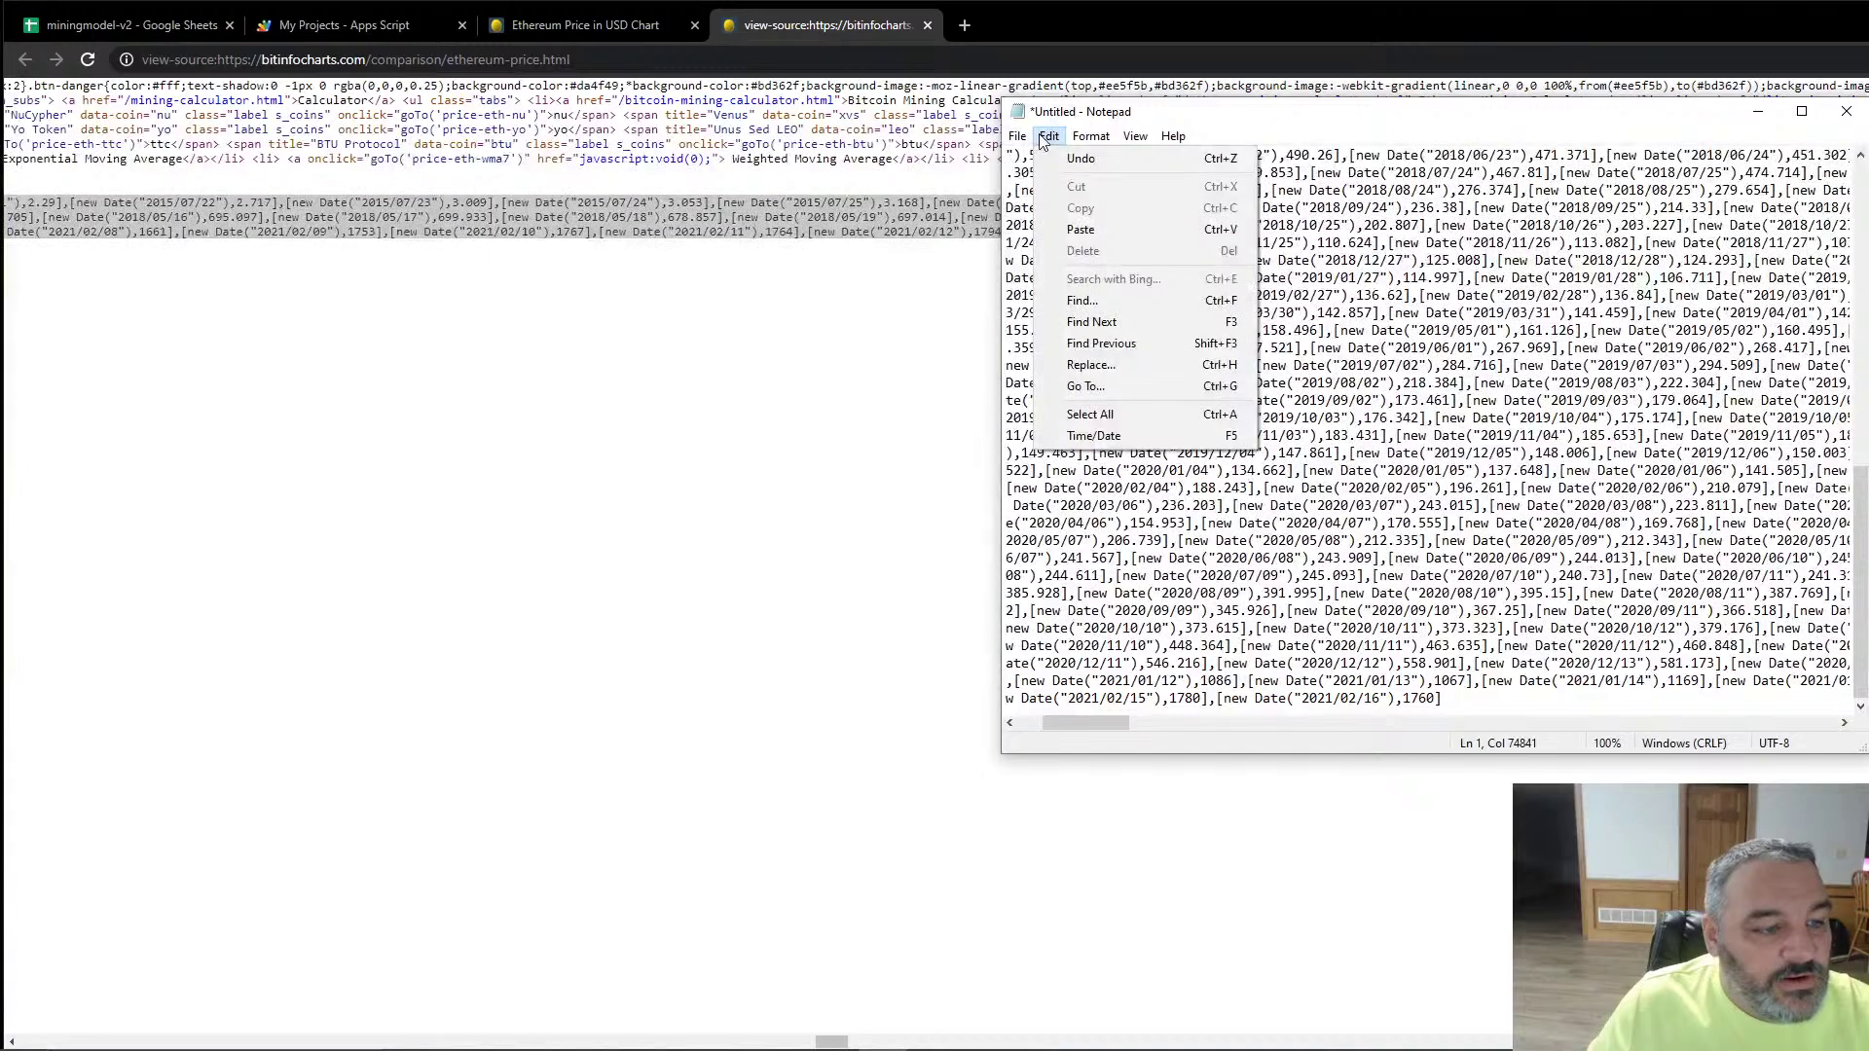
{"action": "left_click", "coordinate": [1110, 364]}
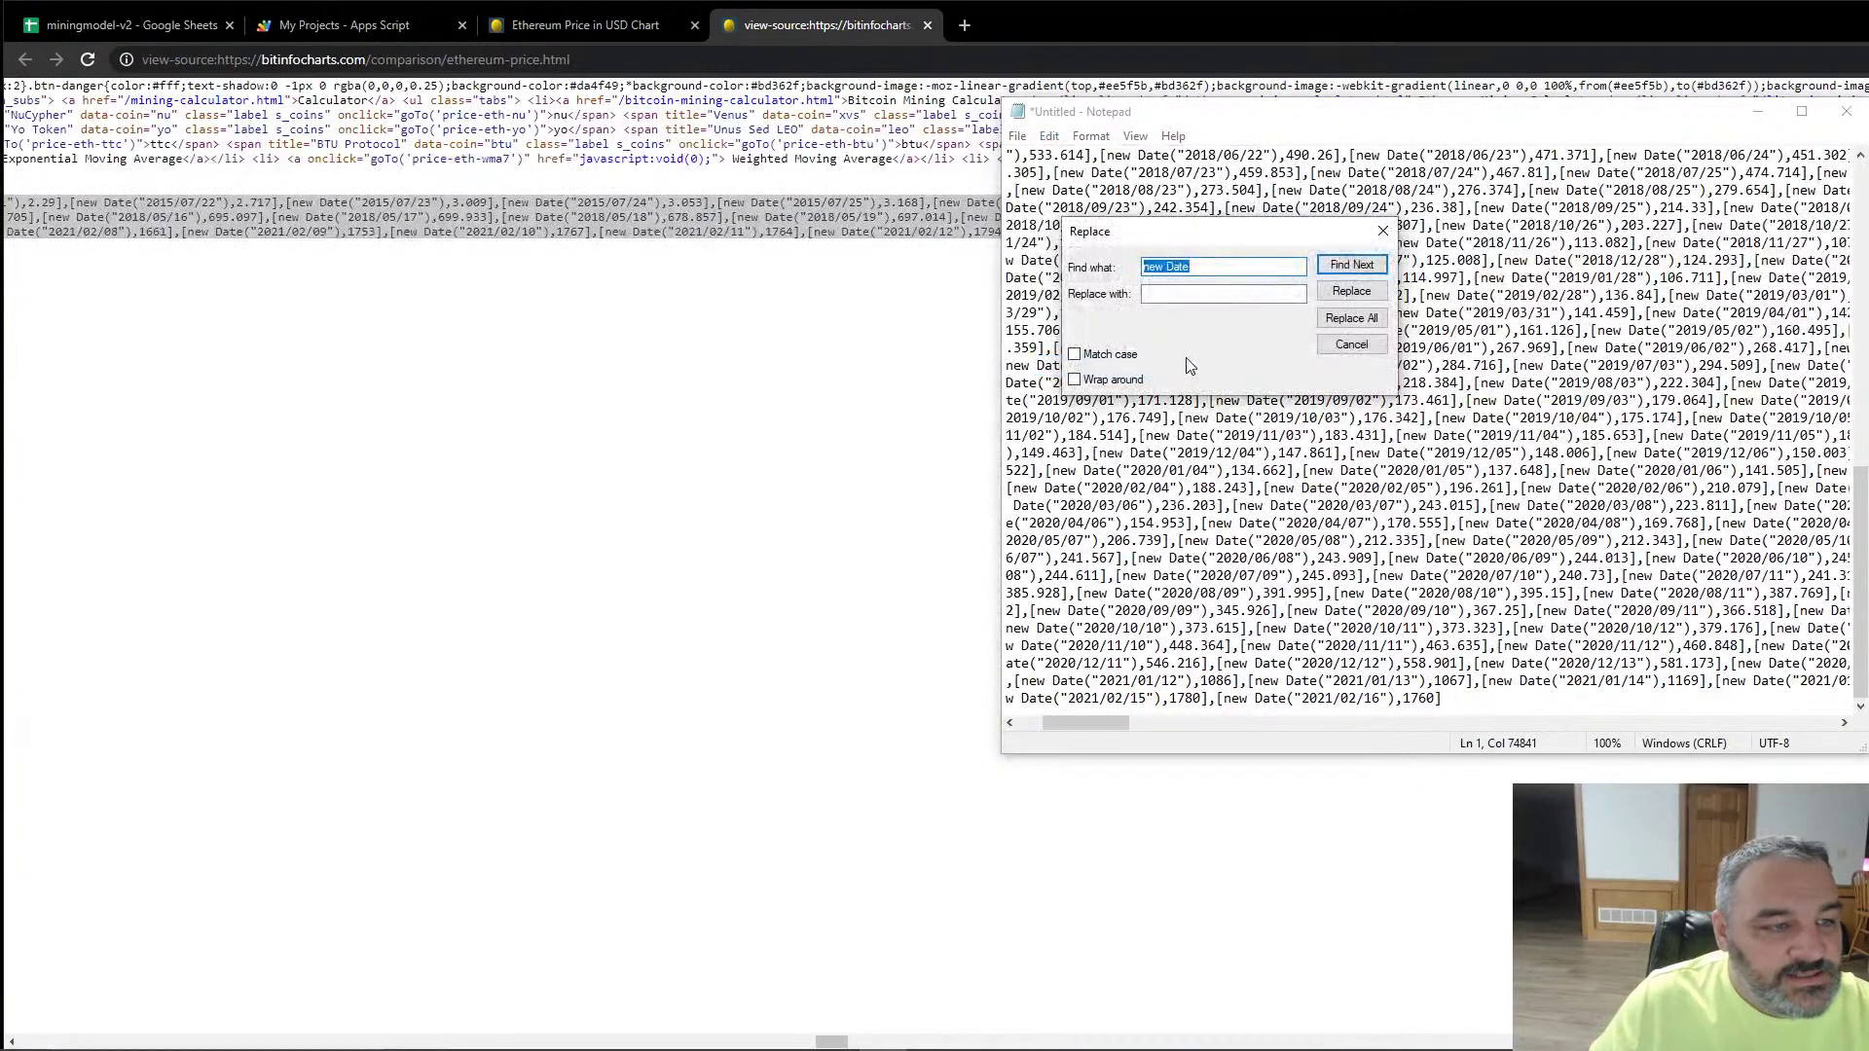
{"action": "left_click", "coordinate": [1359, 324]}
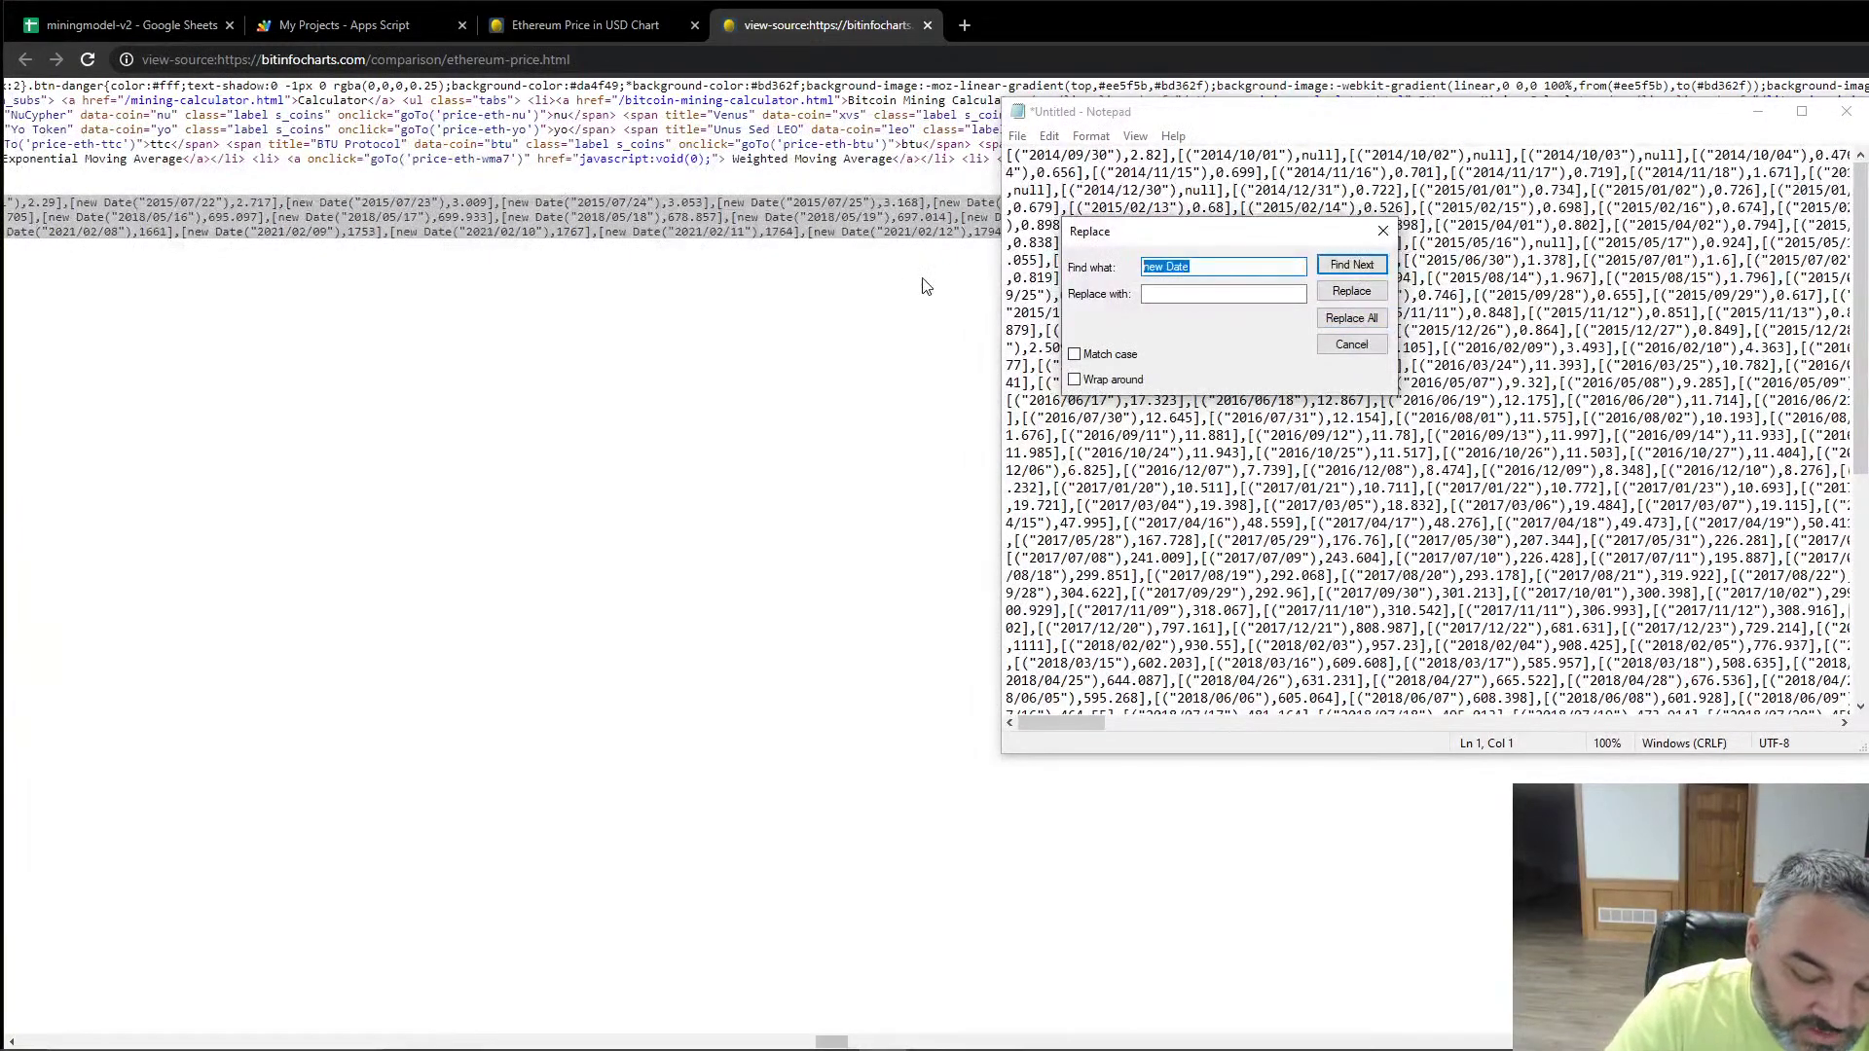
{"action": "key", "text": "BackSpace"}
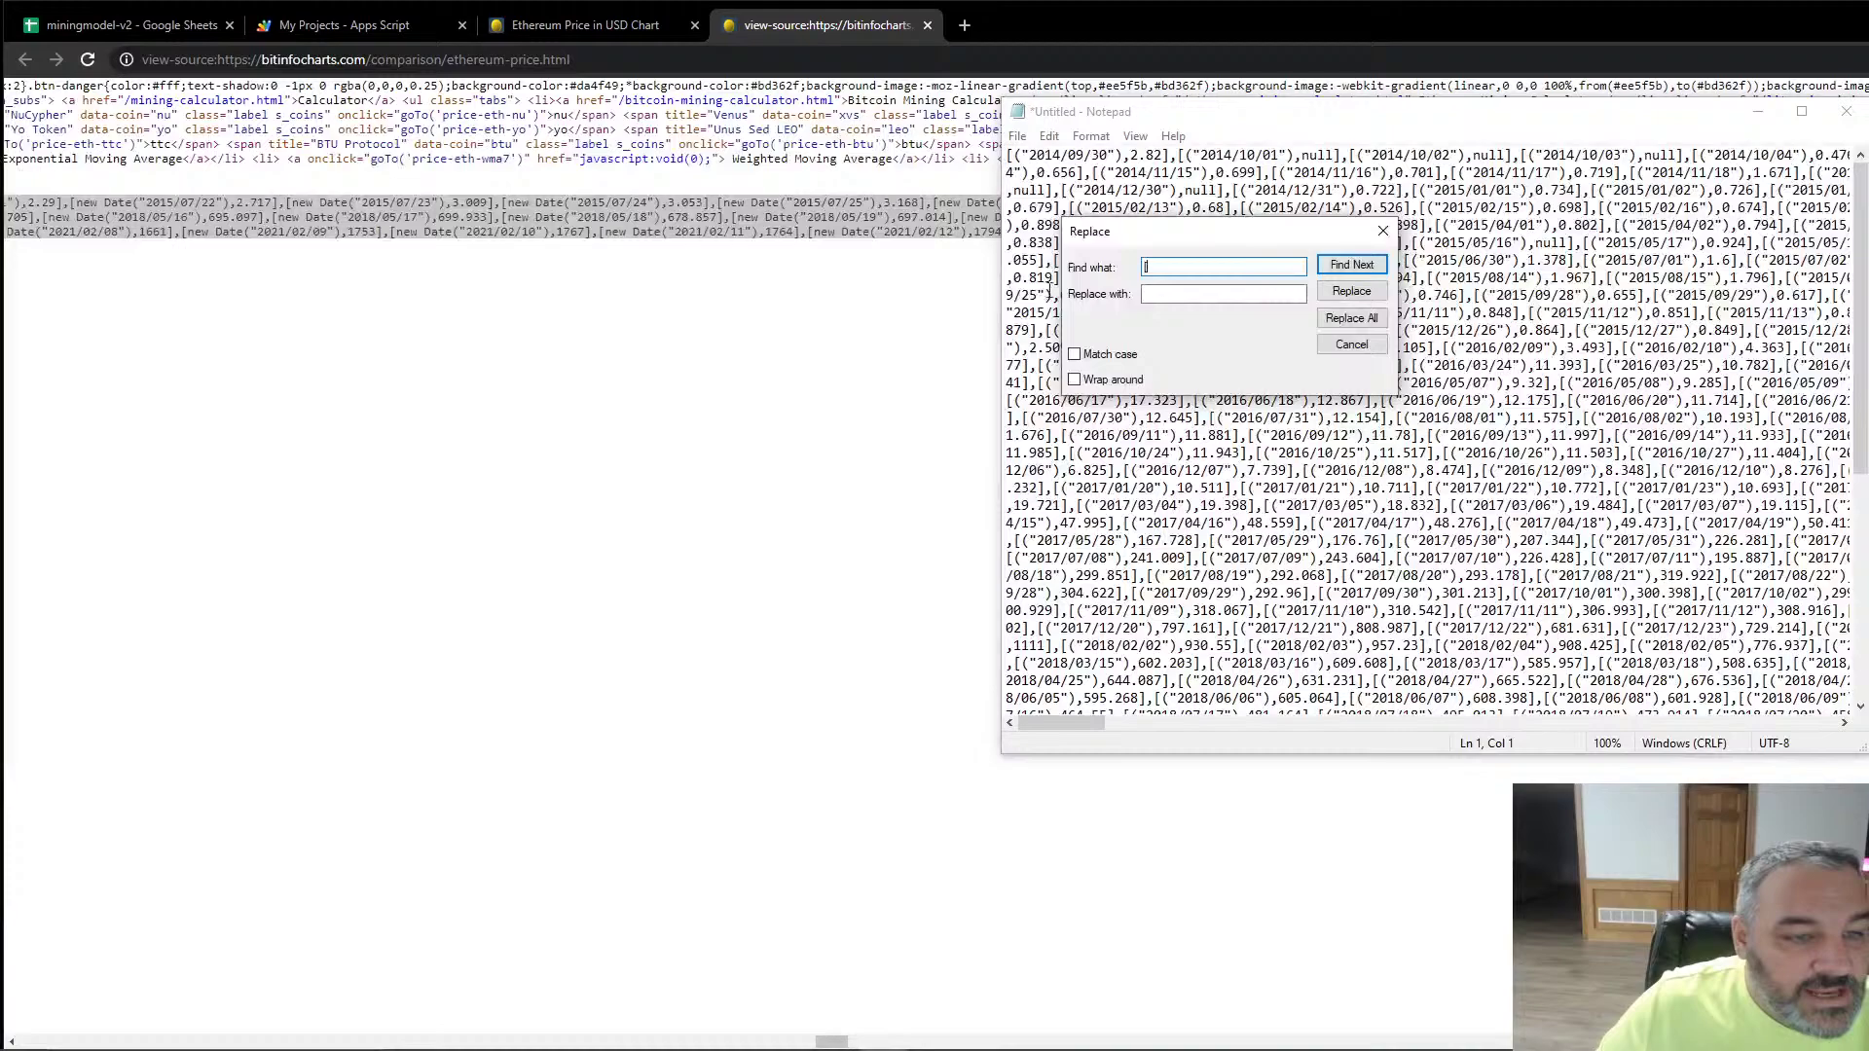
{"action": "left_click", "coordinate": [1359, 325]}
Step: Remove every opening parenthesis '(' and every double quotation mark from the text, and close the Replace dialog
{"action": "left_click", "coordinate": [1142, 270]}
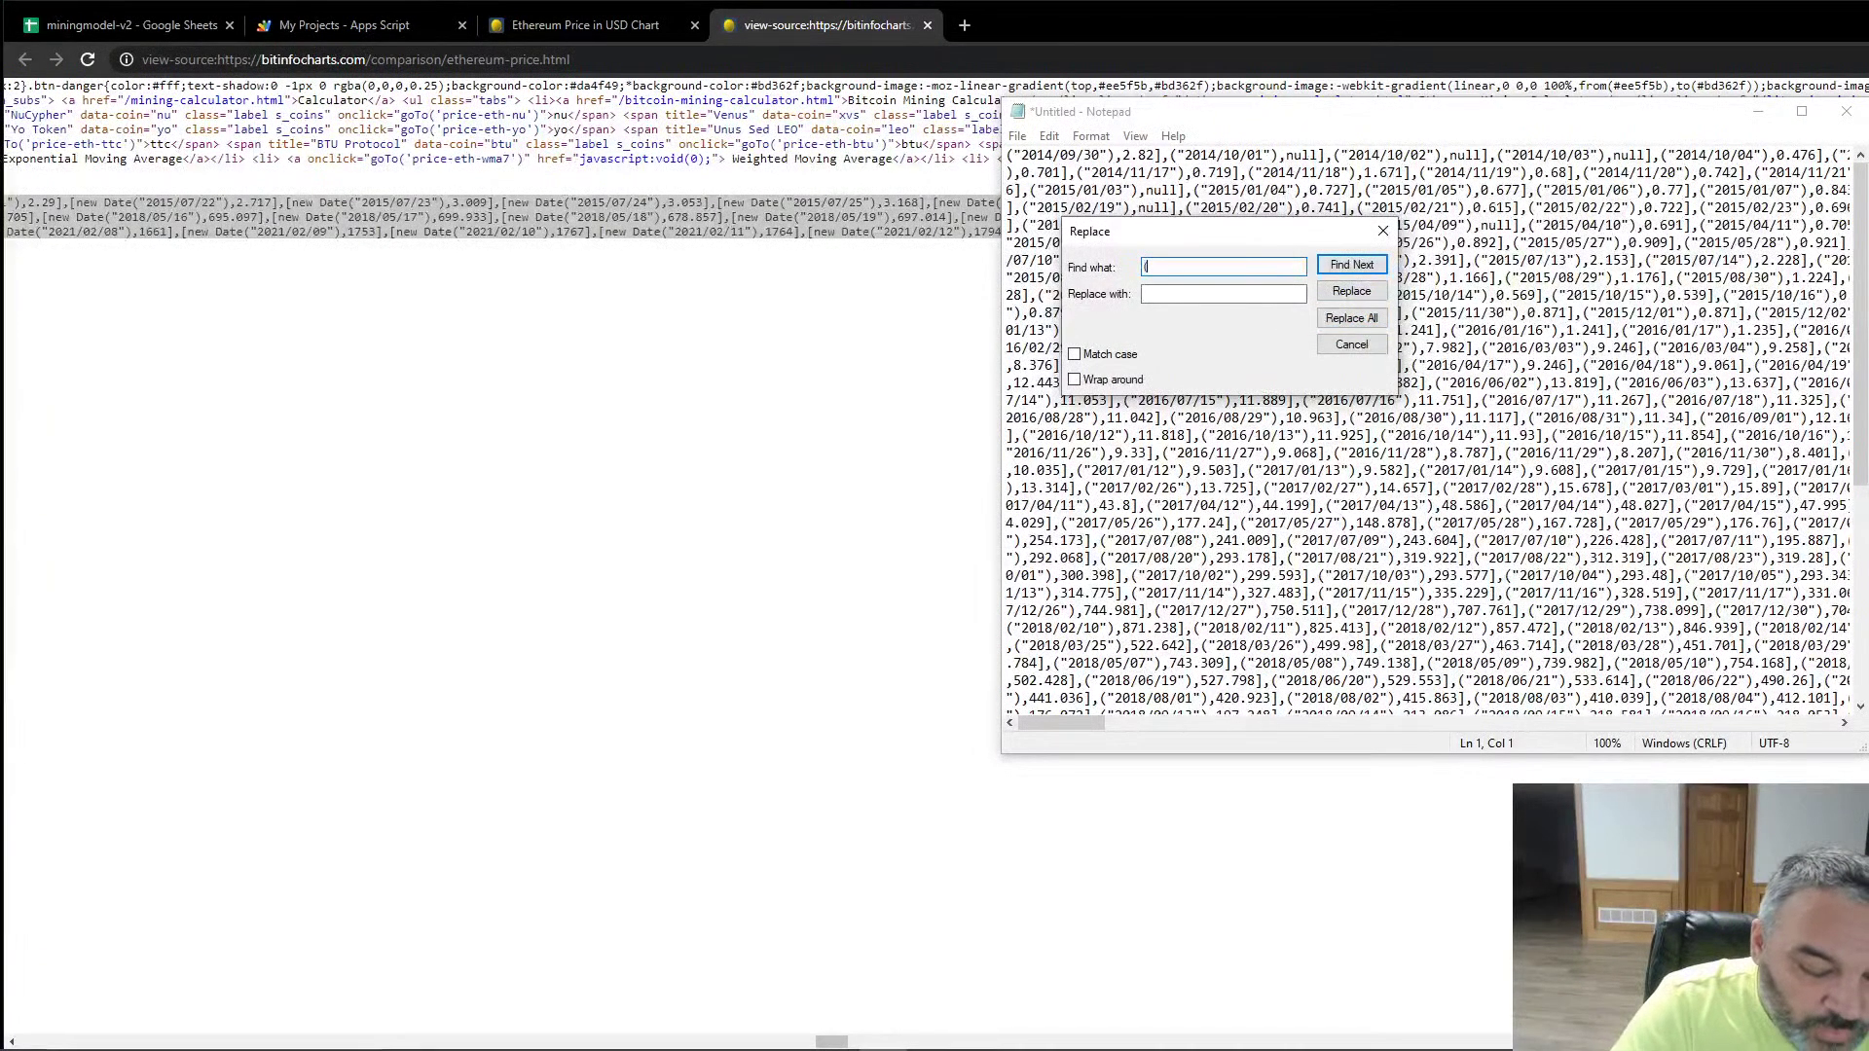
{"action": "left_click", "coordinate": [1380, 325]}
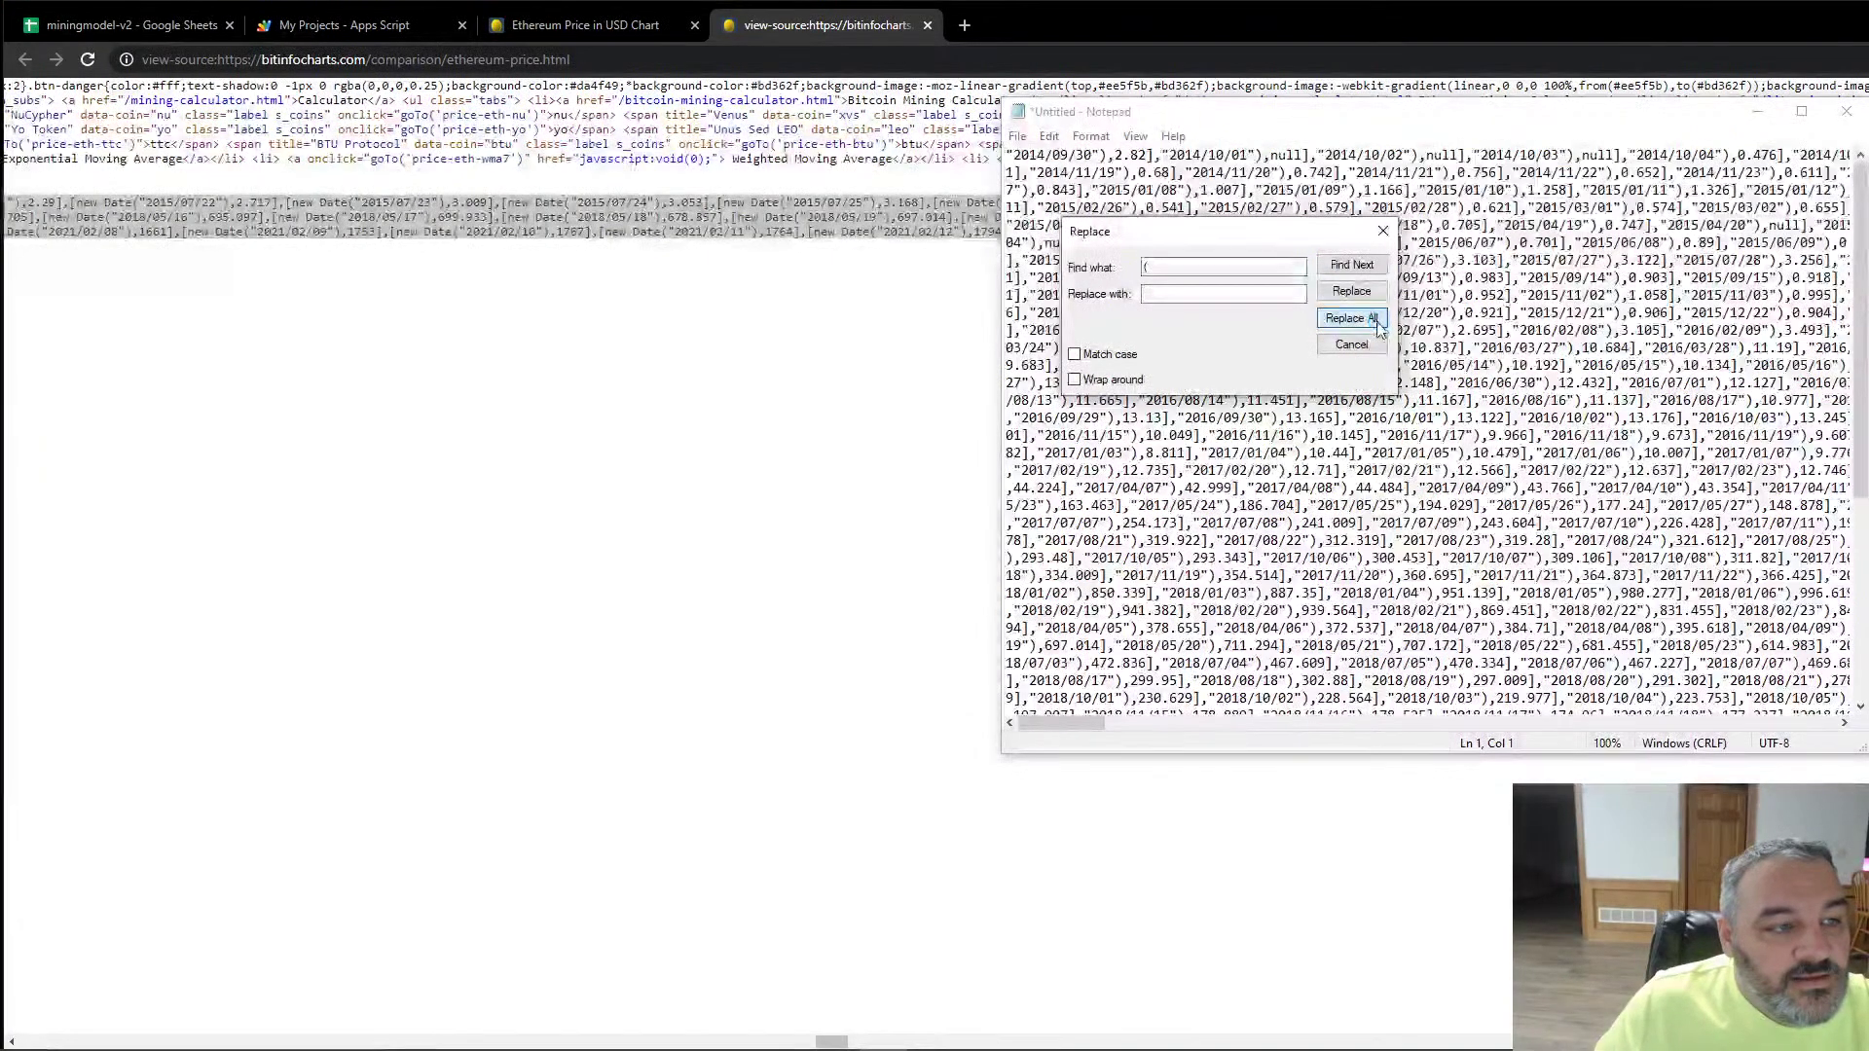
{"action": "left_click", "coordinate": [1147, 267]}
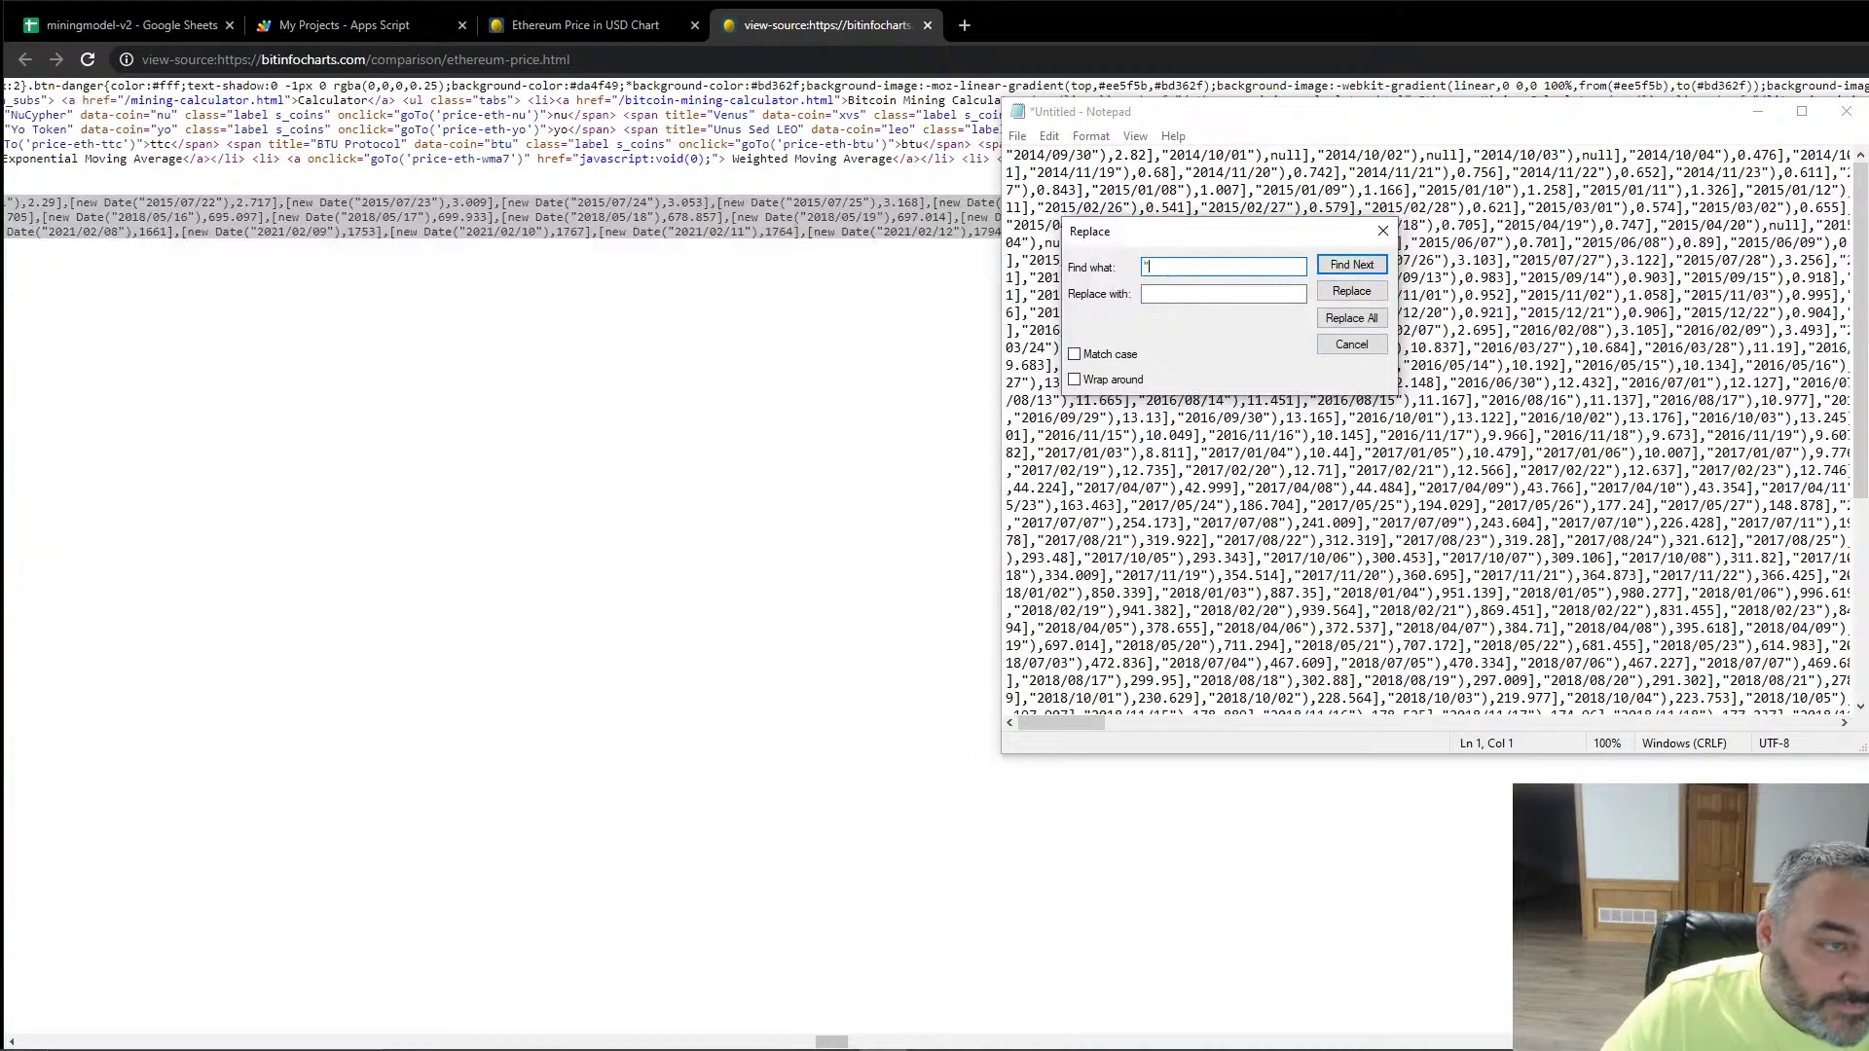
{"action": "type", "text": "\""}
{"action": "left_click", "coordinate": [1353, 319]}
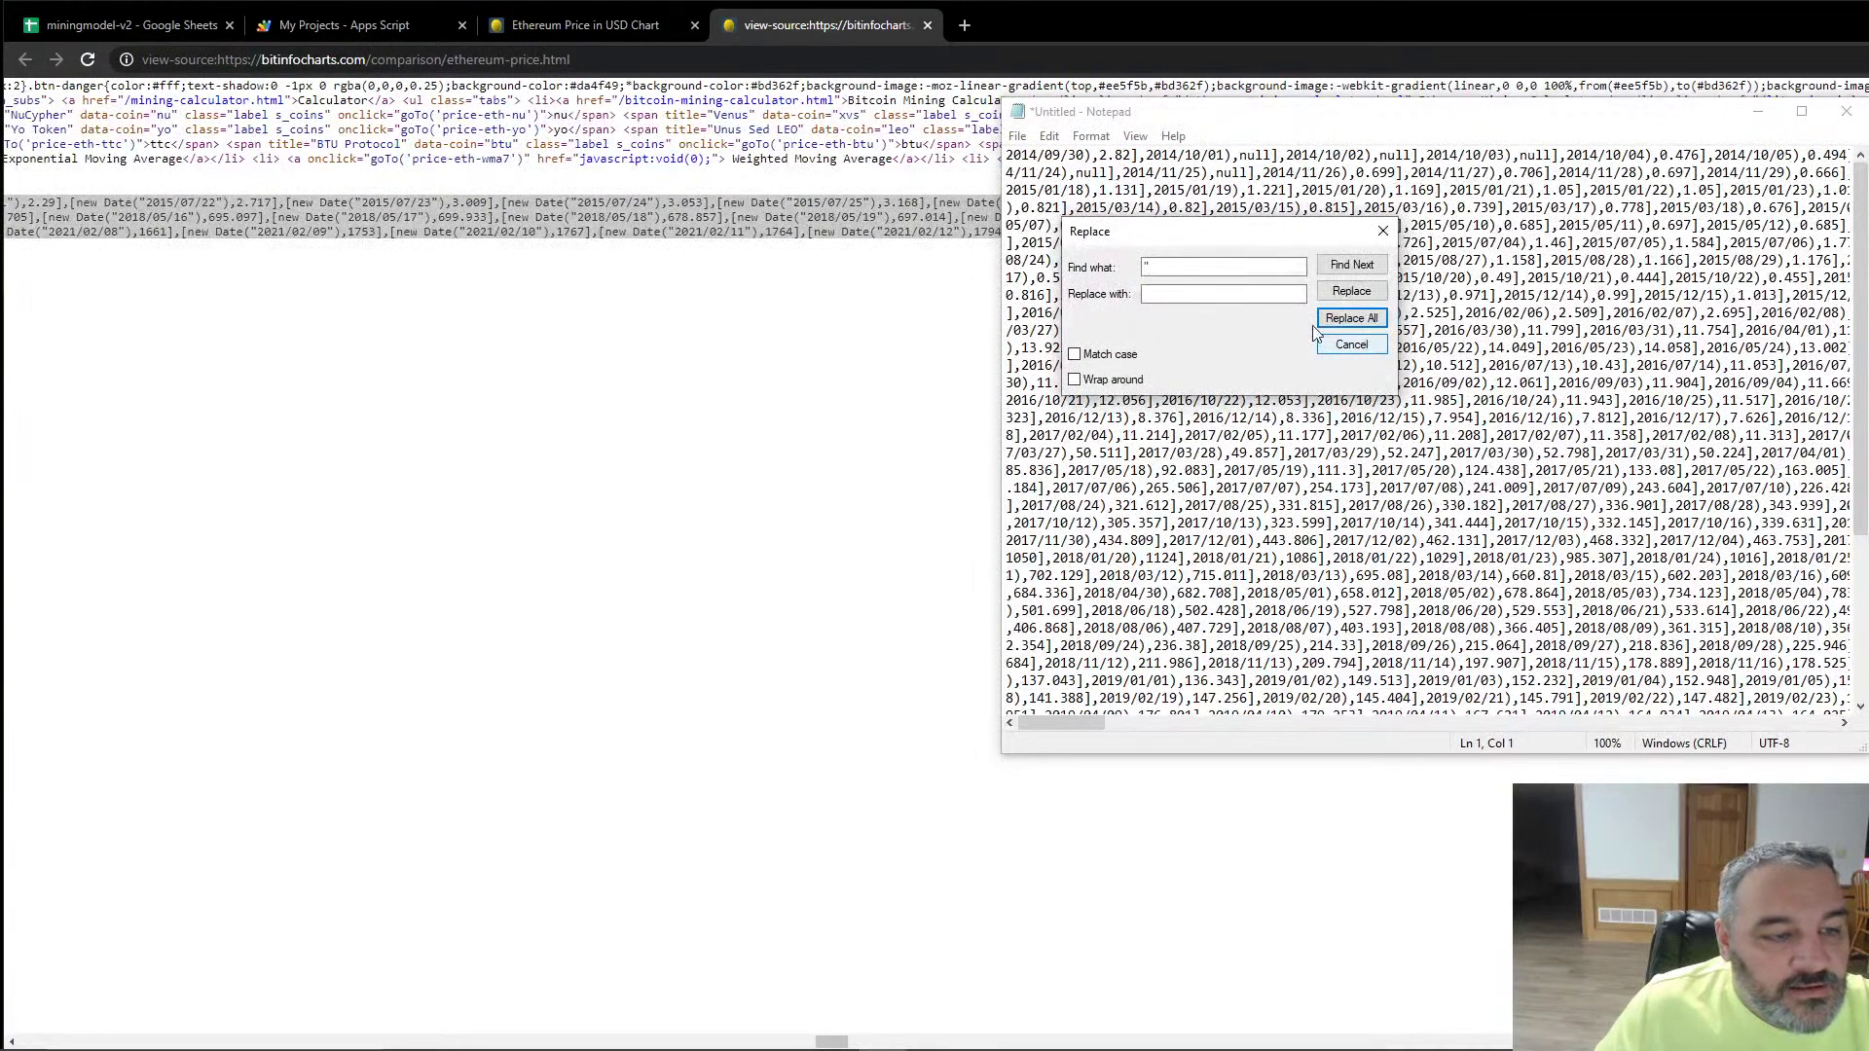
{"action": "double_click", "coordinate": [1151, 266]}
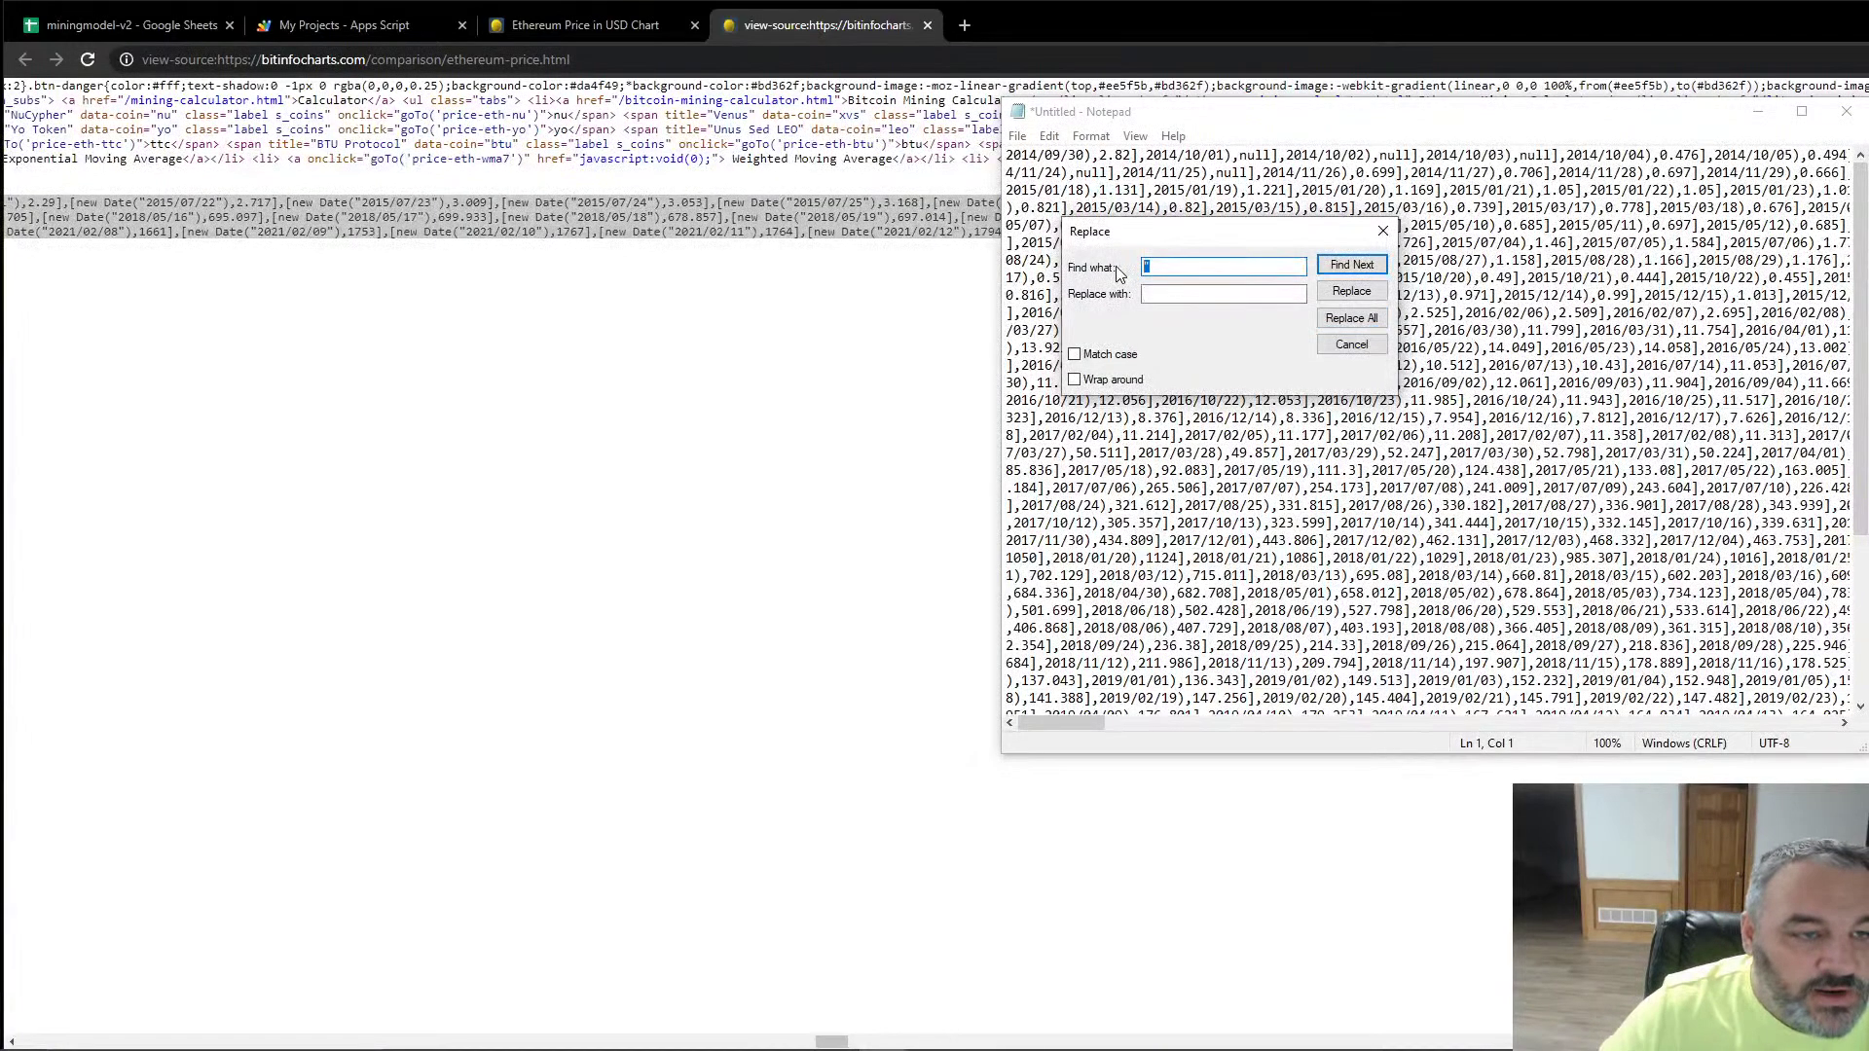
{"action": "left_click", "coordinate": [1383, 231]}
Step: Save the cleaned price data to the Desktop as newethprice.txt
{"action": "left_click", "coordinate": [1017, 136]}
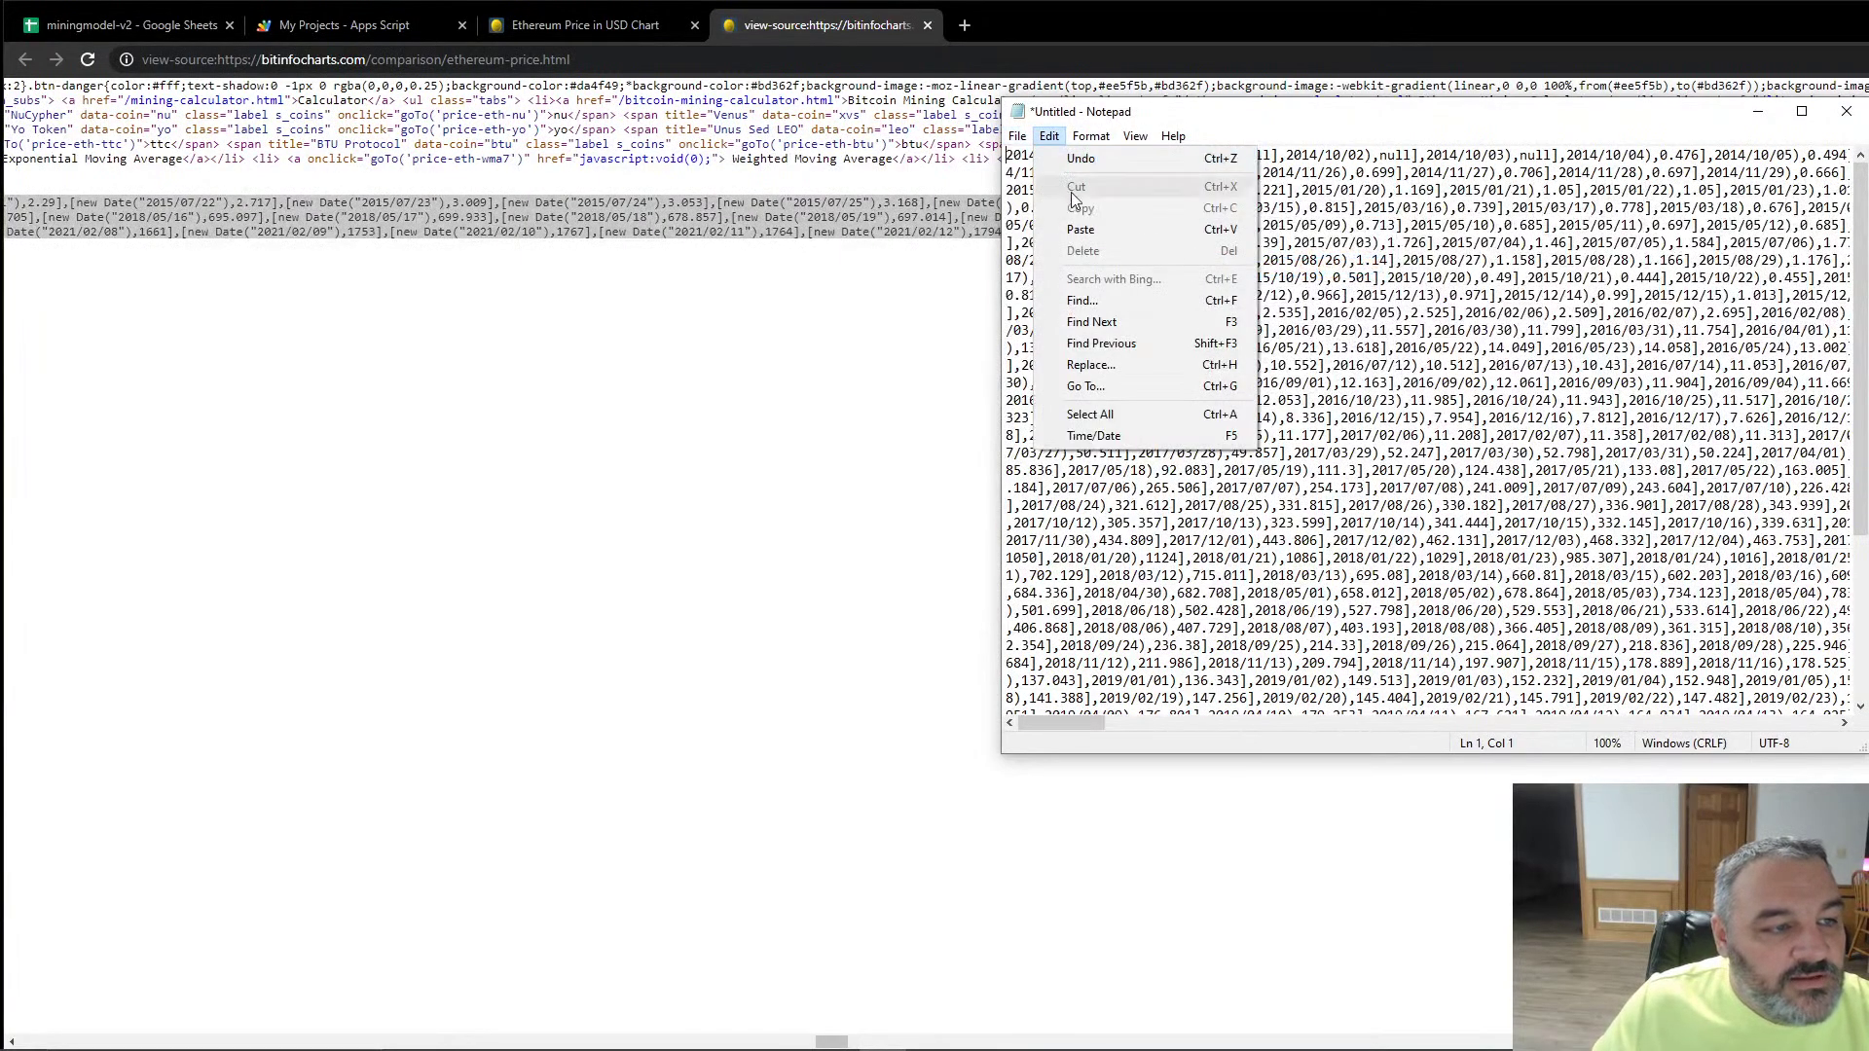
{"action": "left_click", "coordinate": [1056, 243]}
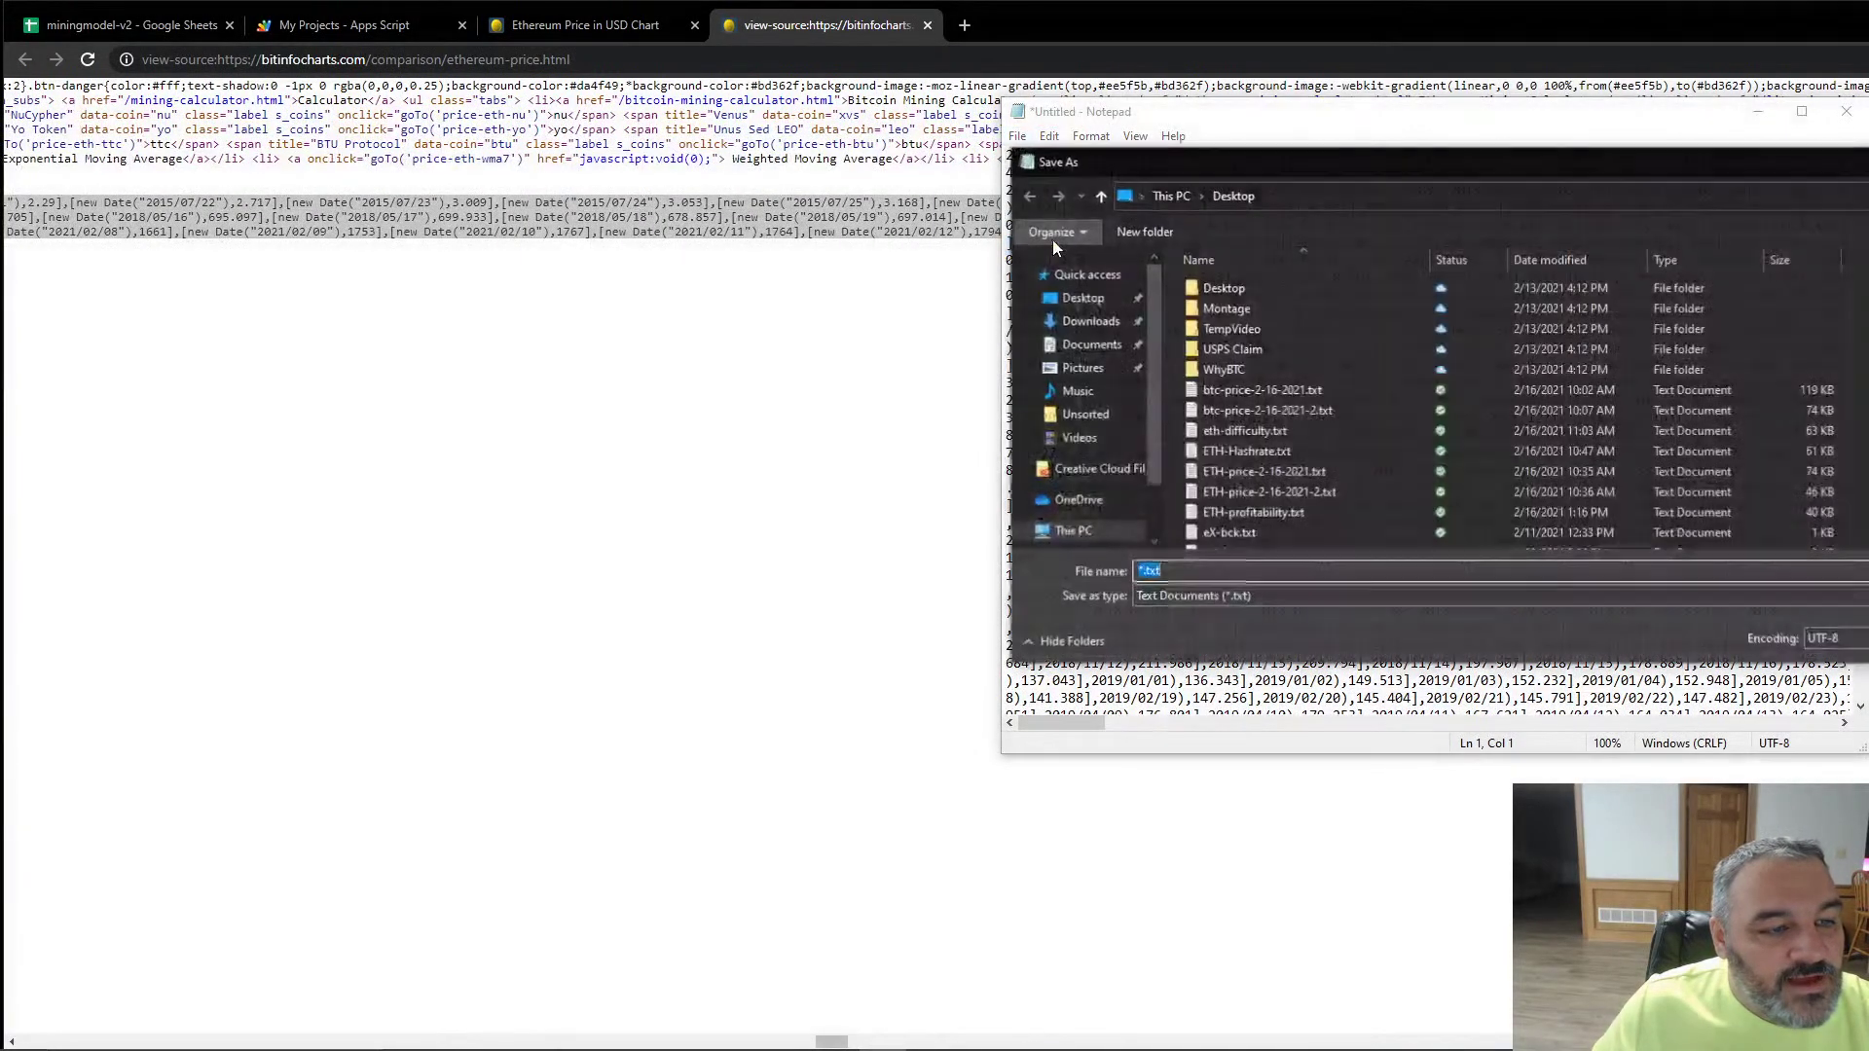
{"action": "left_click", "coordinate": [1186, 570]}
{"action": "type", "text": "new"}
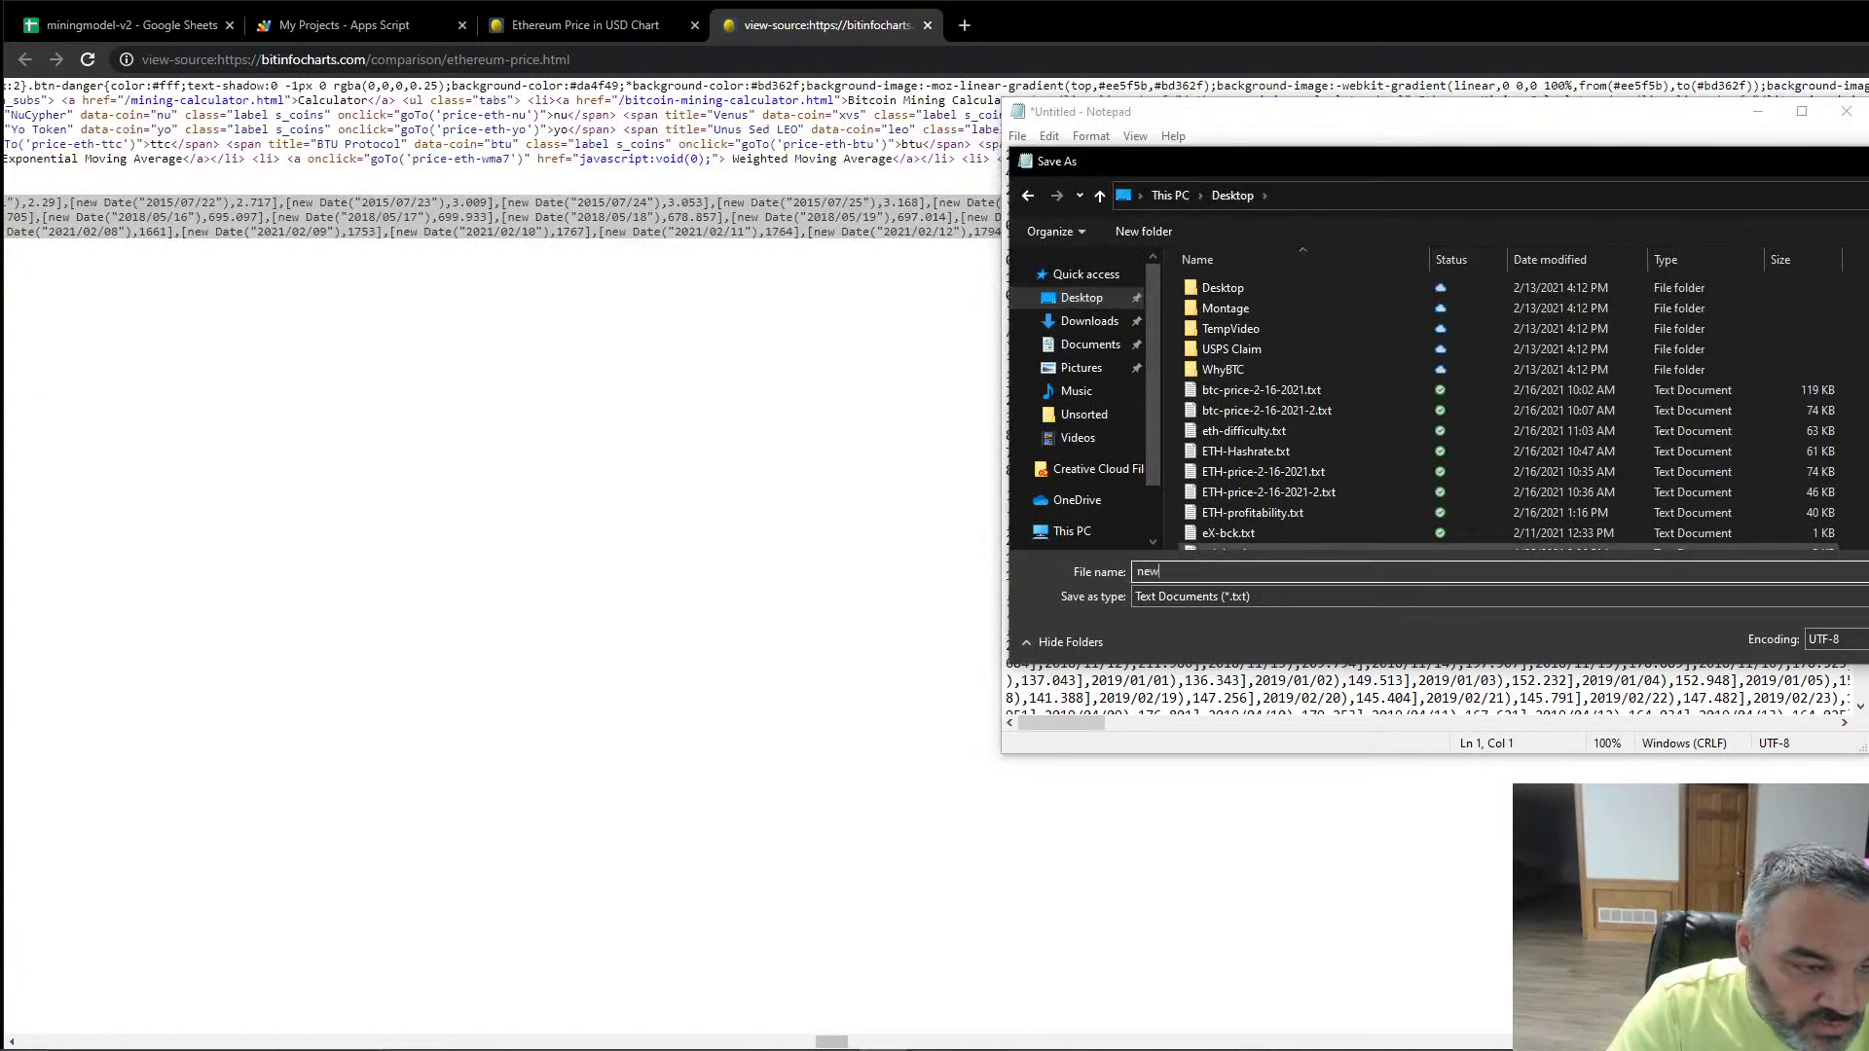
{"action": "type", "text": "ethprice"}
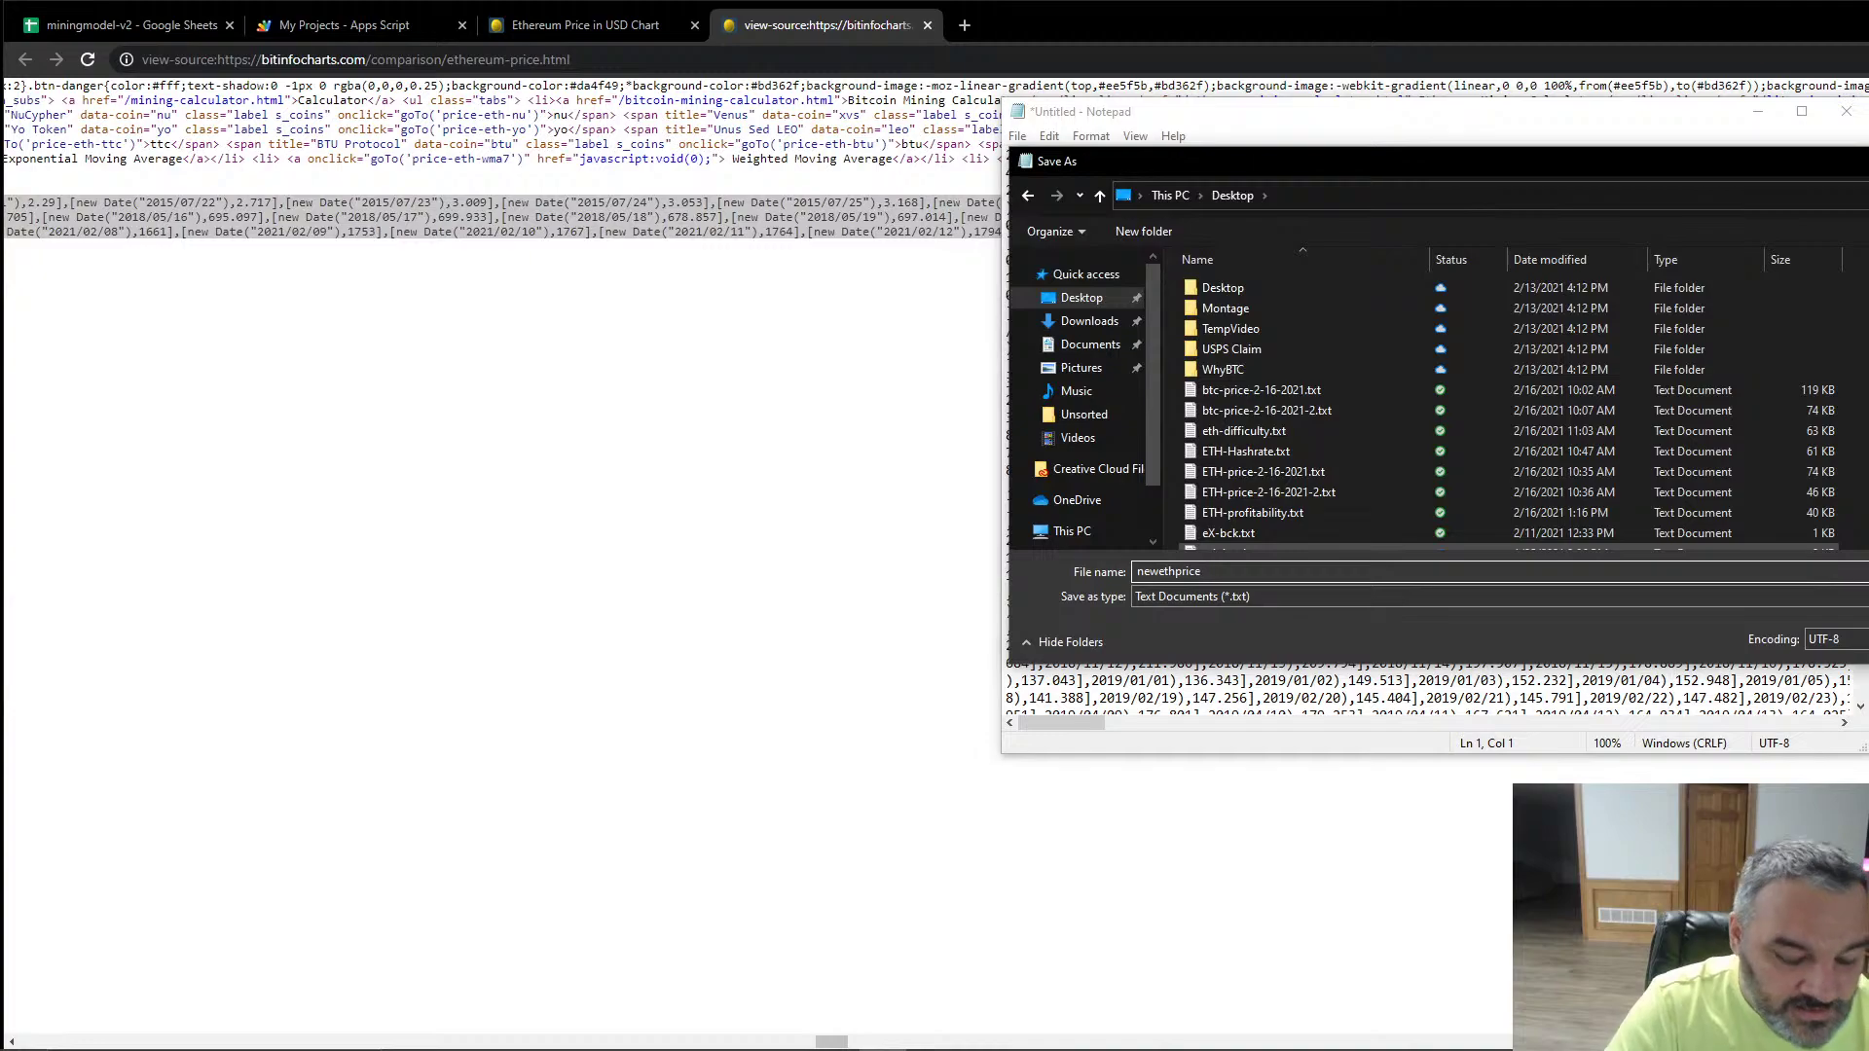
{"action": "type", "text": ".txt"}
{"action": "key", "text": "Return"}
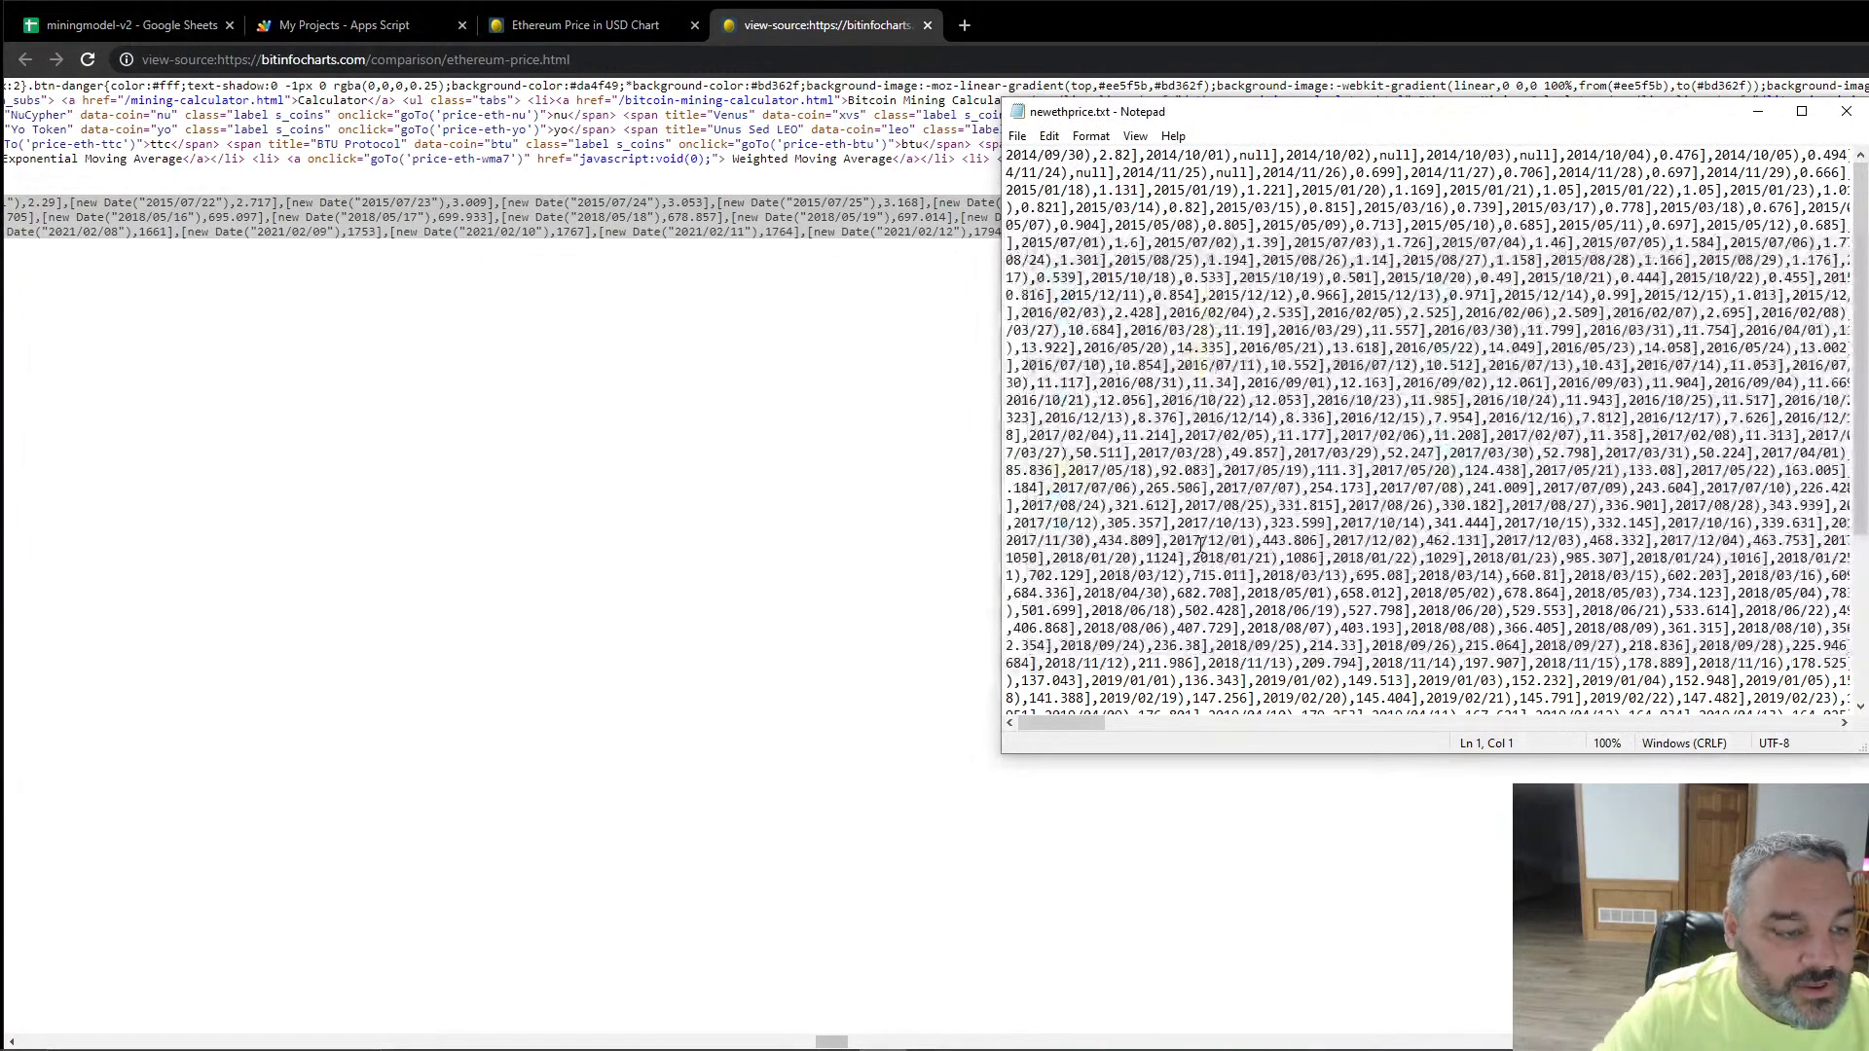
Step: Launch Excel and create a blank workbook
{"action": "key", "text": "super"}
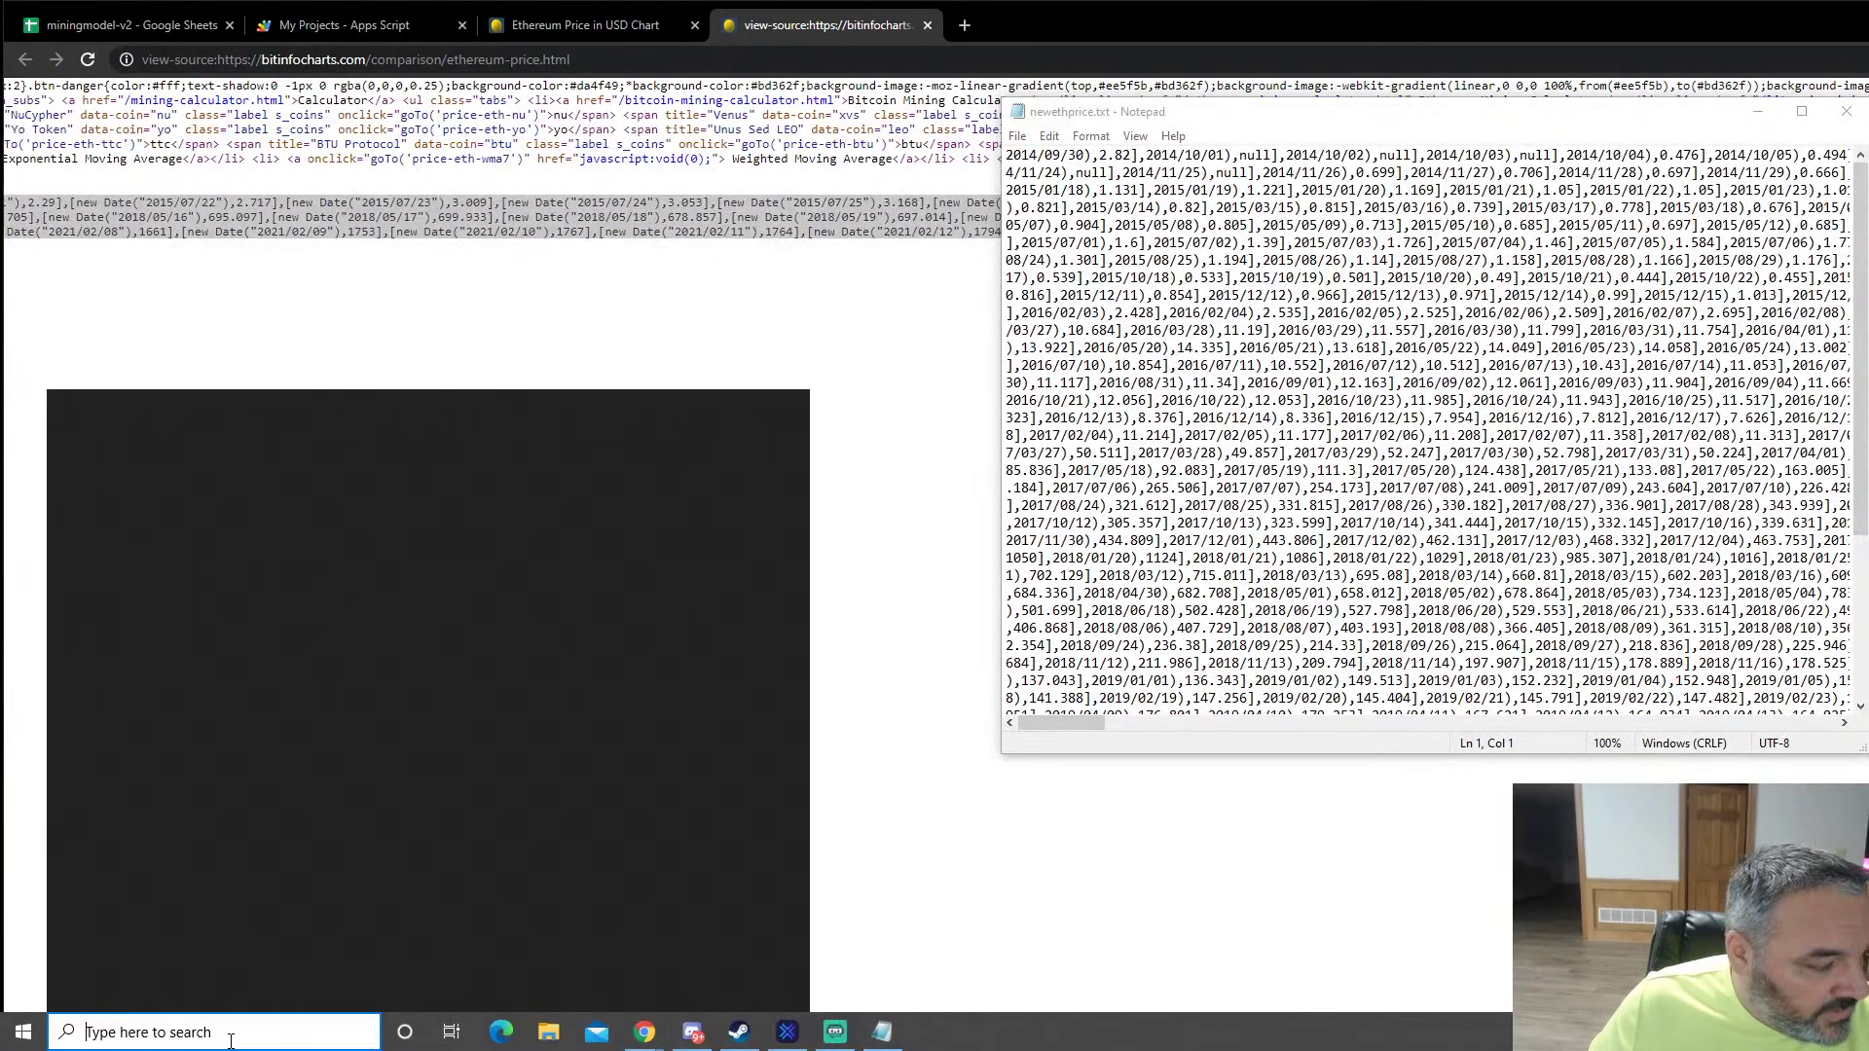
{"action": "type", "text": "e"}
{"action": "key", "text": "Return"}
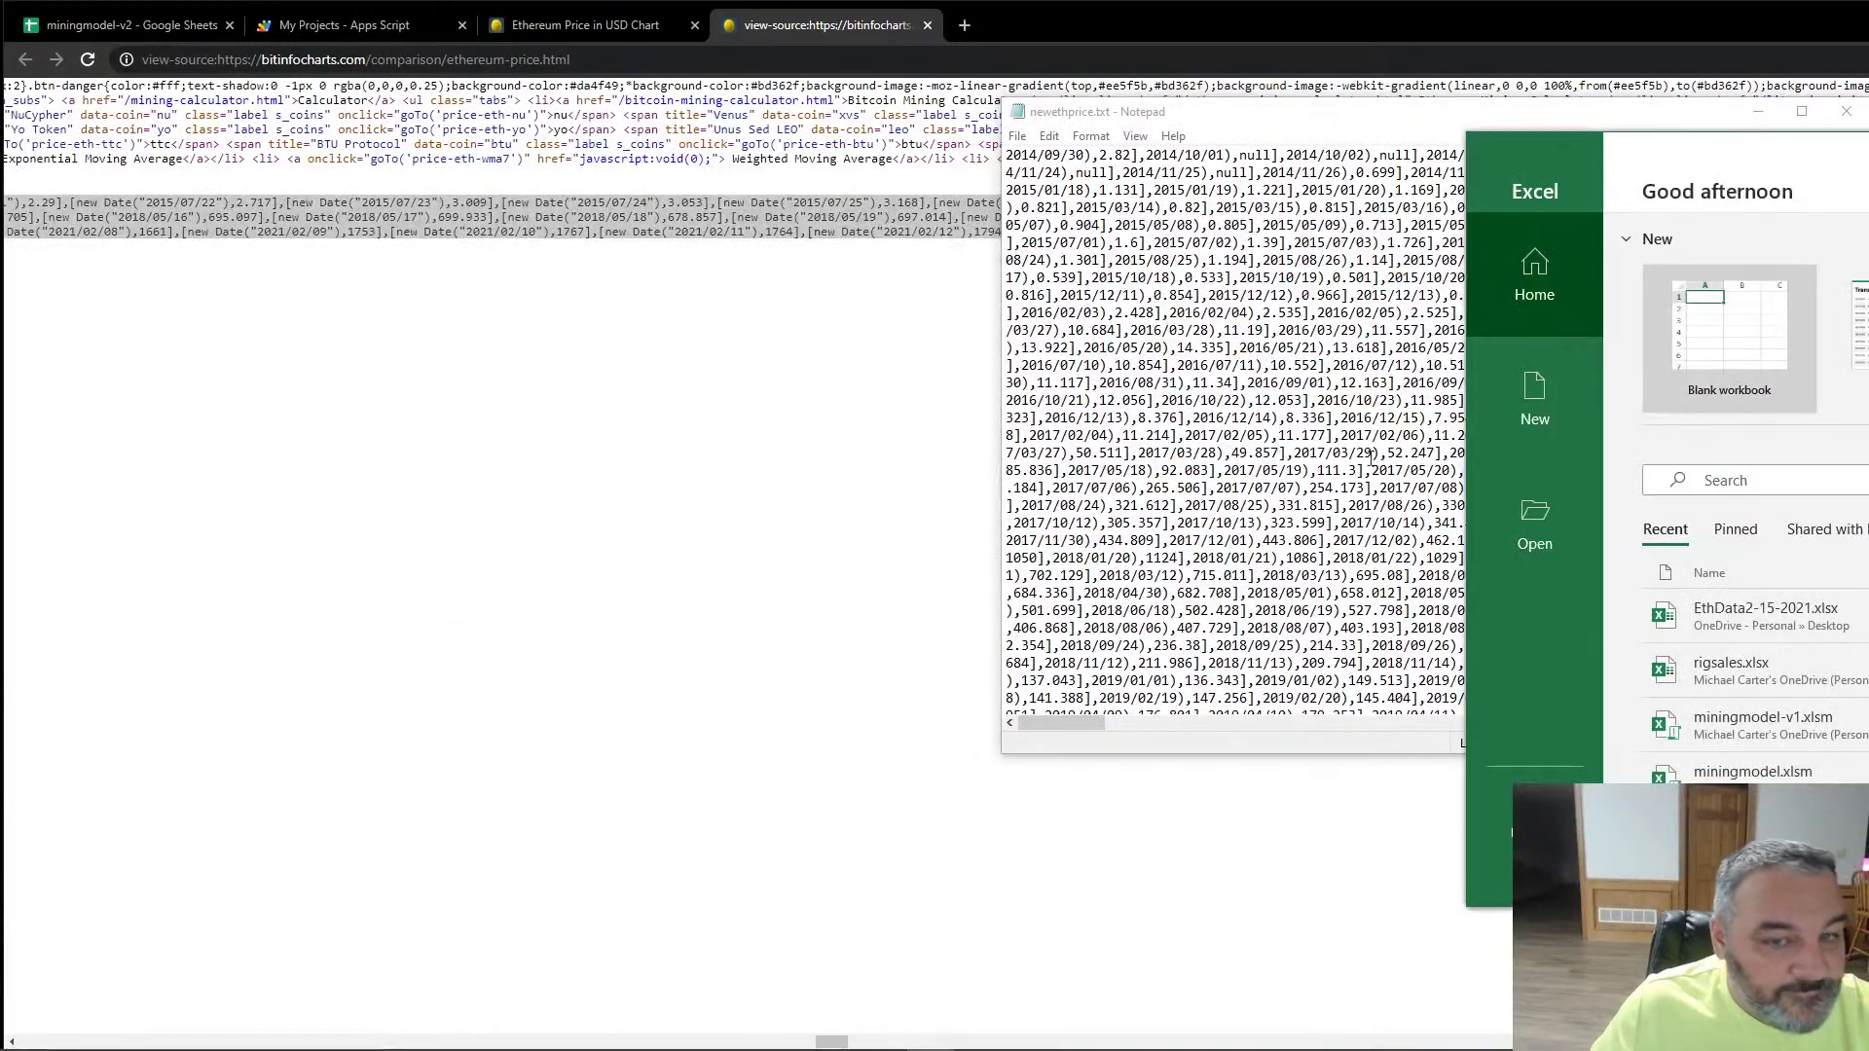
{"action": "left_click", "coordinate": [1535, 399]}
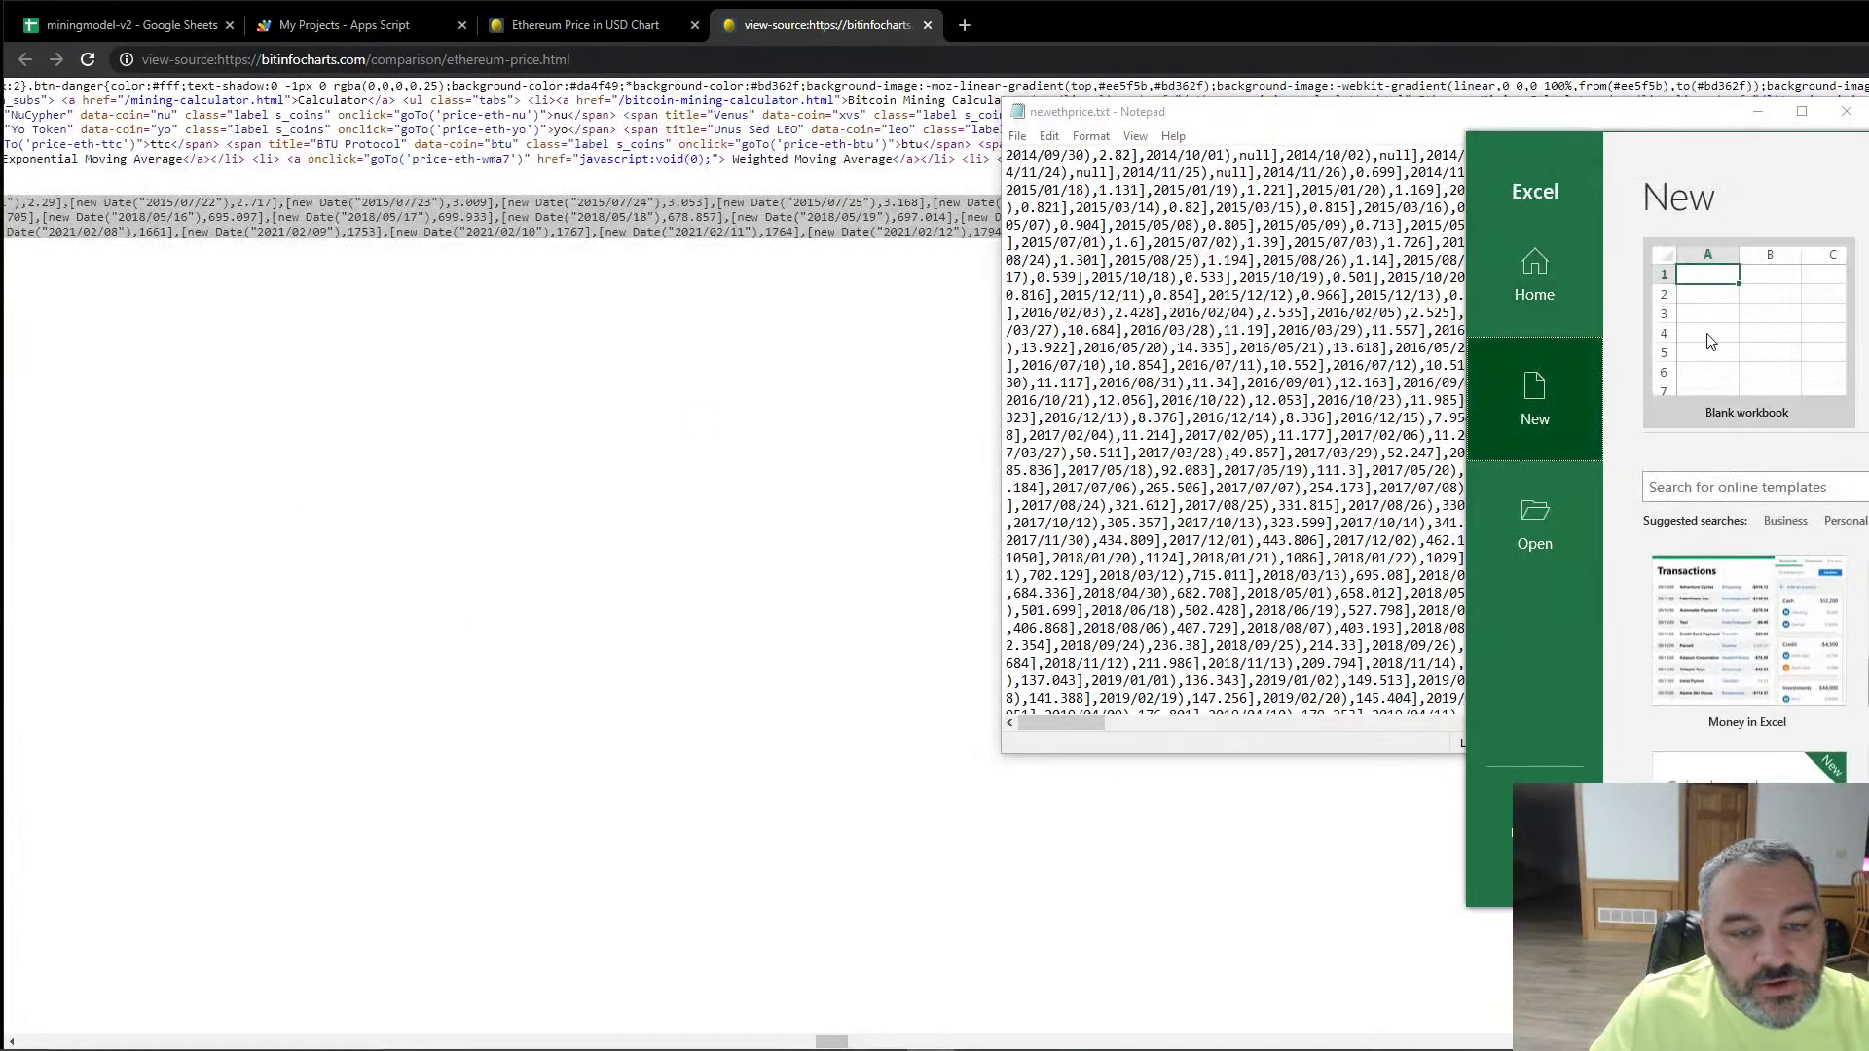
{"action": "left_click", "coordinate": [1695, 406]}
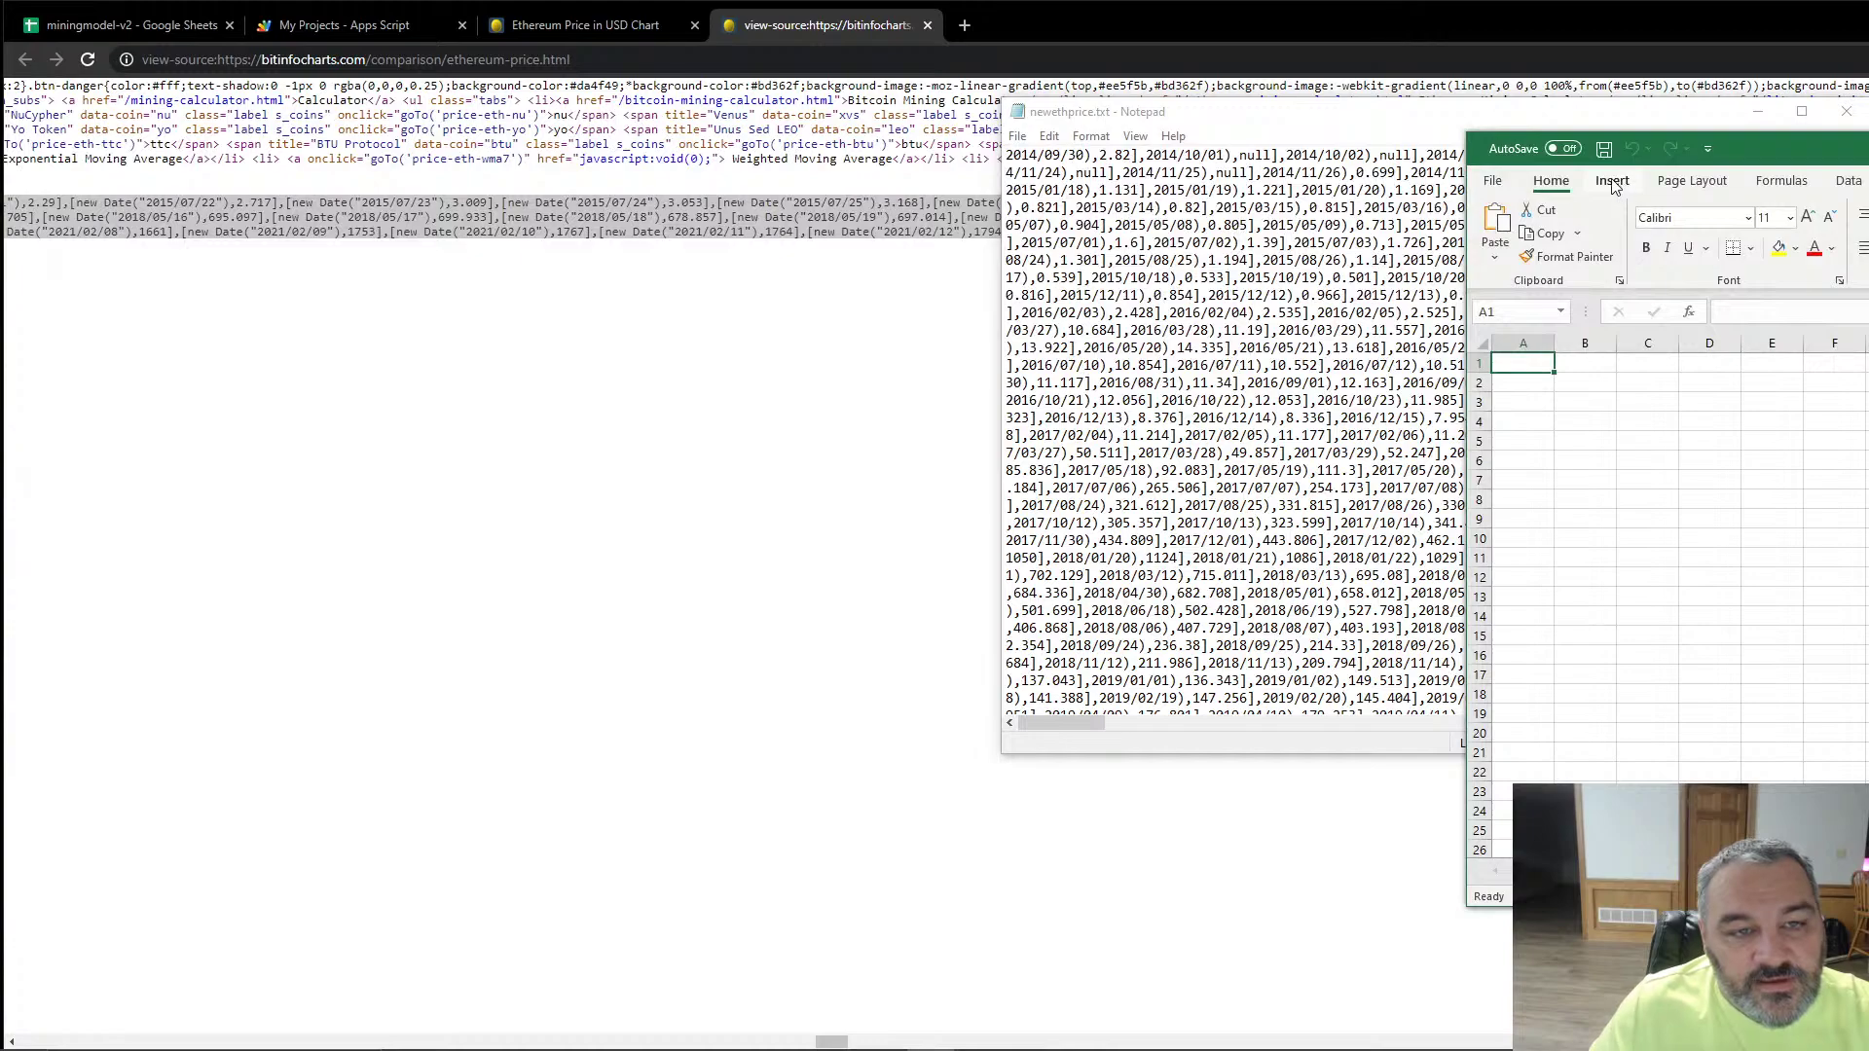
Step: Close Notepad, import newethprice.txt from the Desktop with Colon as the delimiter, and open the data in the Power Query Editor
{"action": "left_click", "coordinate": [1851, 183]}
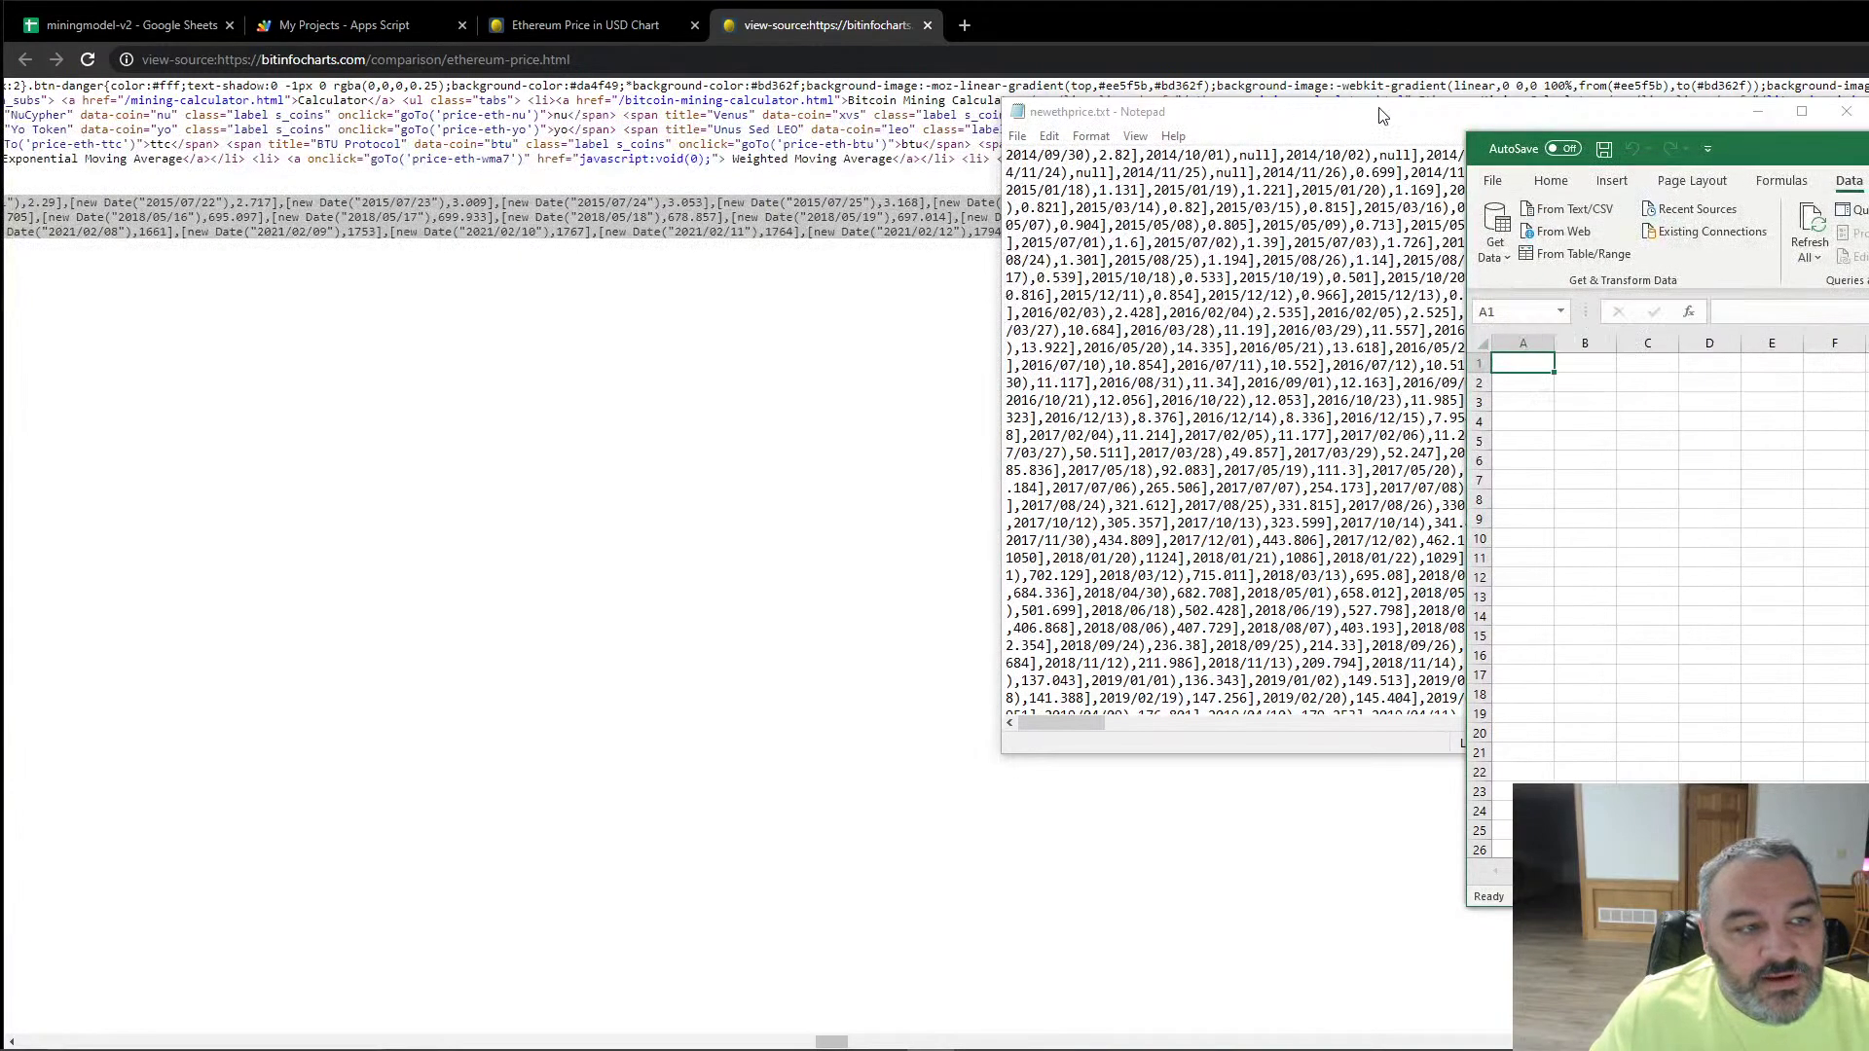
{"action": "left_click", "coordinate": [1846, 111]}
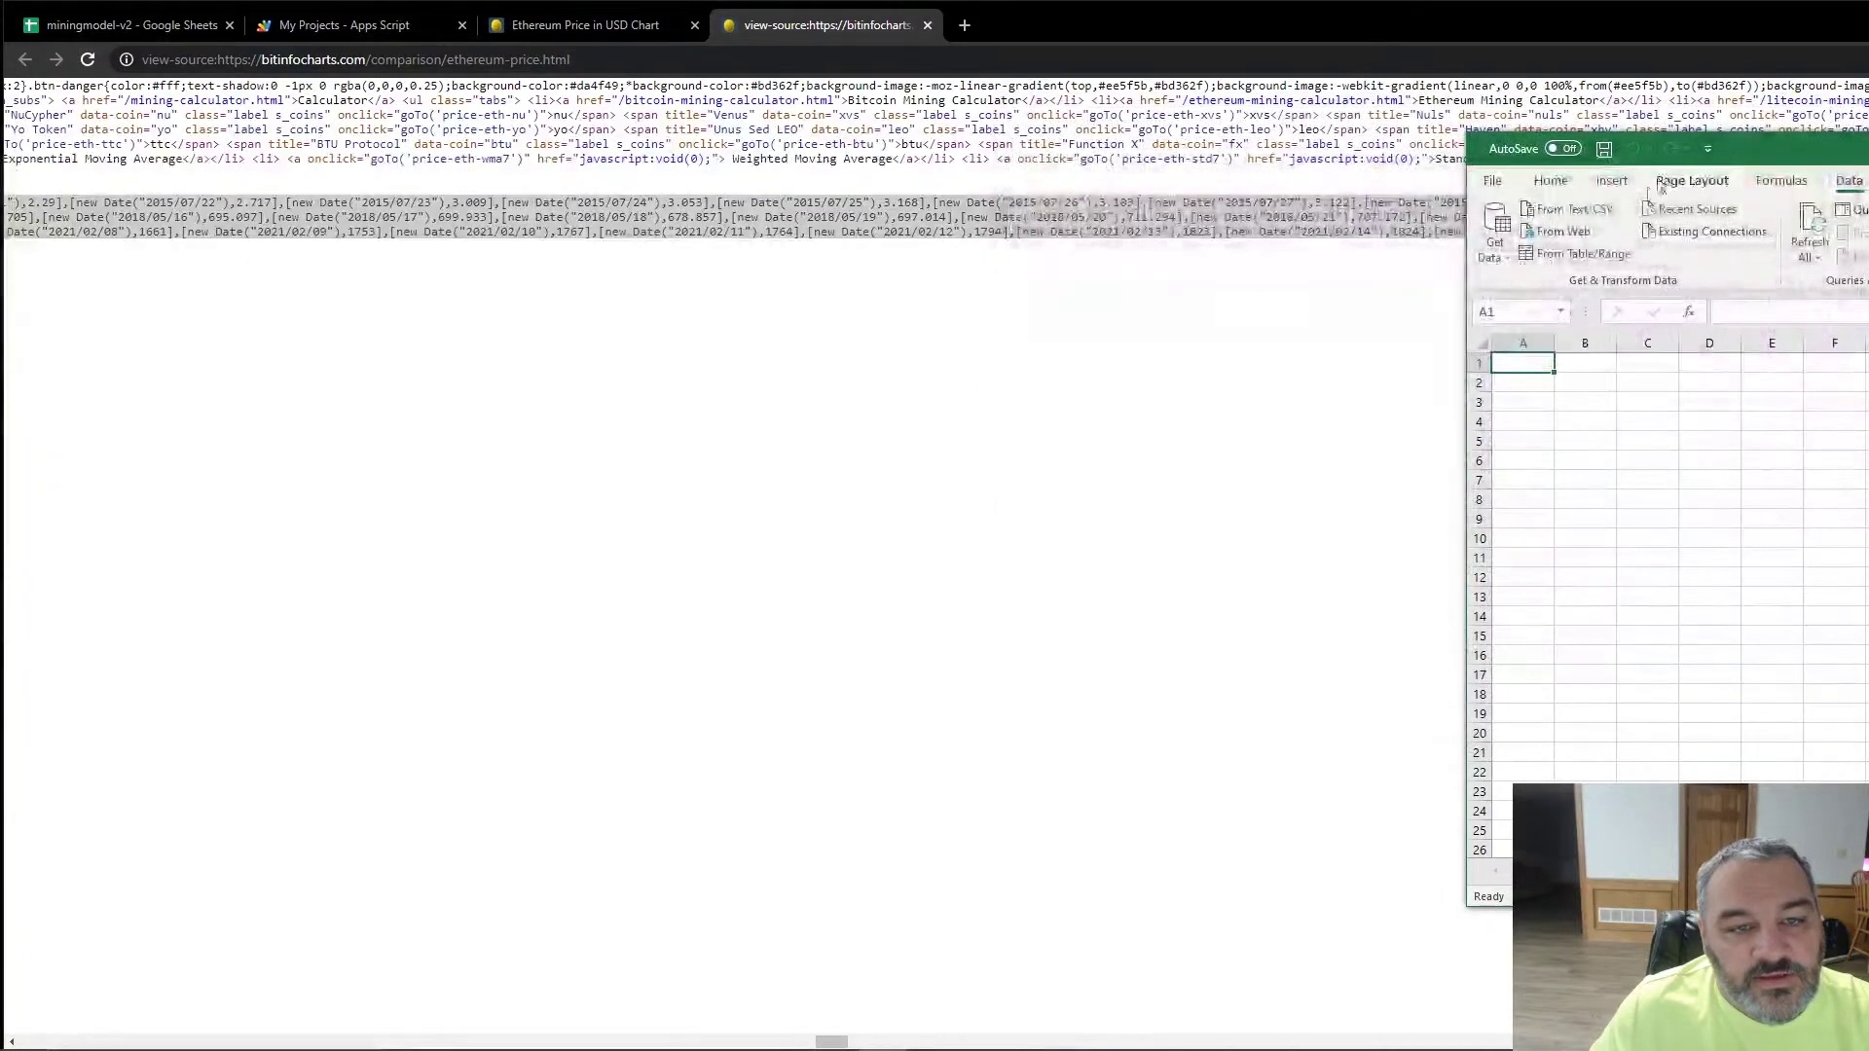
{"action": "left_click", "coordinate": [1552, 208]}
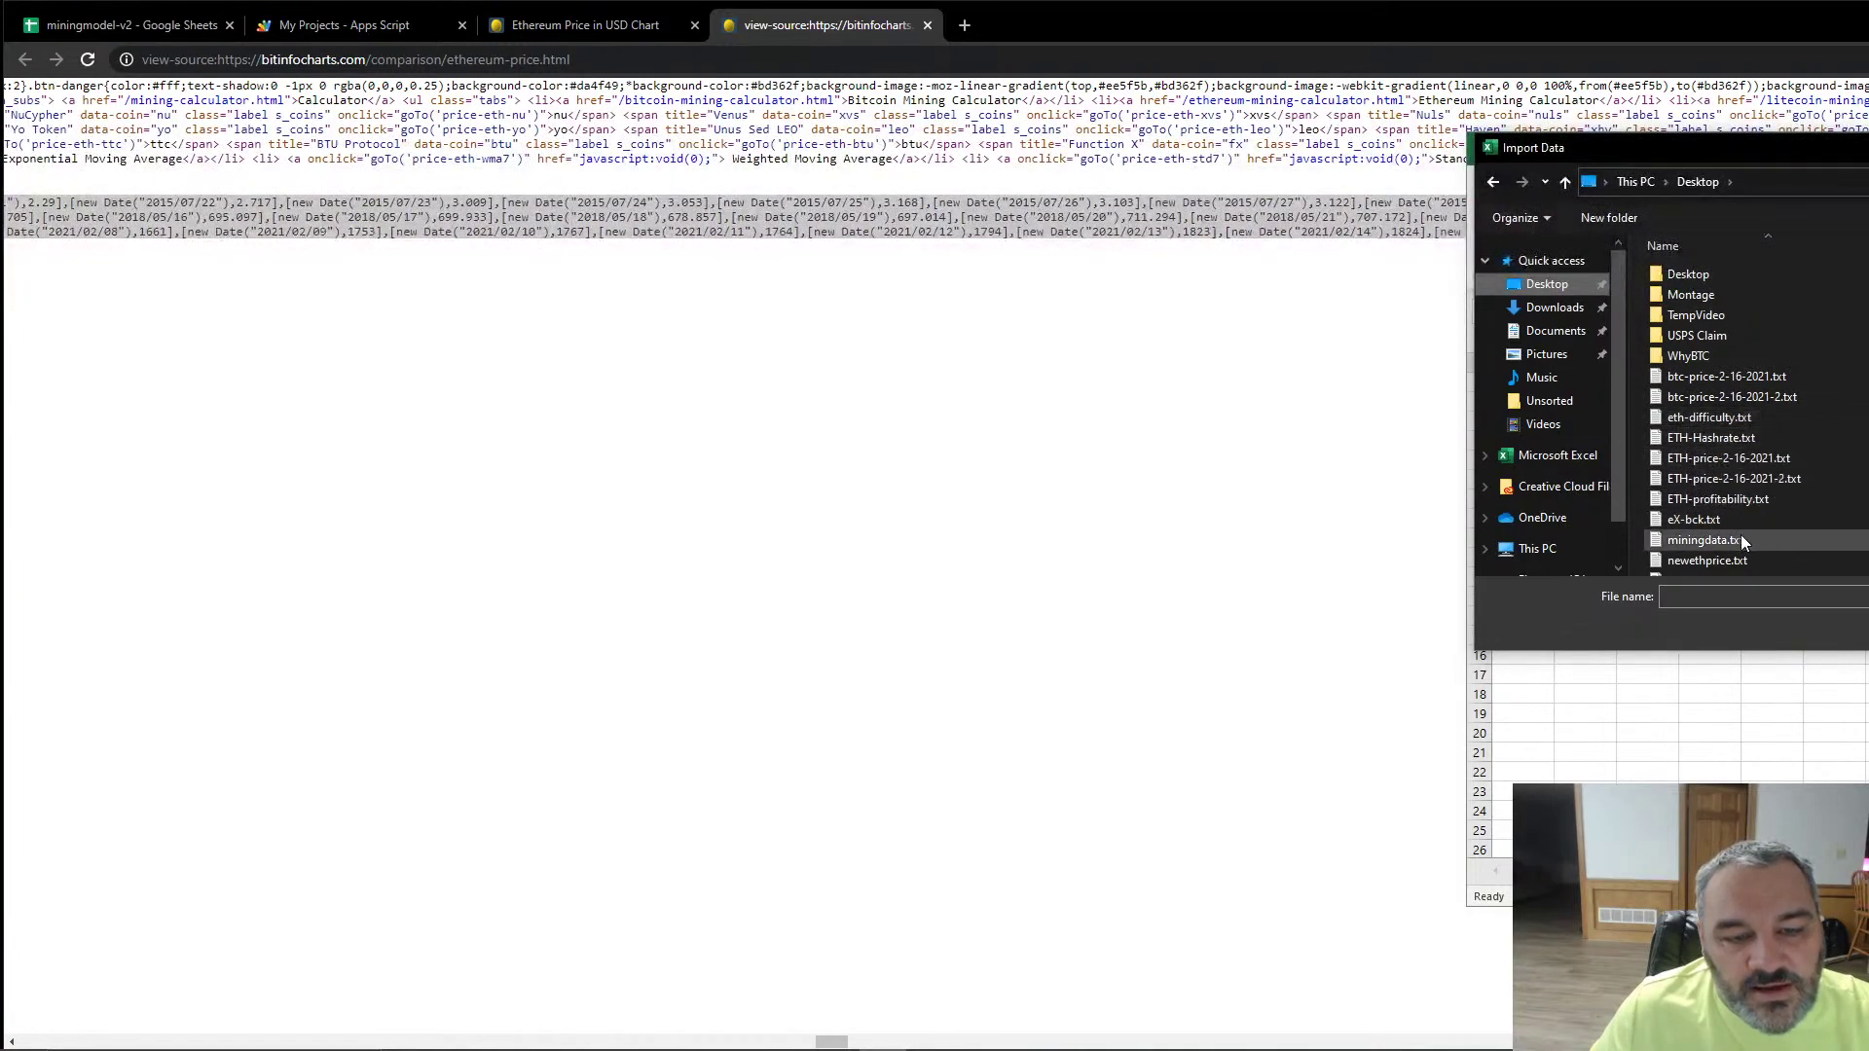
{"action": "left_click", "coordinate": [1727, 564]}
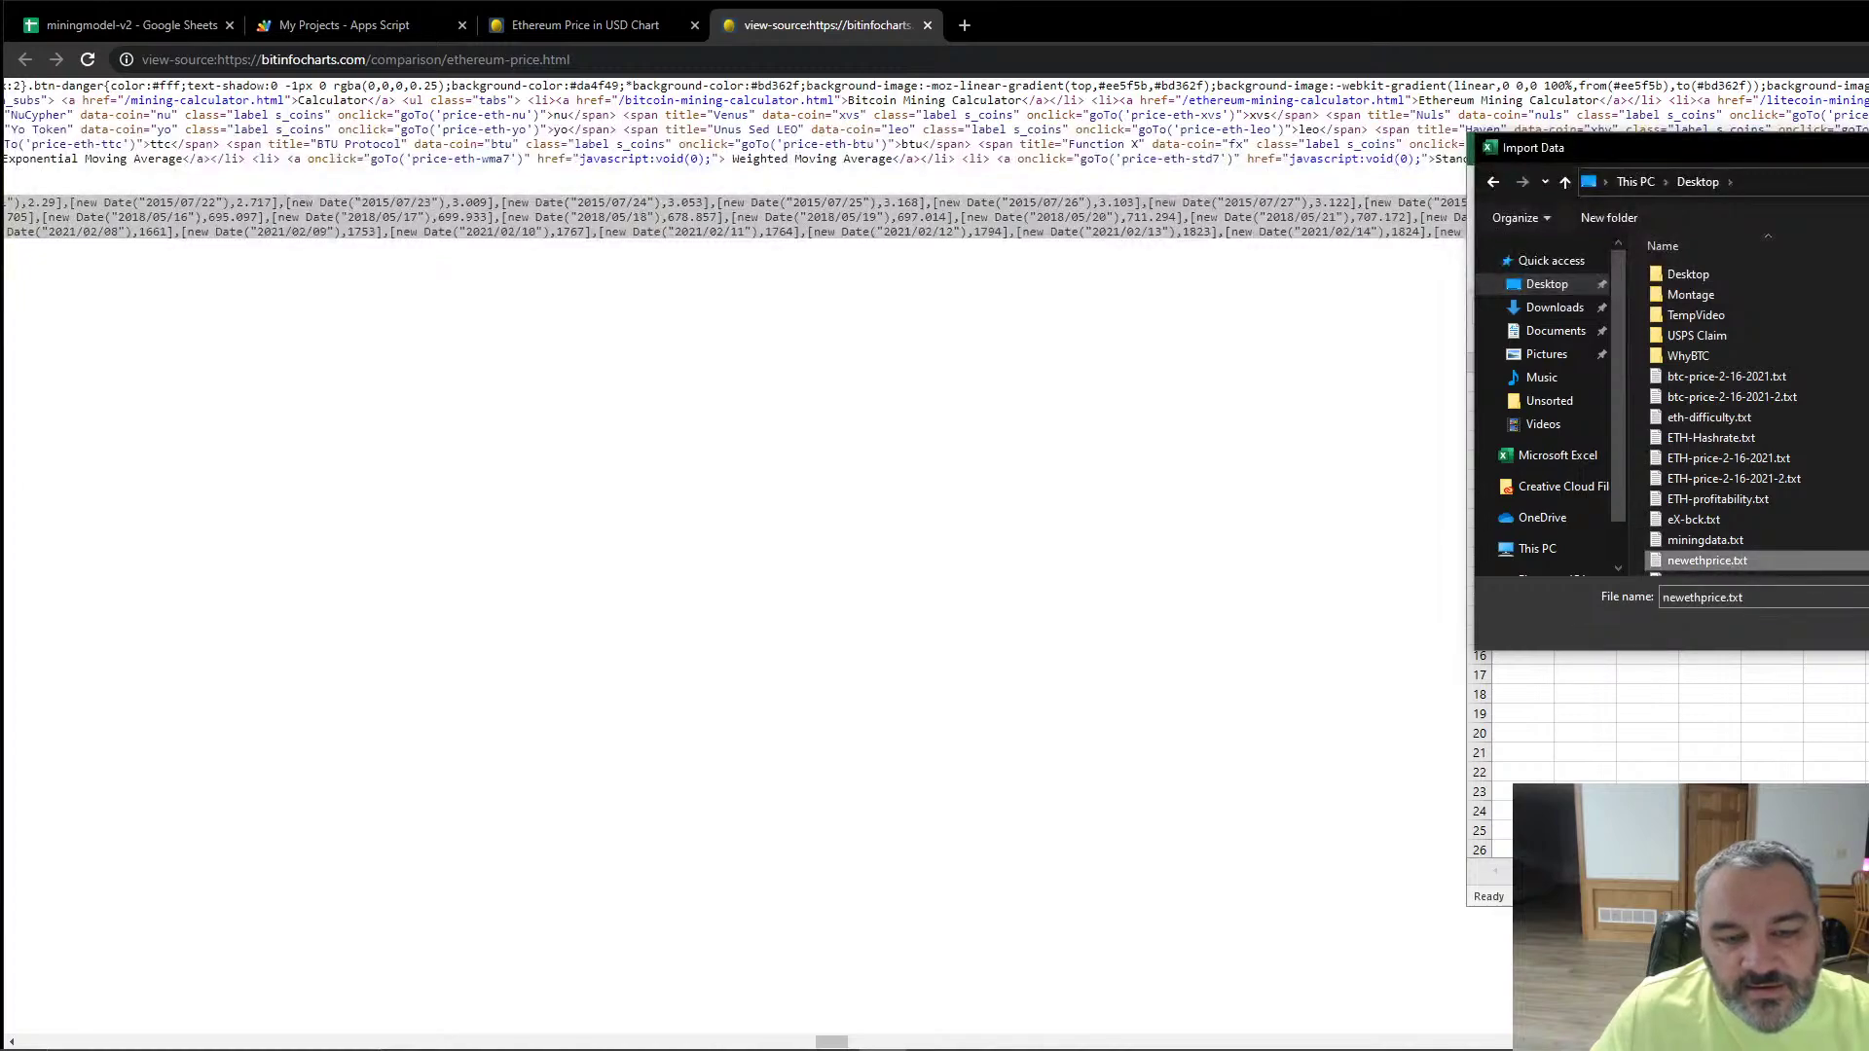
{"action": "key", "text": "Return"}
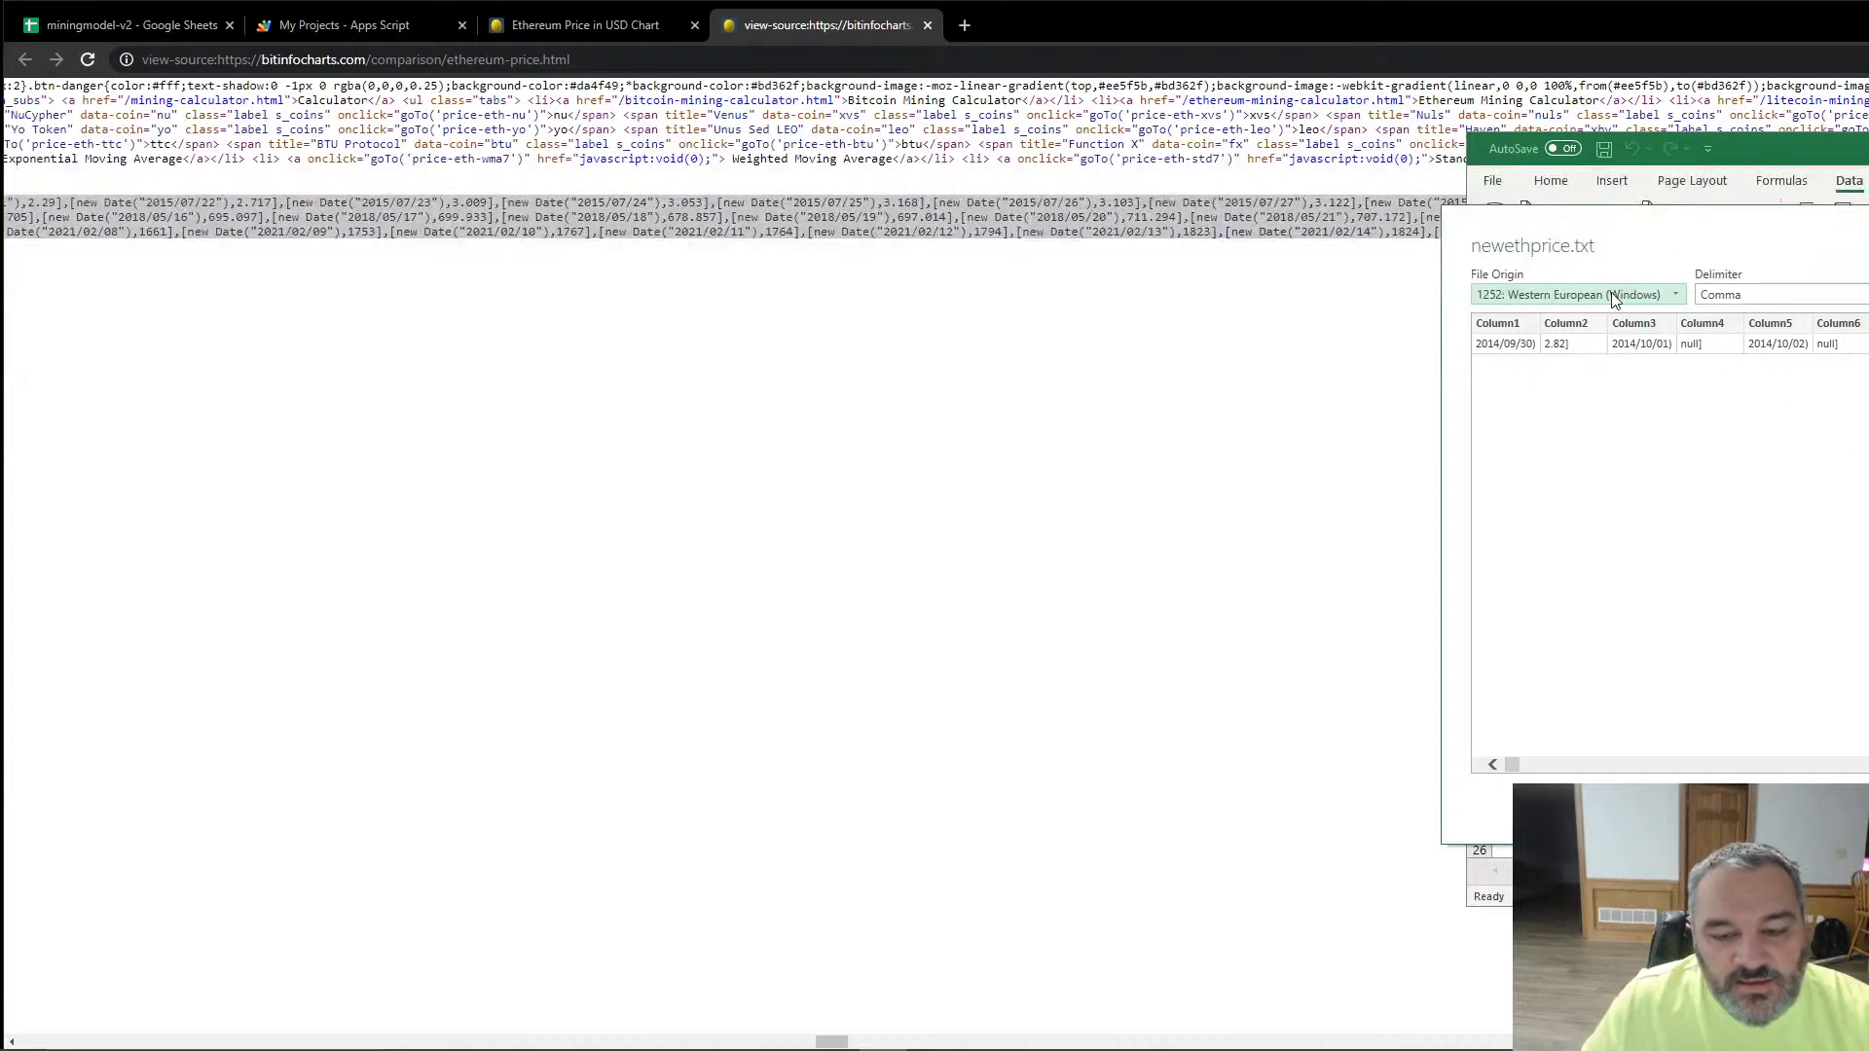
{"action": "left_click", "coordinate": [1742, 300]}
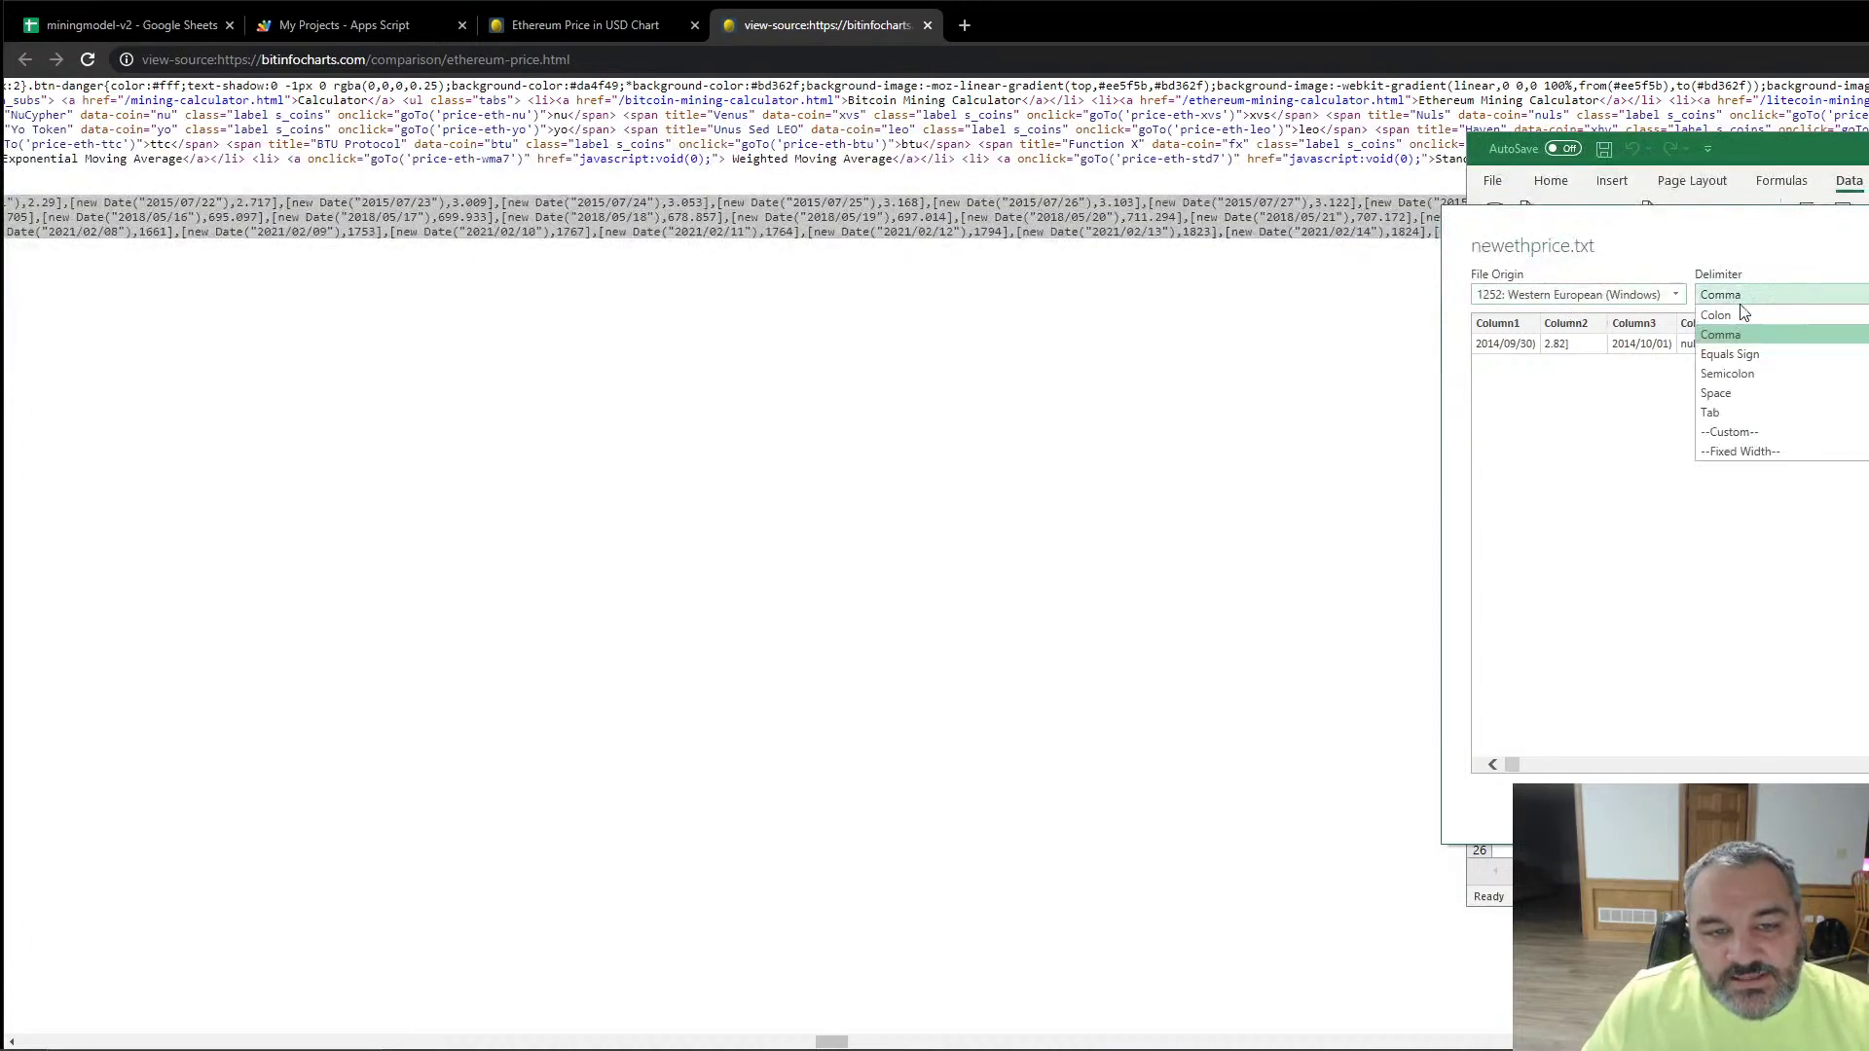
{"action": "left_click", "coordinate": [1743, 314]}
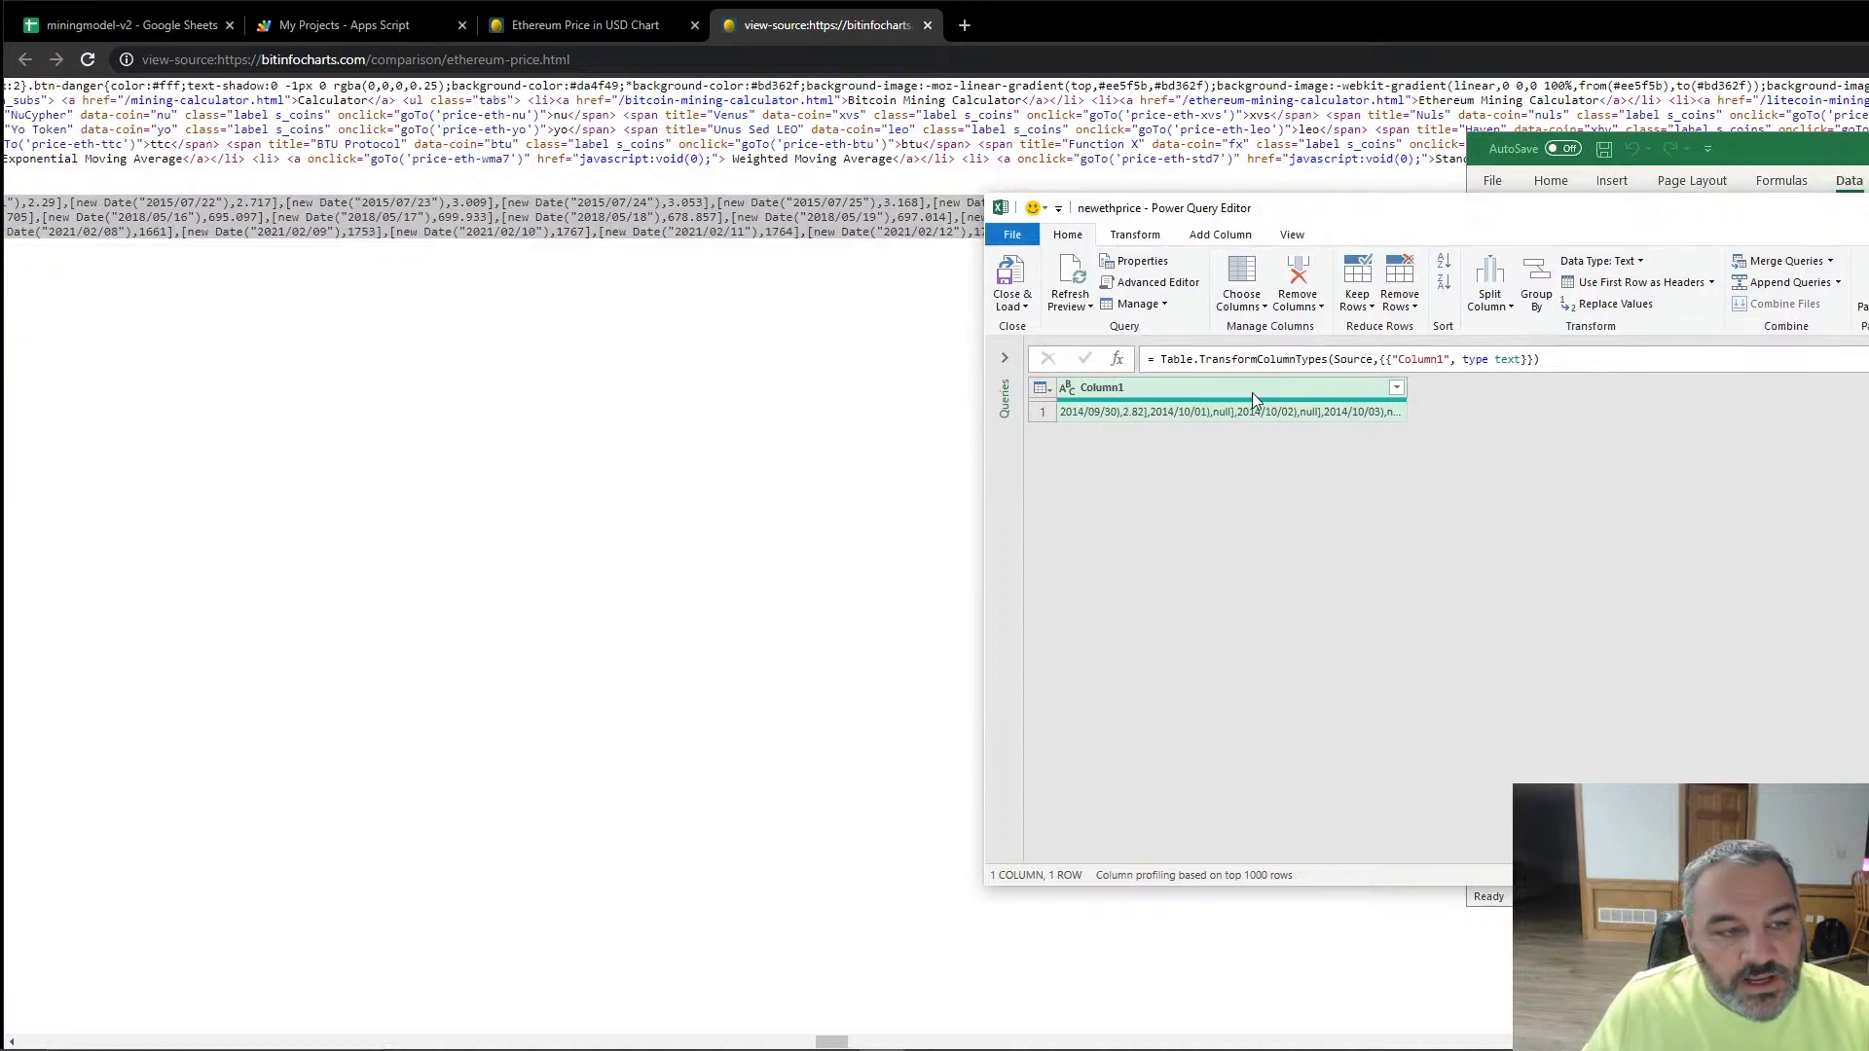
Step: Split Column1 into rows at each occurrence of the custom delimiter ']', with the quote character set to None
{"action": "left_click", "coordinate": [1497, 297]}
{"action": "left_click", "coordinate": [1524, 327]}
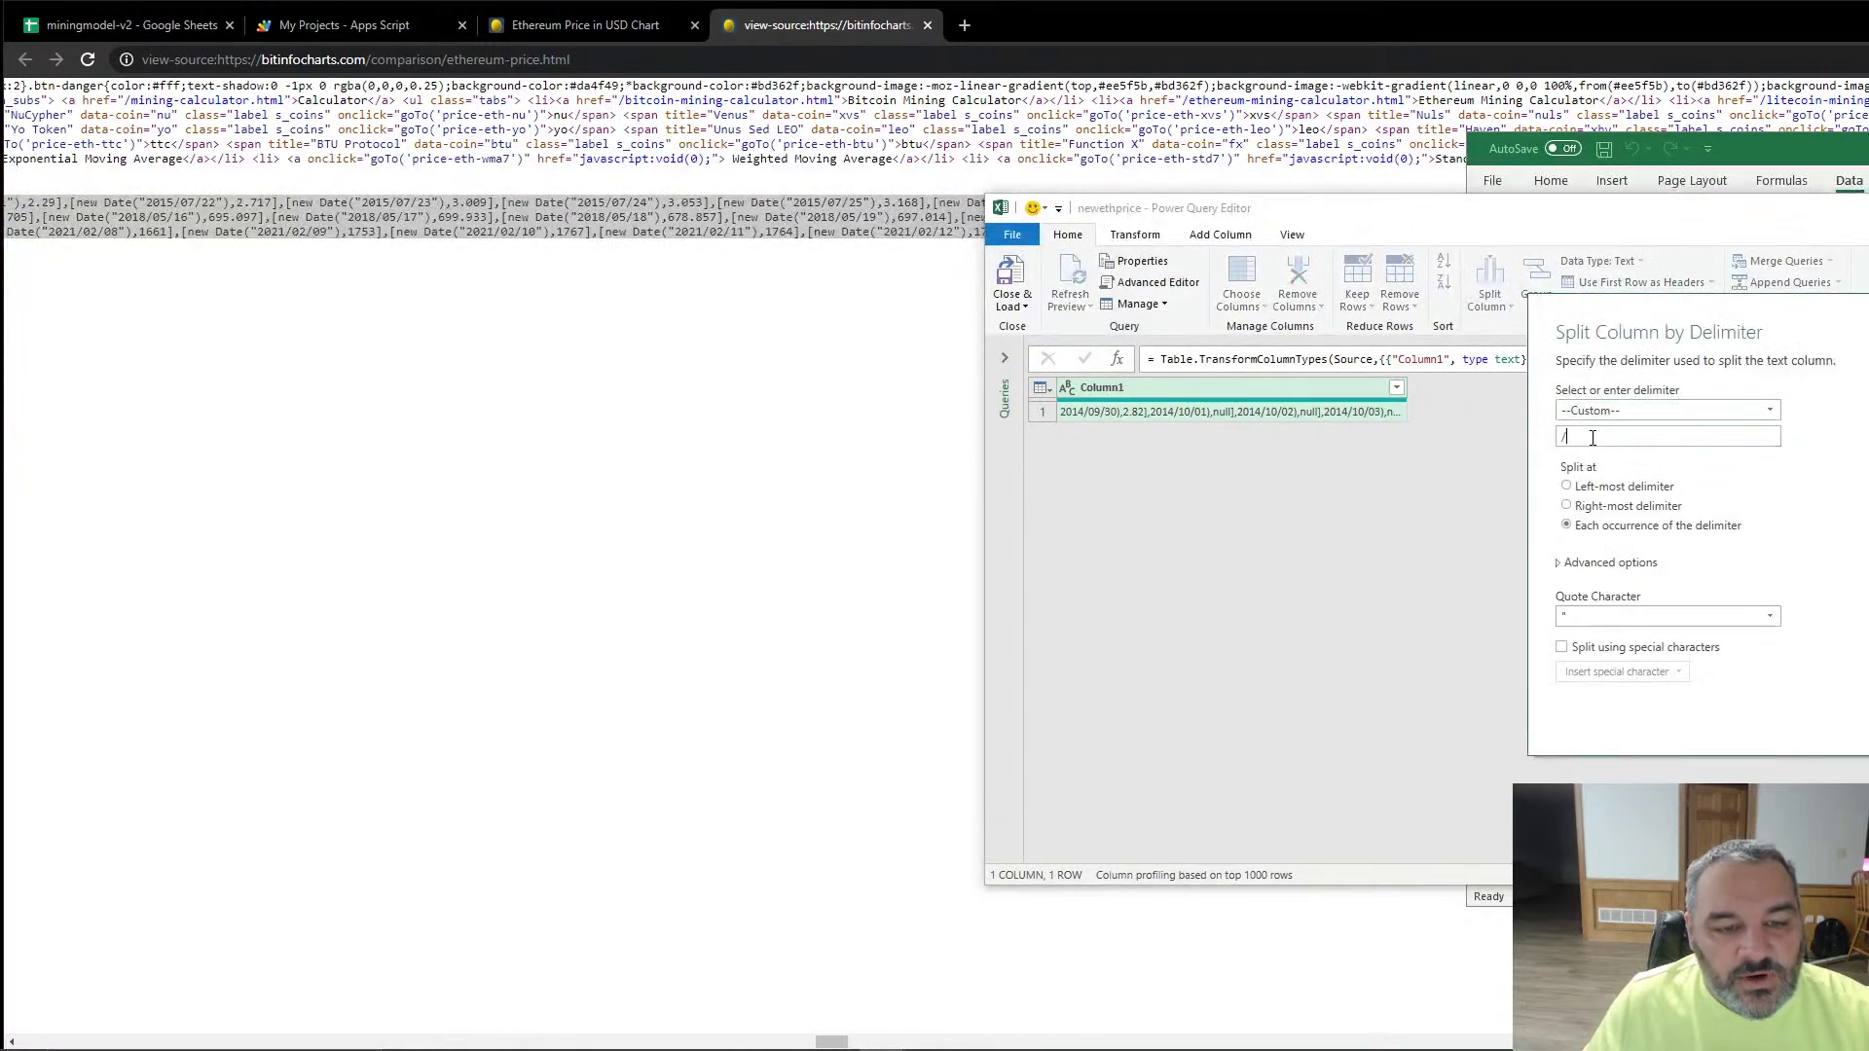
{"action": "left_click_drag", "start_coordinate": [1604, 434], "coordinate": [1543, 432]}
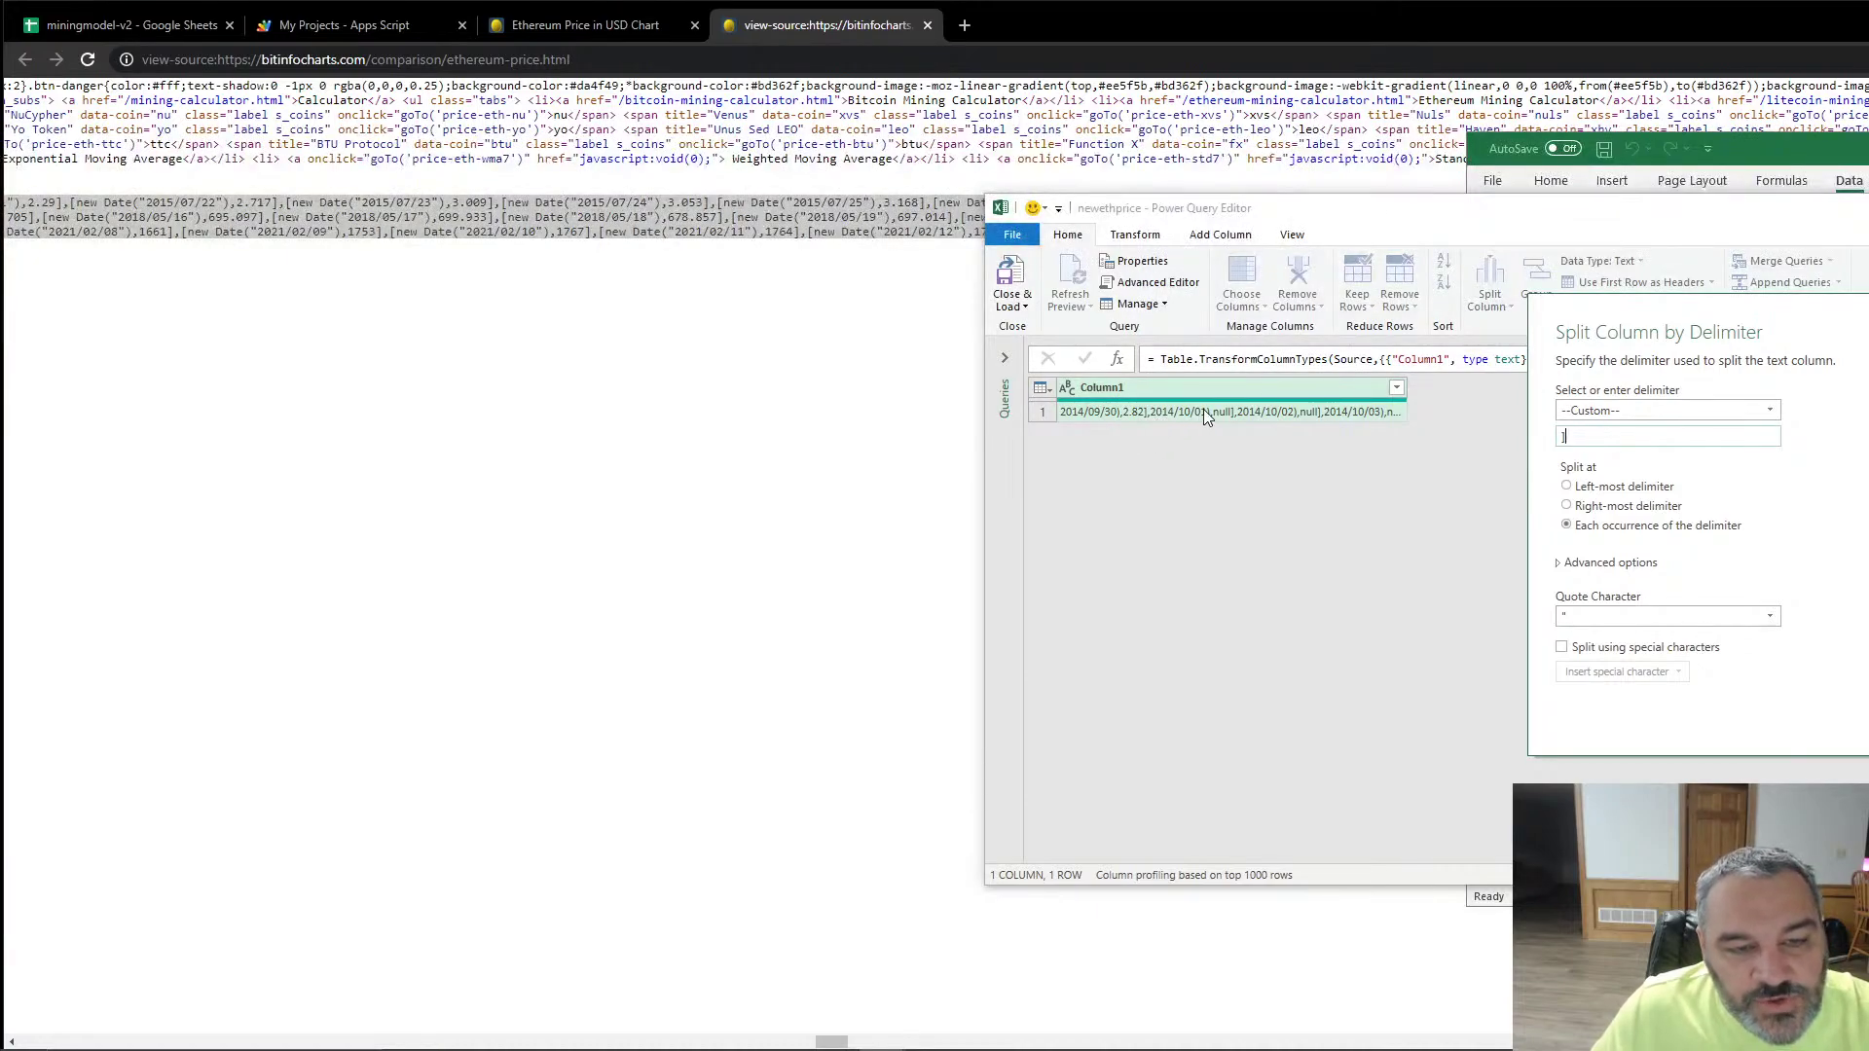
{"action": "left_click", "coordinate": [1594, 567]}
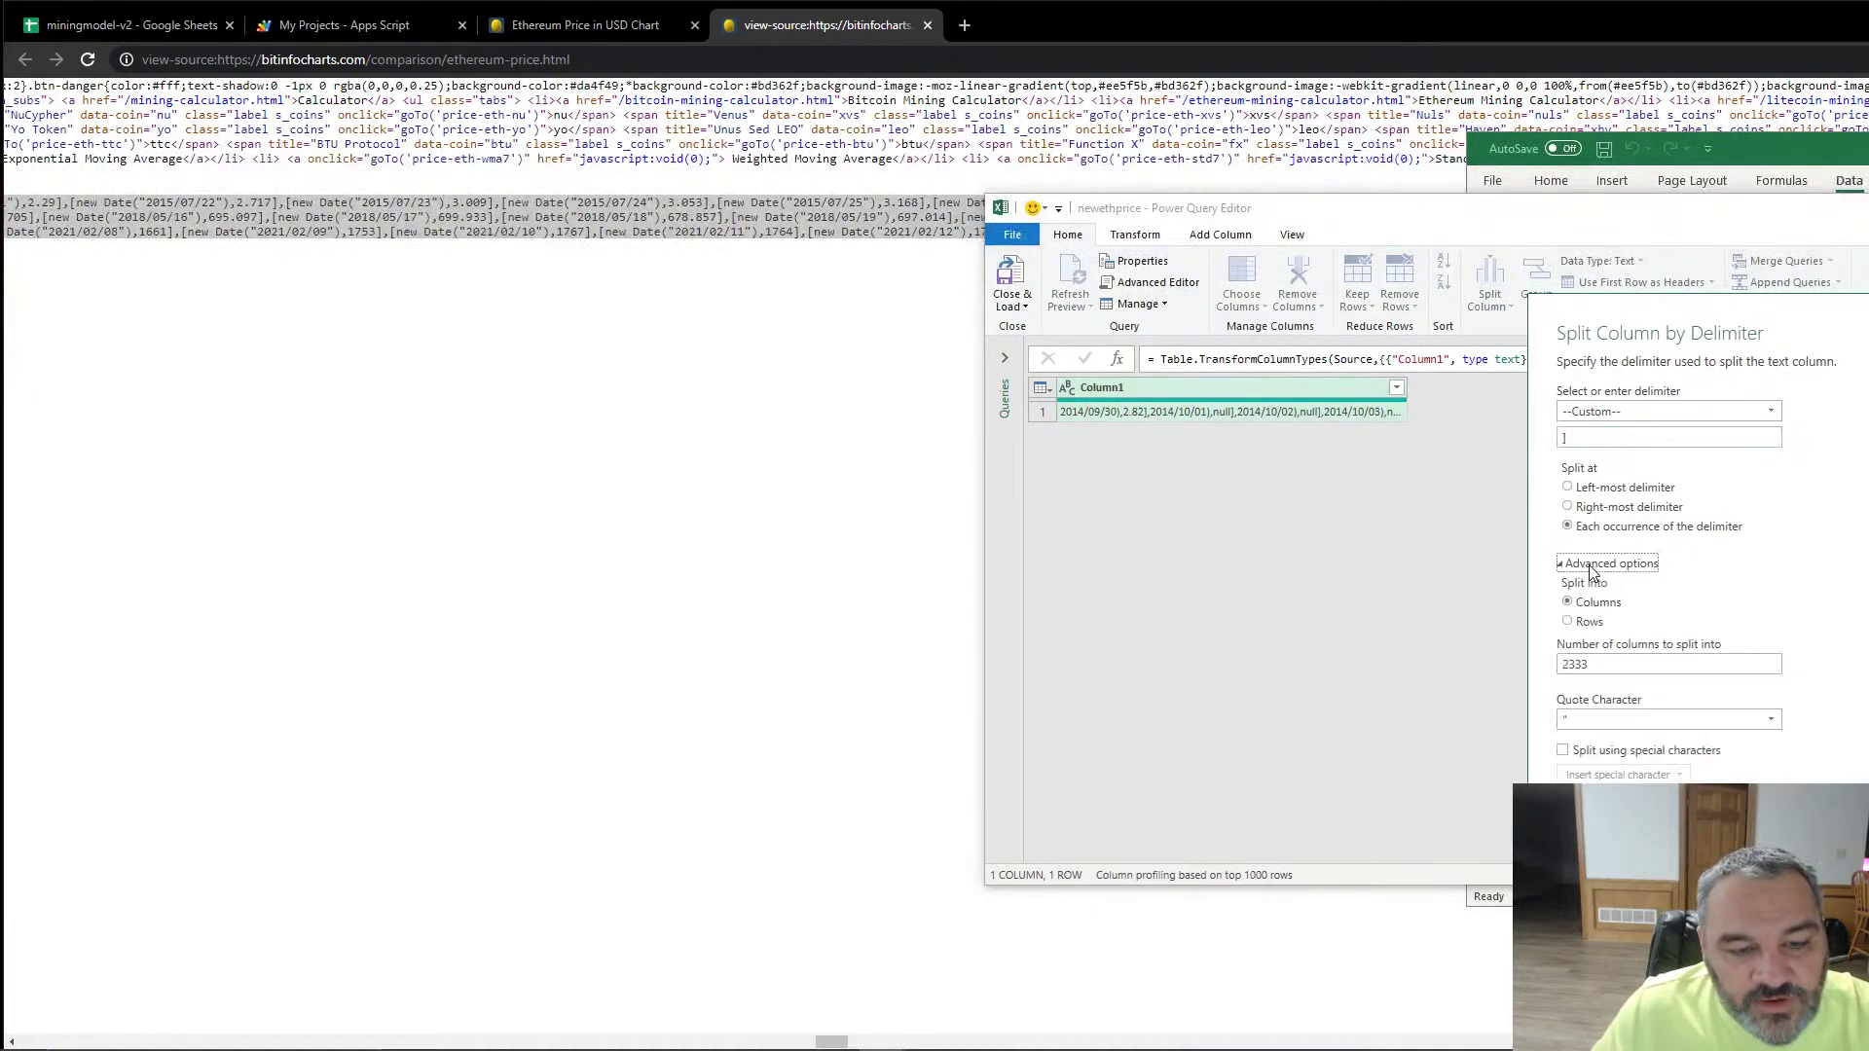
{"action": "left_click", "coordinate": [1582, 623]}
{"action": "left_click", "coordinate": [1602, 677]}
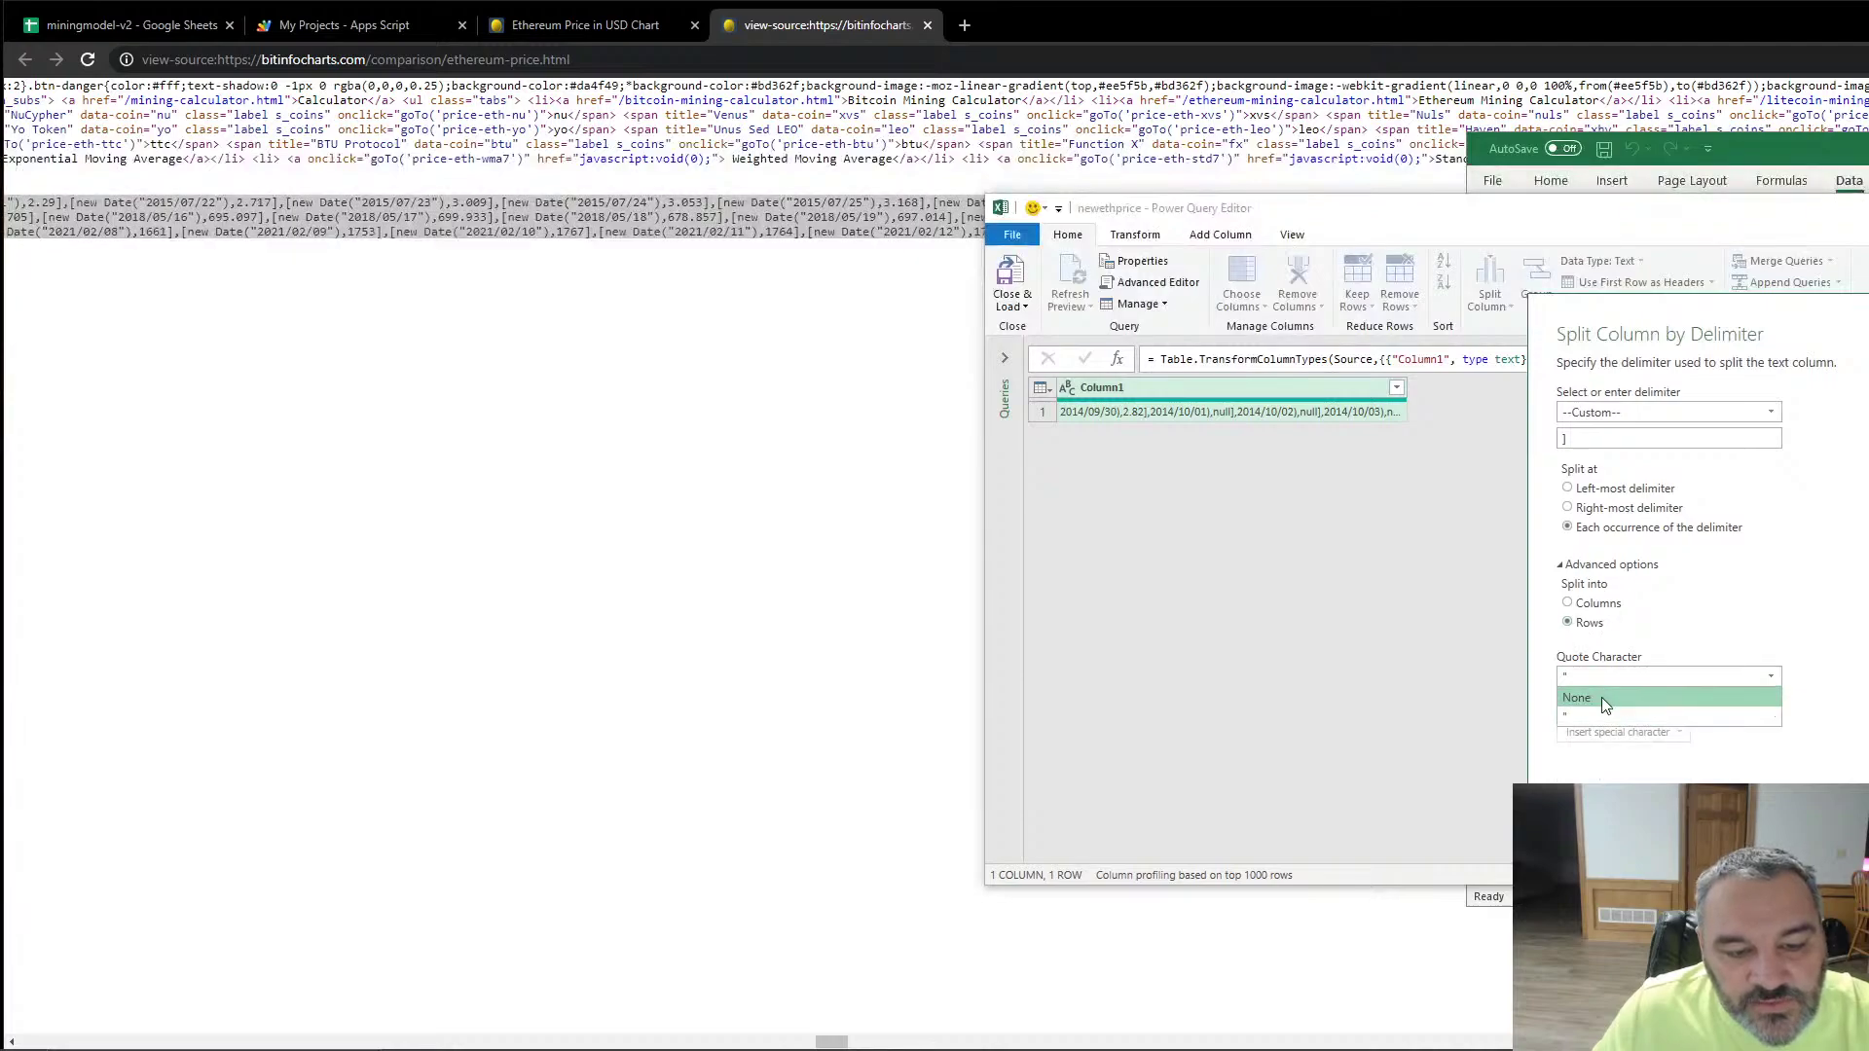
{"action": "left_click", "coordinate": [1602, 697]}
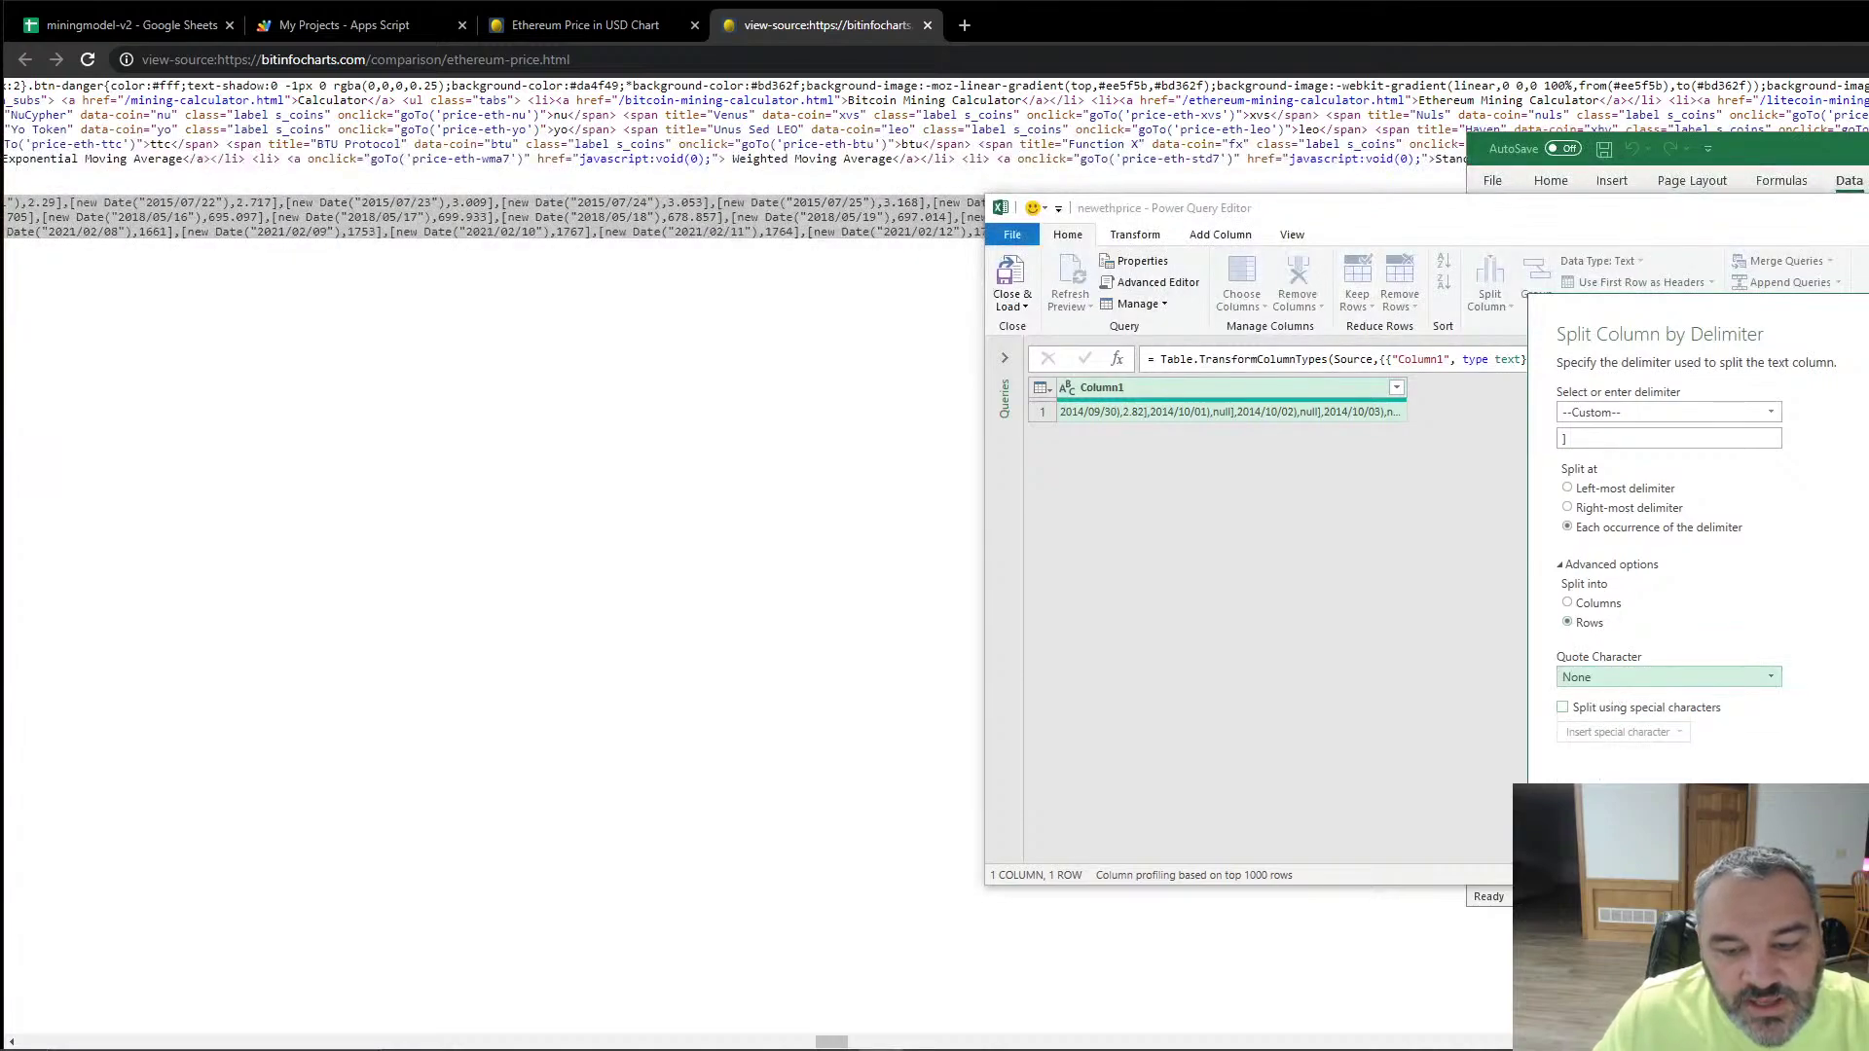
{"action": "key", "text": "Return"}
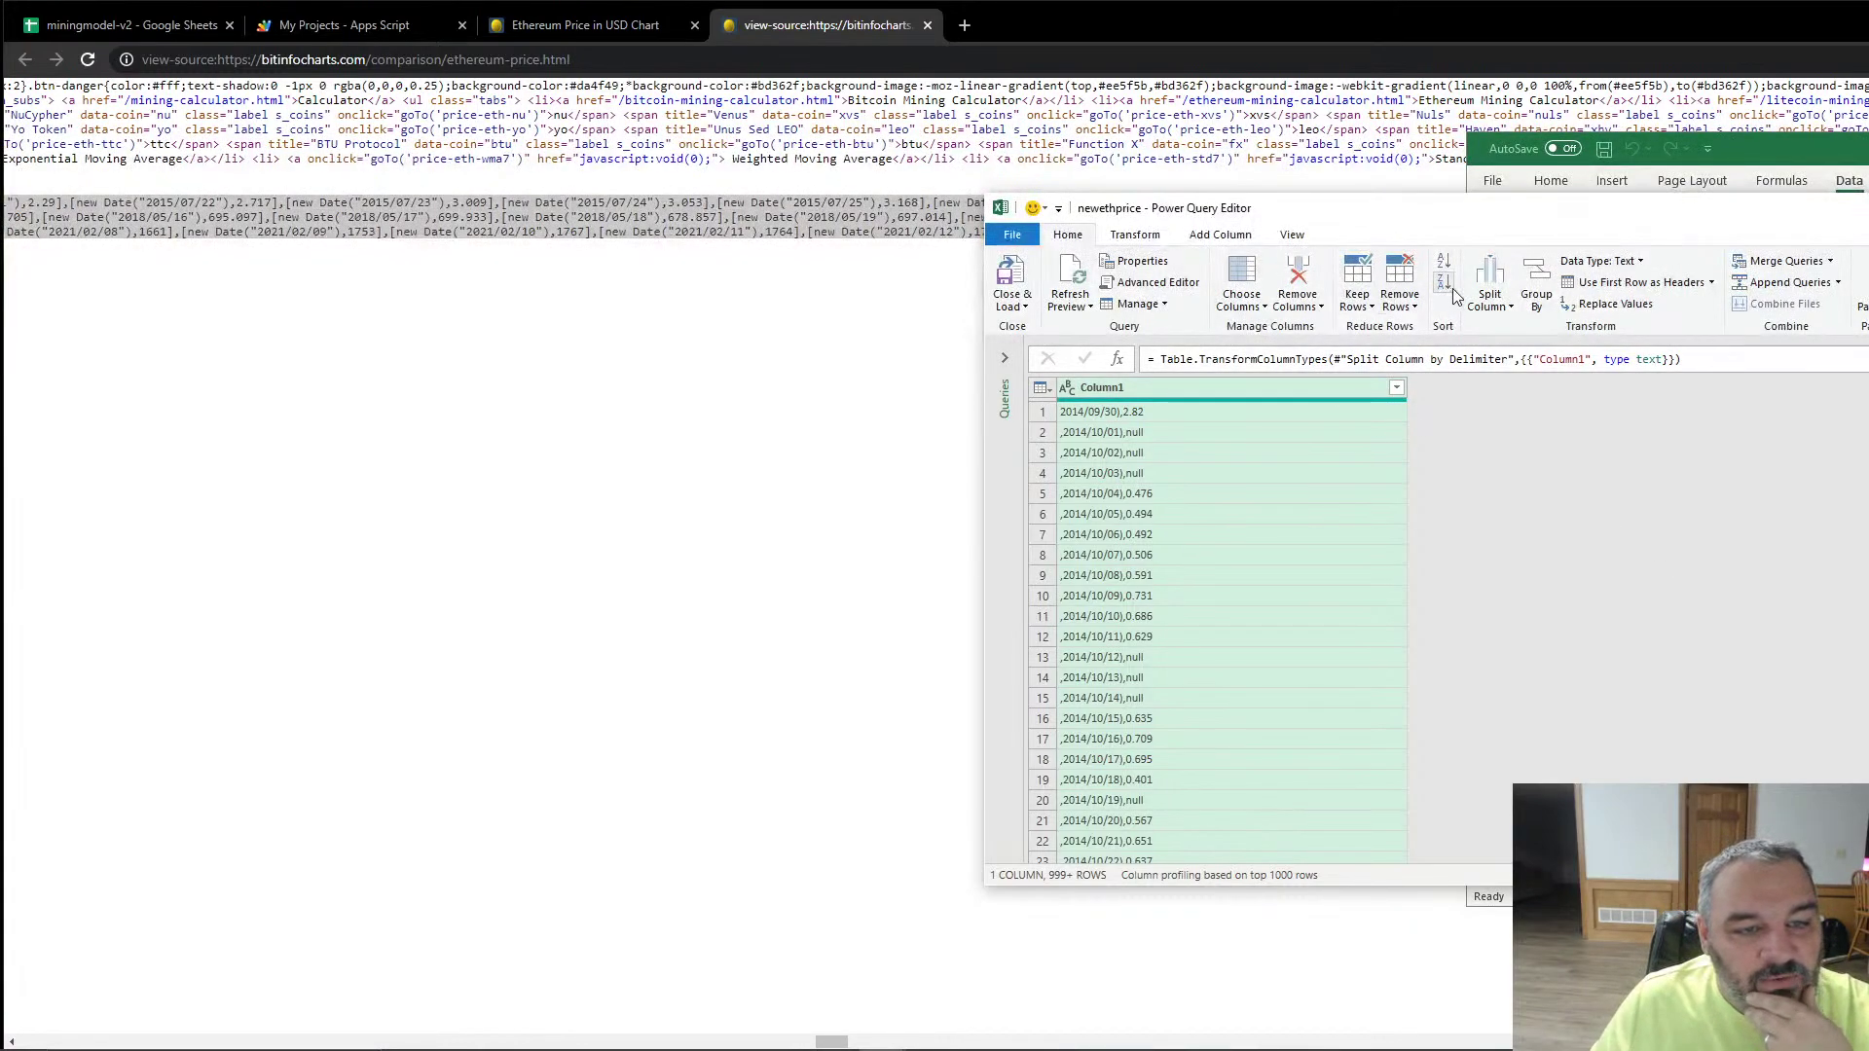
Step: Split Column1 into 2 columns at each occurrence of the custom delimiter ')', with the quote character set to None
{"action": "left_click", "coordinate": [1490, 297]}
{"action": "left_click", "coordinate": [1504, 329]}
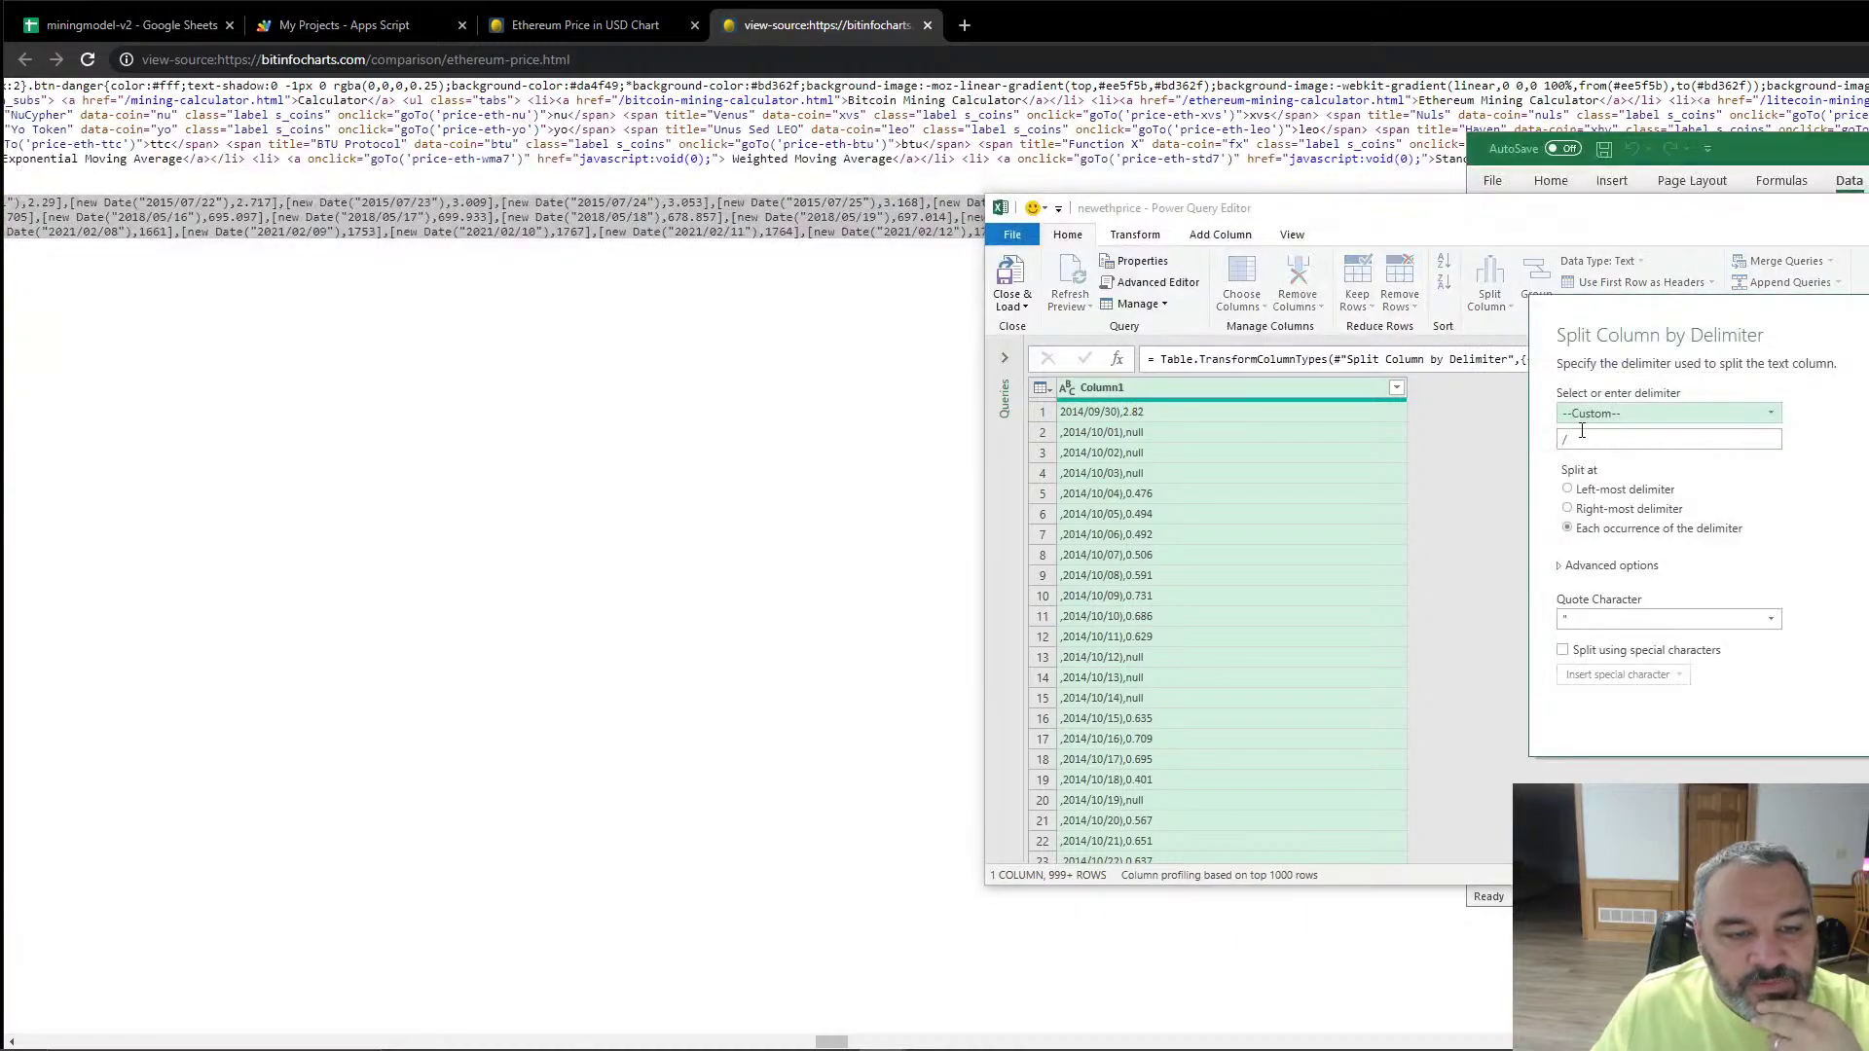
{"action": "left_click", "coordinate": [1623, 440]}
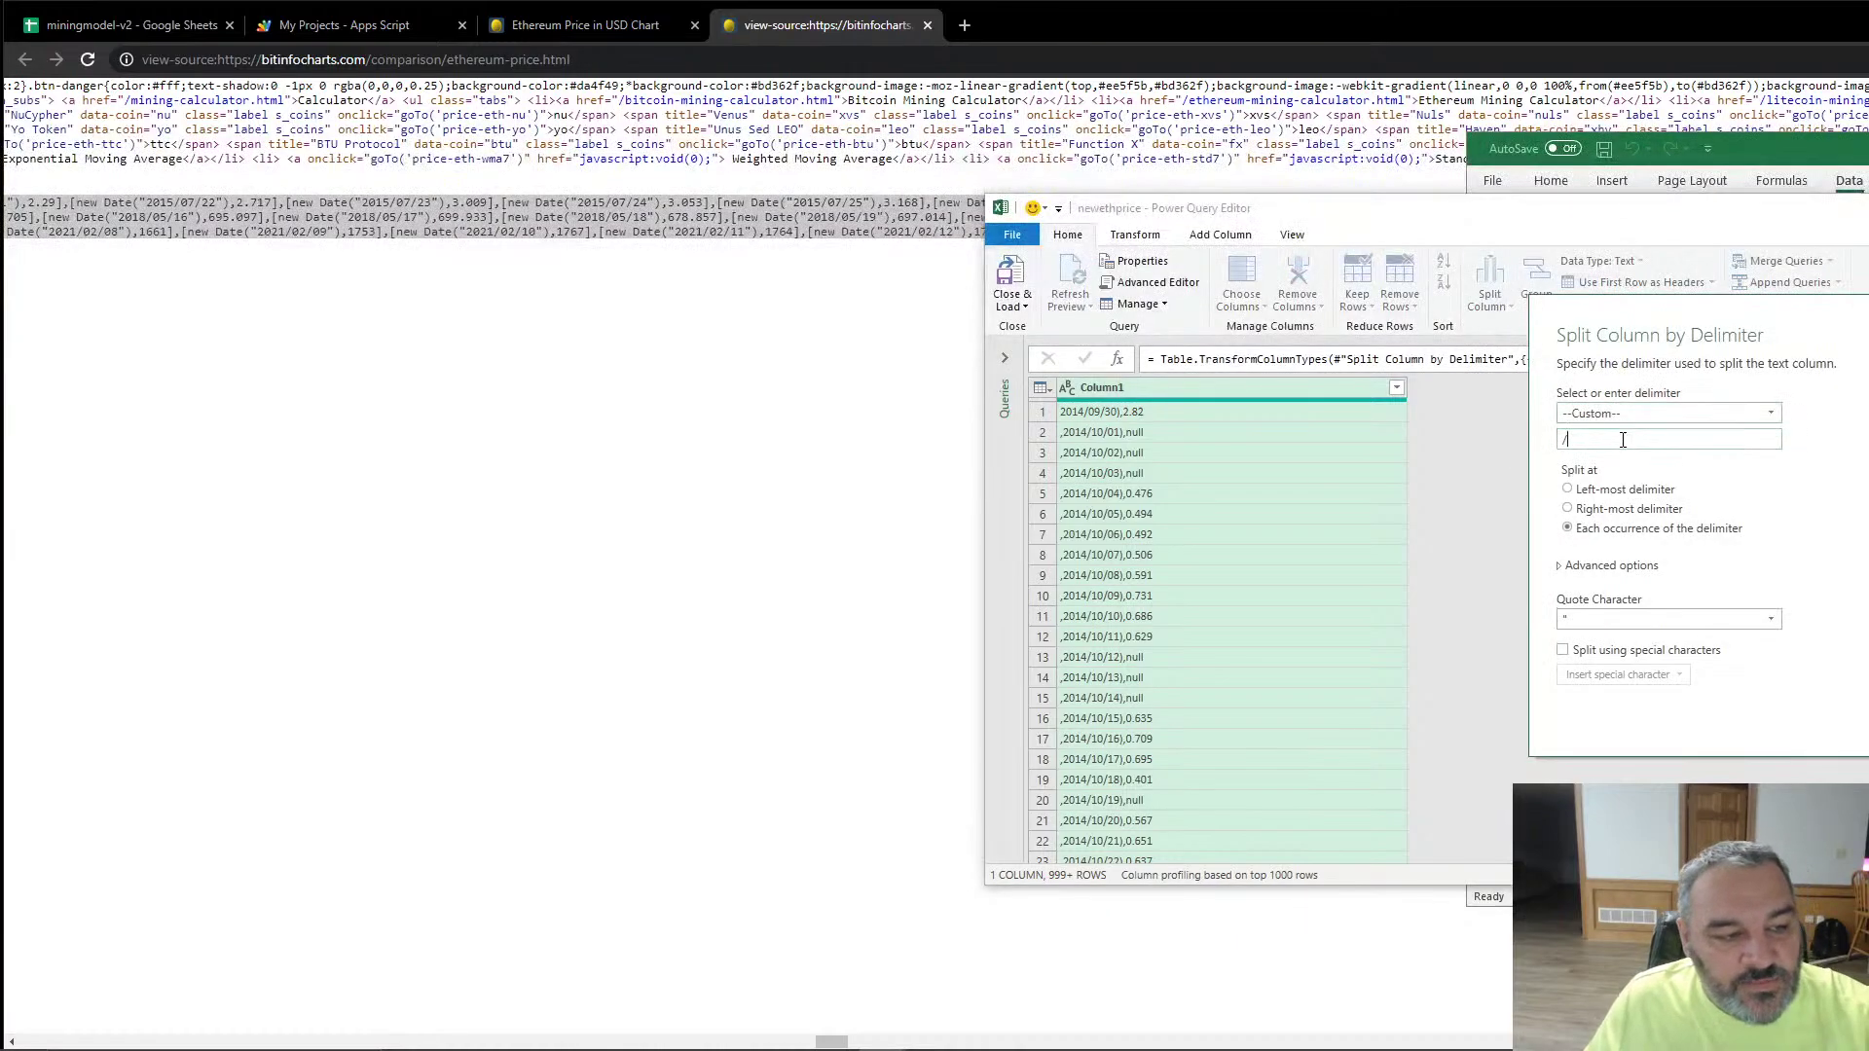
{"action": "left_click_drag", "start_coordinate": [1623, 440], "coordinate": [1533, 443]}
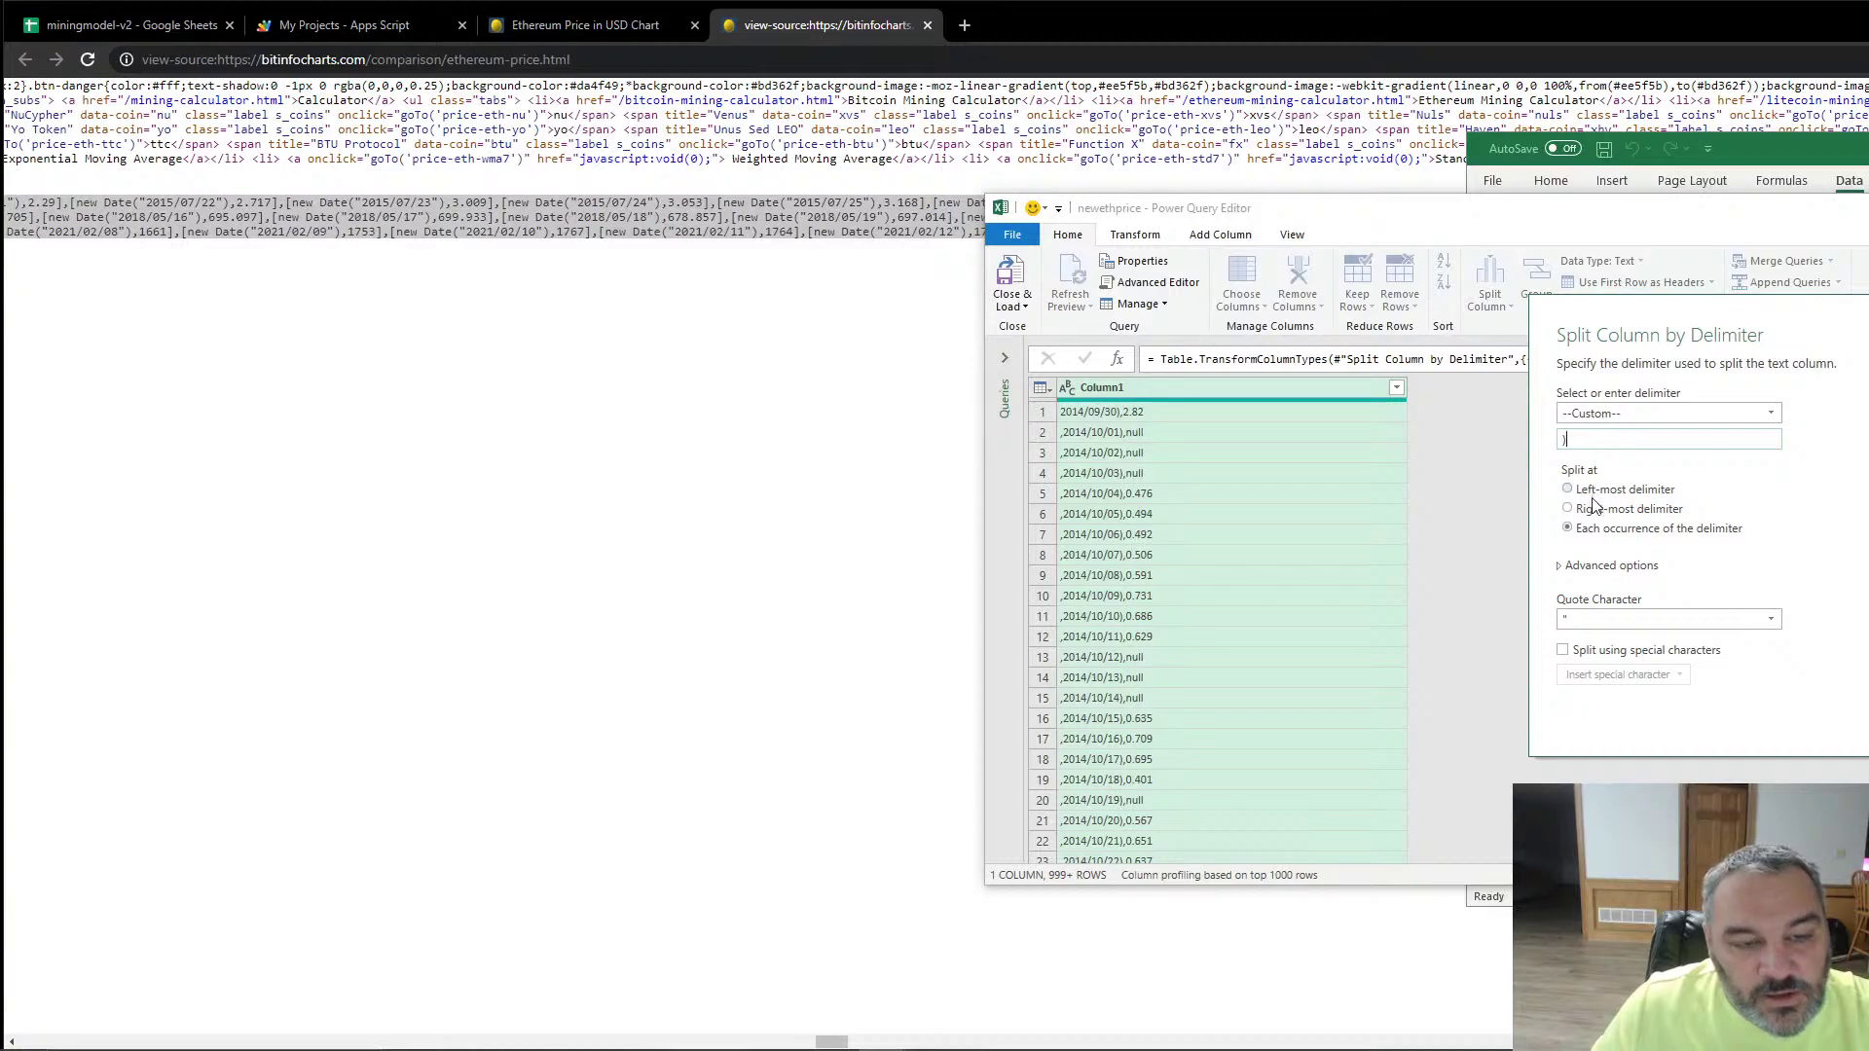
{"action": "left_click", "coordinate": [1591, 573]}
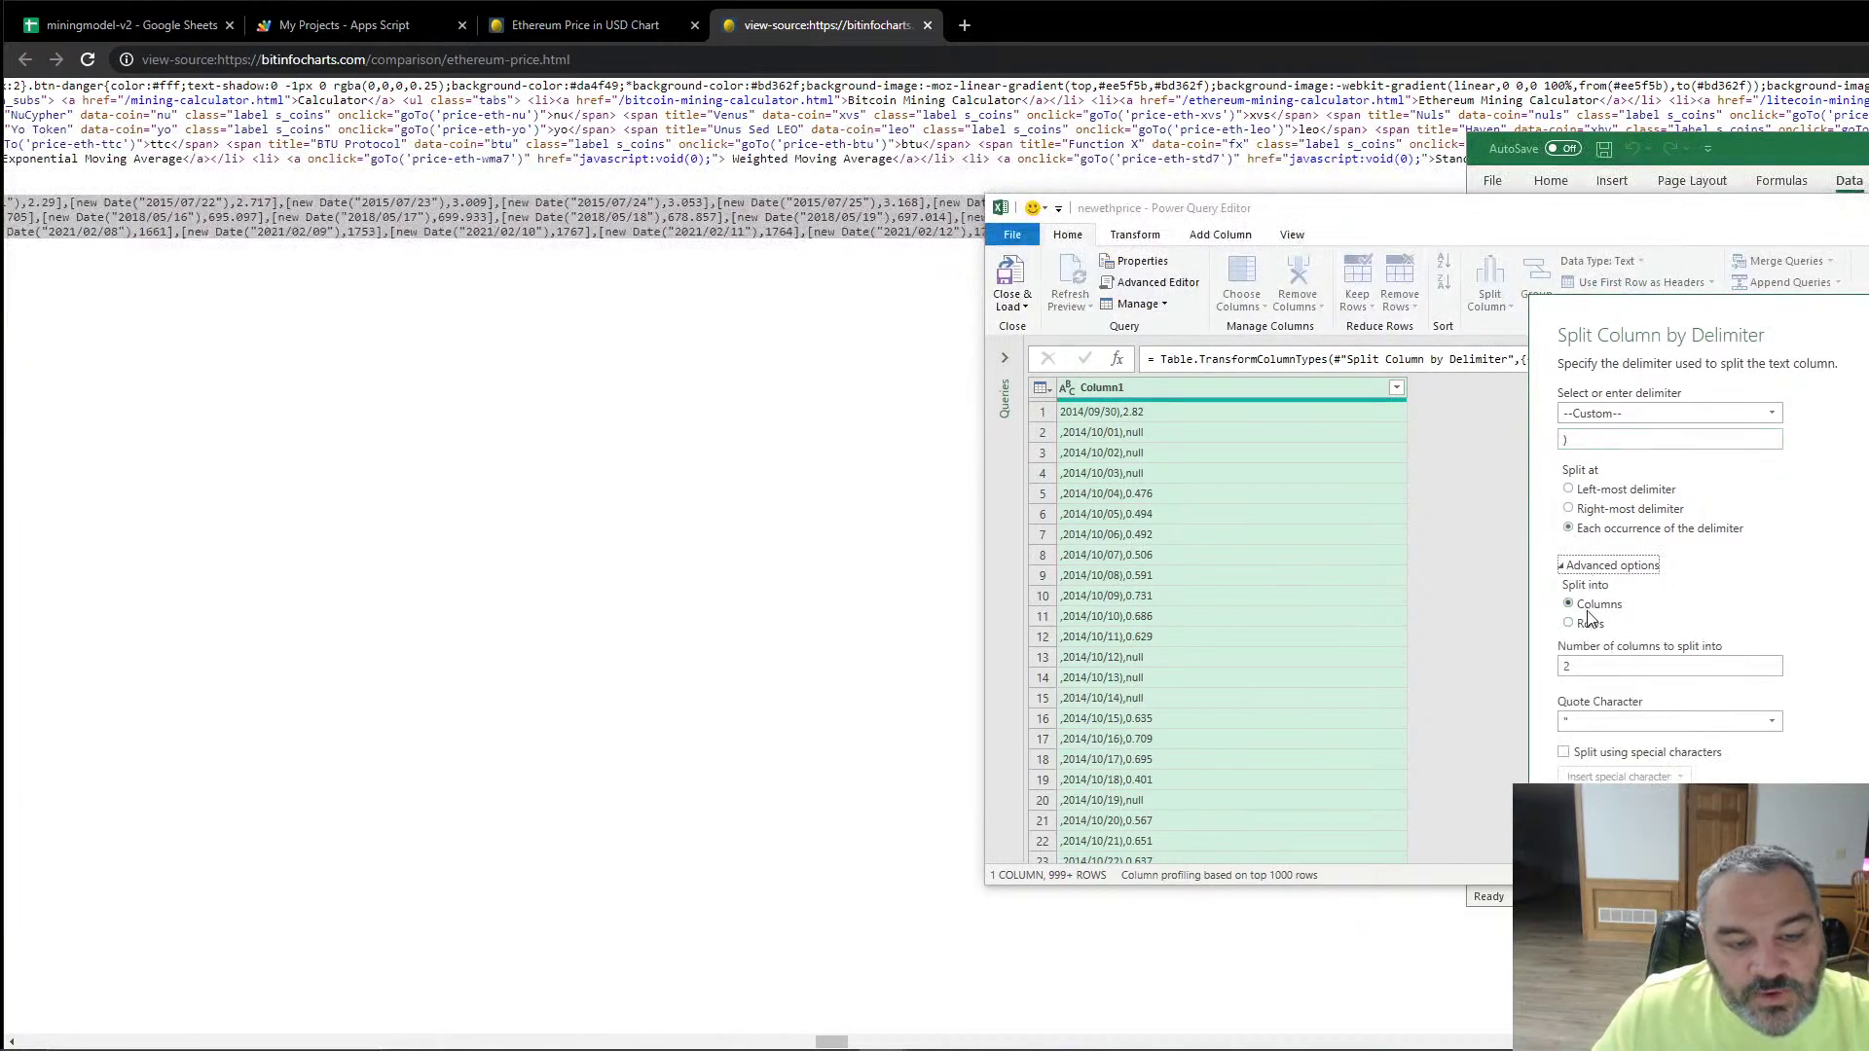
{"action": "left_click", "coordinate": [1645, 721]}
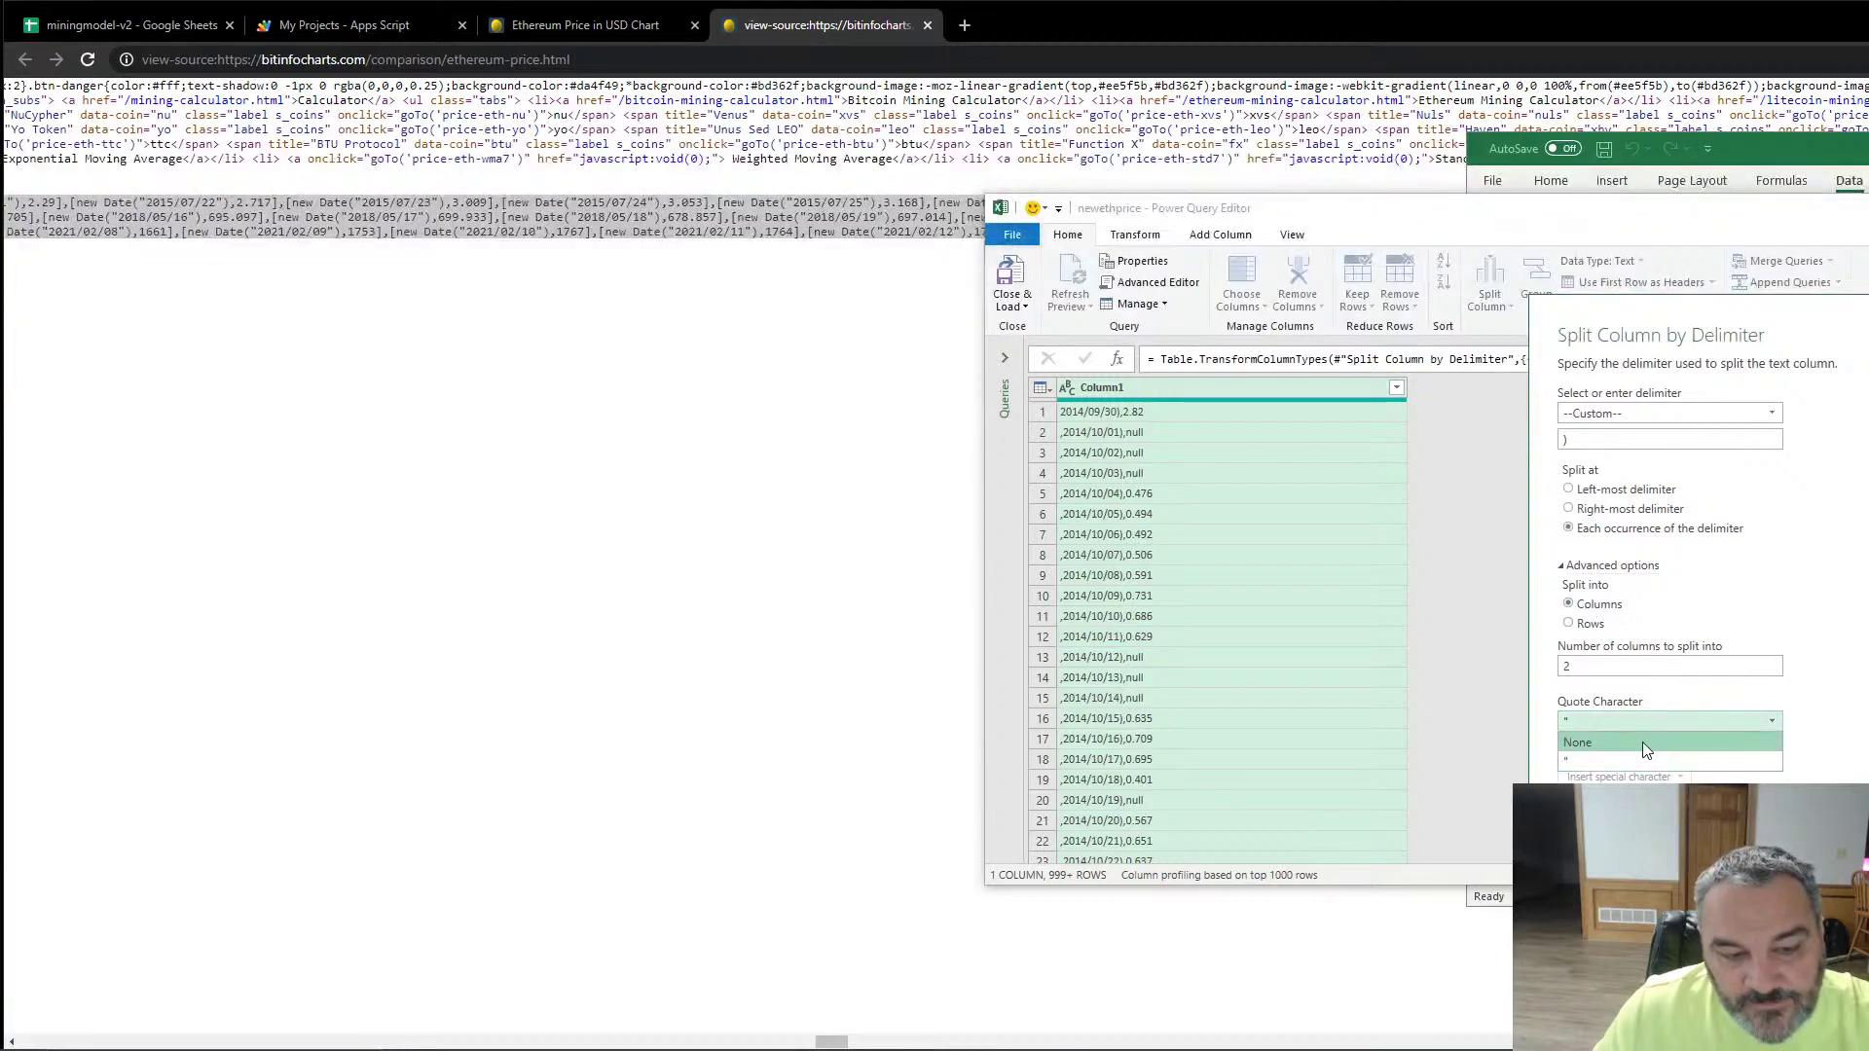
{"action": "left_click", "coordinate": [1643, 742]}
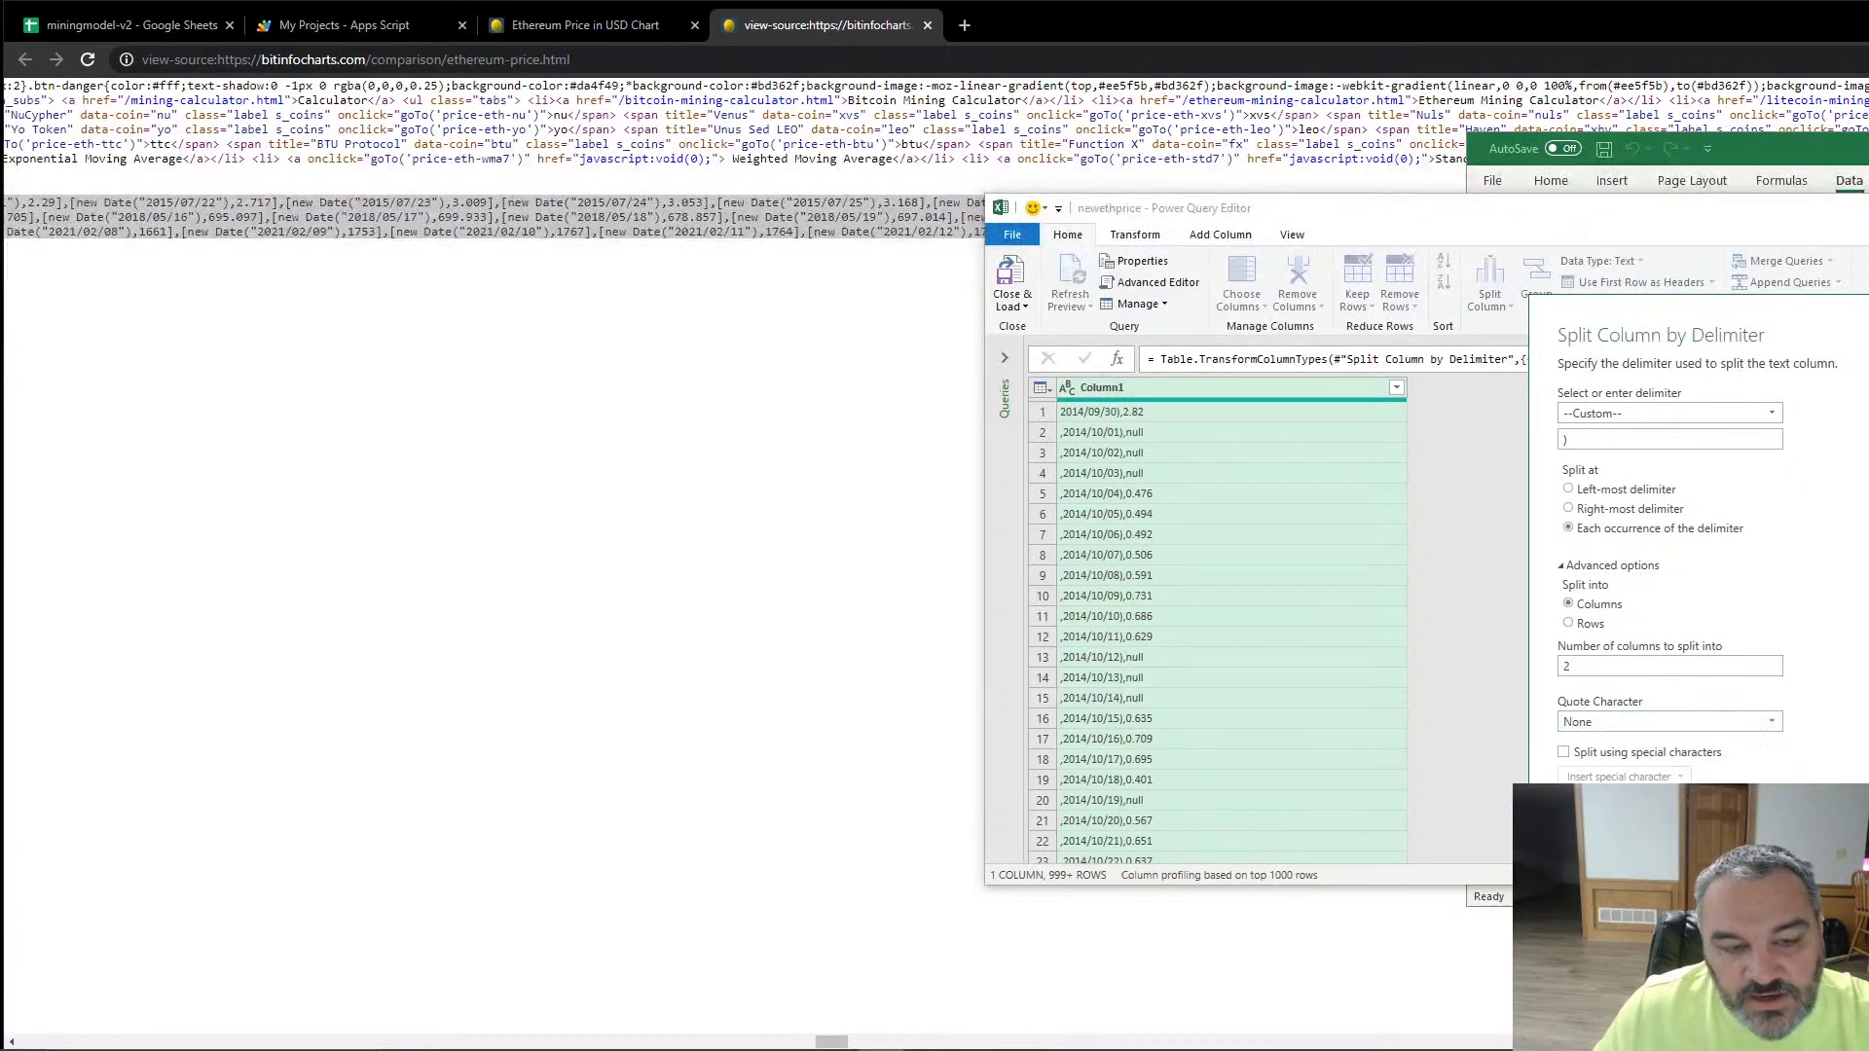
{"action": "key", "text": "Return"}
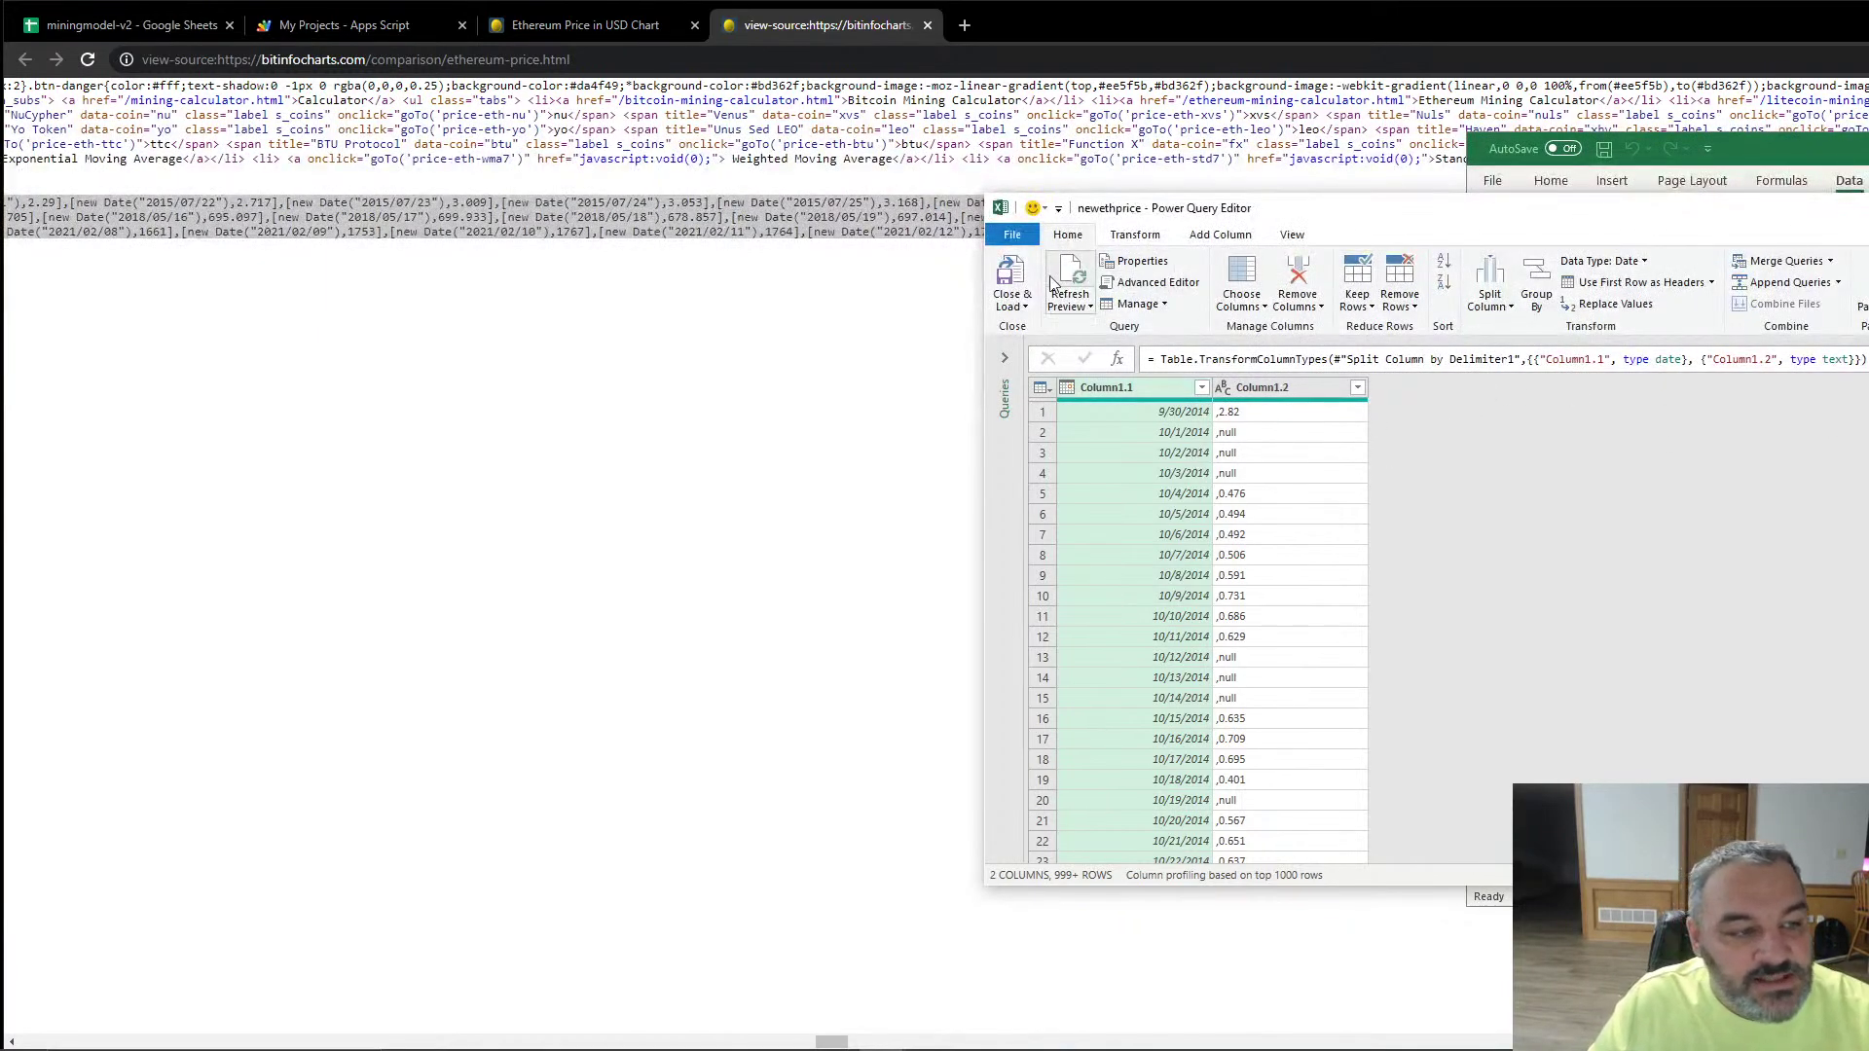
Step: Close and load the query into the worksheet, and rename the header of the first column to Date
{"action": "left_click", "coordinate": [1011, 281]}
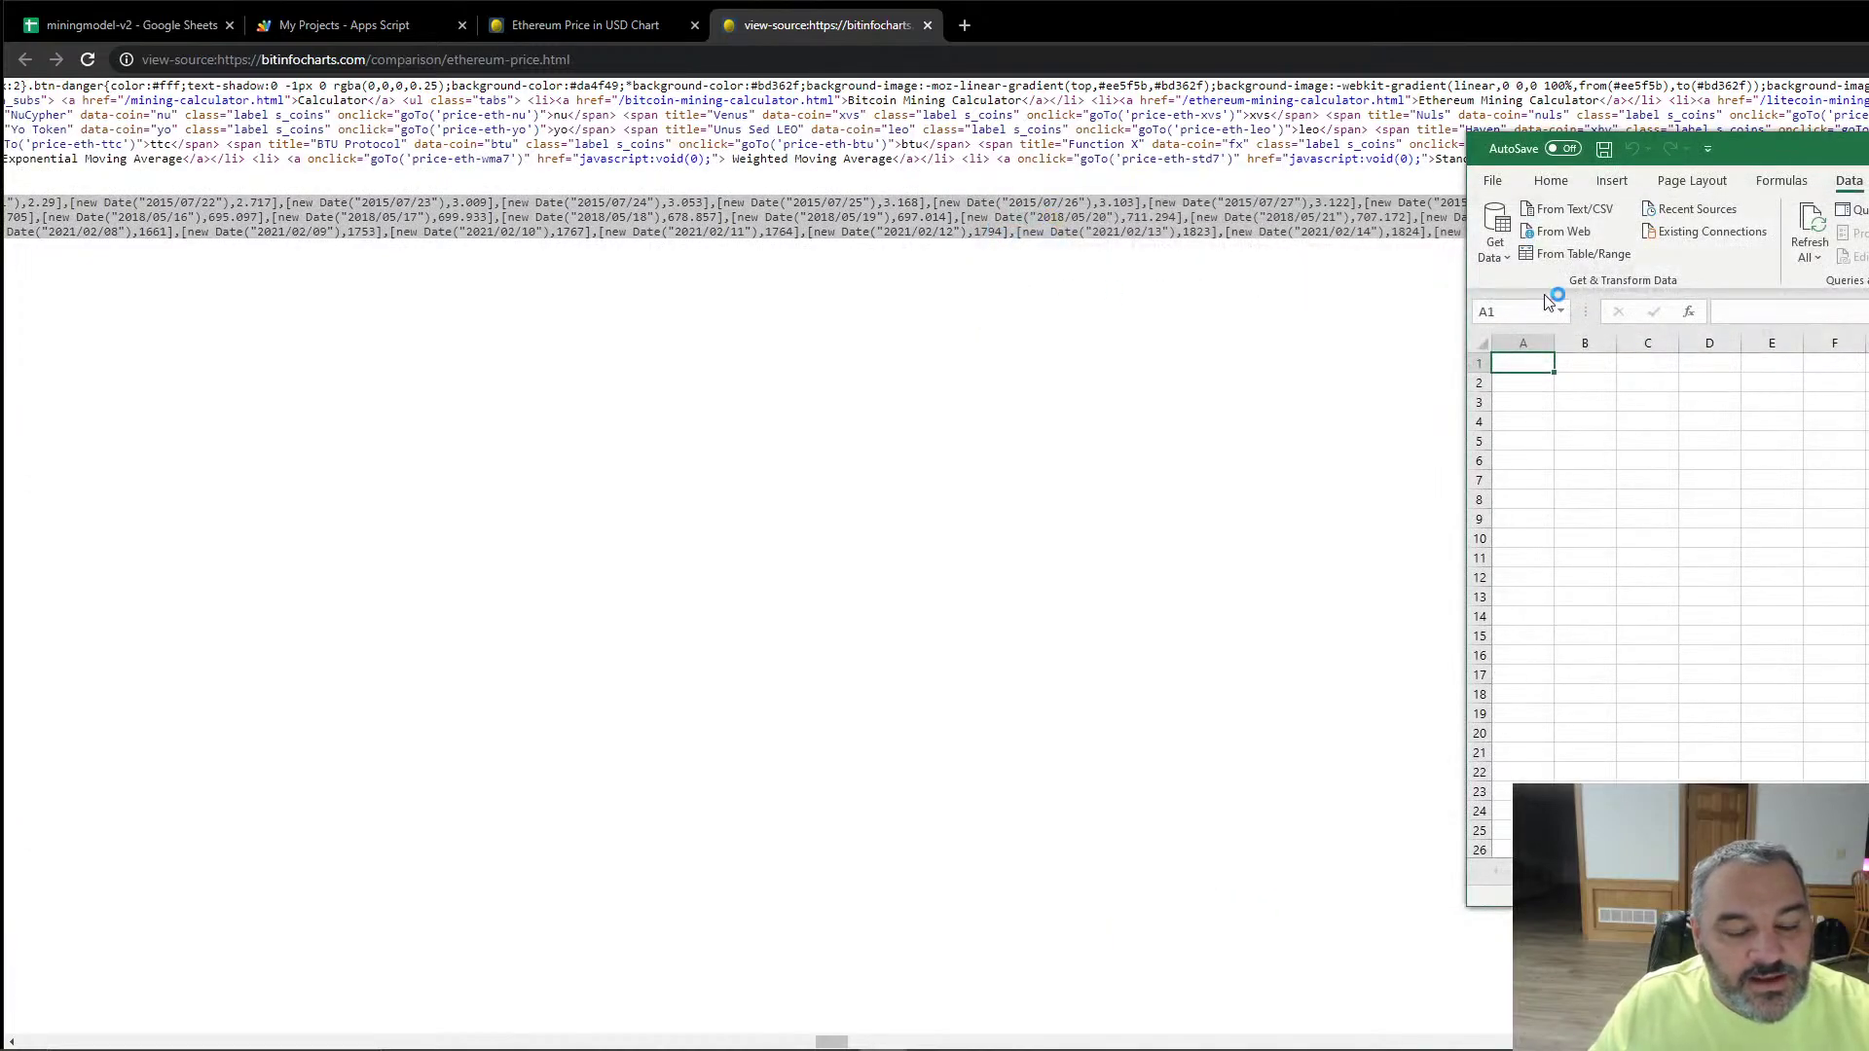
{"action": "left_click", "coordinate": [1528, 345]}
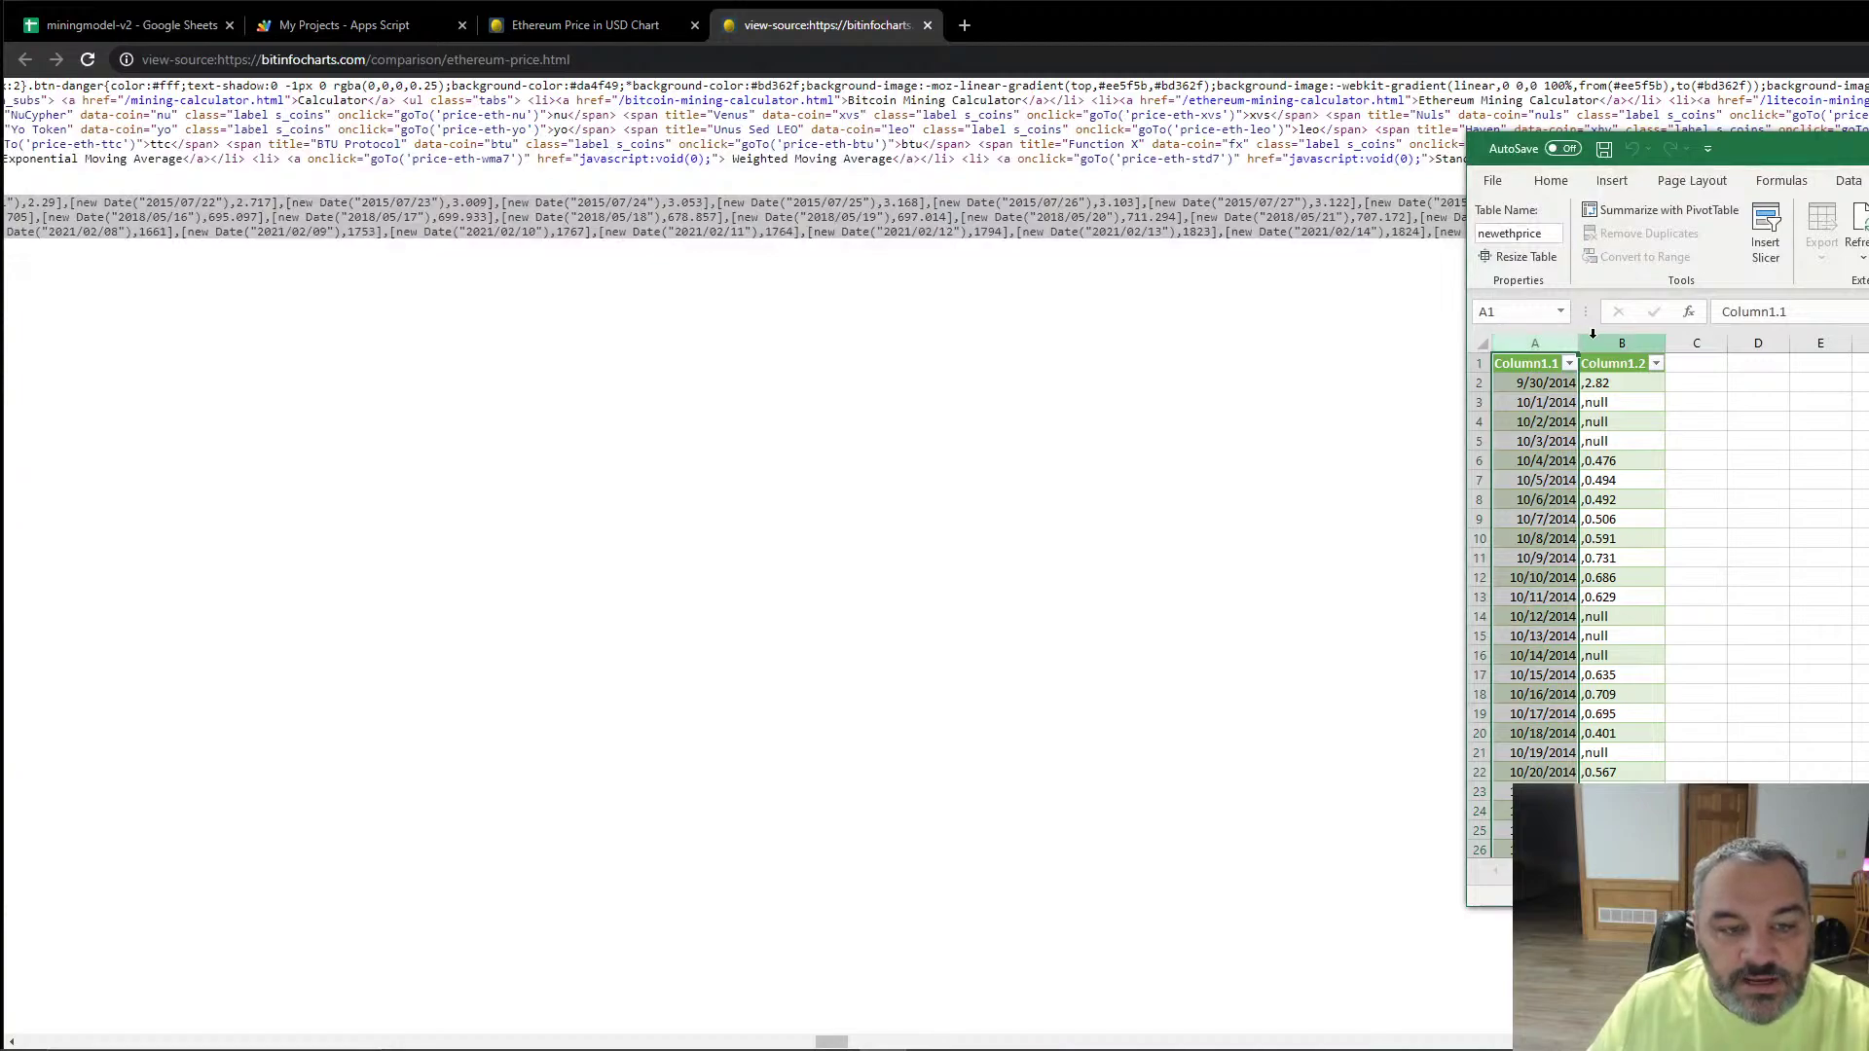
{"action": "double_click", "coordinate": [1533, 363]}
{"action": "type", "text": "Dat"}
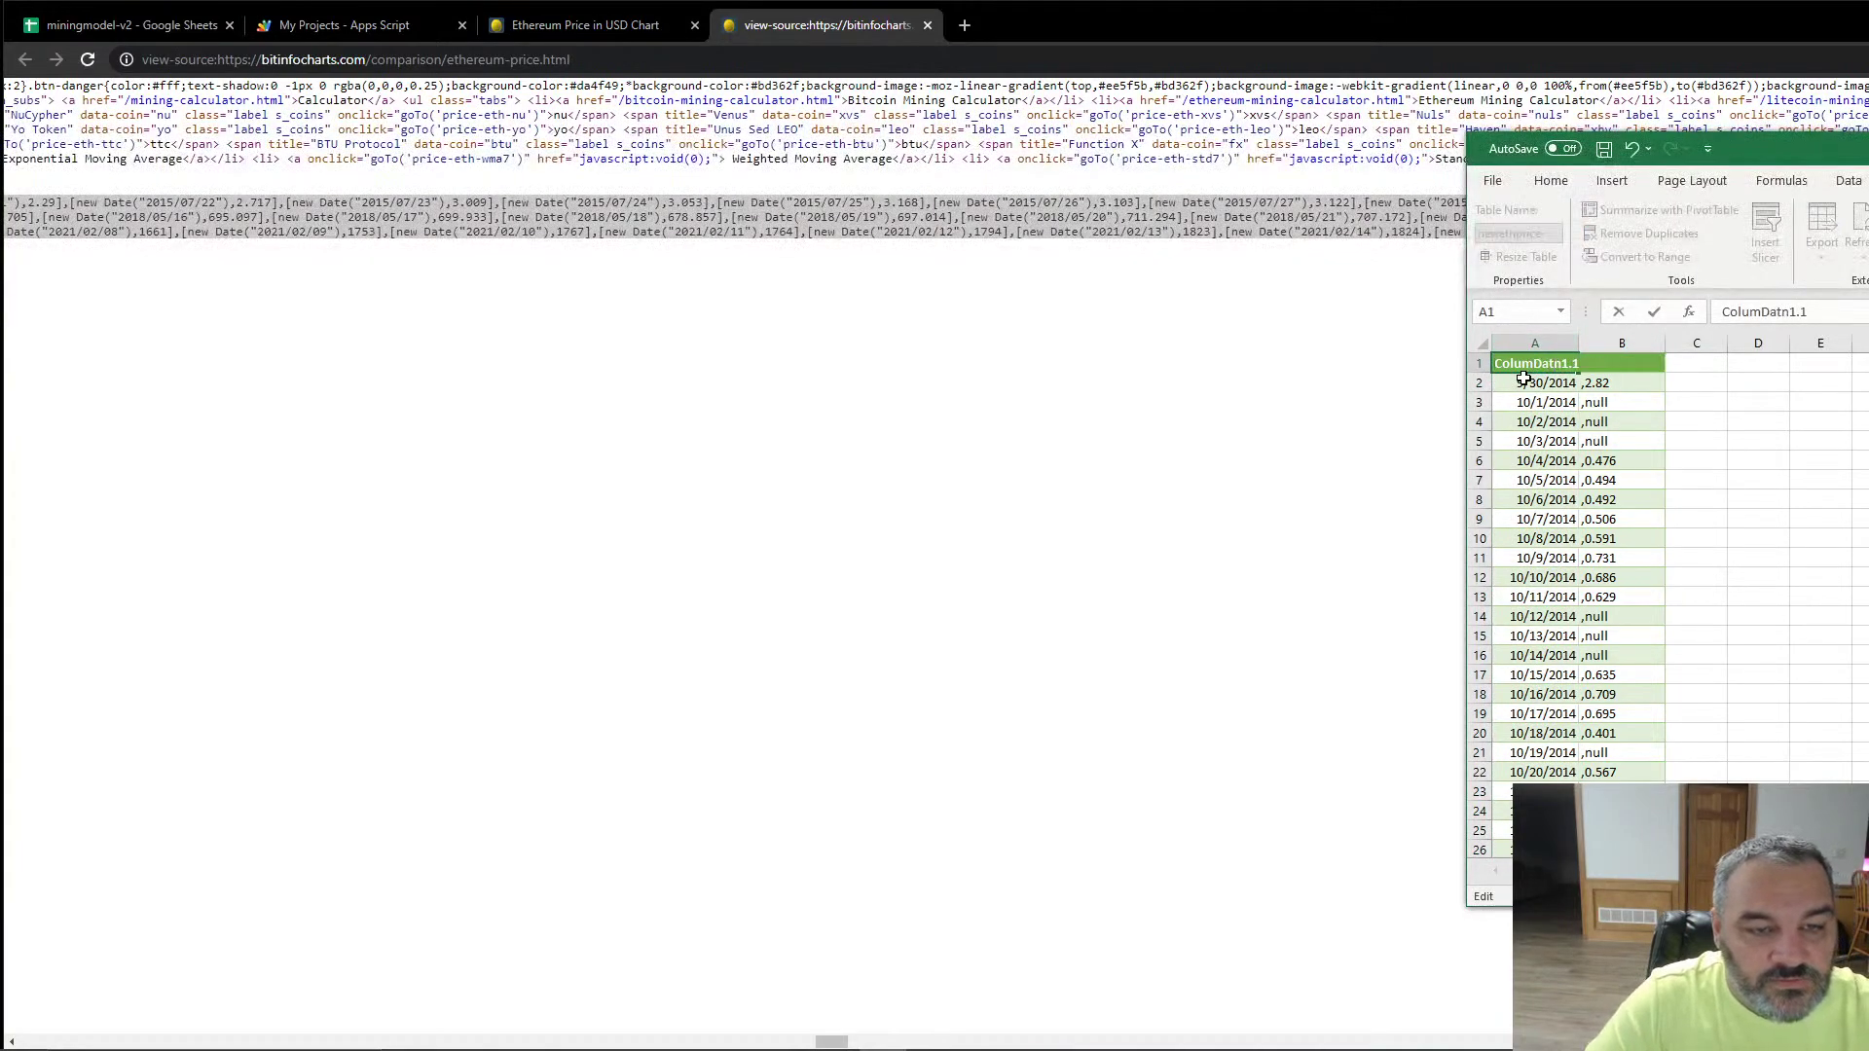
{"action": "key", "text": "BackSpace"}
{"action": "key", "text": "BackSpace"}
{"action": "key", "text": "BackSpace"}
{"action": "key", "text": "BackSpace"}
{"action": "key", "text": "BackSpace"}
{"action": "key", "text": "BackSpace"}
{"action": "key", "text": "BackSpace"}
{"action": "key", "text": "BackSpace"}
{"action": "key", "text": "BackSpace"}
{"action": "key", "text": "BackSpace"}
{"action": "key", "text": "BackSpace"}
{"action": "key", "text": "BackSpace"}
{"action": "type", "text": "Da"}
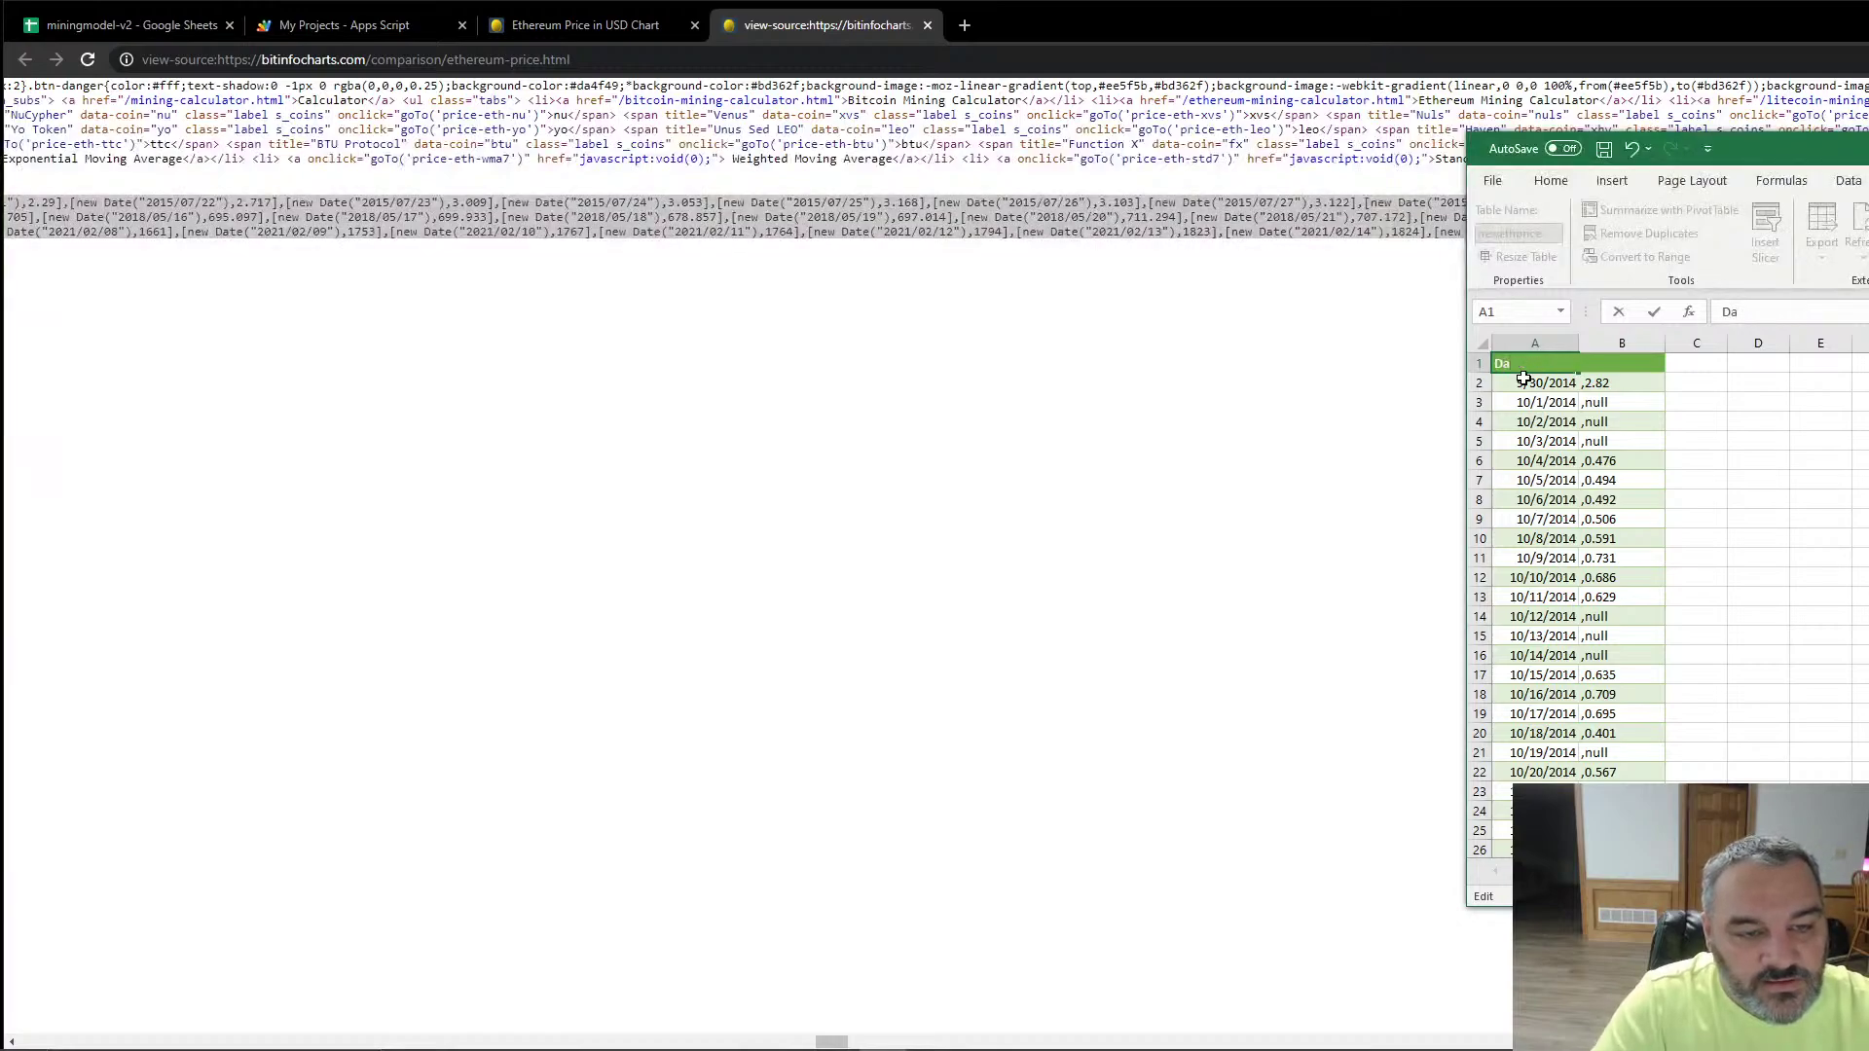
{"action": "type", "text": "te"}
{"action": "key", "text": "Return"}
Step: Rename the header of the second column to Eth Price
{"action": "key", "text": "Up"}
{"action": "key", "text": "Right"}
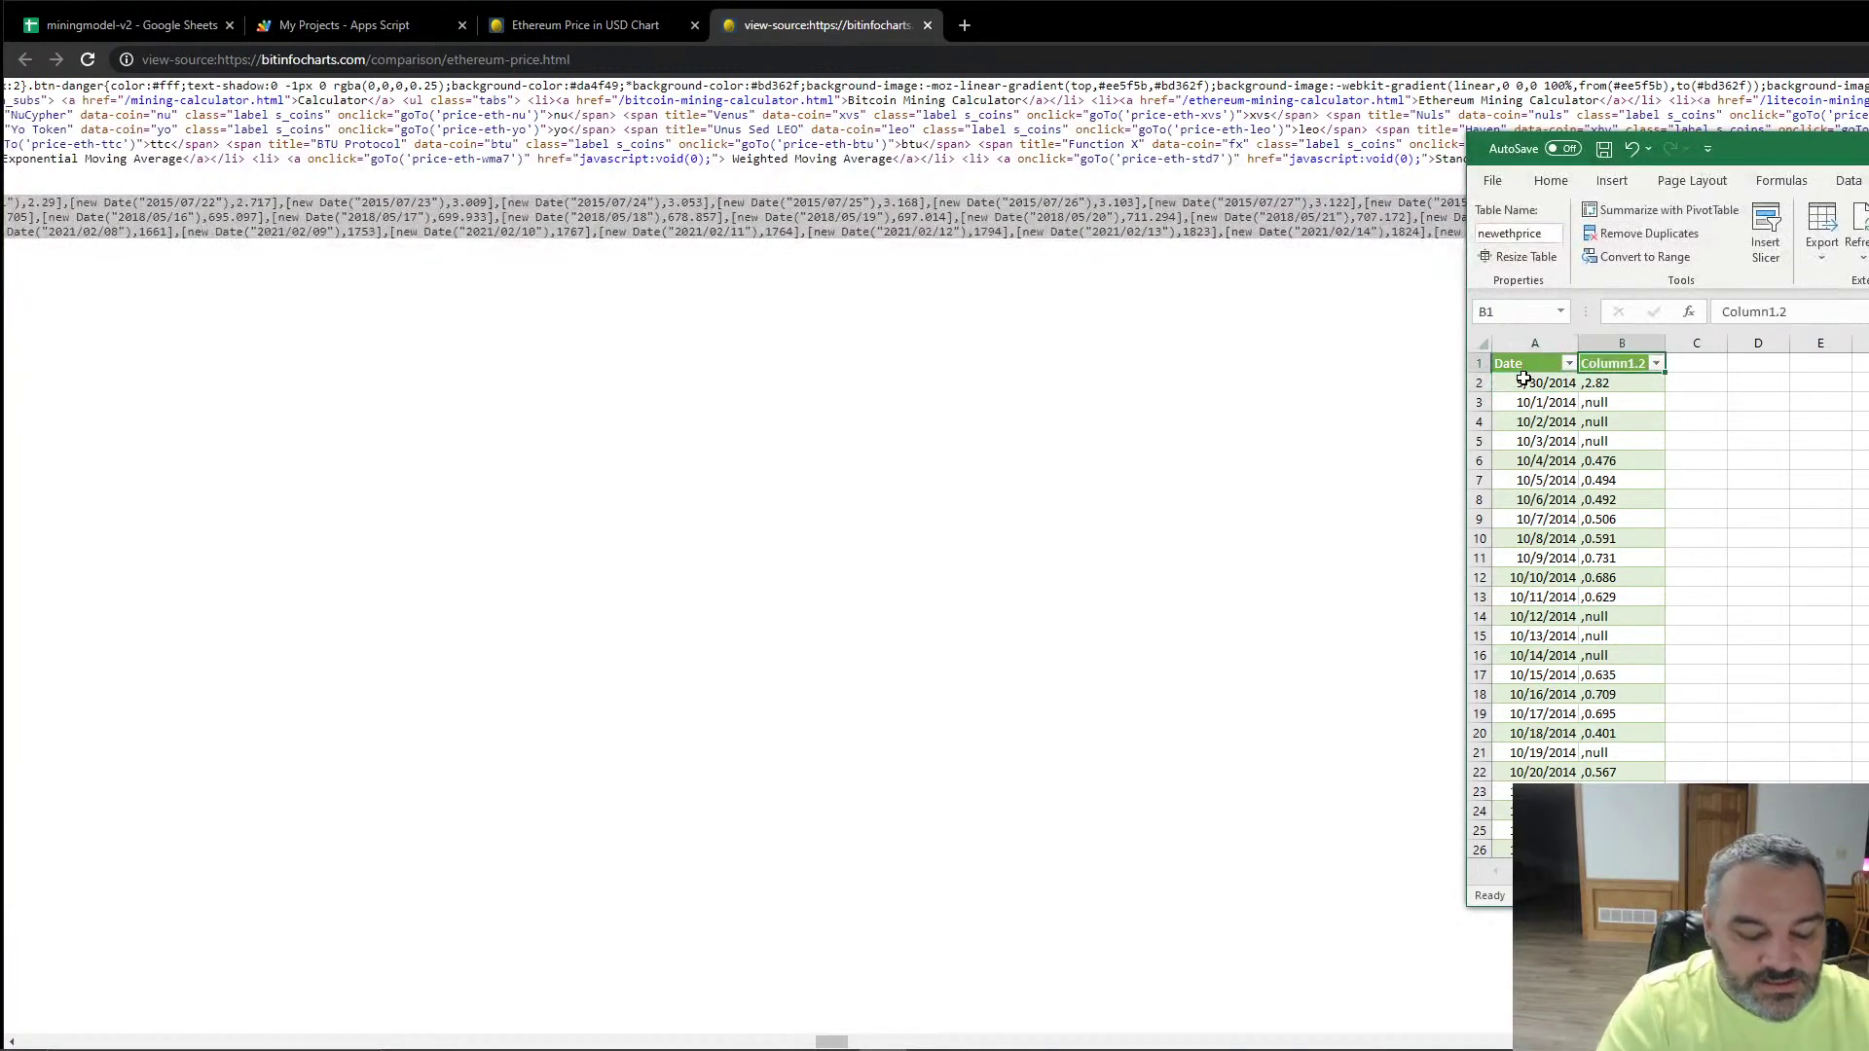
{"action": "type", "text": "Et"}
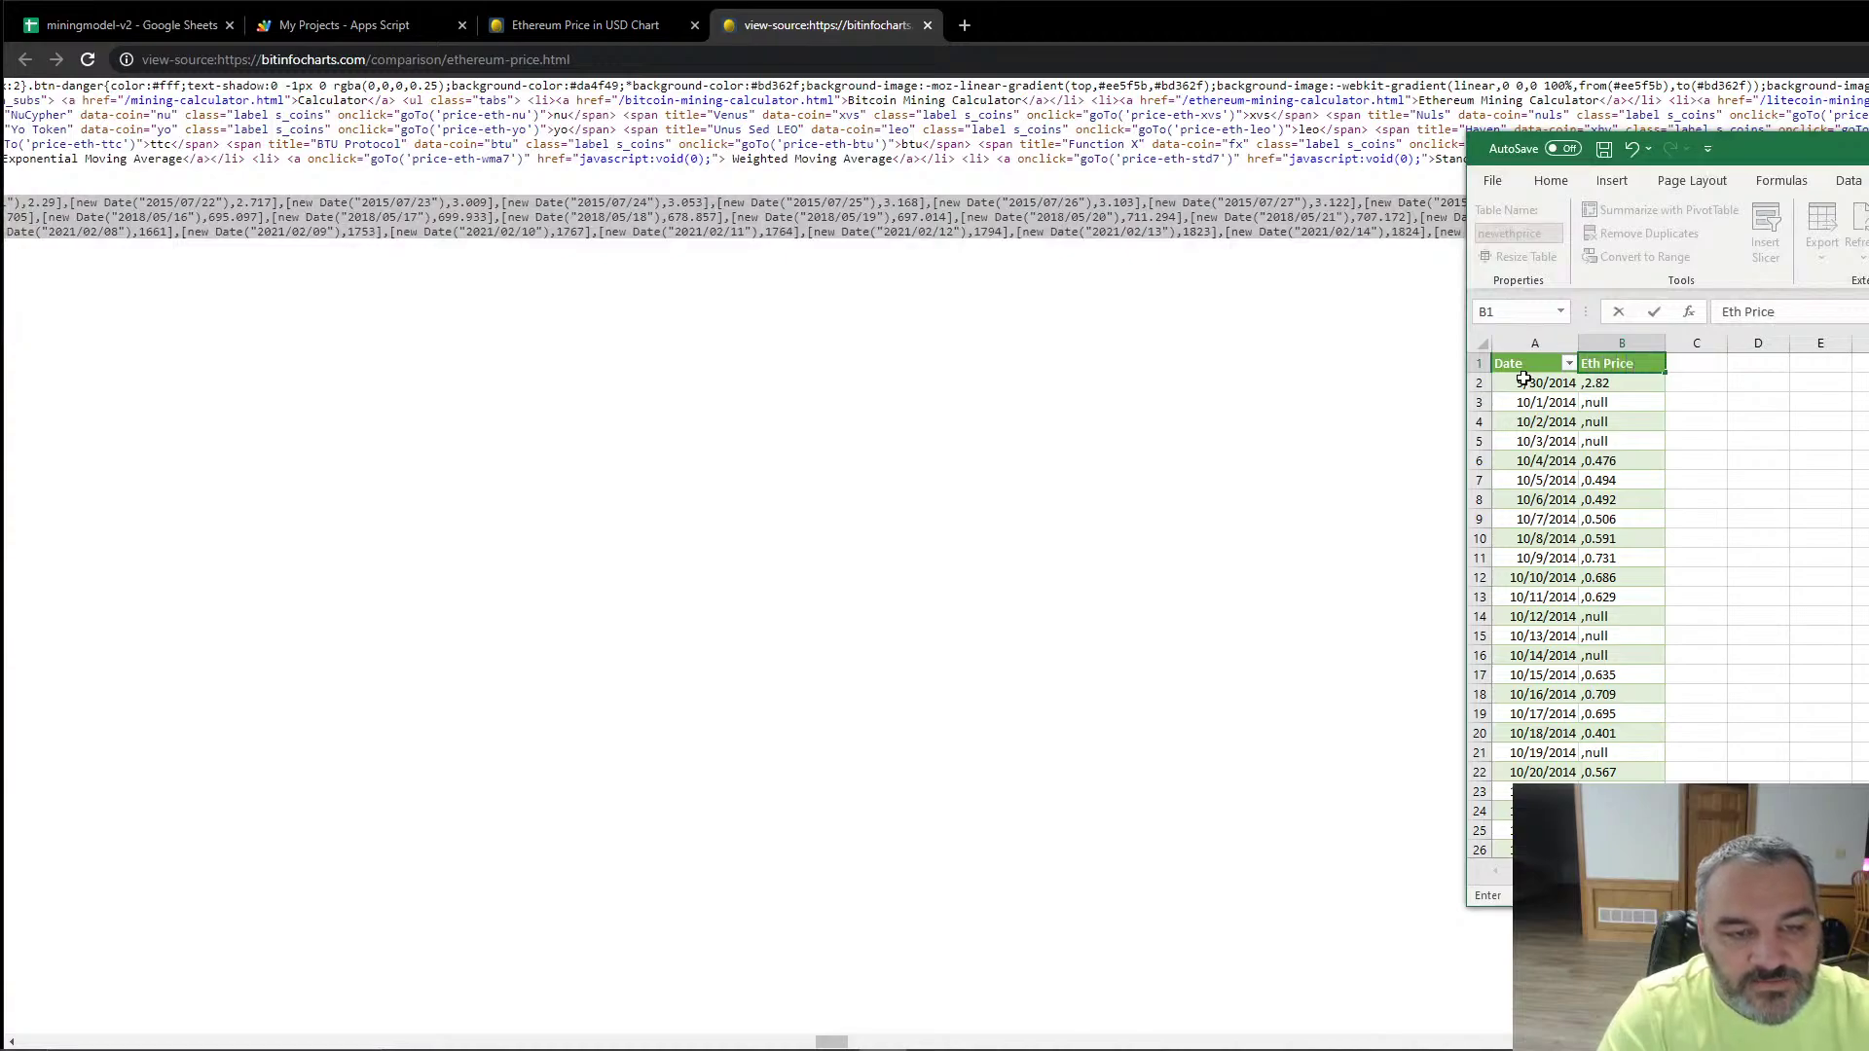
{"action": "type", "text": "h Price"}
{"action": "key", "text": "Return"}
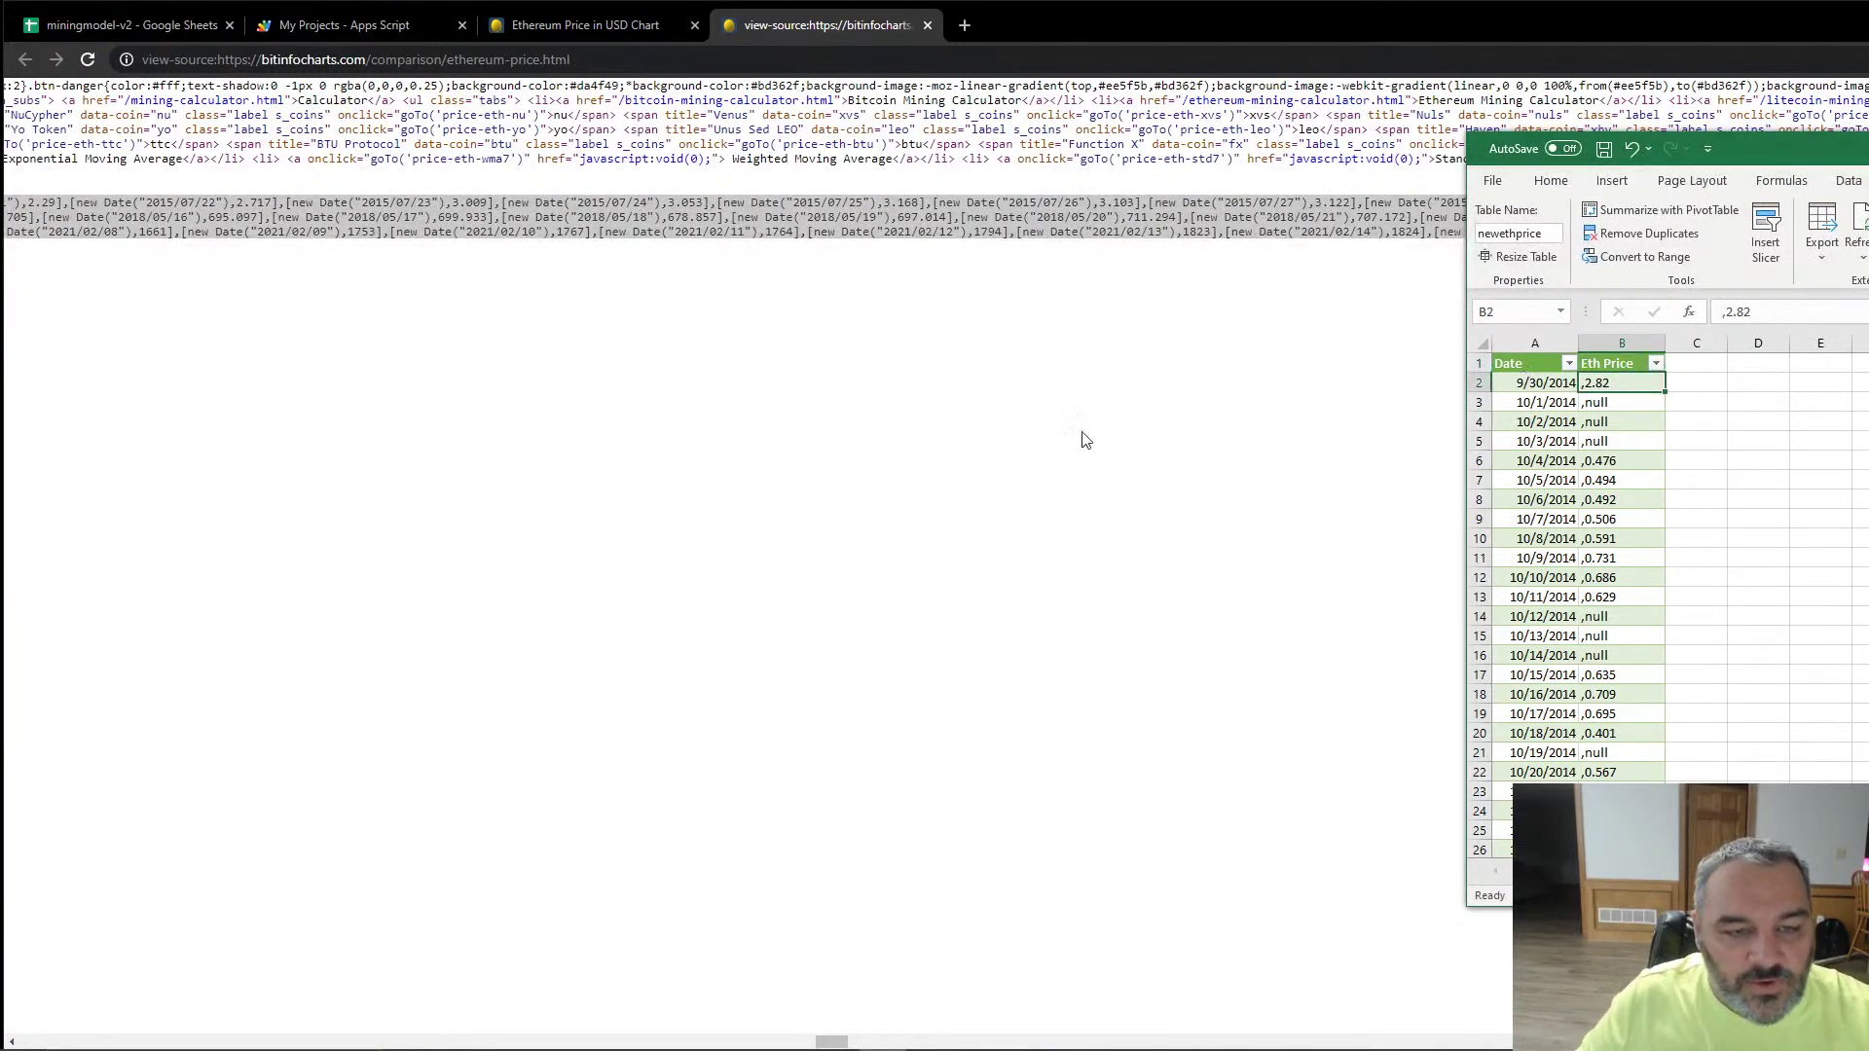
Step: Remove every comma from the Eth Price column by replacing it with nothing
{"action": "left_click", "coordinate": [1622, 343]}
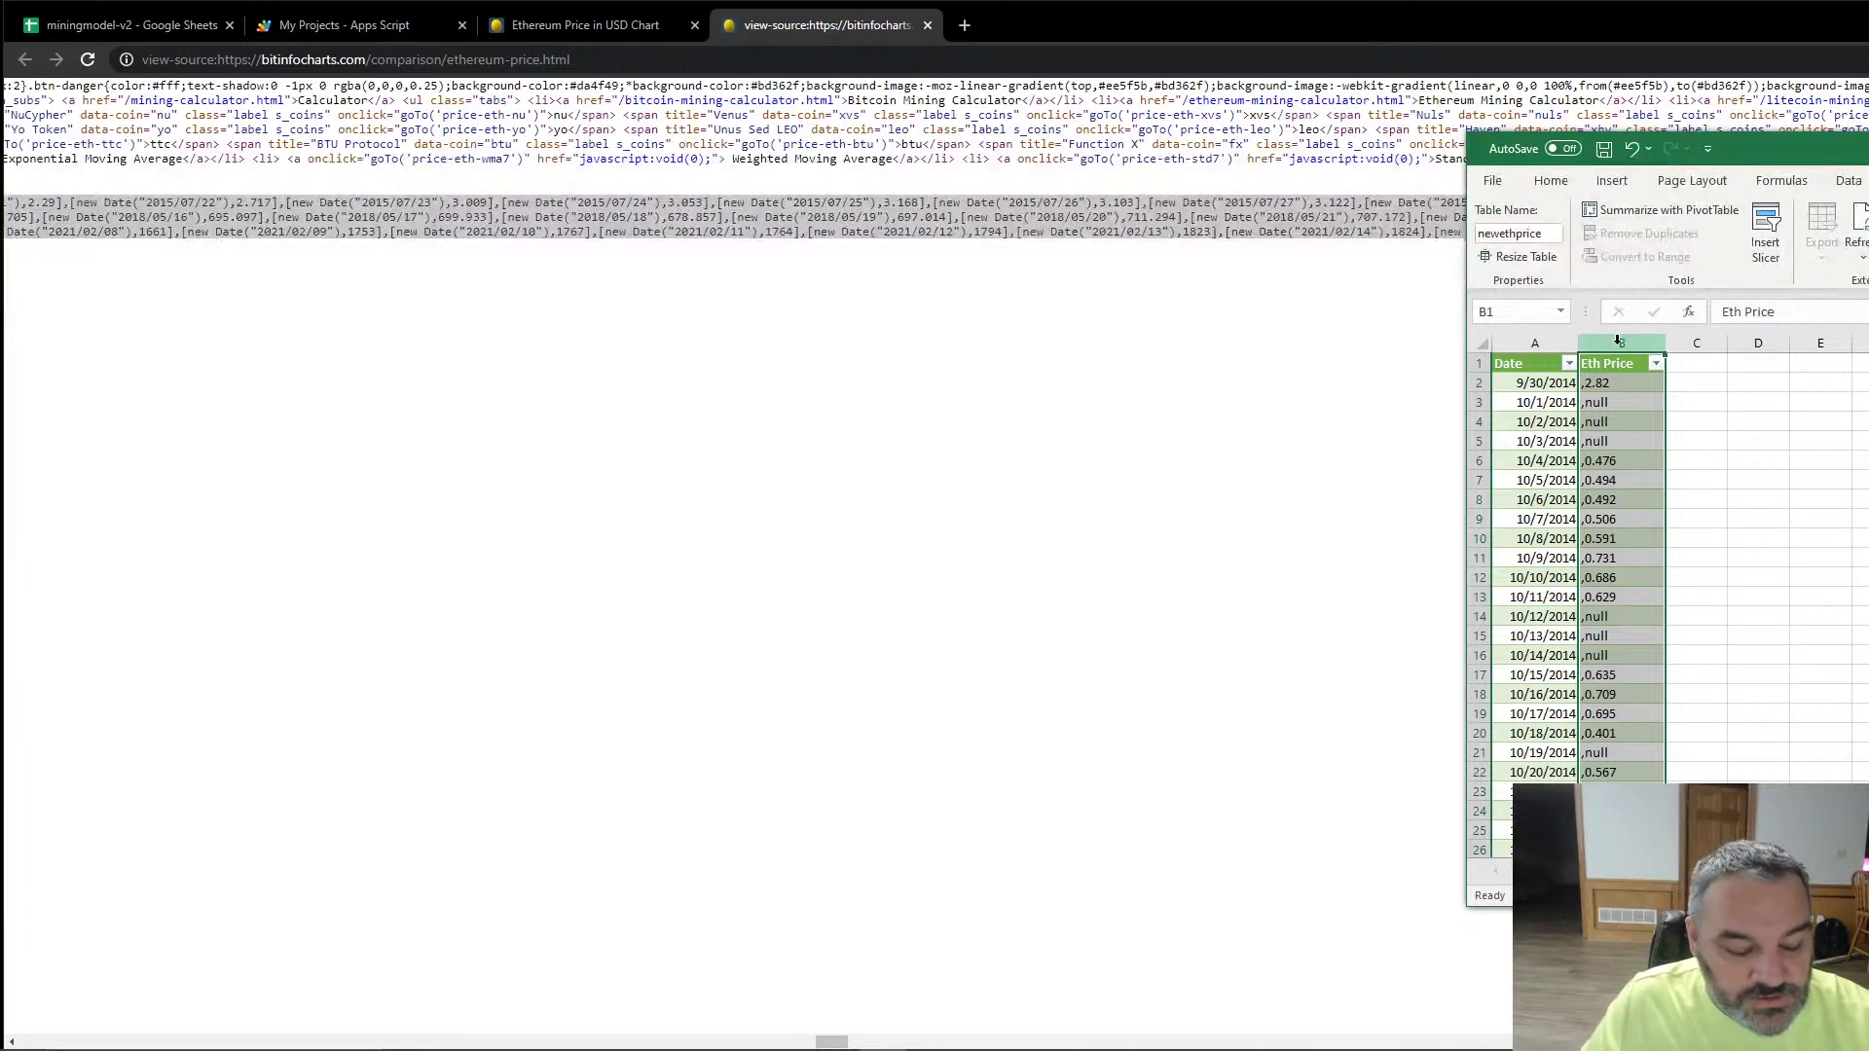
{"action": "key", "text": "ctrl+f"}
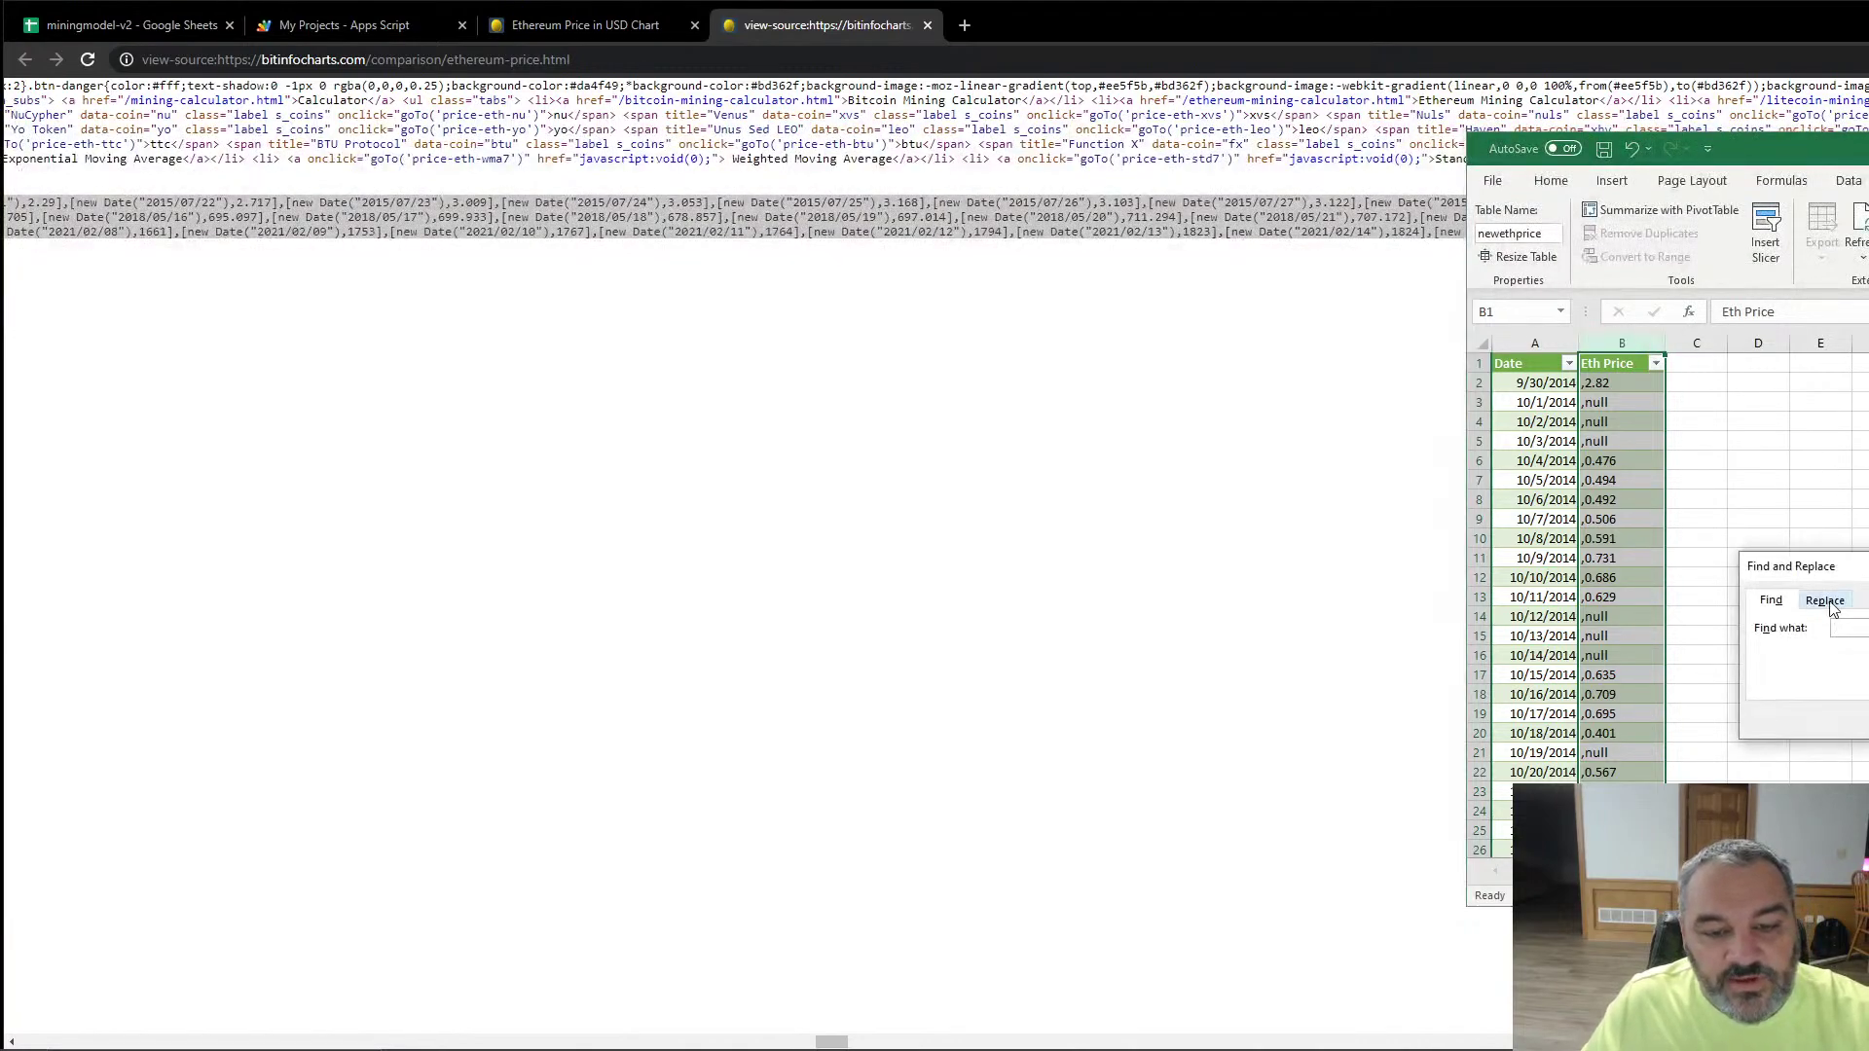
{"action": "left_click", "coordinate": [1827, 601]}
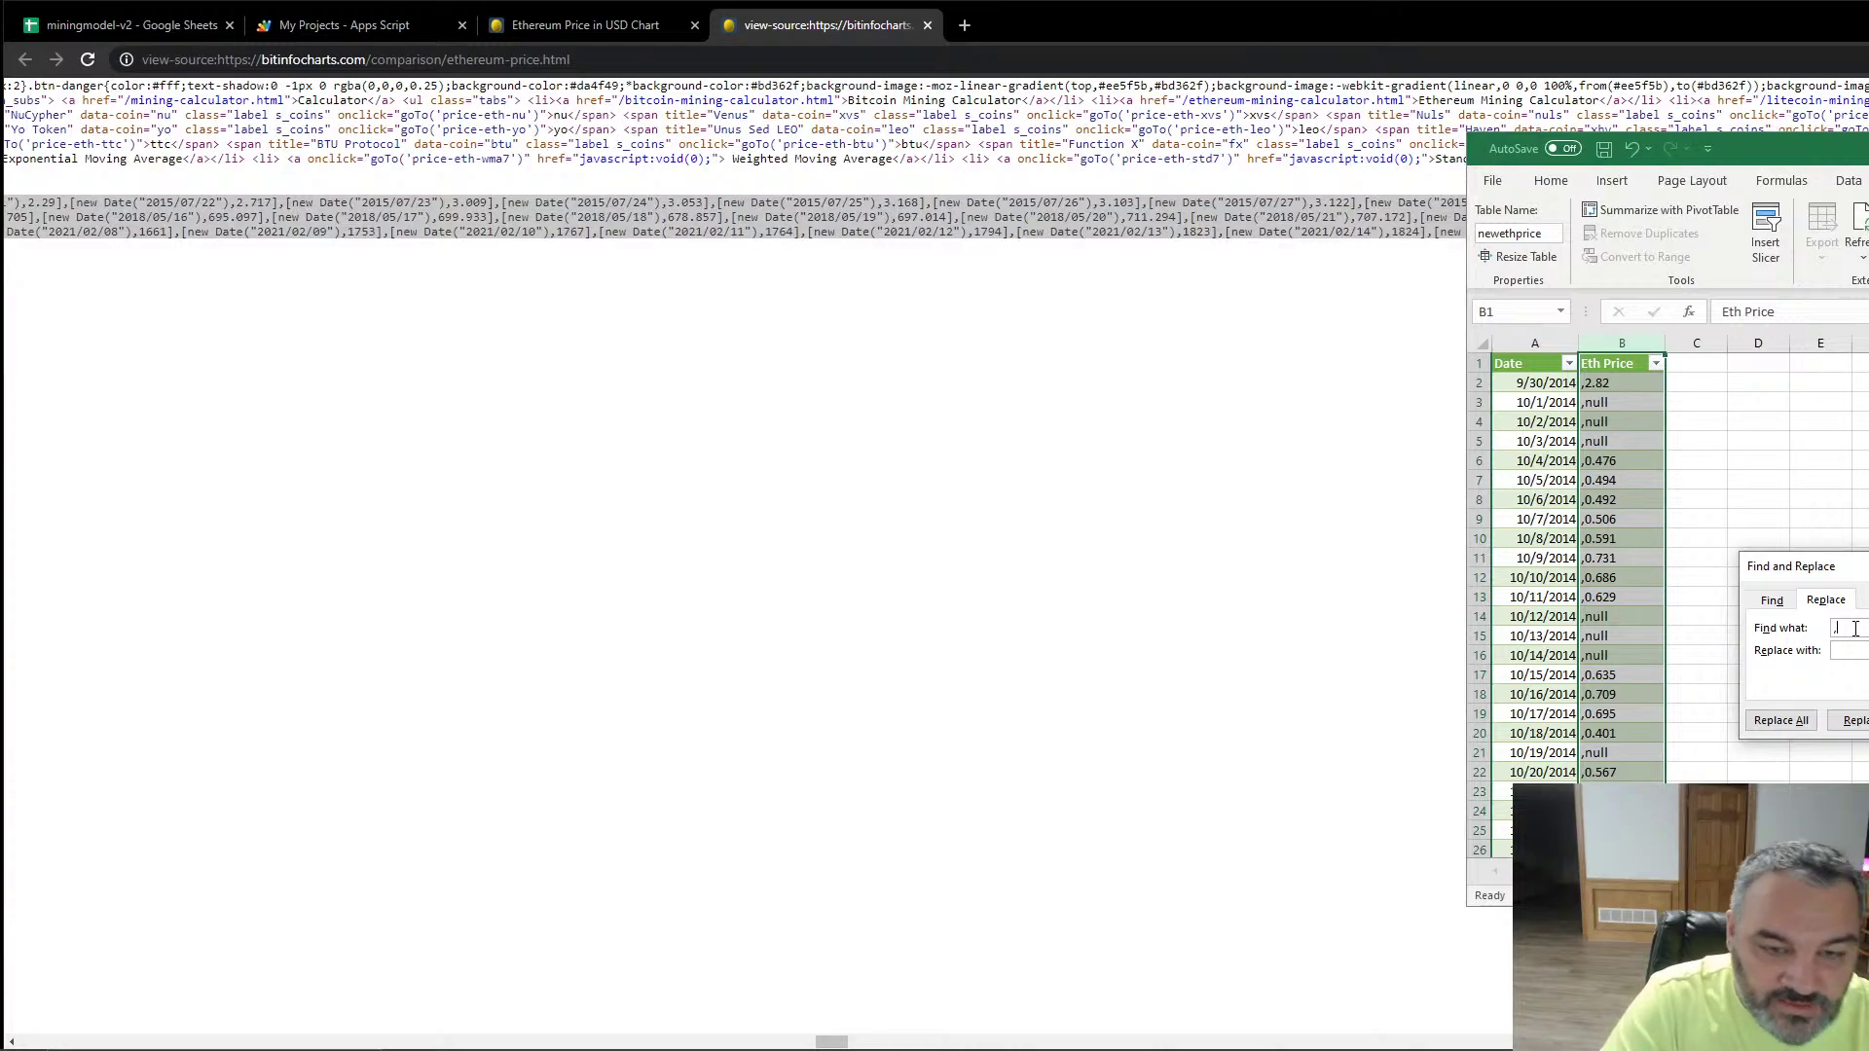
{"action": "left_click", "coordinate": [1781, 721]}
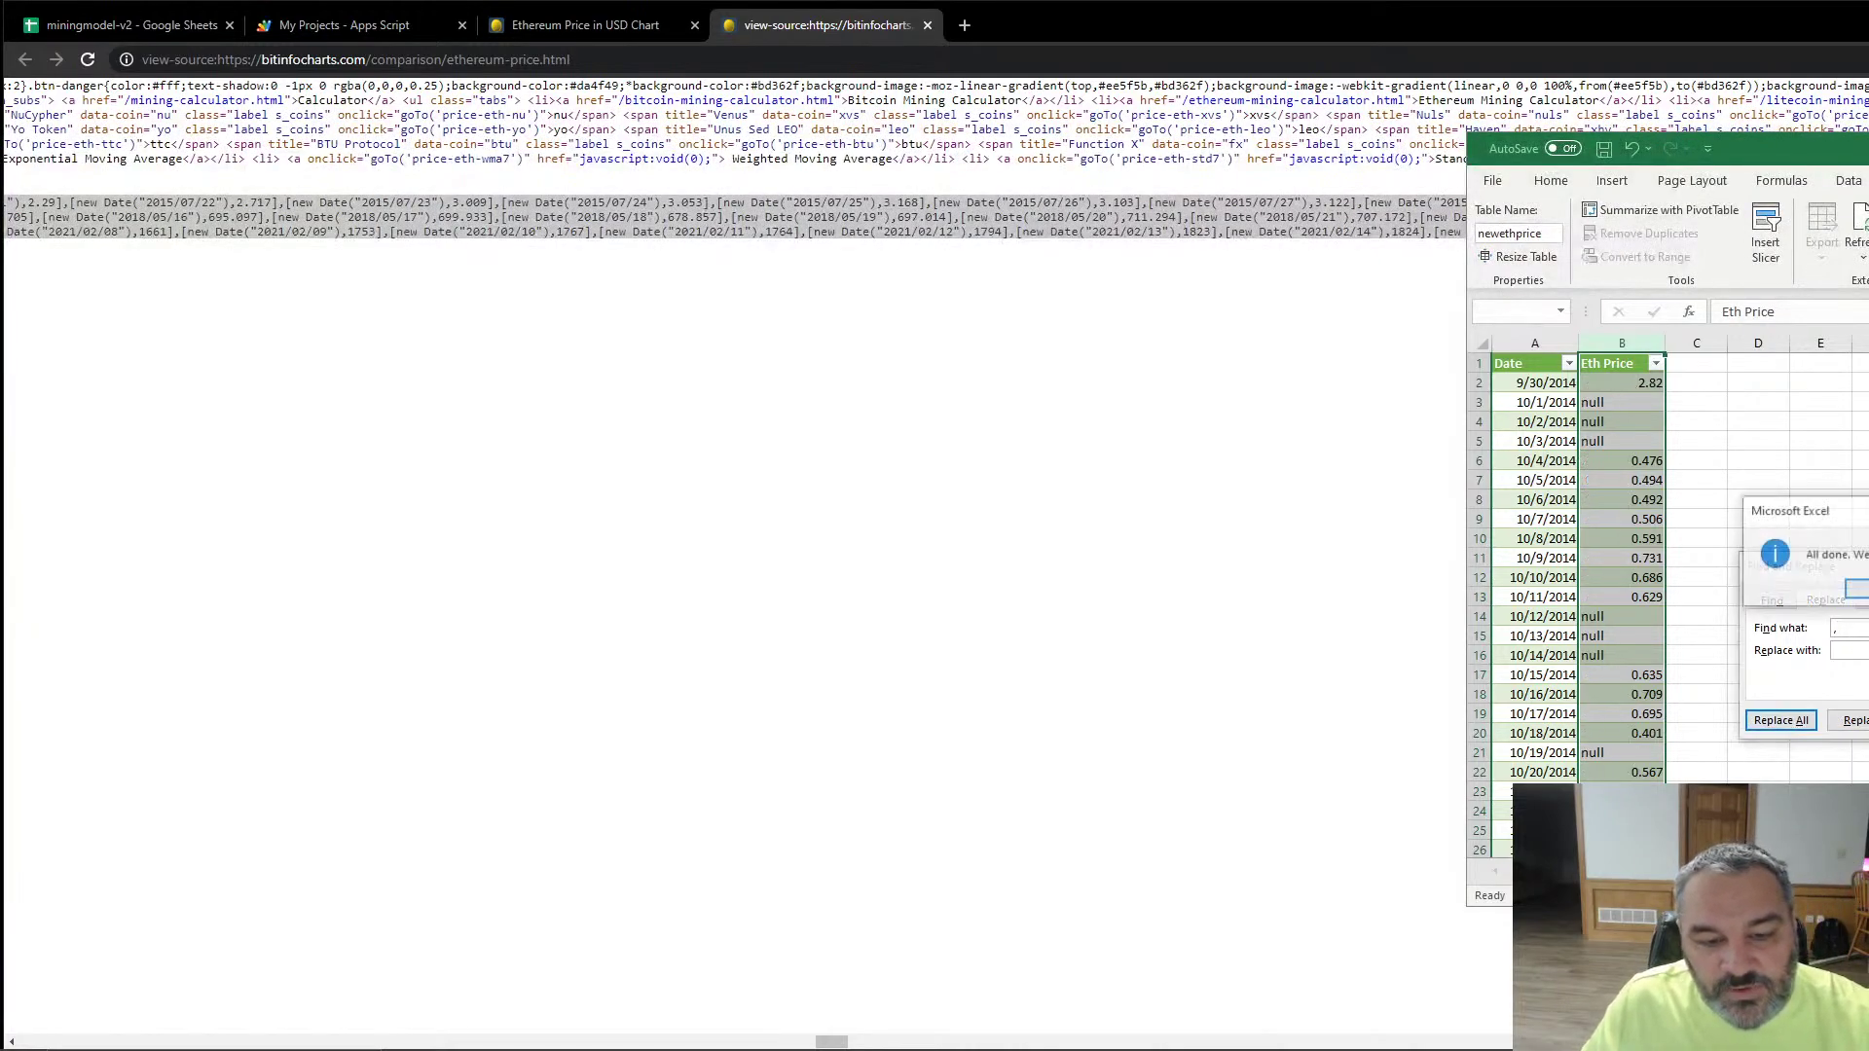
{"action": "key", "text": "Return"}
Step: Replace every 'null' in the Eth Price column with nothing and close the Find and Replace dialog
{"action": "left_click", "coordinate": [1861, 631]}
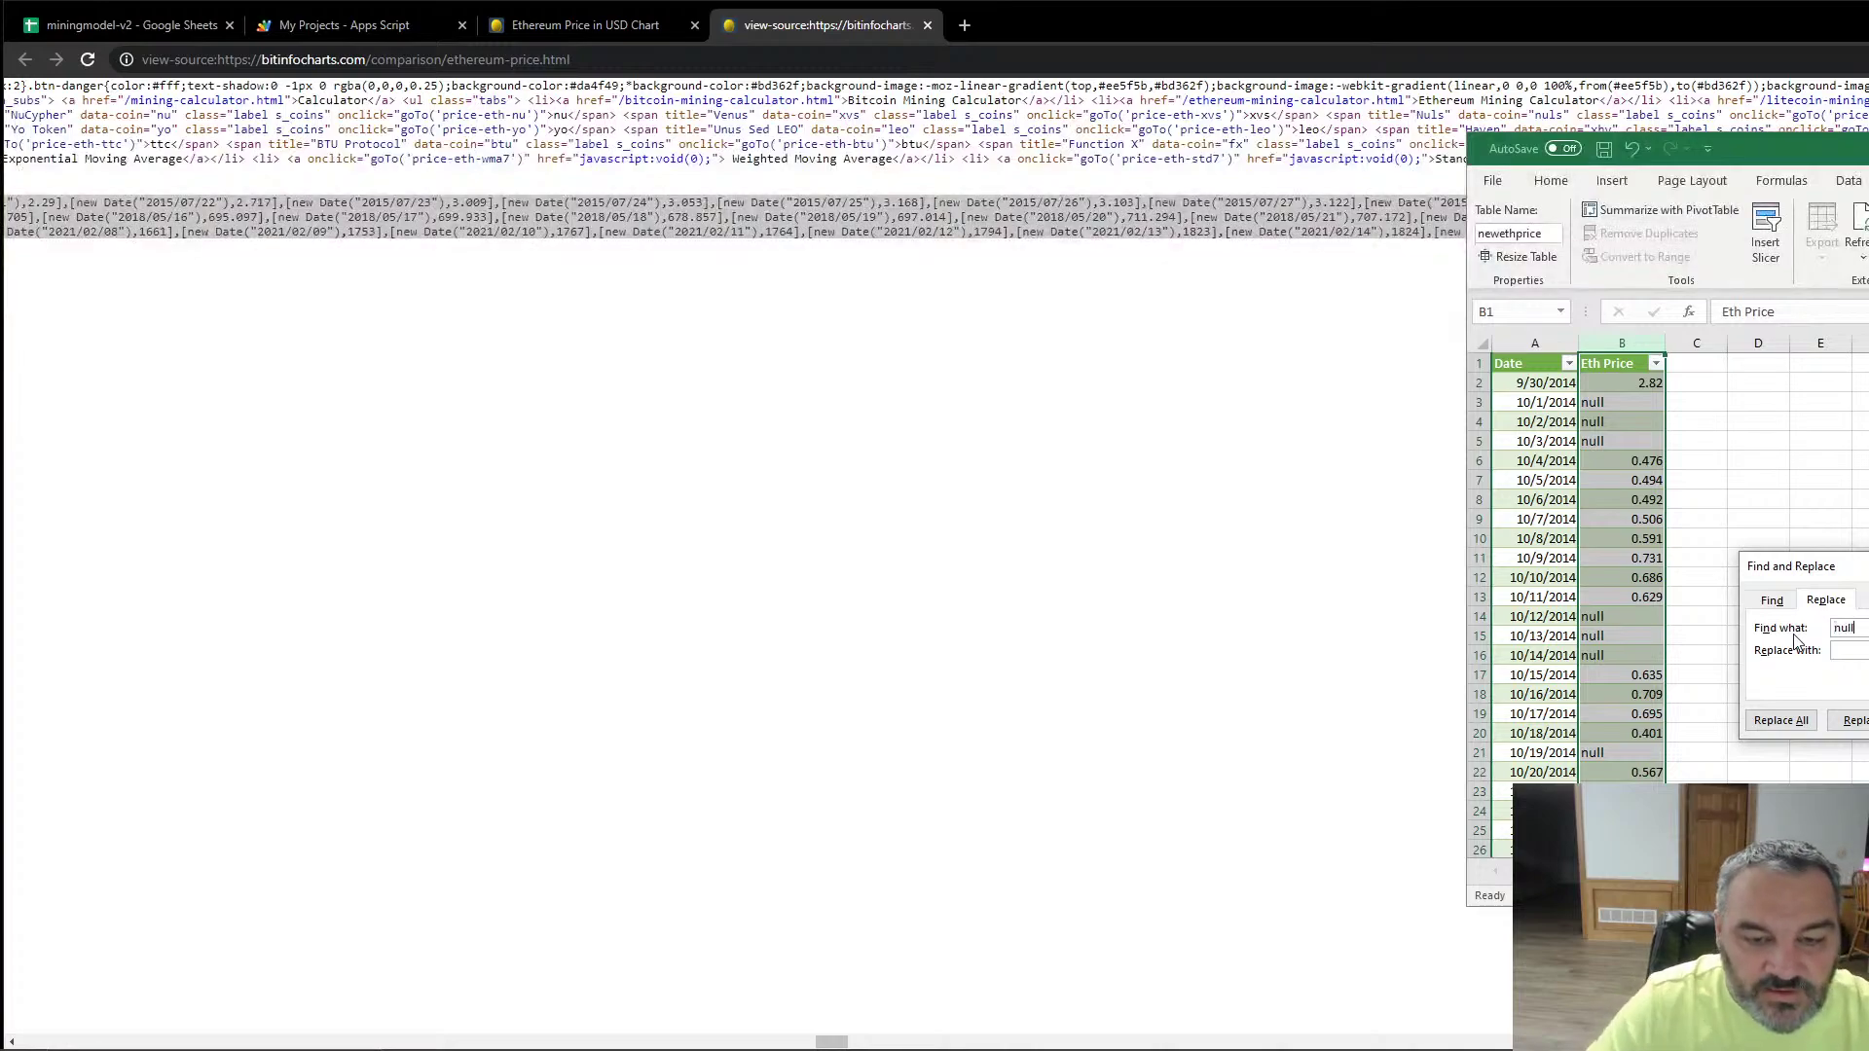
{"action": "left_click", "coordinate": [1781, 721]}
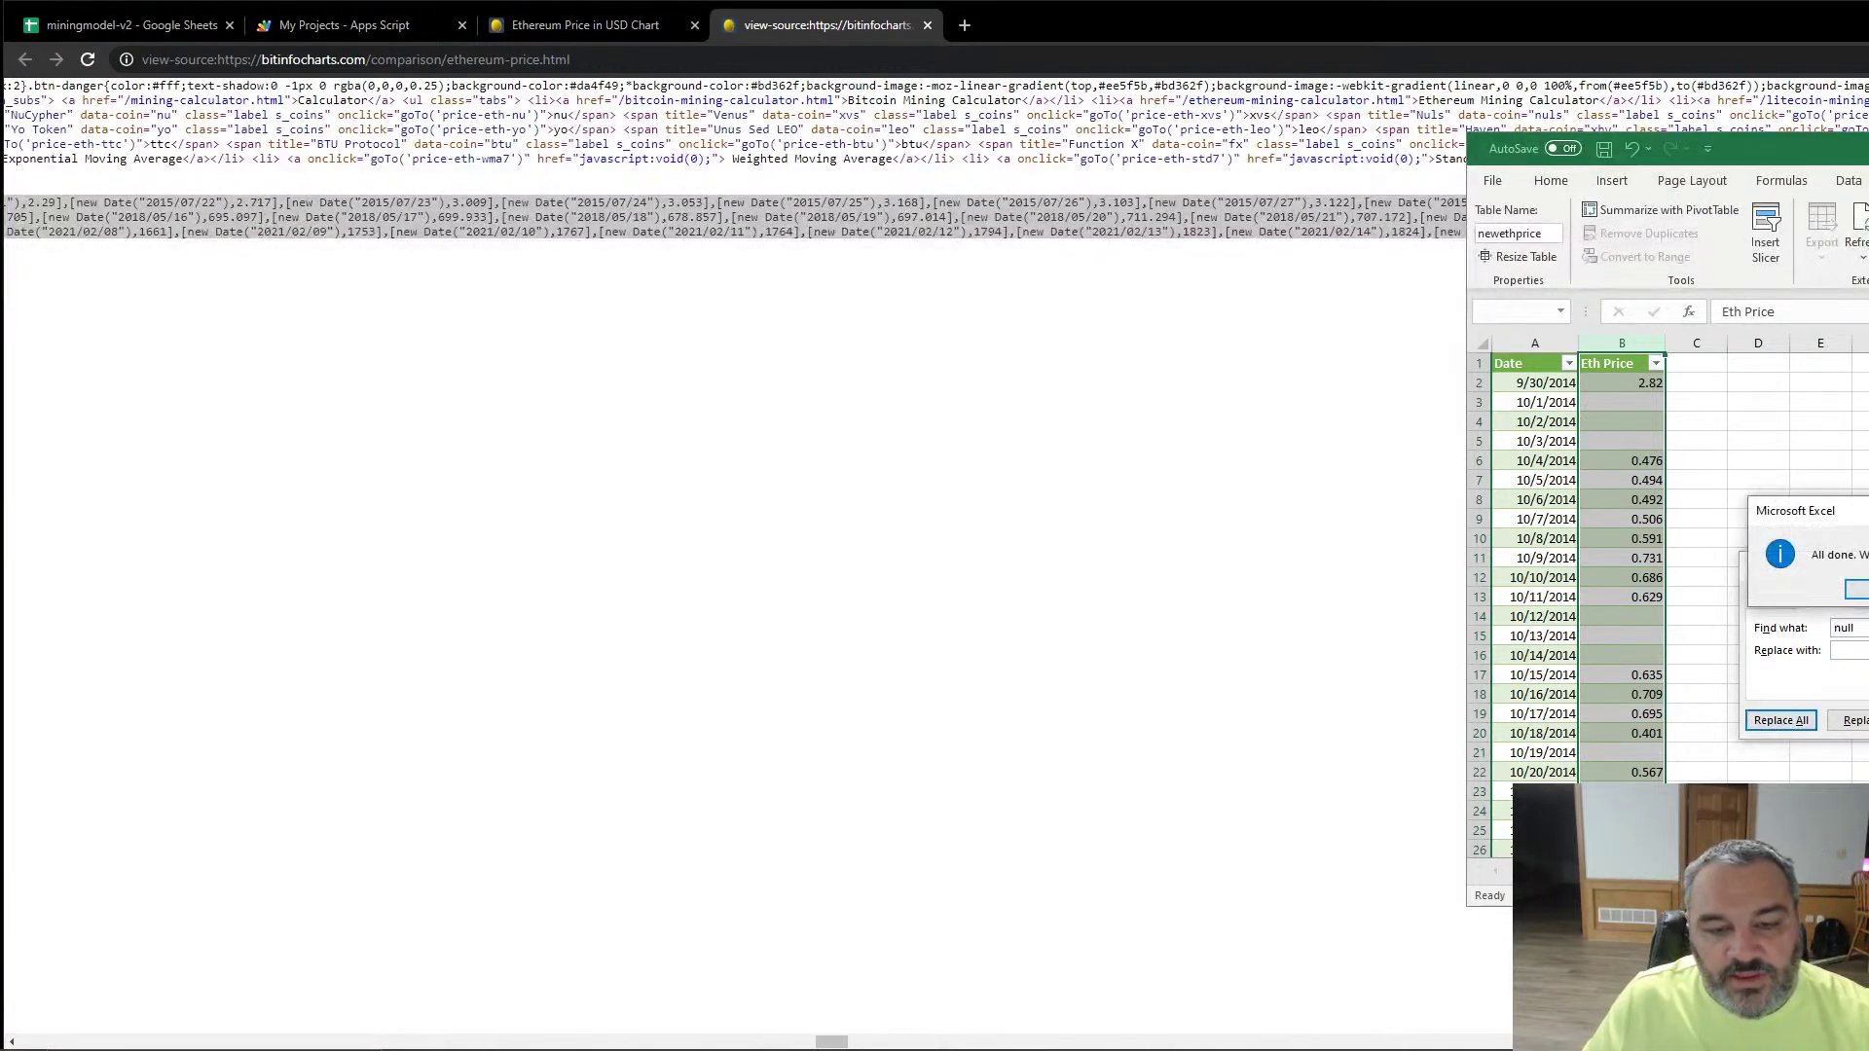
{"action": "key", "text": "Return"}
{"action": "key", "text": "Escape"}
Step: Fit the Date column's width to its contents and select the whole Eth Price column
{"action": "left_click", "coordinate": [1821, 577]}
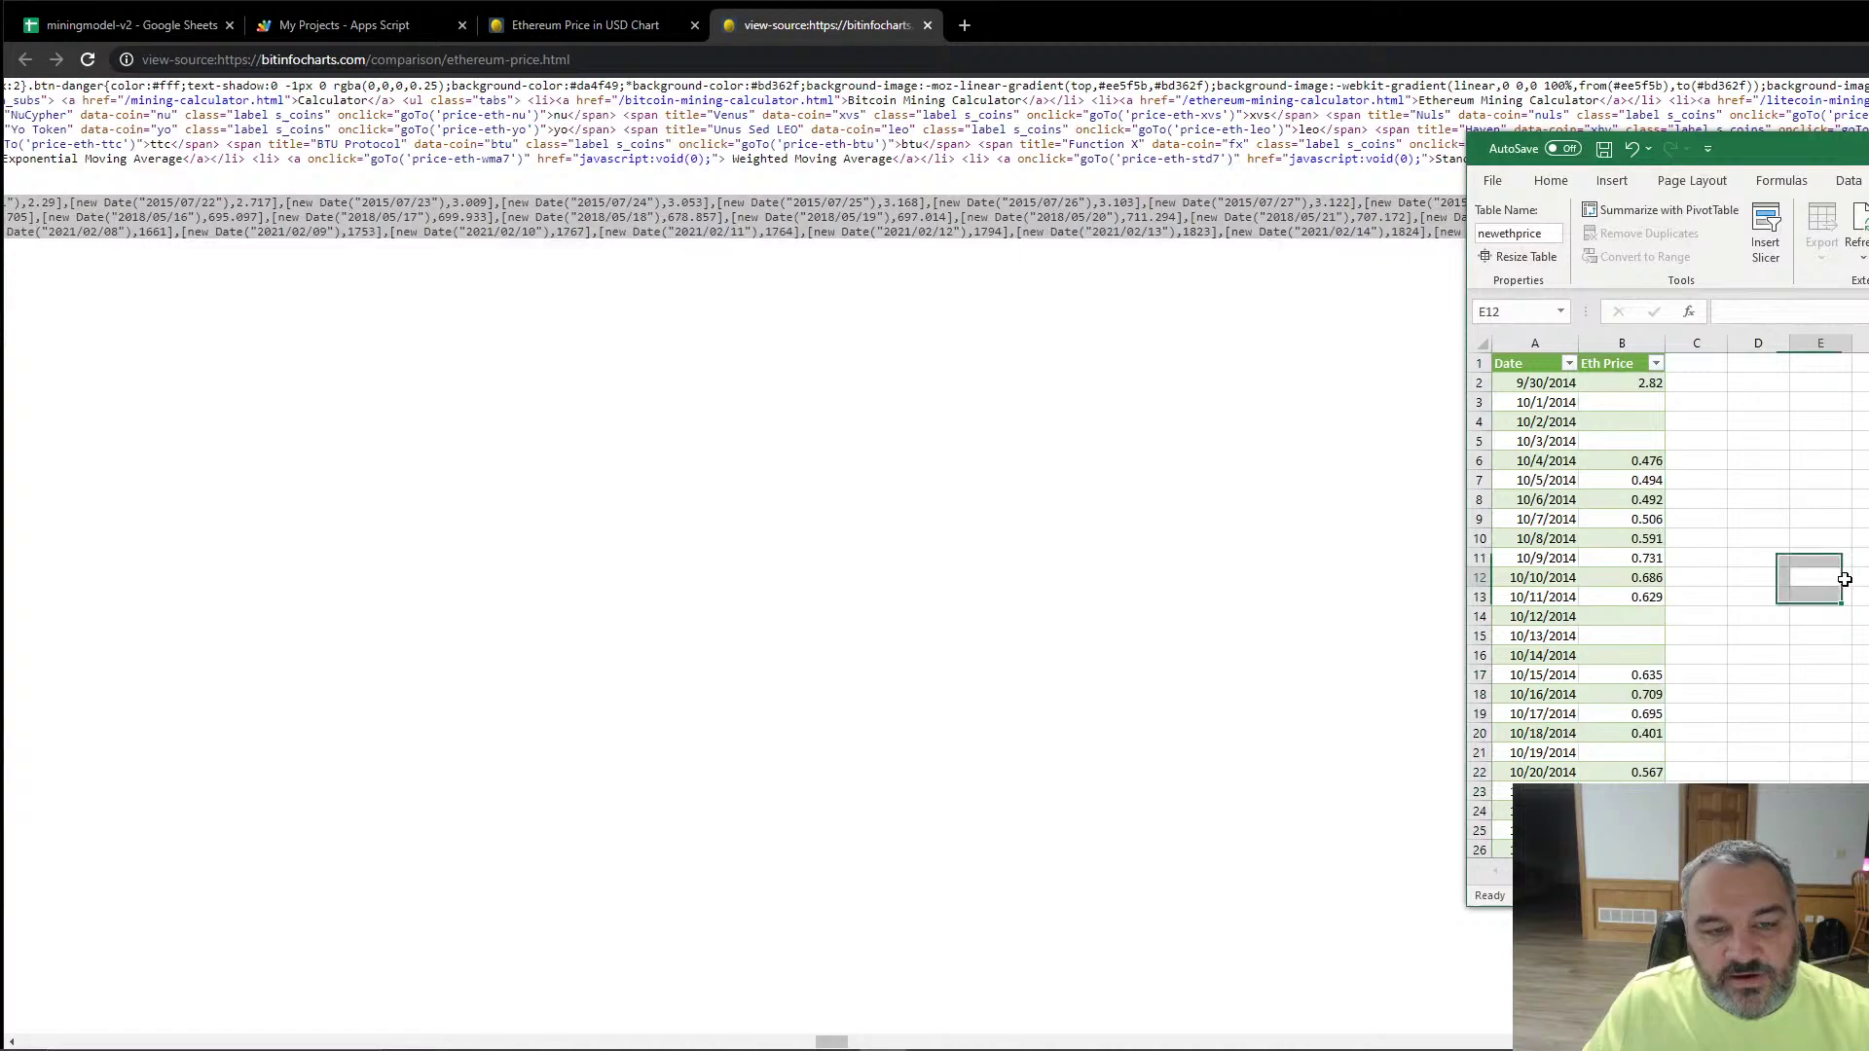
{"action": "double_click", "coordinate": [1578, 343]}
{"action": "left_click", "coordinate": [1621, 337]}
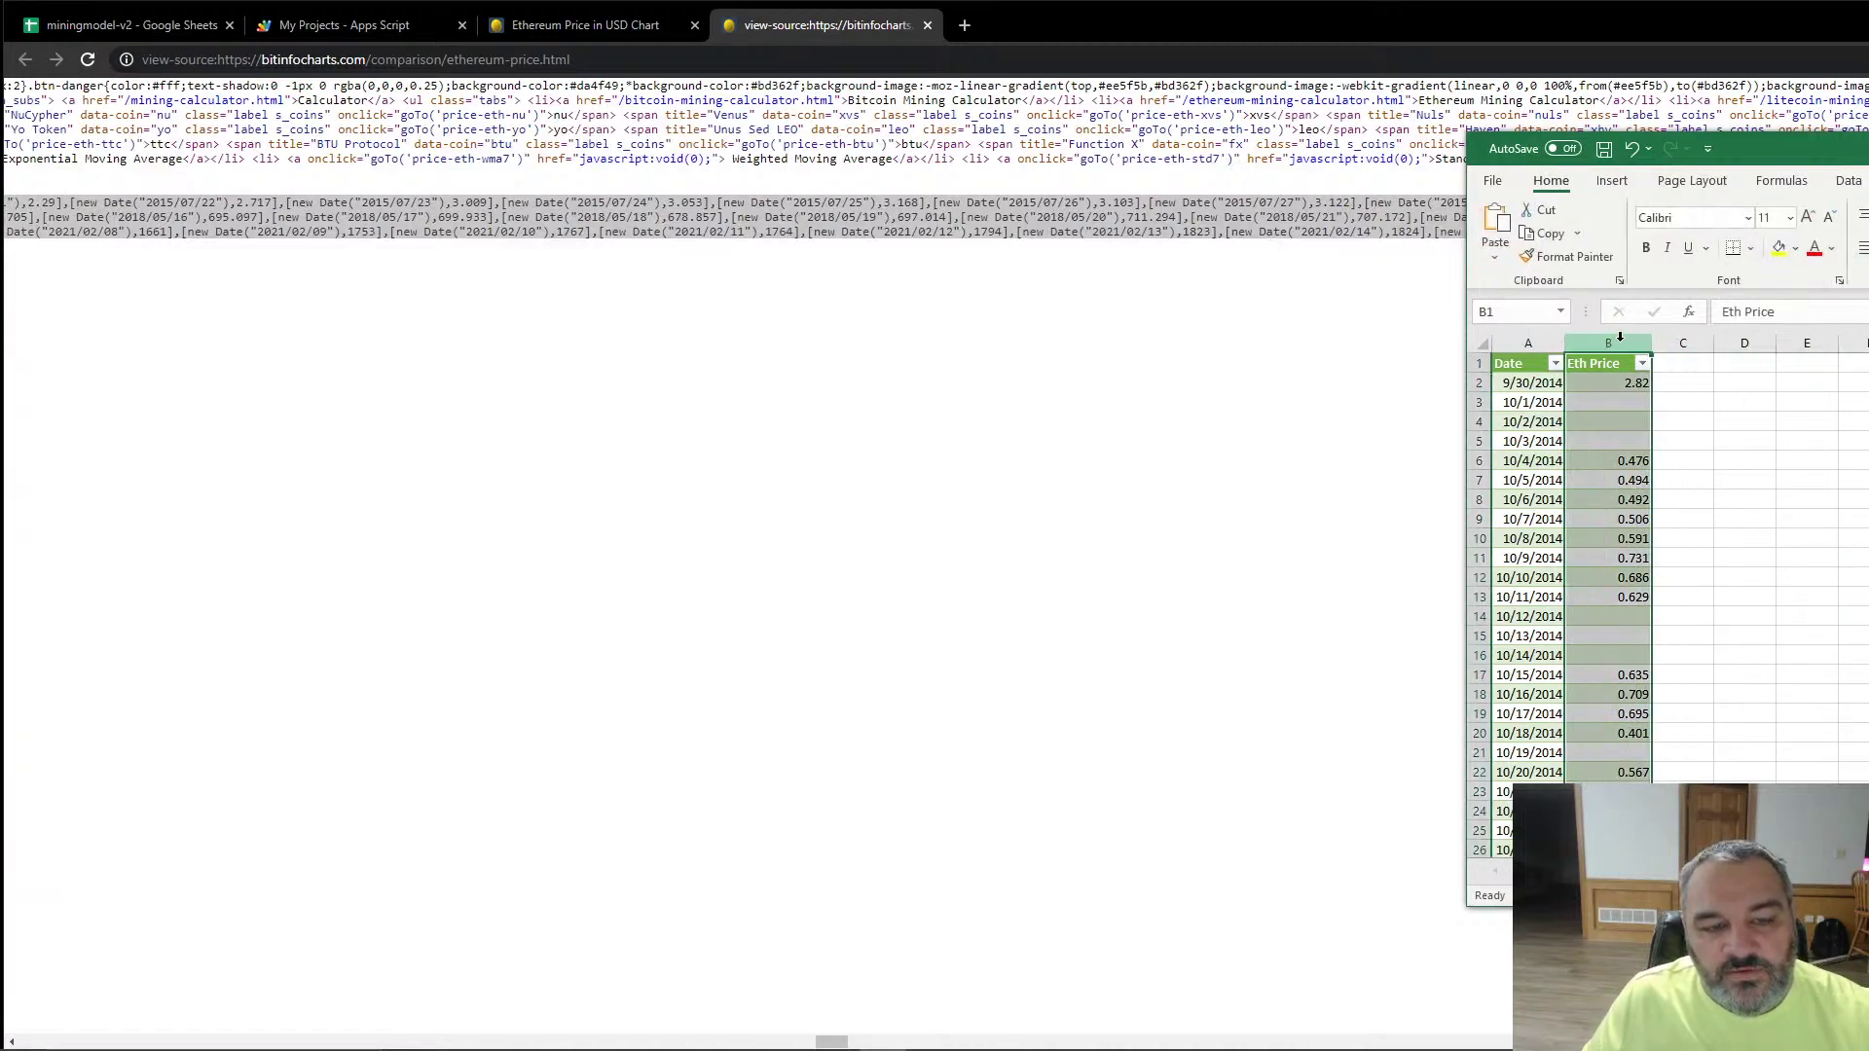
Step: Format the Eth Price column as currency with two decimals and check the rows down to the February 2021 dates
{"action": "key", "text": "ctrl+shift+4"}
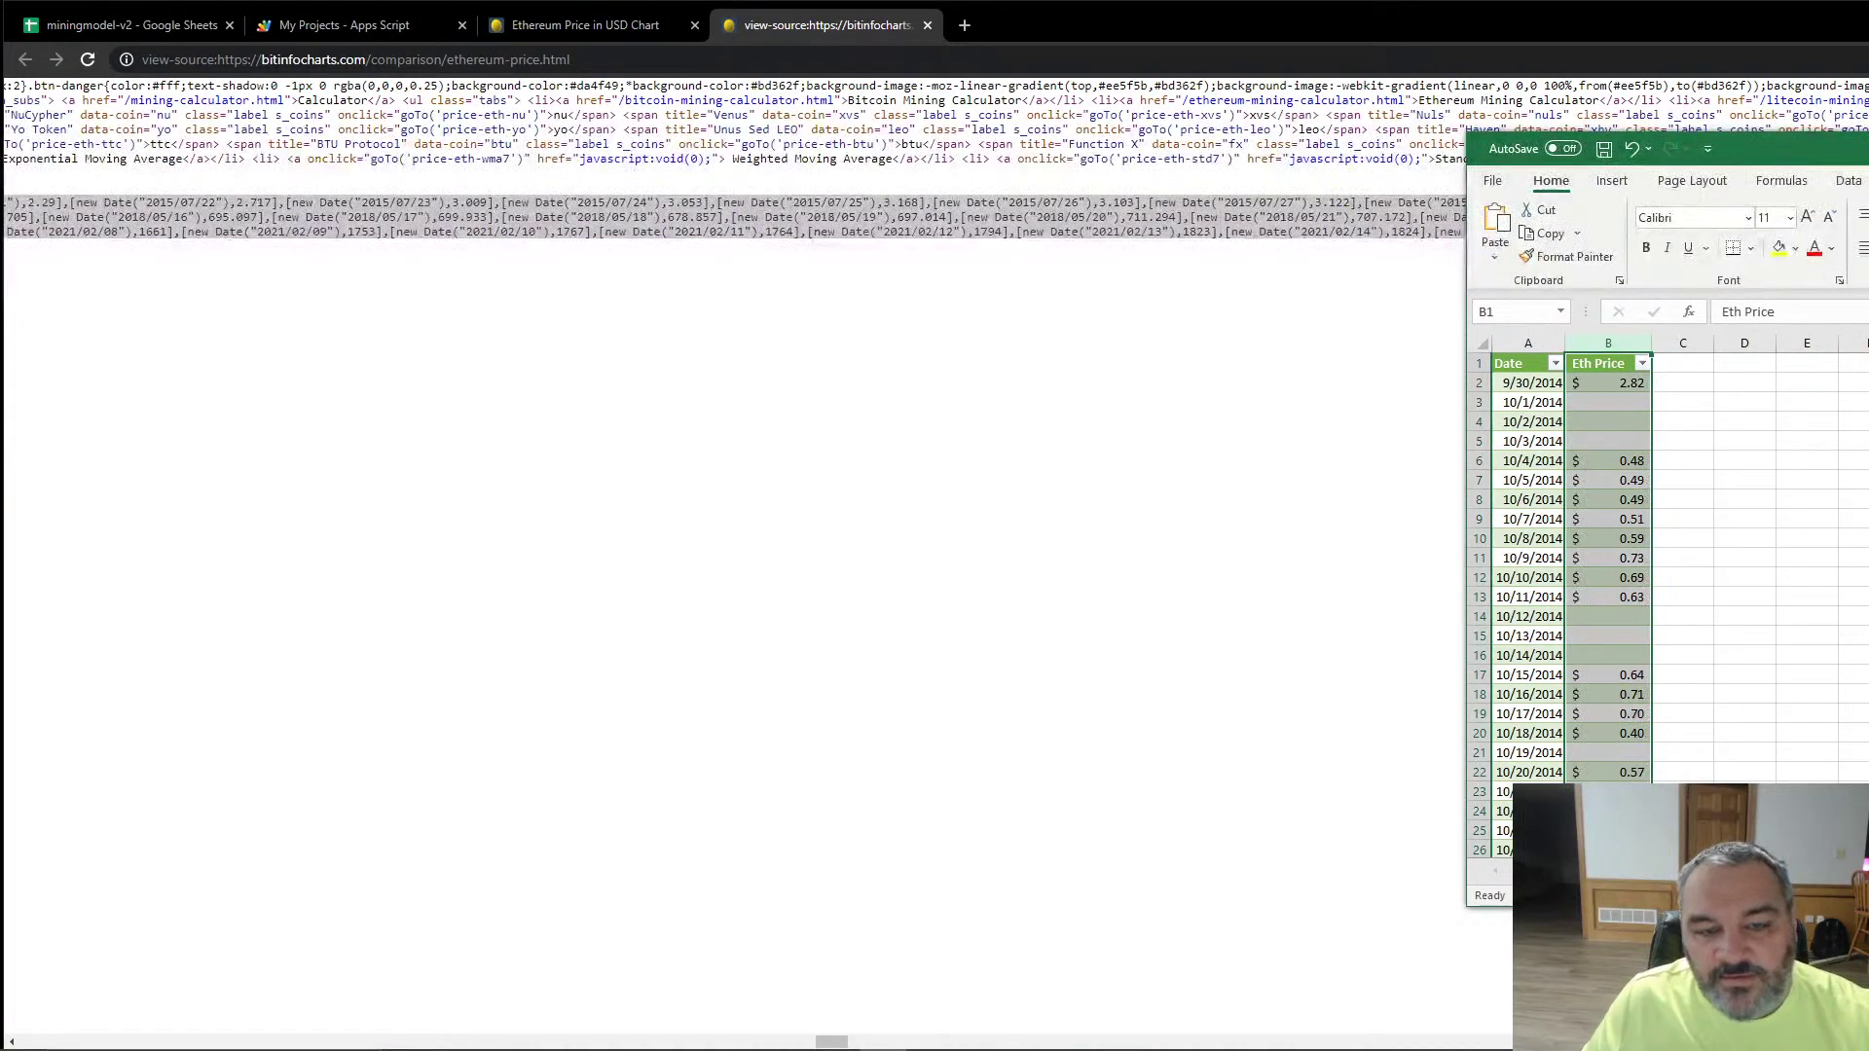
{"action": "left_click", "coordinate": [1822, 429]}
{"action": "left_click", "coordinate": [1528, 343]}
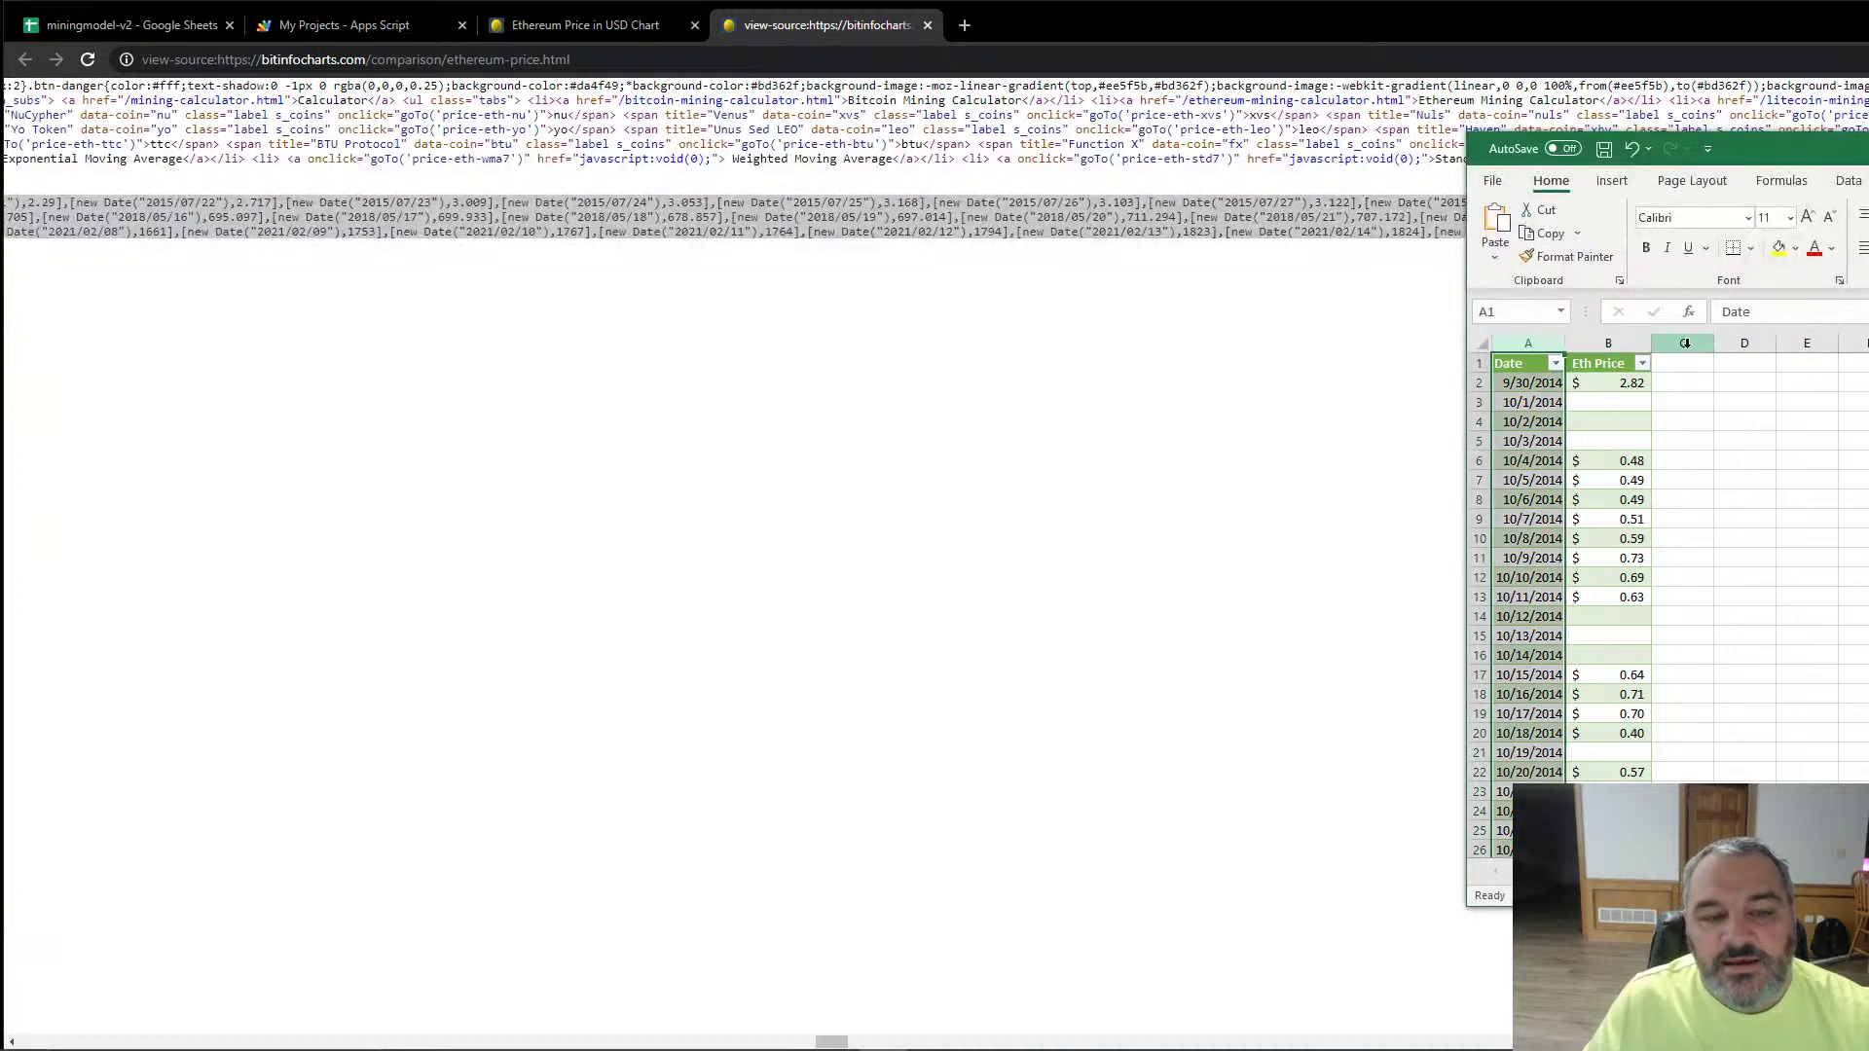
{"action": "scroll", "coordinate": [1606, 584], "scroll_direction": "down", "scroll_amount": 20}
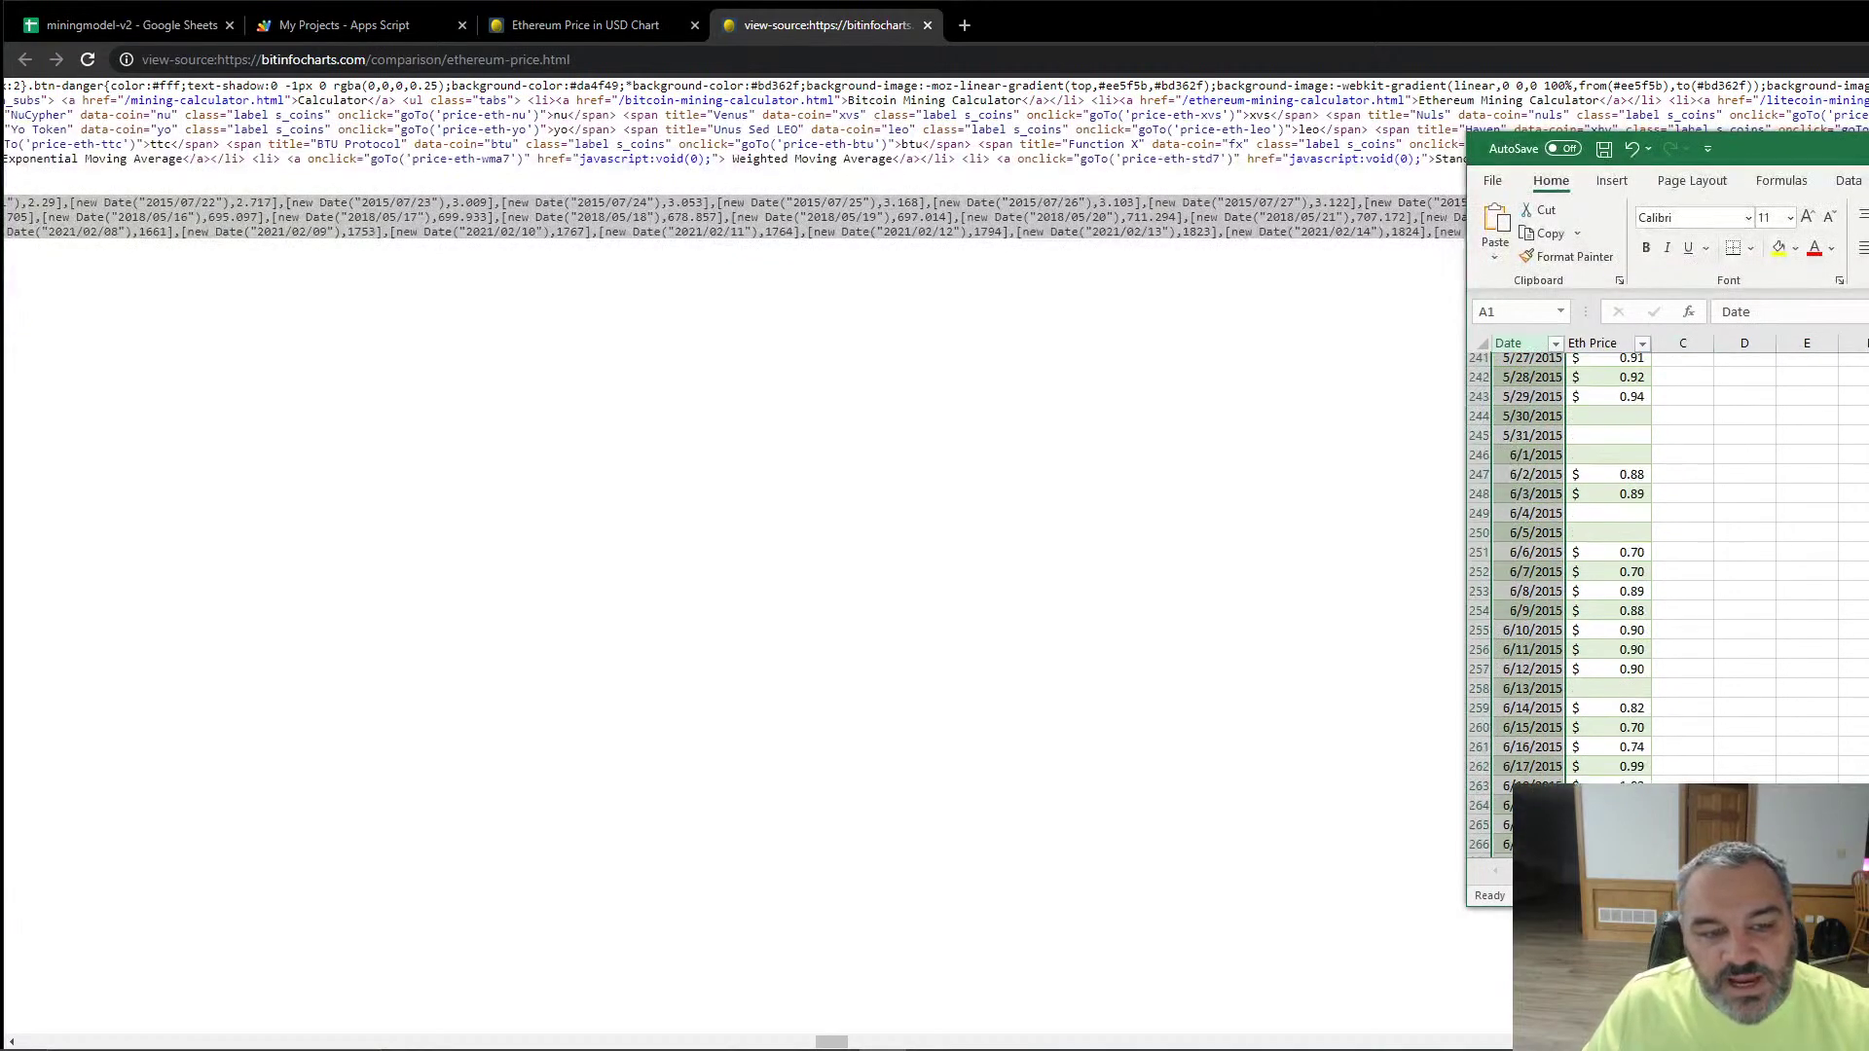
{"action": "scroll", "coordinate": [1567, 604], "scroll_direction": "down", "scroll_amount": 20}
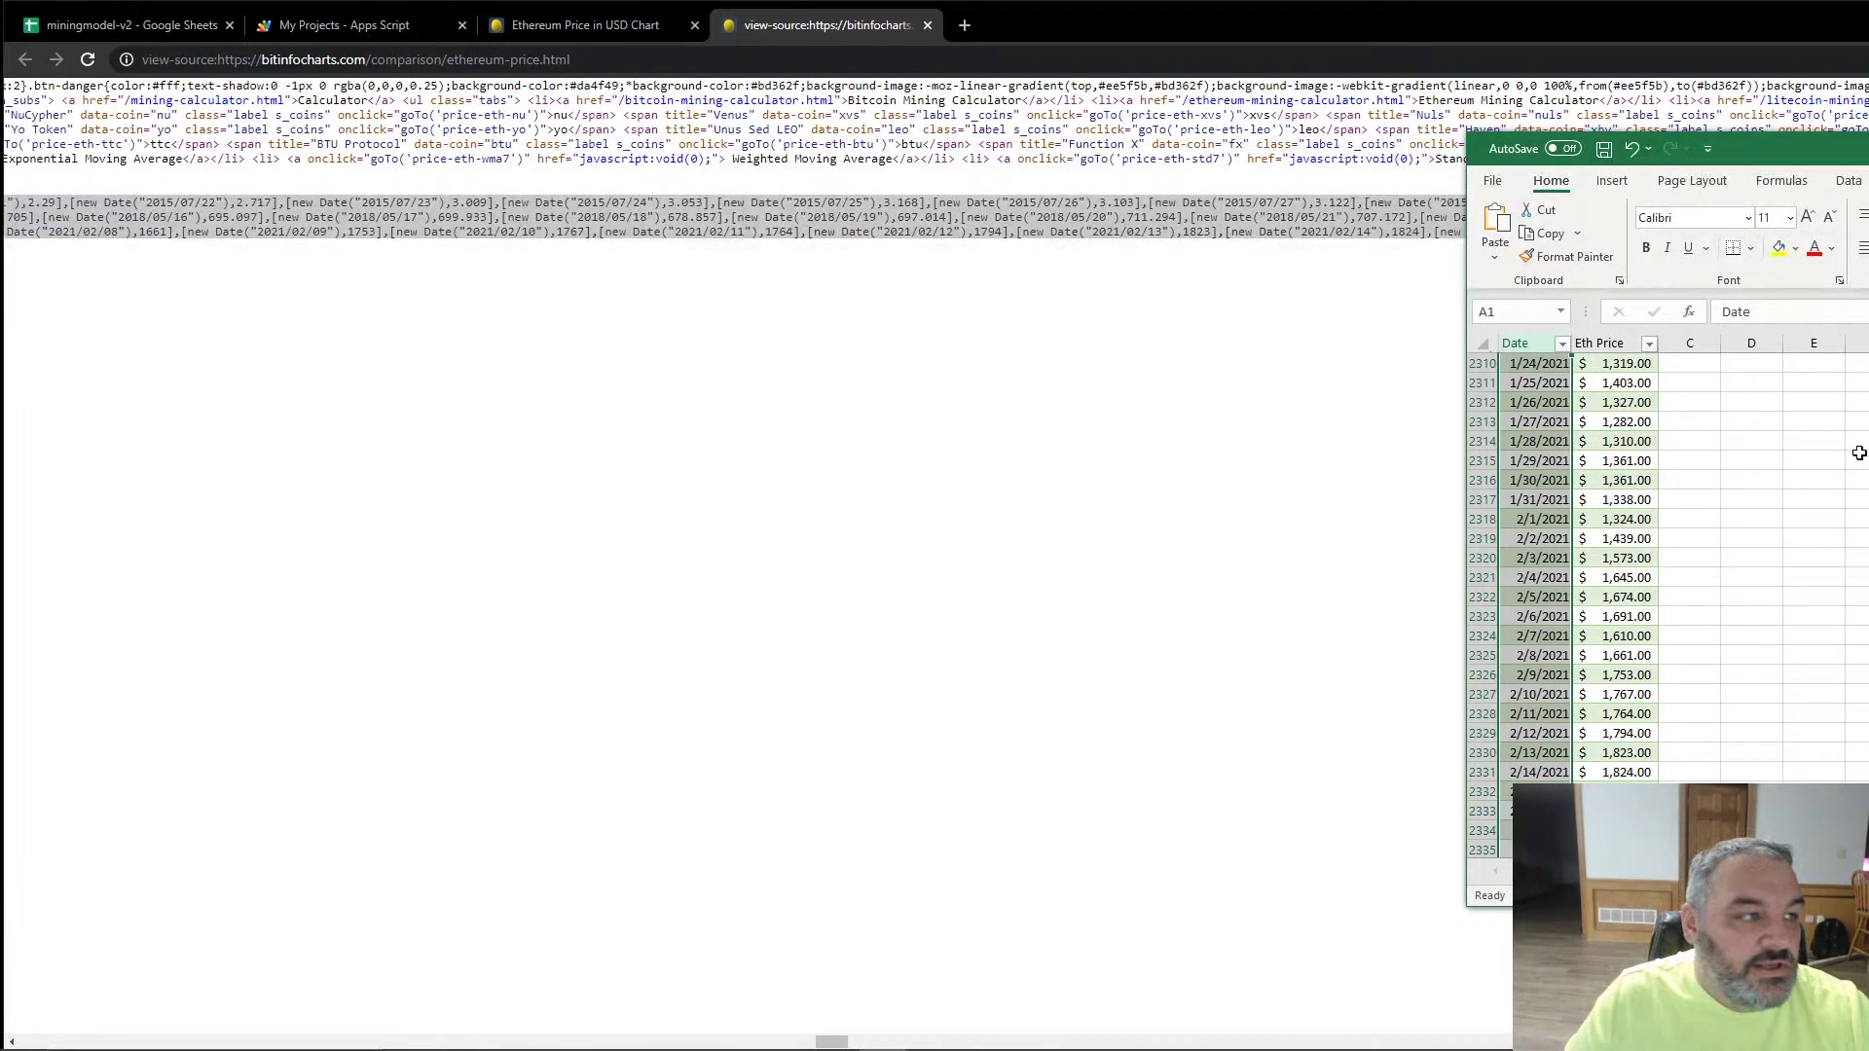
Step: Switch to BitInfoCharts in the browser and open the Hashrate historical chart from the Ethereum statistics page
{"action": "left_click", "coordinate": [652, 27]}
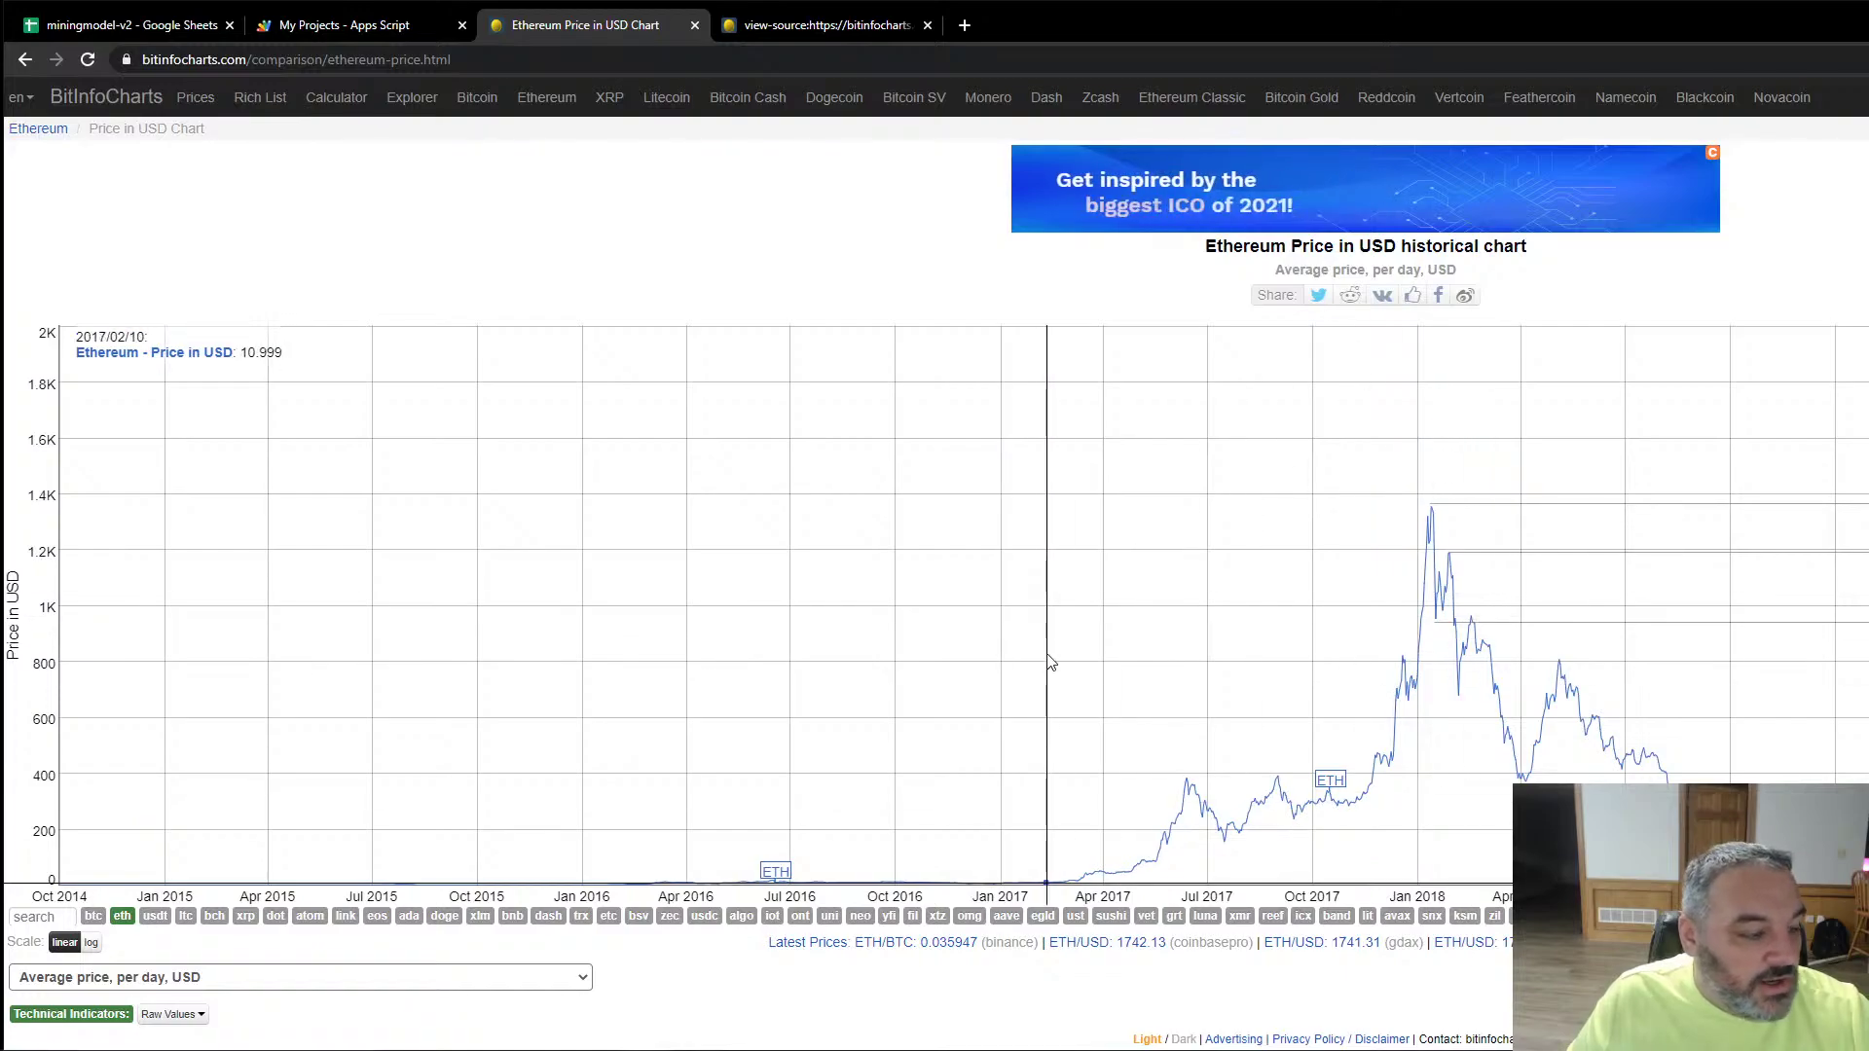
{"action": "mouse_move", "coordinate": [415, 105]}
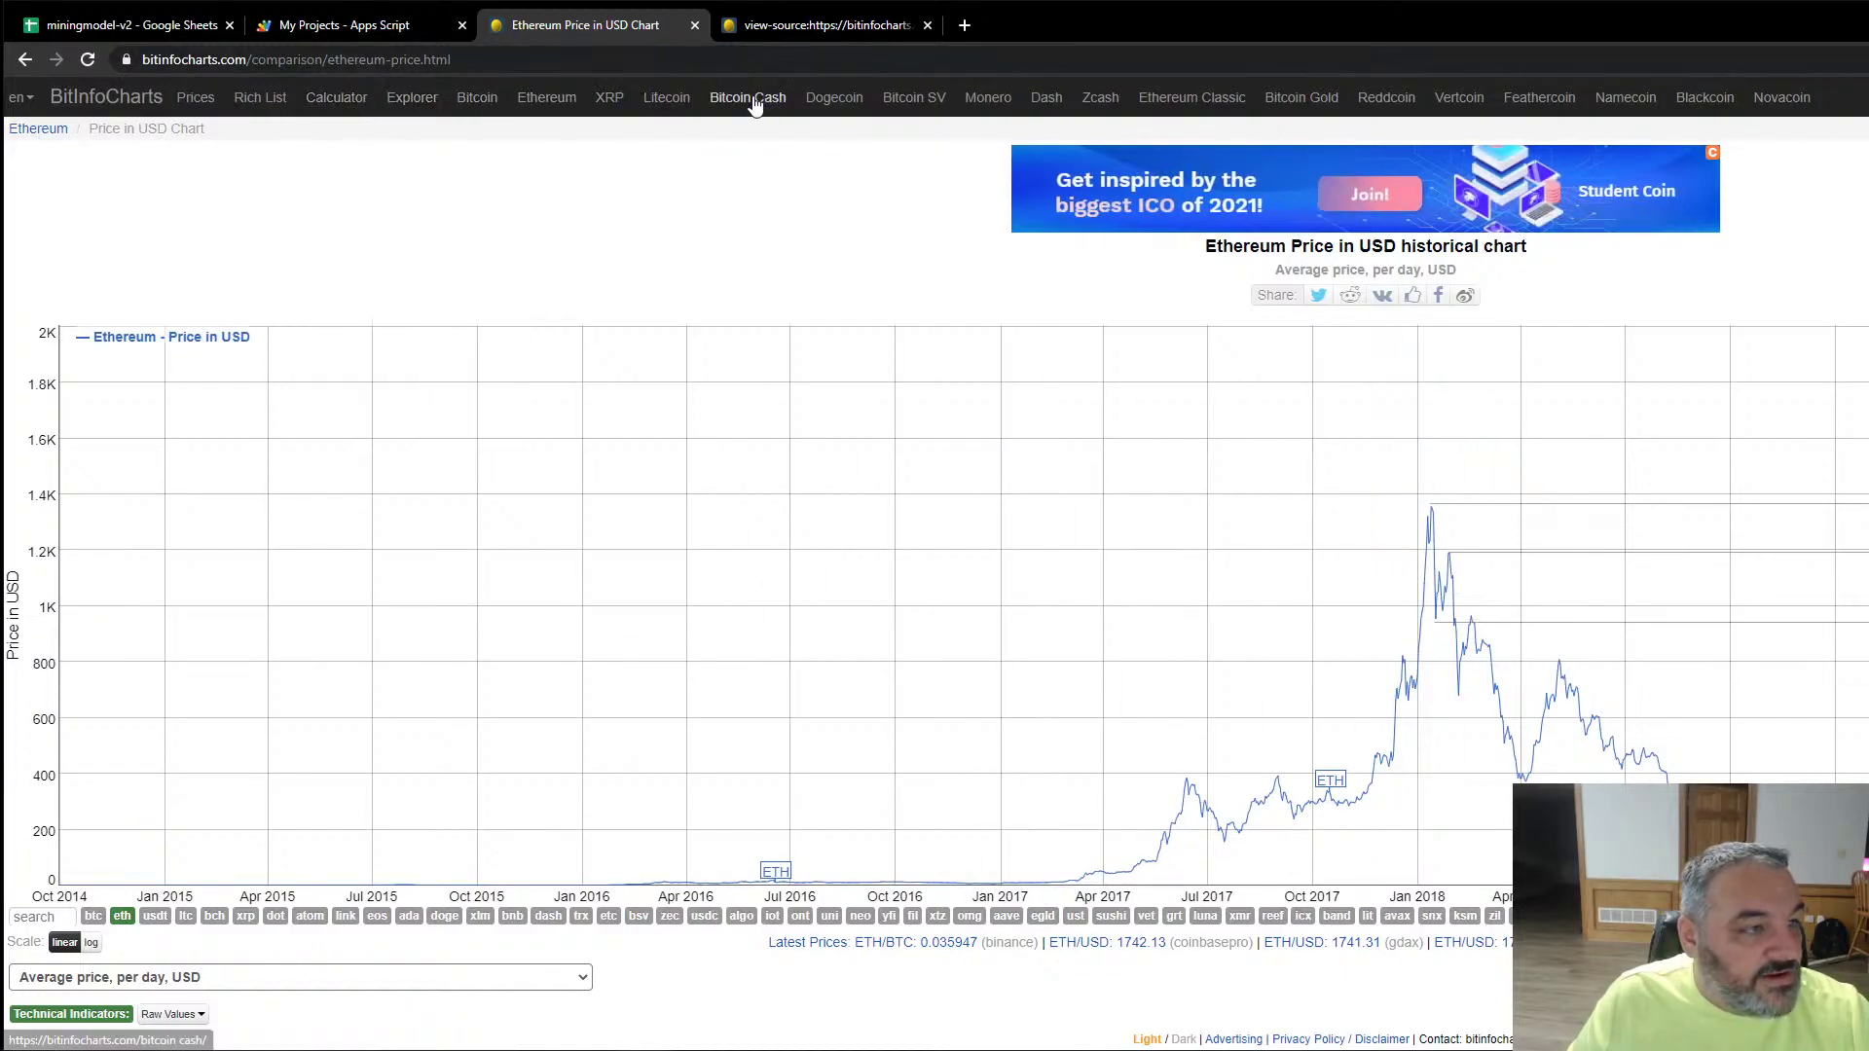
{"action": "left_click", "coordinate": [562, 99]}
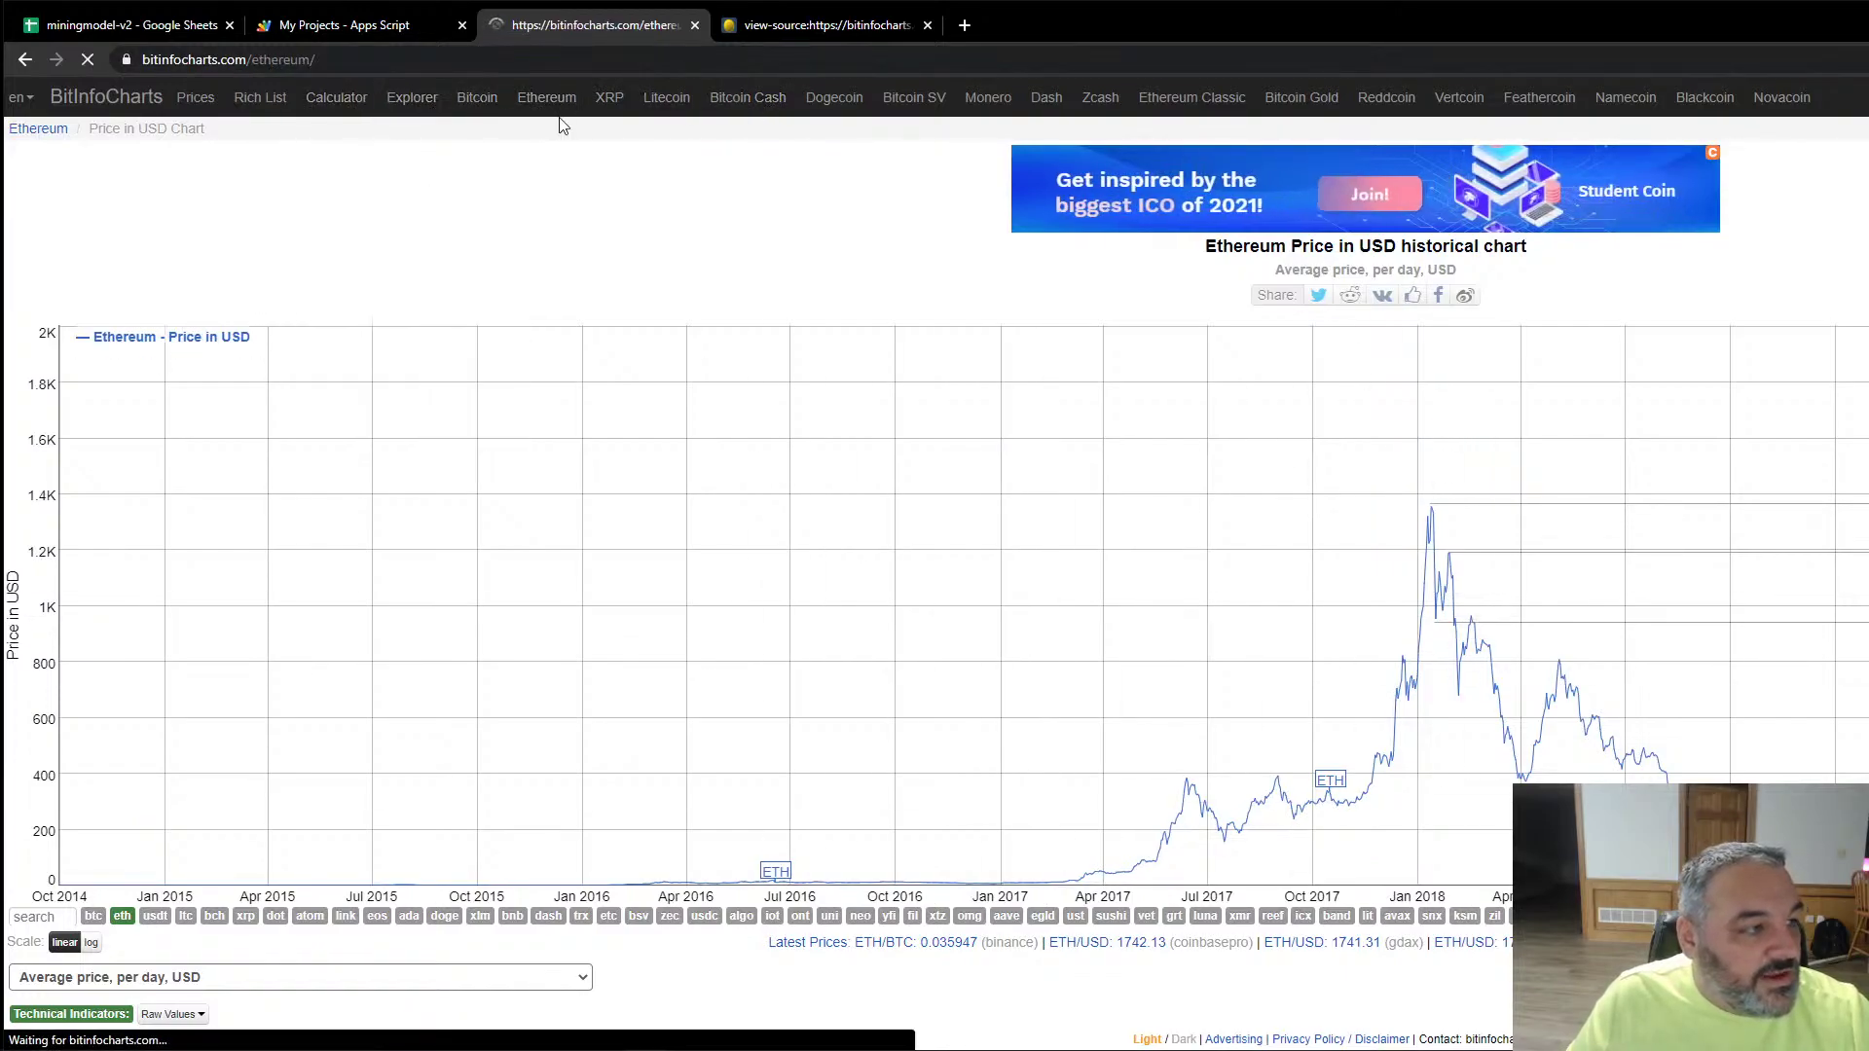
{"action": "scroll", "coordinate": [1335, 471], "scroll_direction": "down", "scroll_amount": 5}
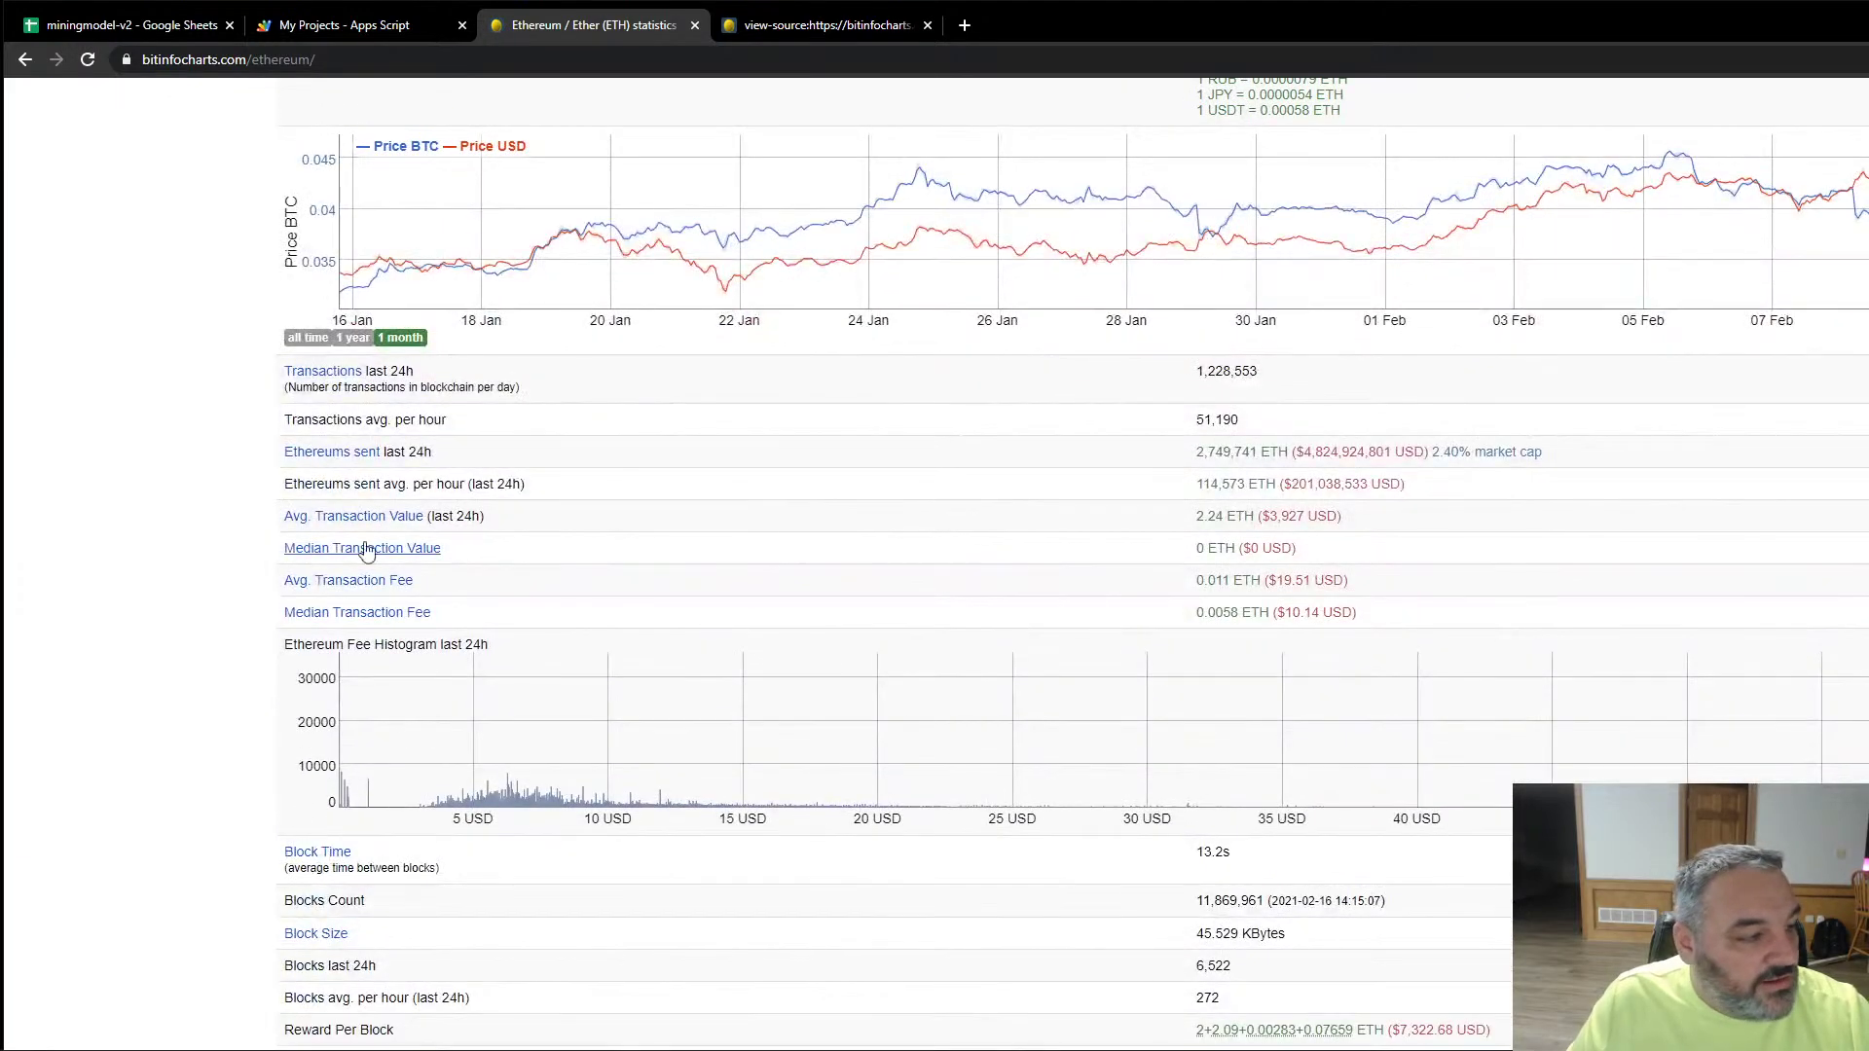
{"action": "scroll", "coordinate": [400, 567], "scroll_direction": "down", "scroll_amount": 3}
{"action": "scroll", "coordinate": [379, 665], "scroll_direction": "down", "scroll_amount": 2}
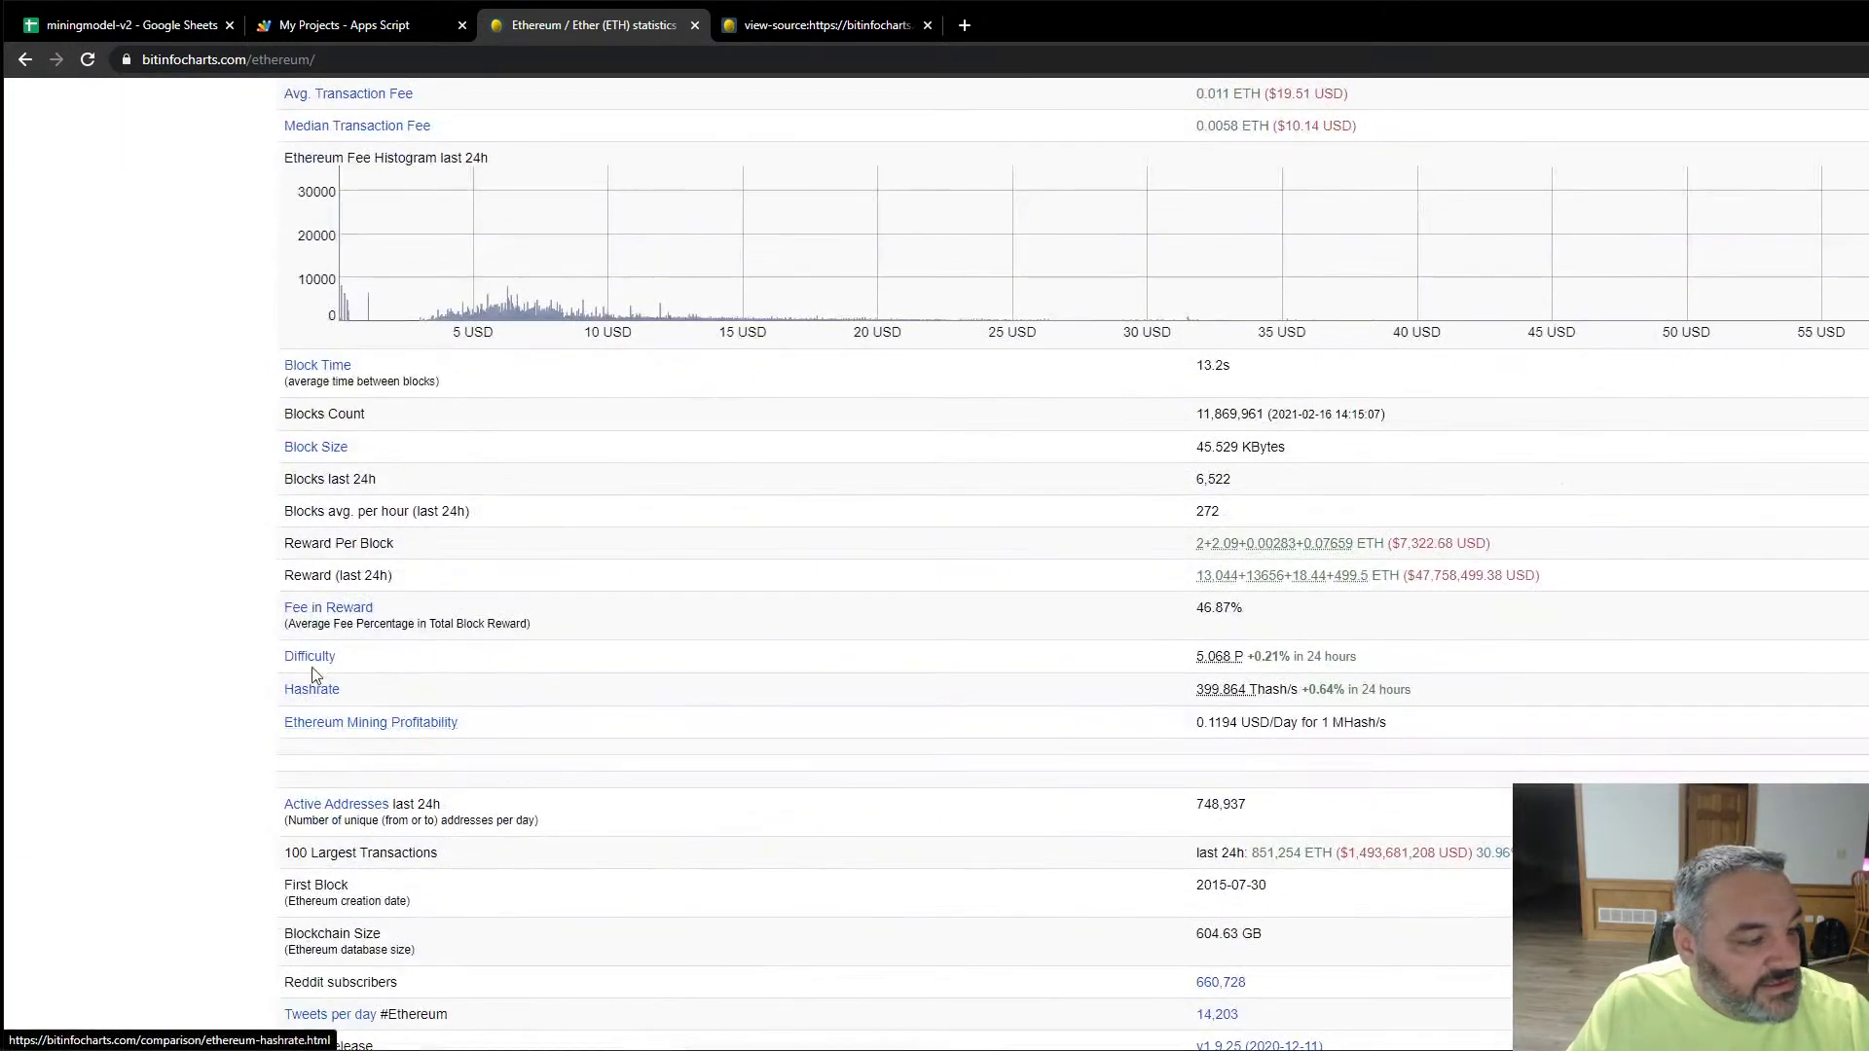
{"action": "left_click", "coordinate": [314, 690]}
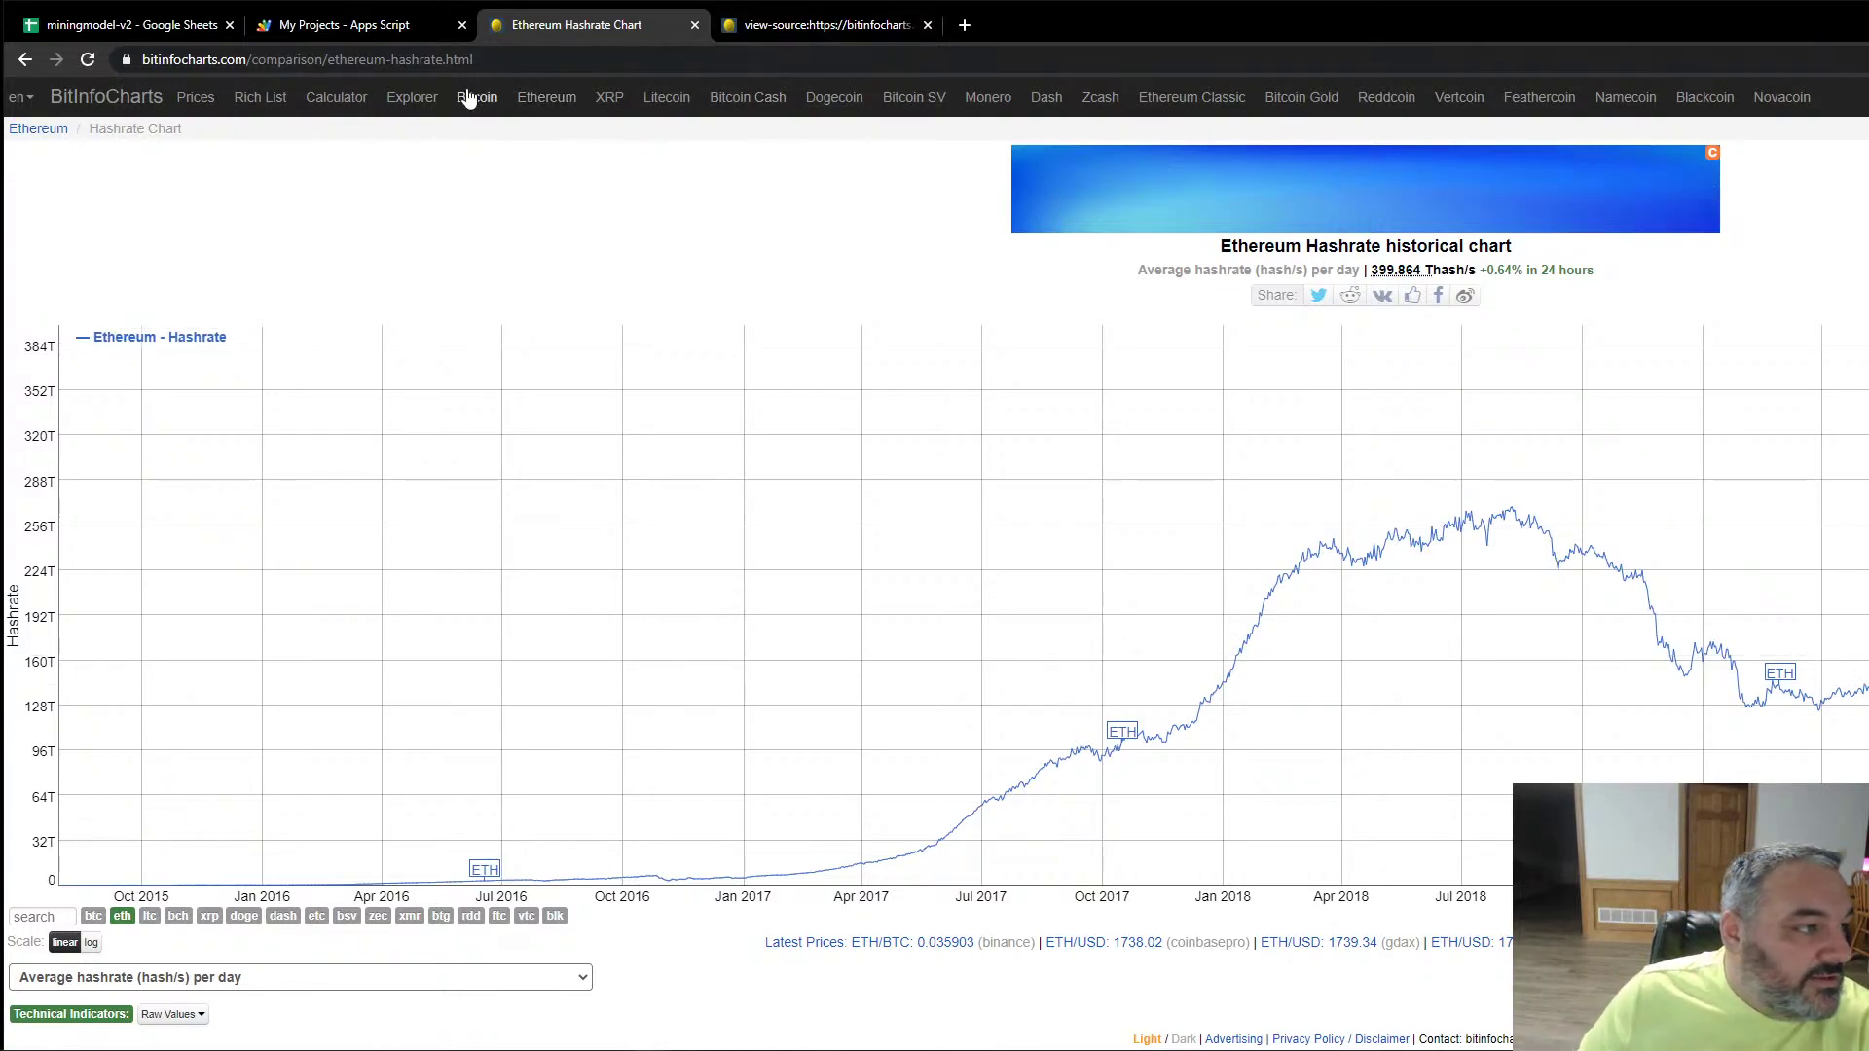
Step: Return to the Ethereum statistics page and open the Ethereum Mining Profitability historical chart
{"action": "left_click", "coordinate": [544, 109]}
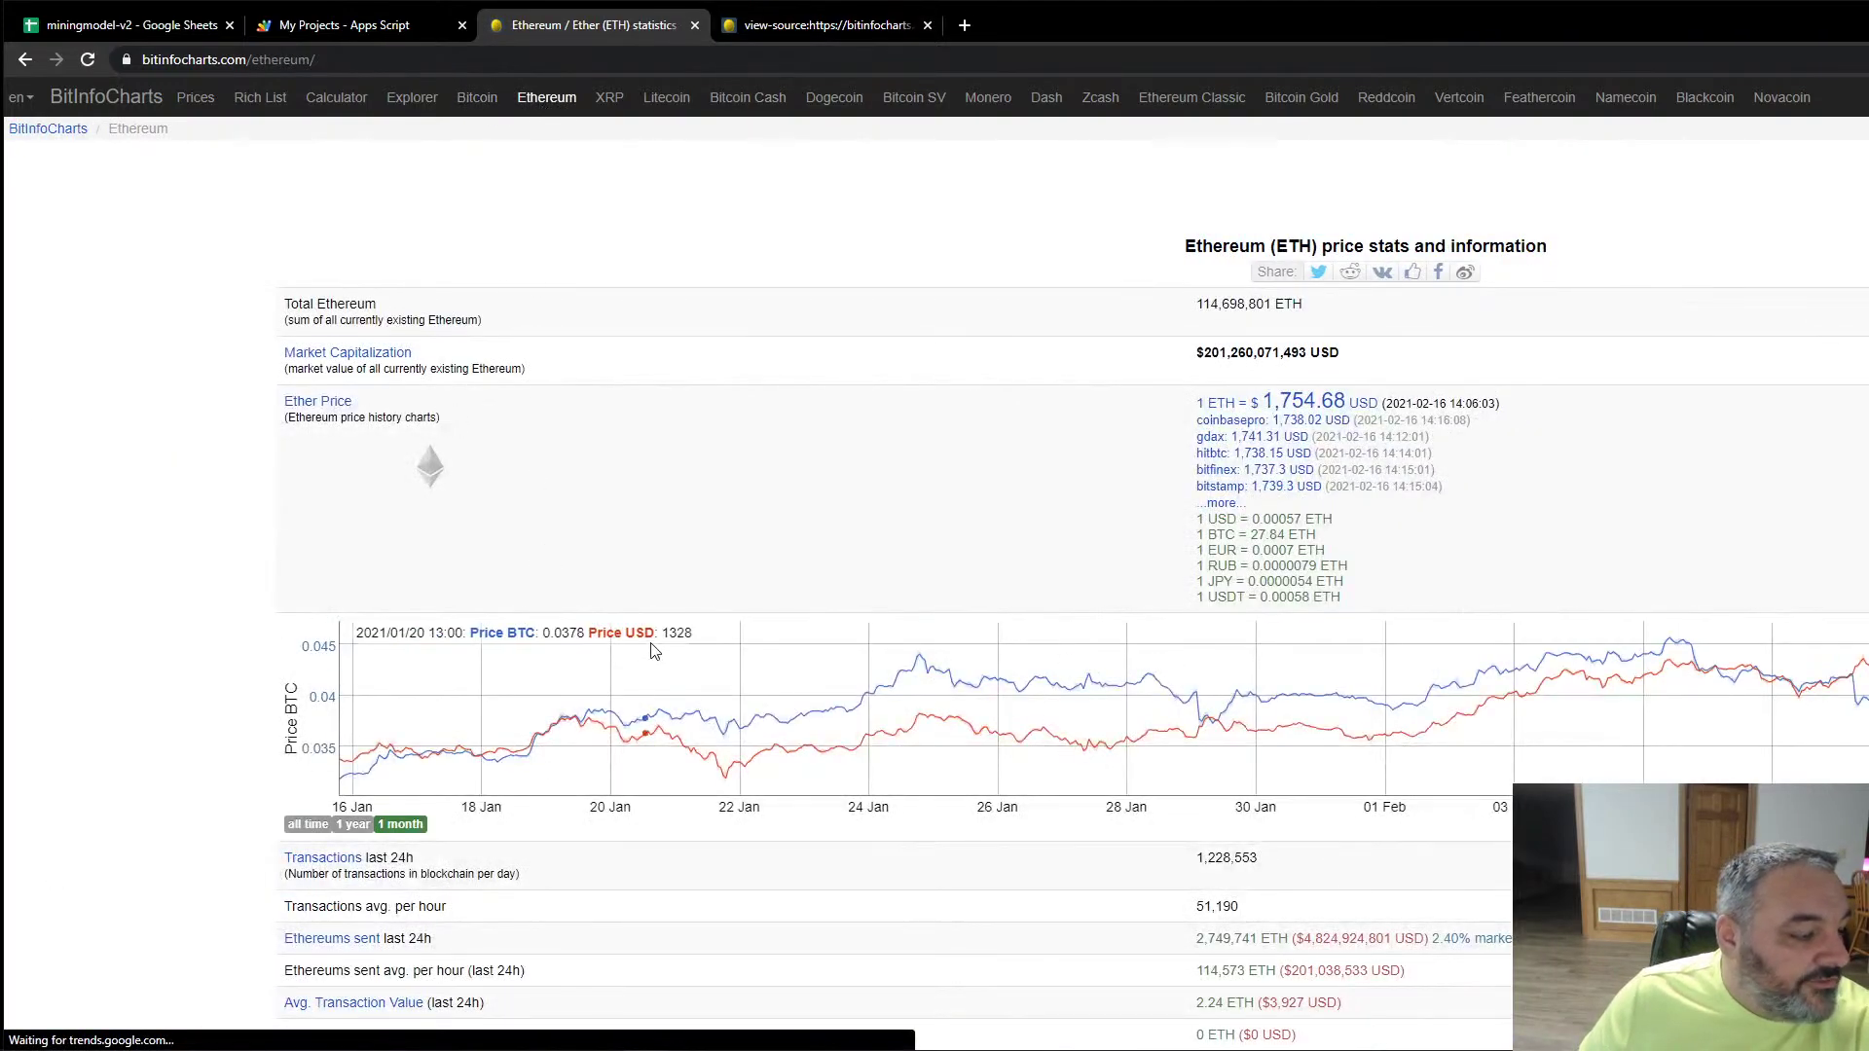
{"action": "scroll", "coordinate": [643, 638], "scroll_direction": "down", "scroll_amount": 9}
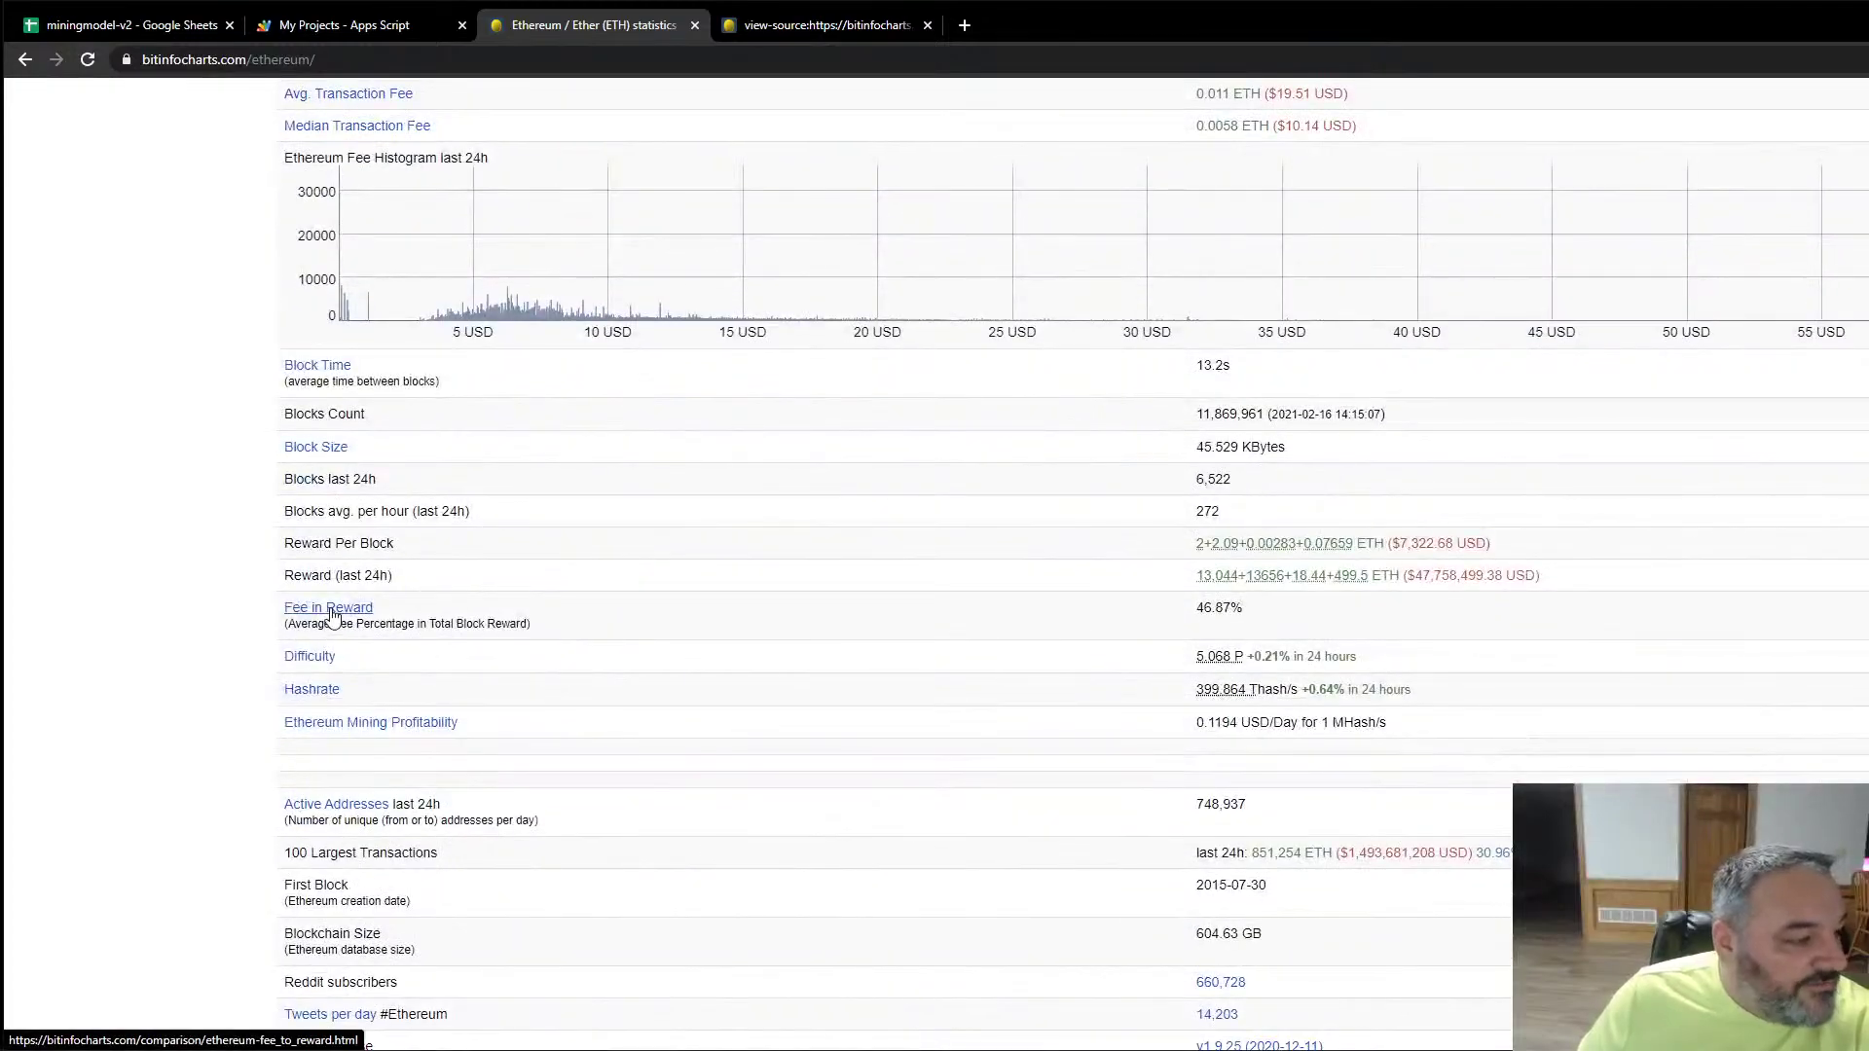
{"action": "left_click", "coordinate": [323, 727]}
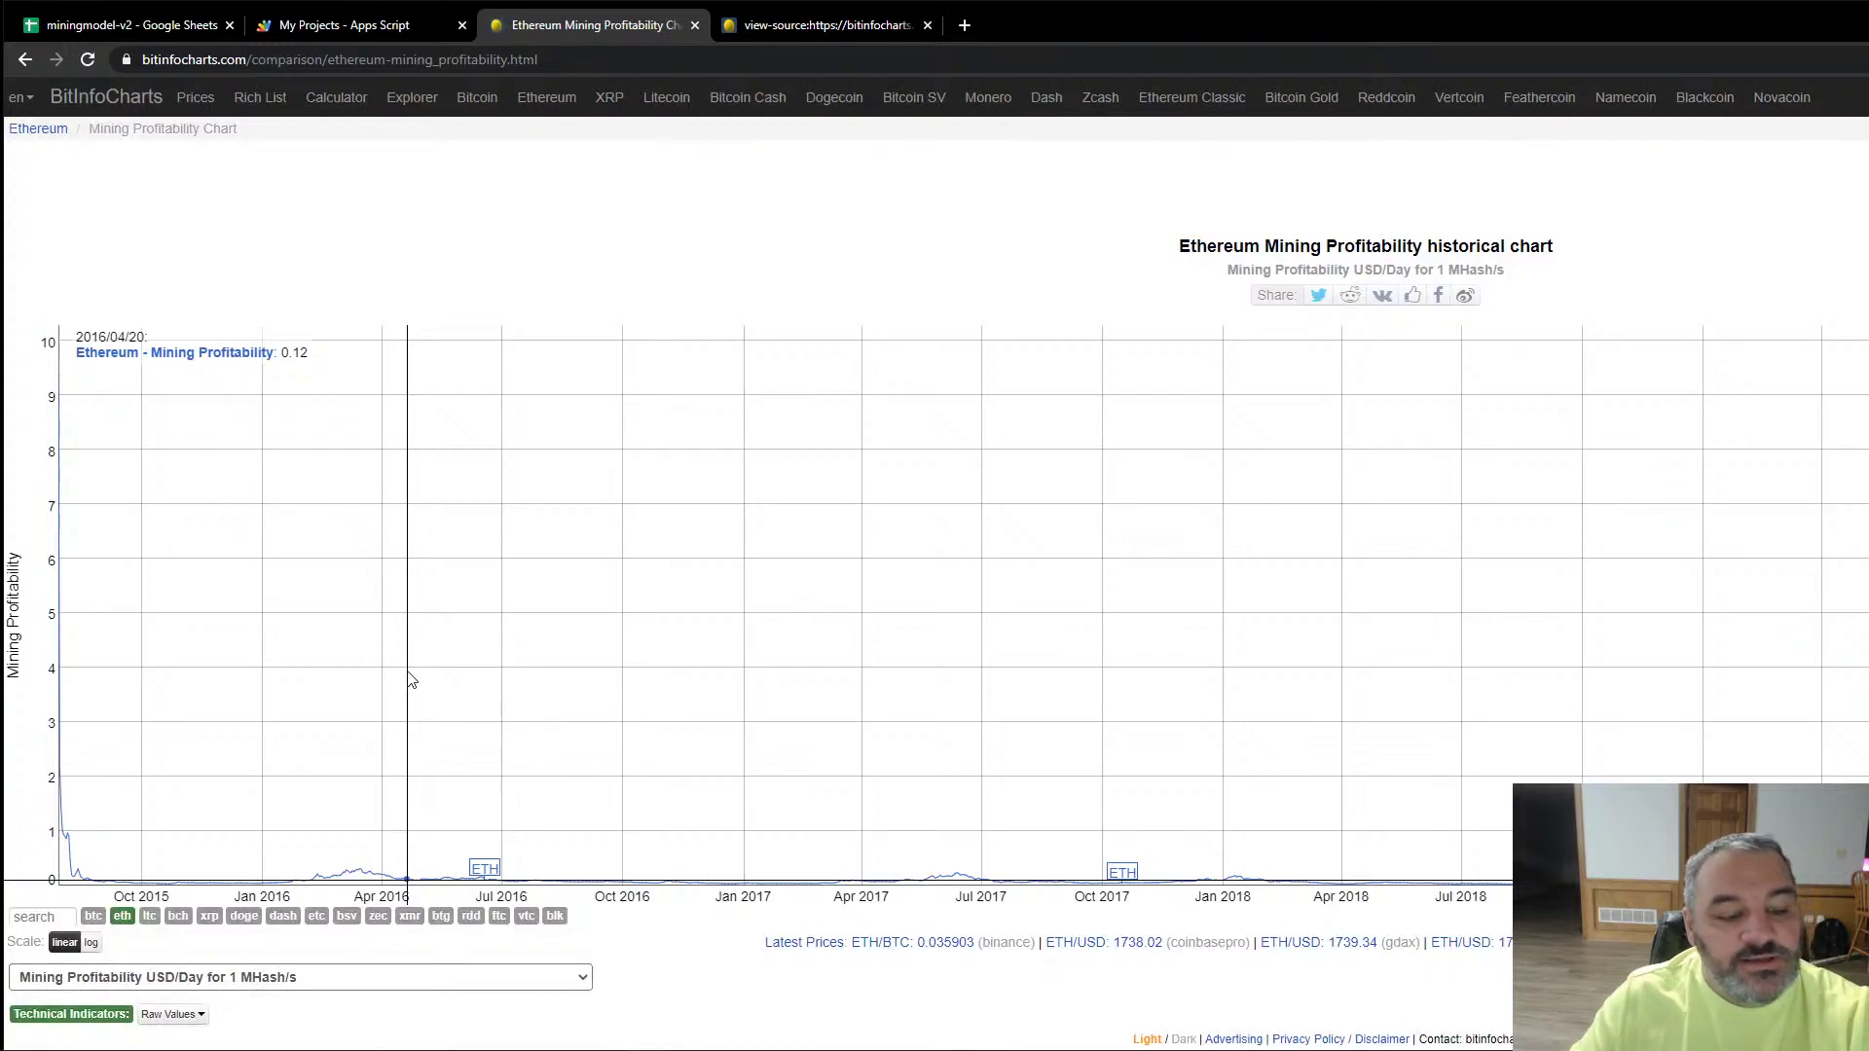
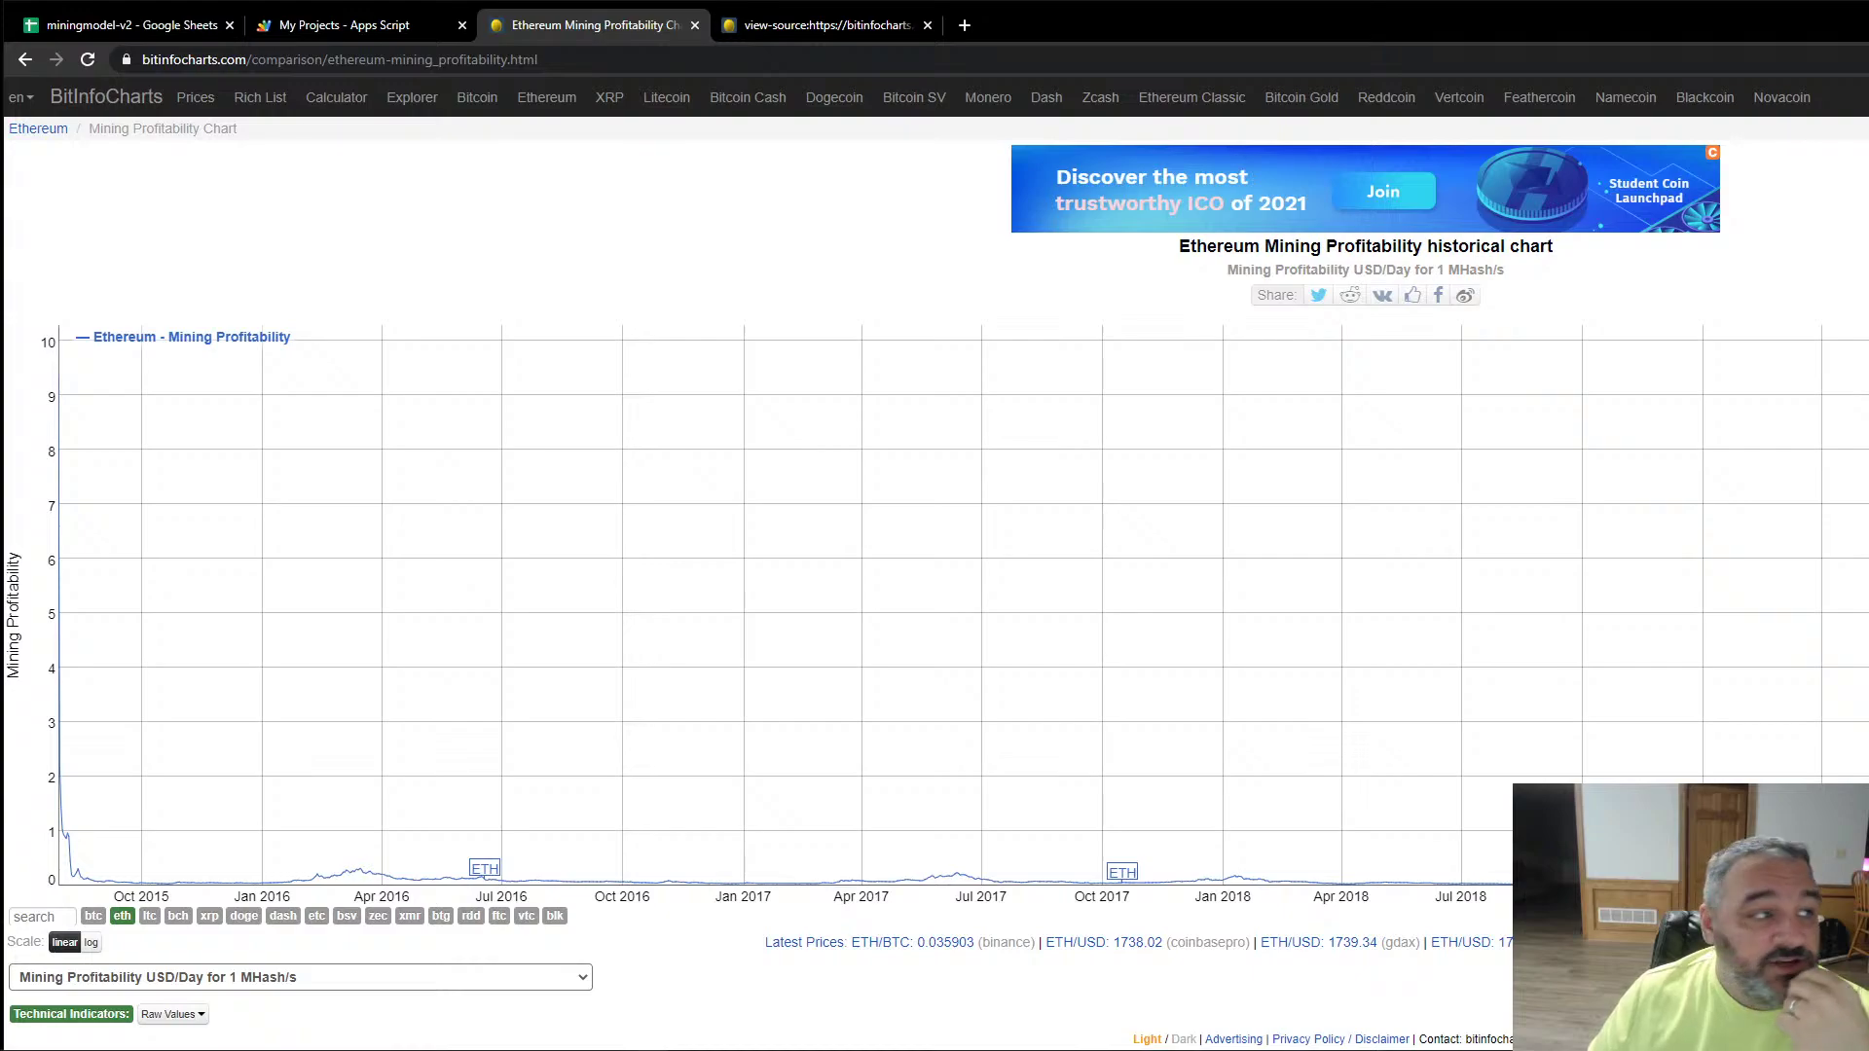
Step: Close the BitInfoCharts chart, page source and Apps Script pages to return to the Eth Historical Data sheet of miningmodel-v2
{"action": "left_click", "coordinate": [694, 25]}
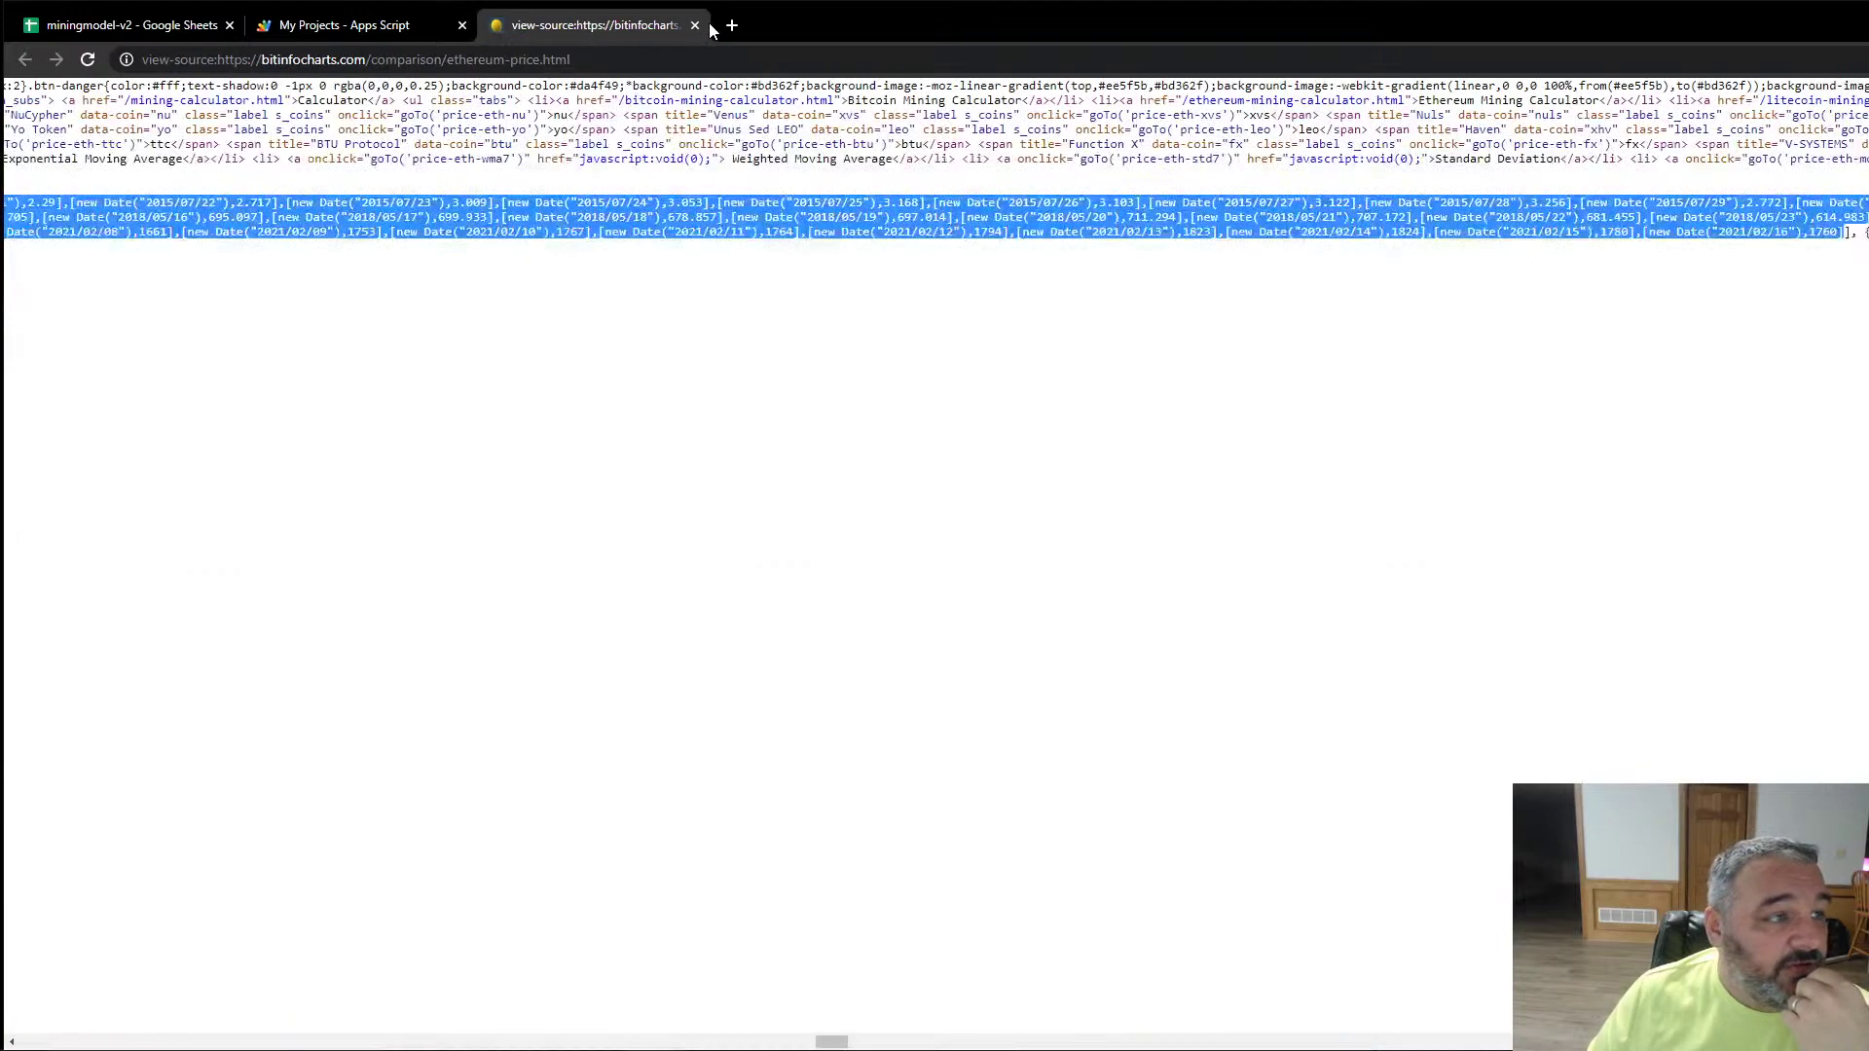
{"action": "left_click", "coordinate": [695, 25]}
{"action": "left_click", "coordinate": [658, 26]}
{"action": "left_click", "coordinate": [463, 25]}
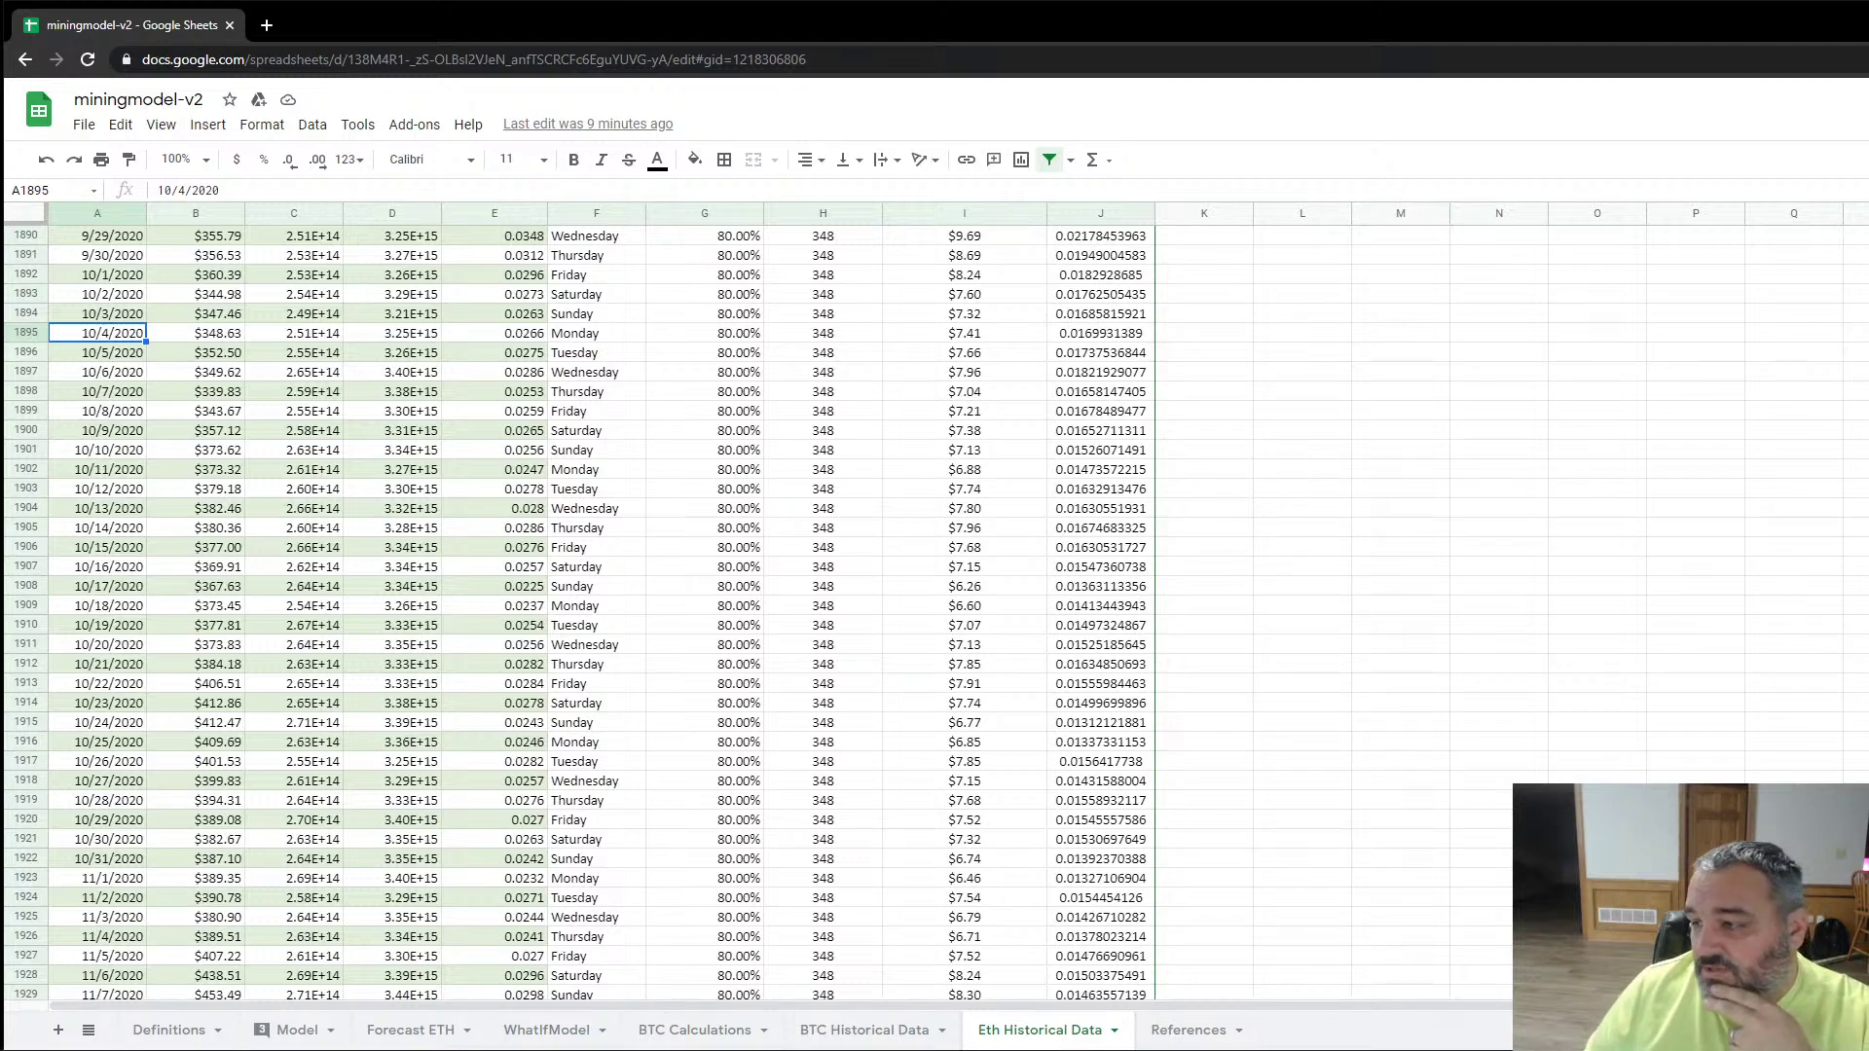
{"action": "left_click", "coordinate": [1864, 625]}
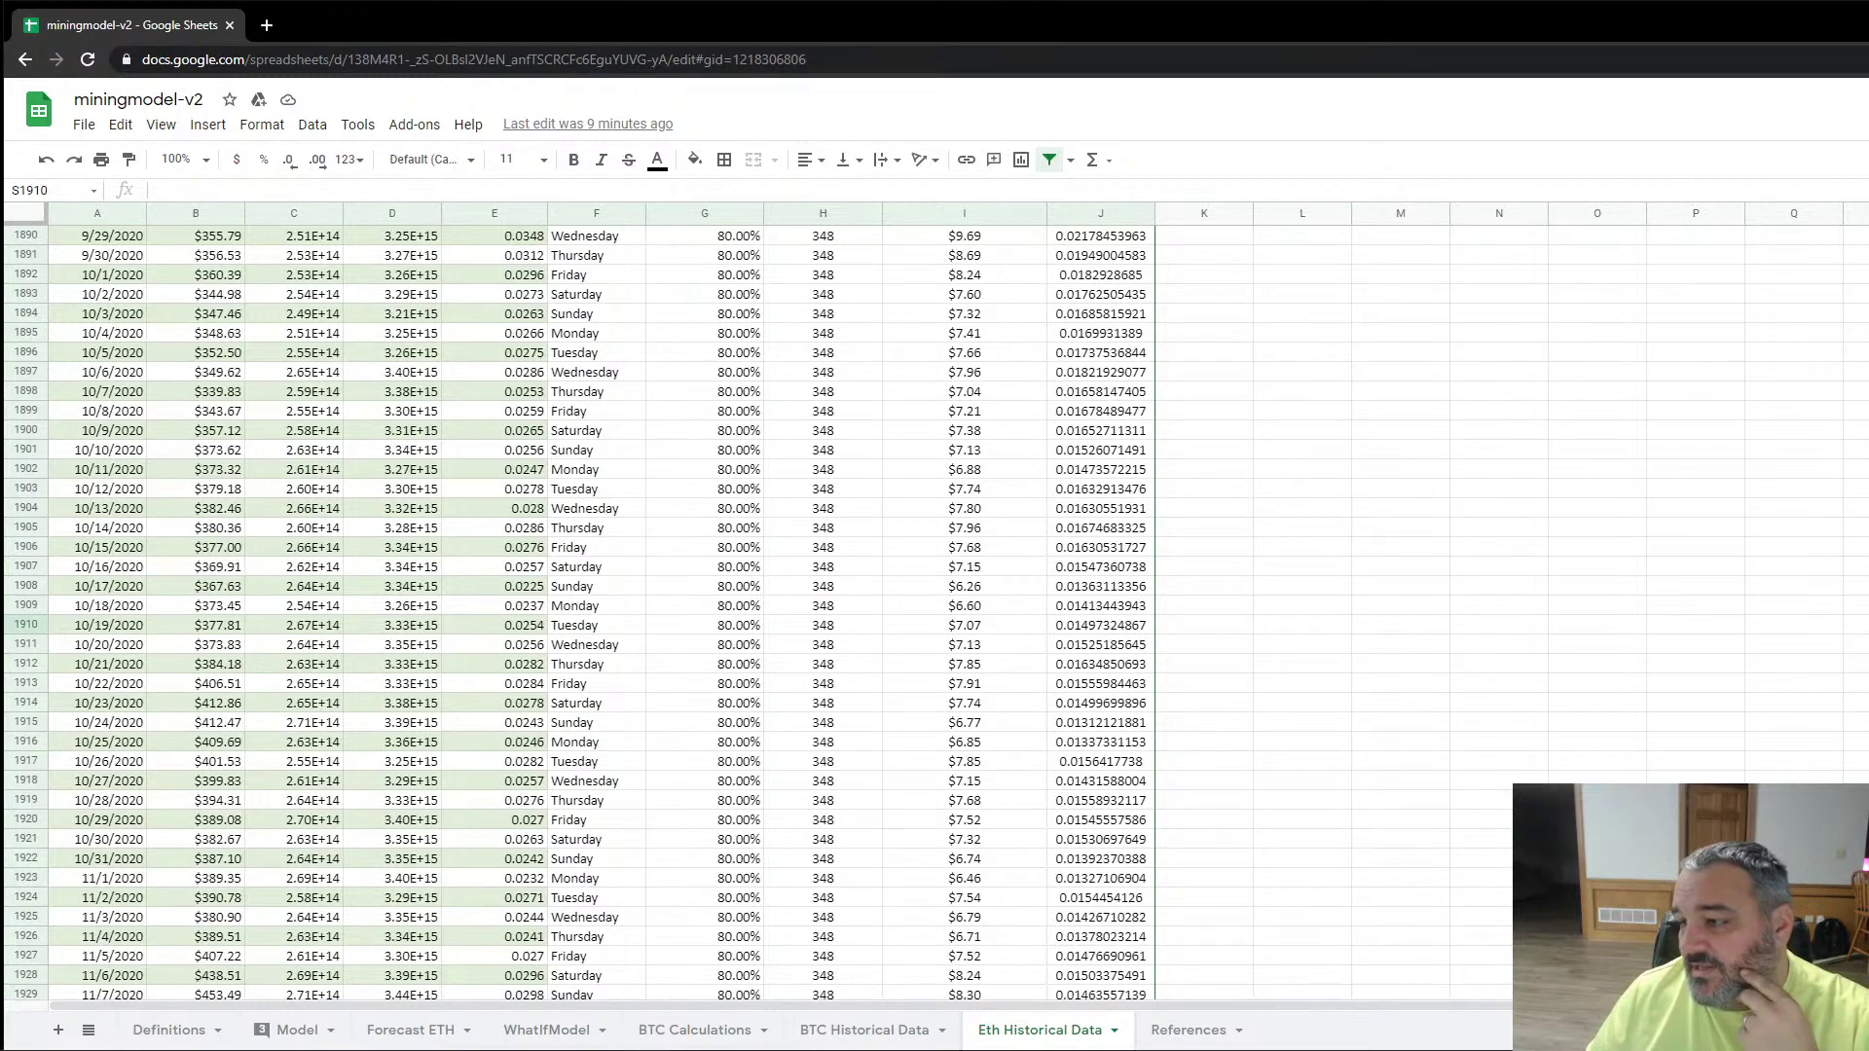